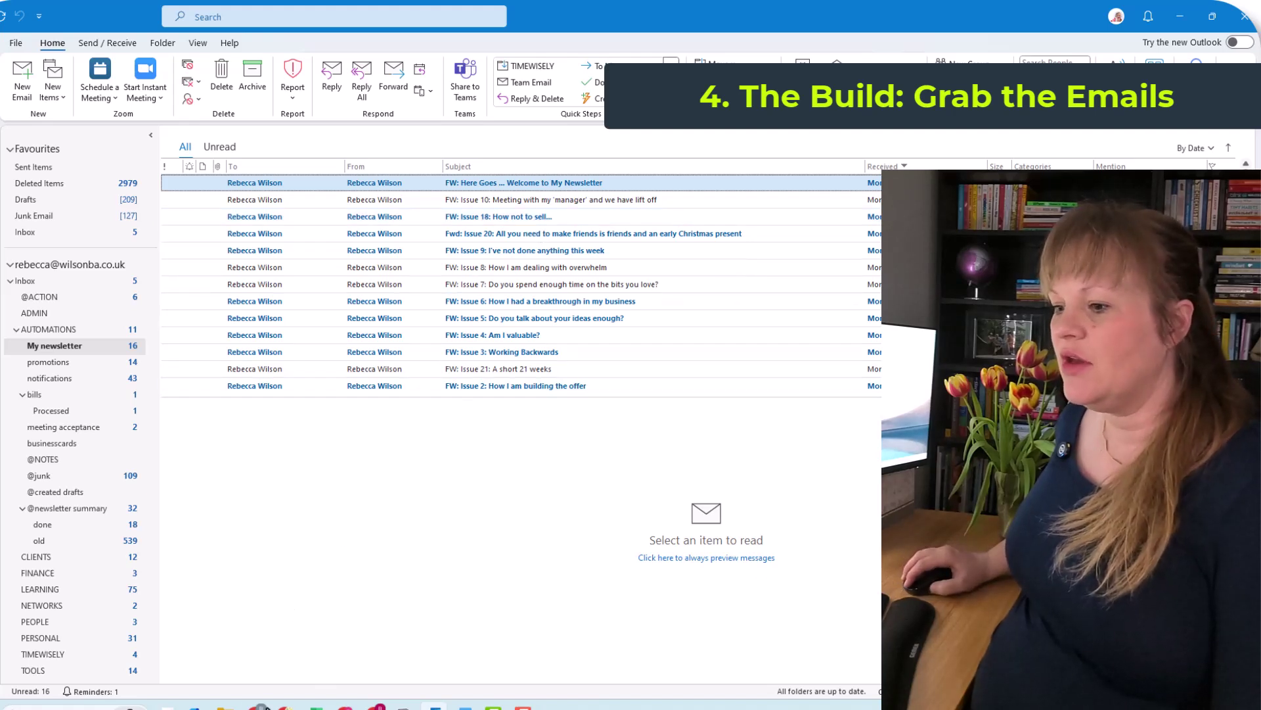
Switch to Make and add the Email app's Watch Emails trigger as the first module of the new scenario.
{"action": "left_click", "coordinate": [258, 706]}
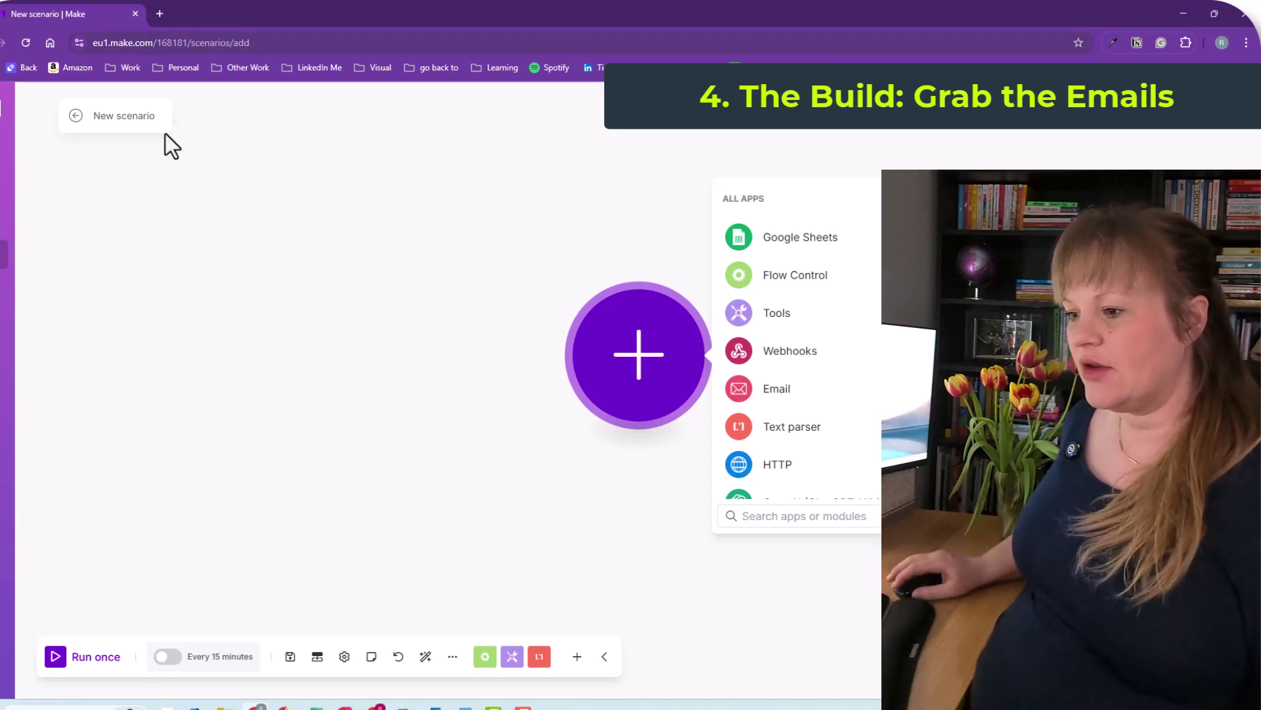
{"action": "left_click", "coordinate": [376, 706]}
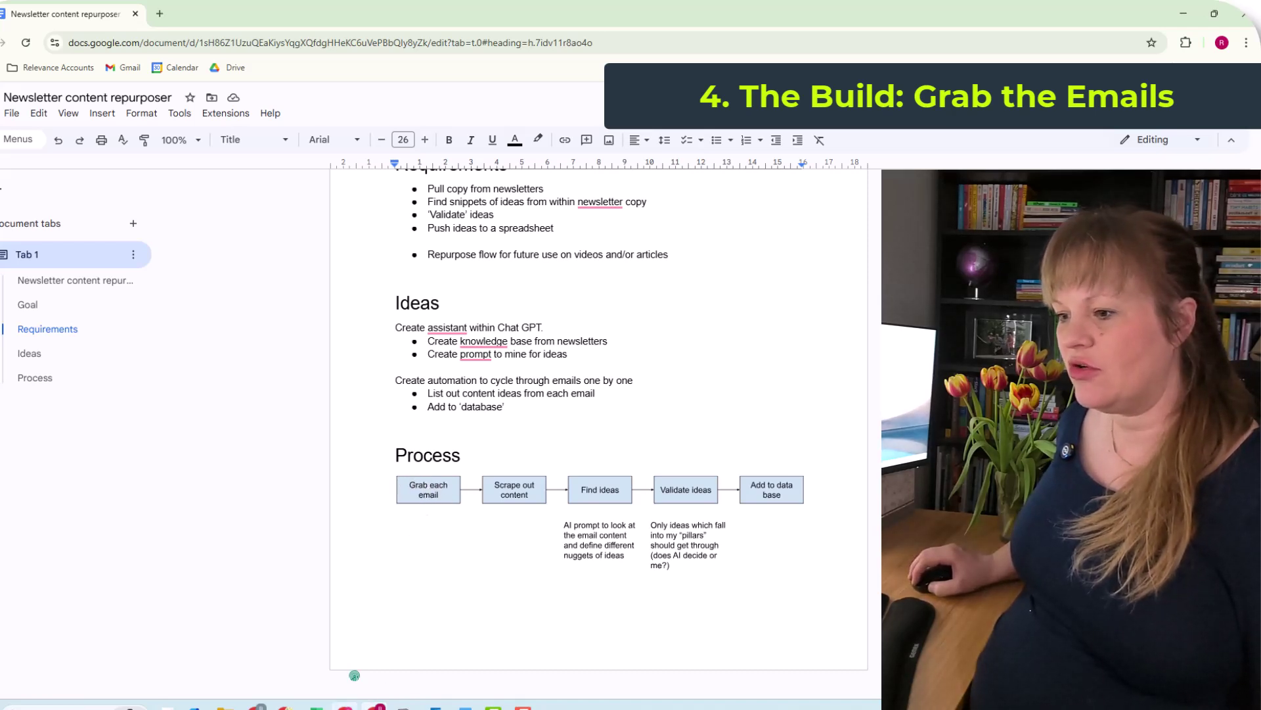
{"action": "mouse_move", "coordinate": [345, 705]}
{"action": "left_click", "coordinate": [260, 640]}
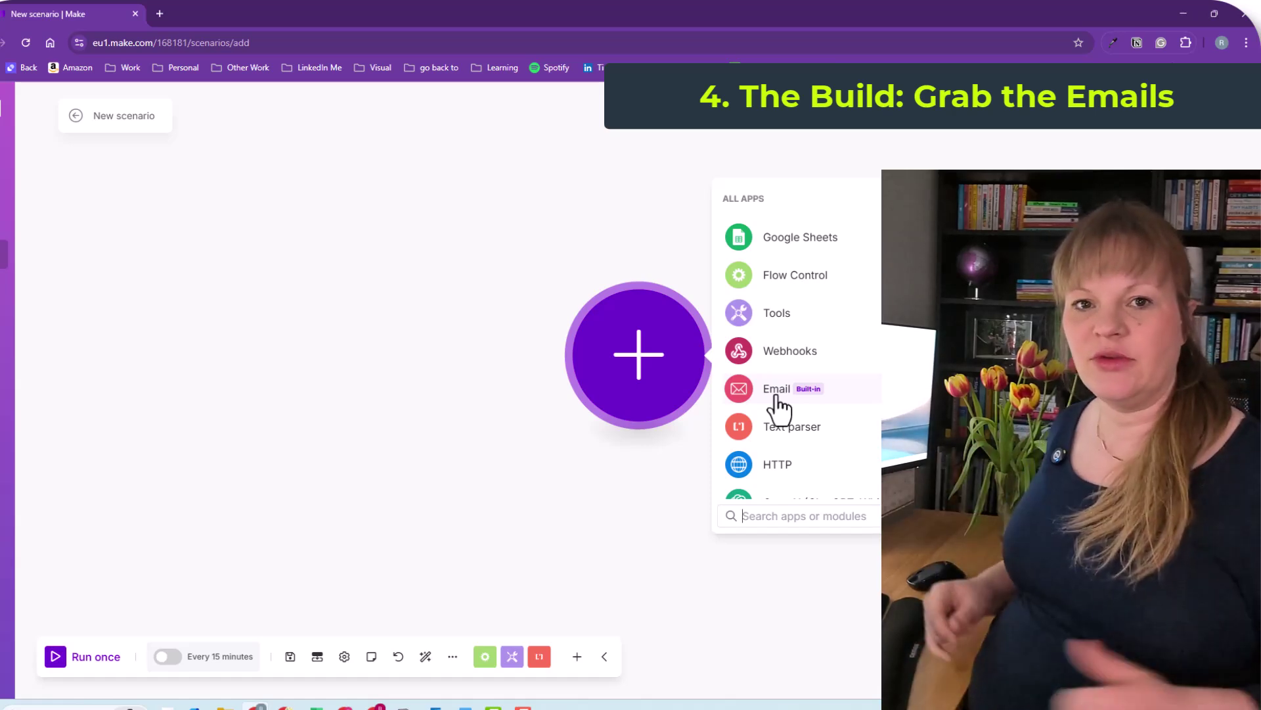
{"action": "left_click", "coordinate": [776, 393]}
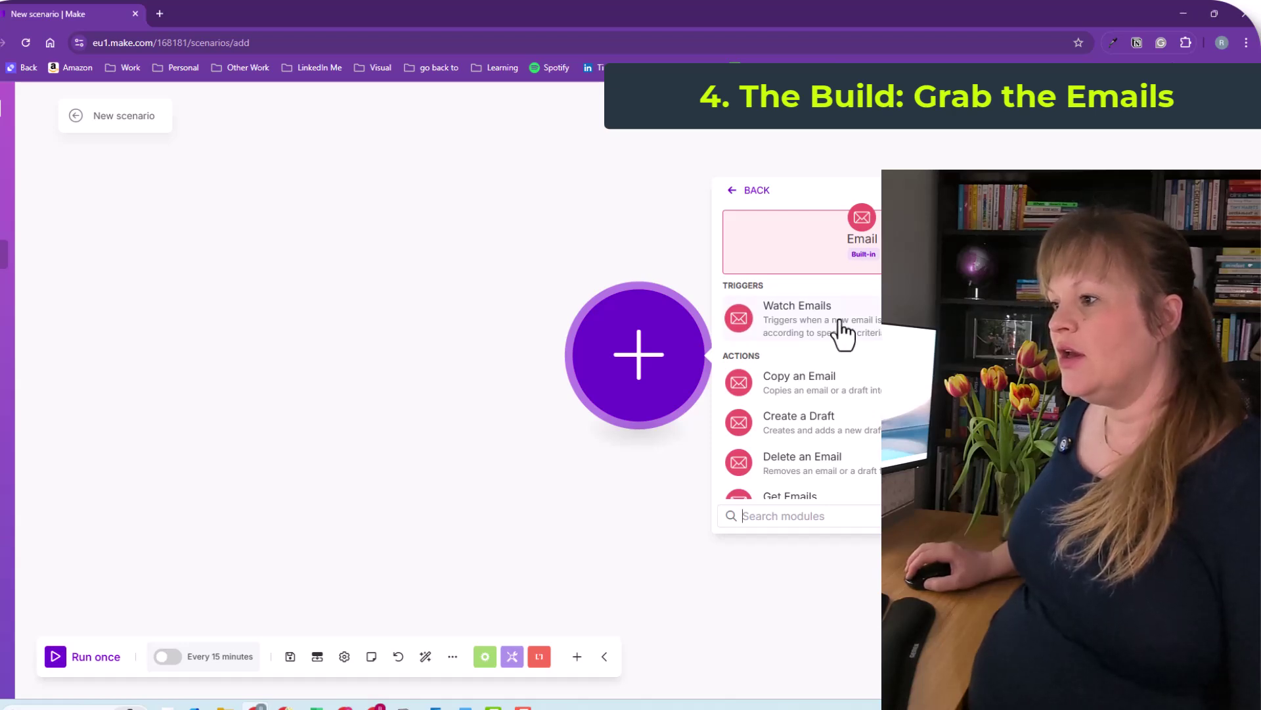
{"action": "scroll", "coordinate": [843, 332], "scroll_direction": "down", "scroll_amount": 5}
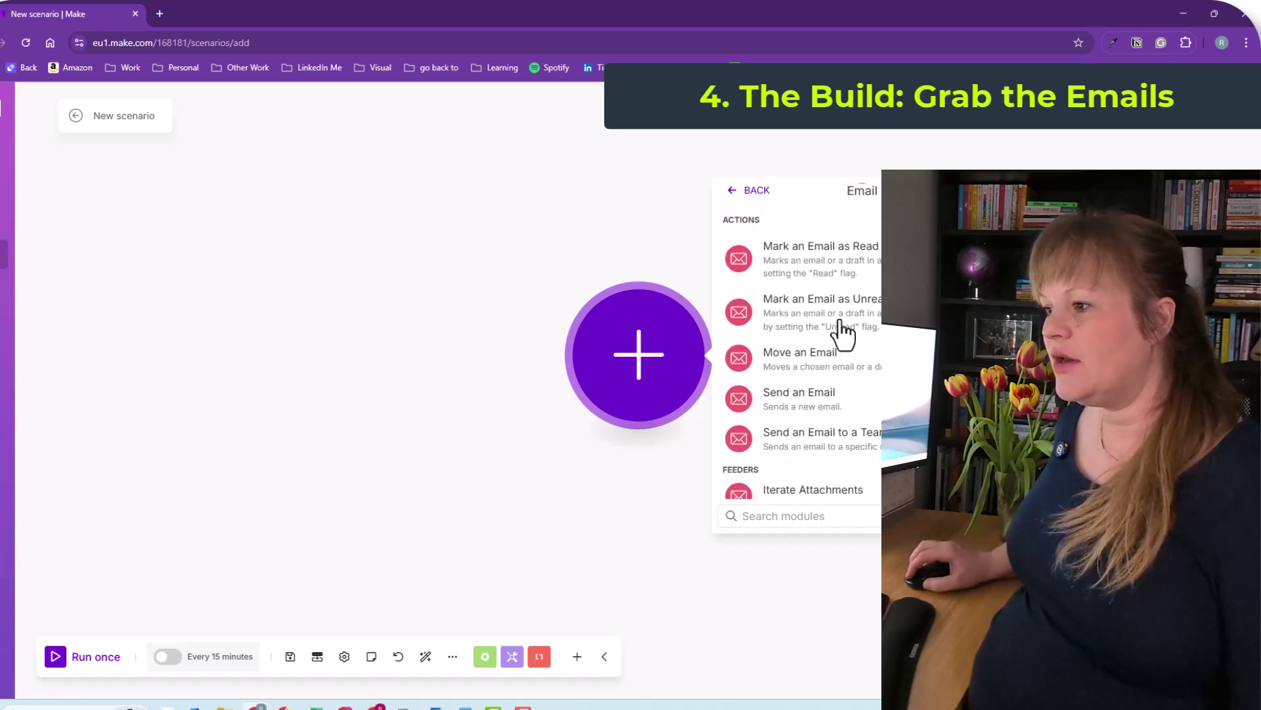
{"action": "scroll", "coordinate": [843, 331], "scroll_direction": "up", "scroll_amount": 5}
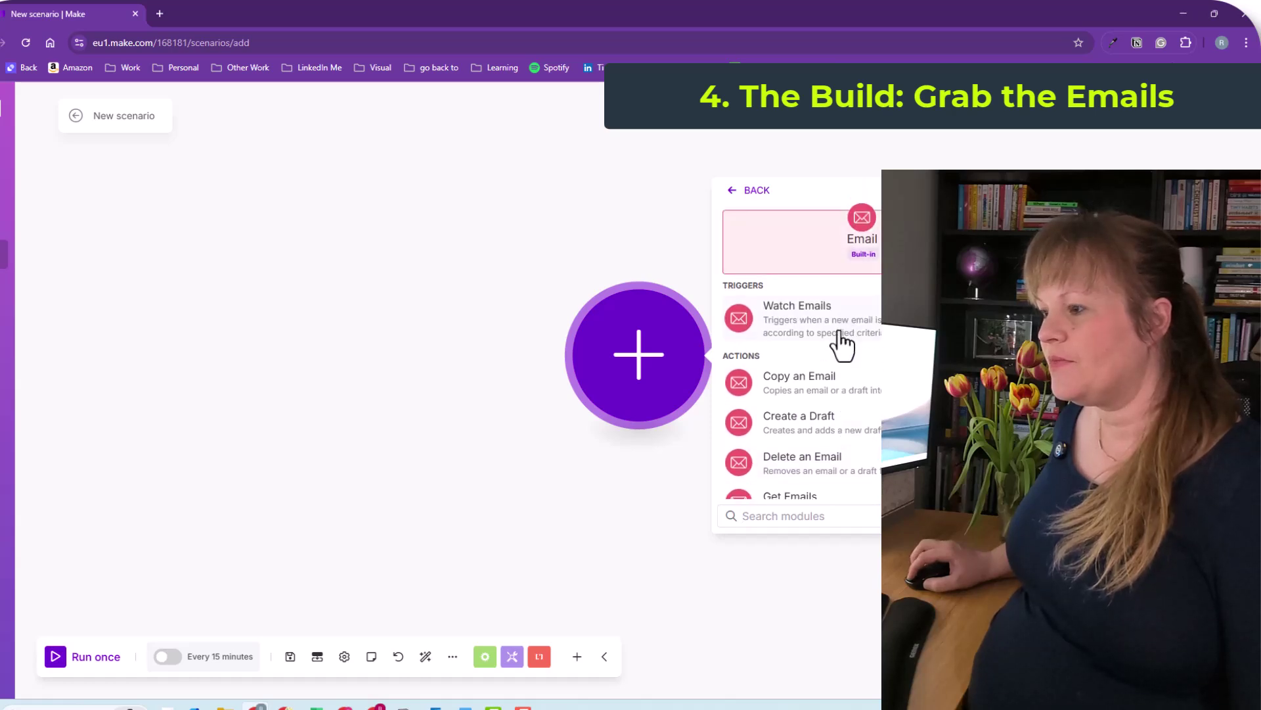
{"action": "left_click", "coordinate": [845, 325]}
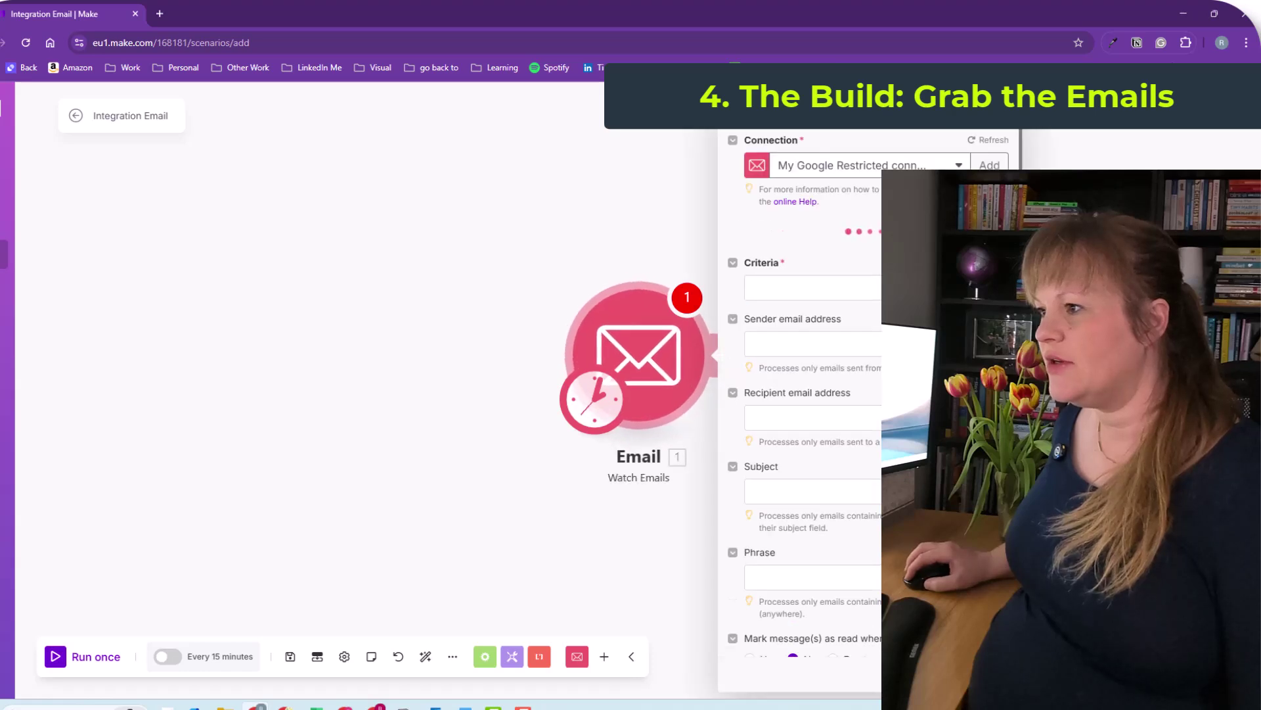
Configure the trigger with the Microsoft SMTP/IMAP connection and the INBOX/AUTOMATIONS/My newsletter folder, starting from all emails.
{"action": "left_click", "coordinate": [940, 168]}
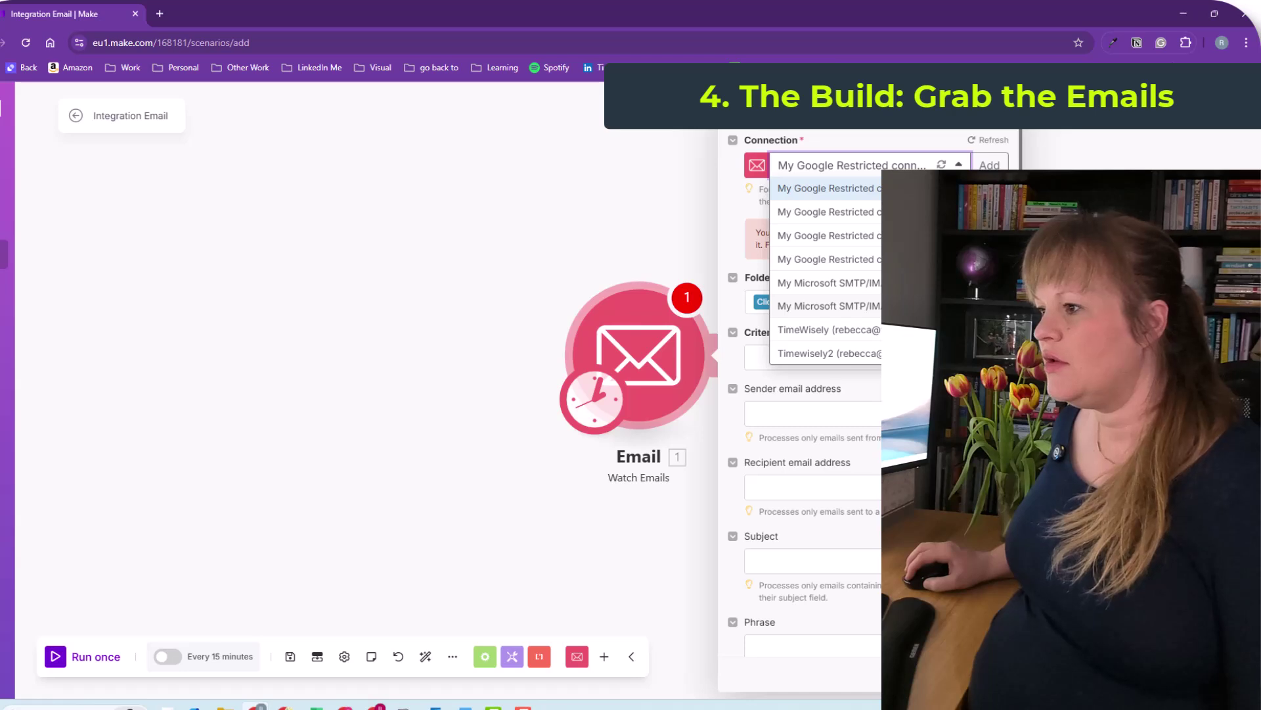
{"action": "left_click", "coordinate": [828, 283]}
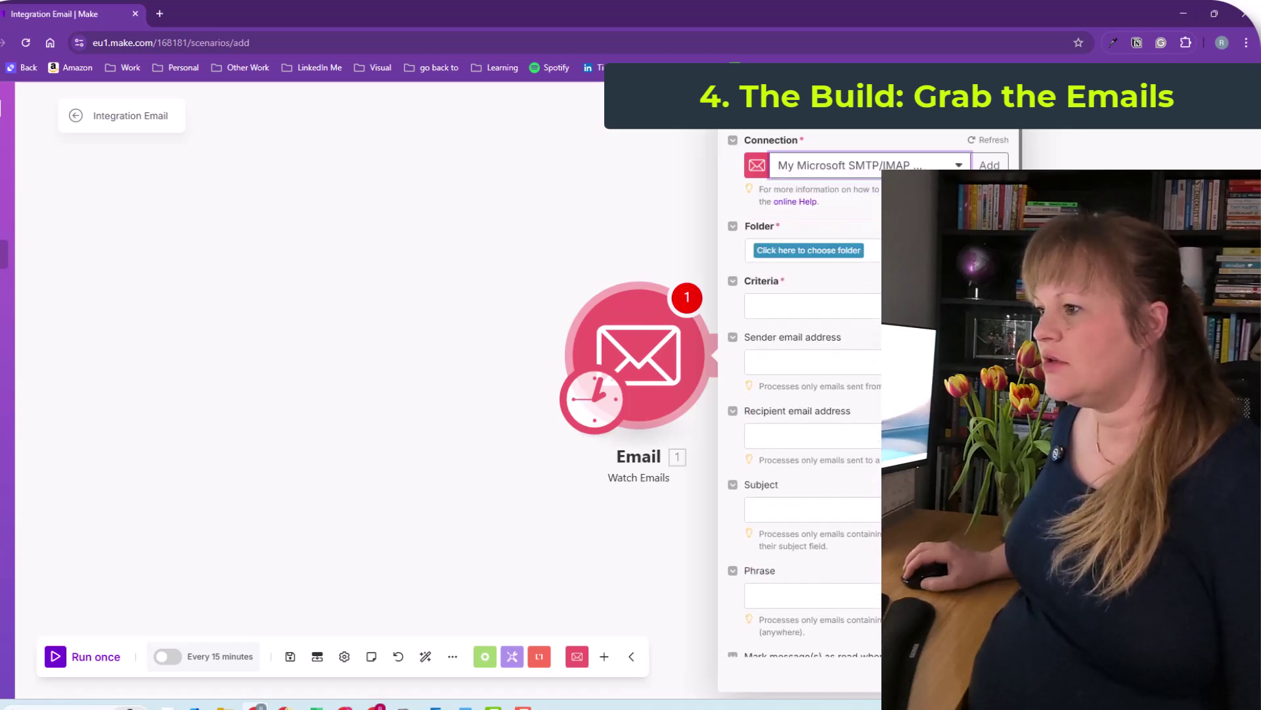
{"action": "left_click", "coordinate": [814, 253]}
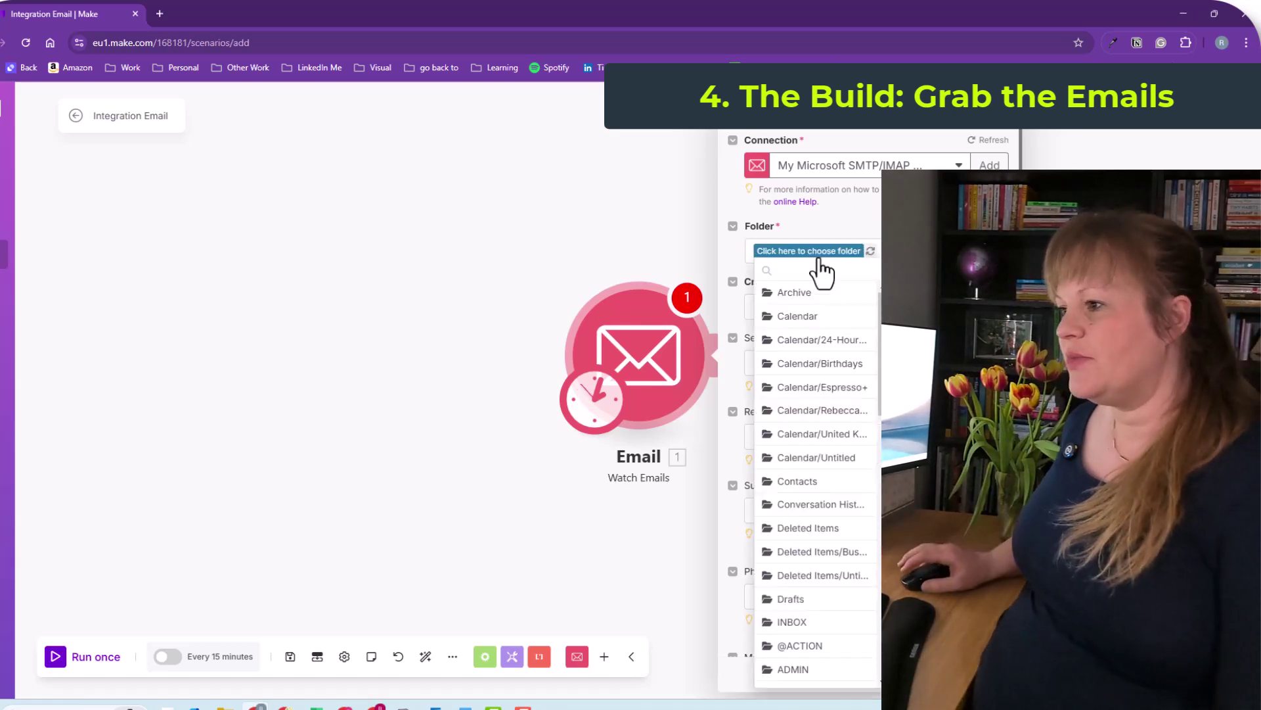
{"action": "scroll", "coordinate": [840, 360], "scroll_direction": "down", "scroll_amount": 10}
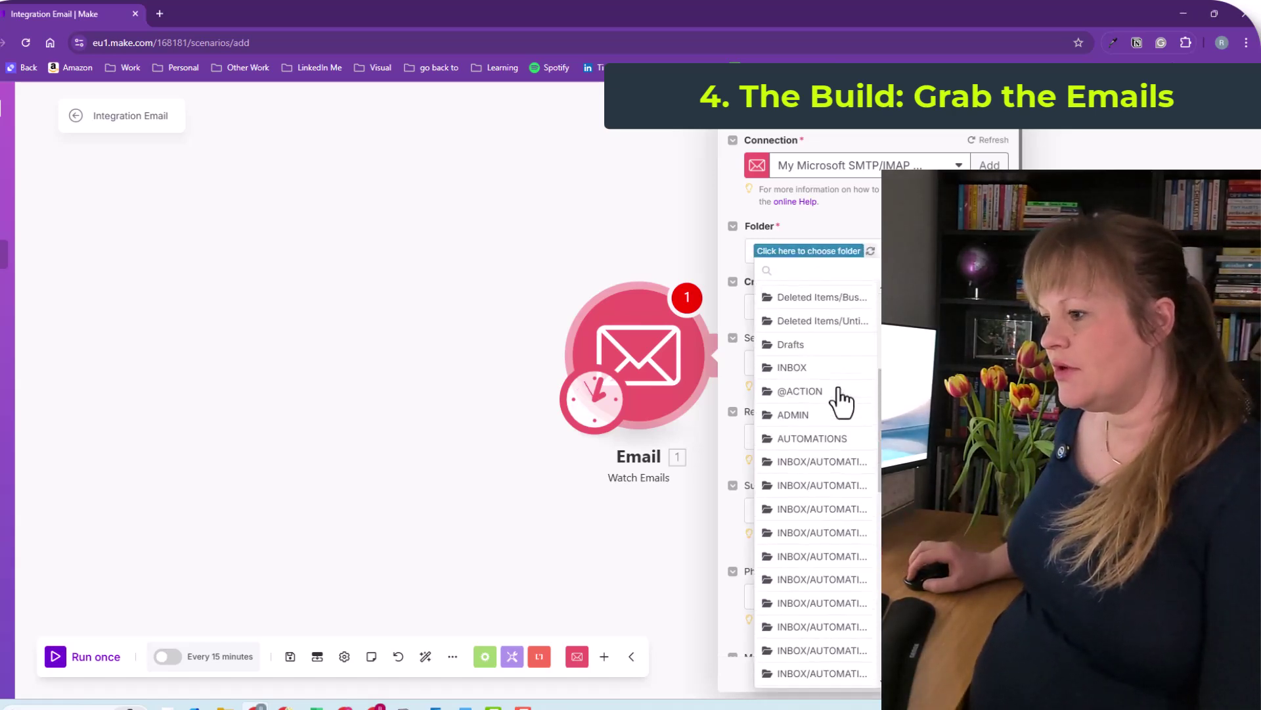
{"action": "left_click", "coordinate": [920, 337]}
{"action": "left_click", "coordinate": [920, 306]}
{"action": "scroll", "coordinate": [893, 427], "scroll_direction": "down", "scroll_amount": 4}
{"action": "left_click", "coordinate": [754, 507]}
{"action": "left_click", "coordinate": [984, 674]}
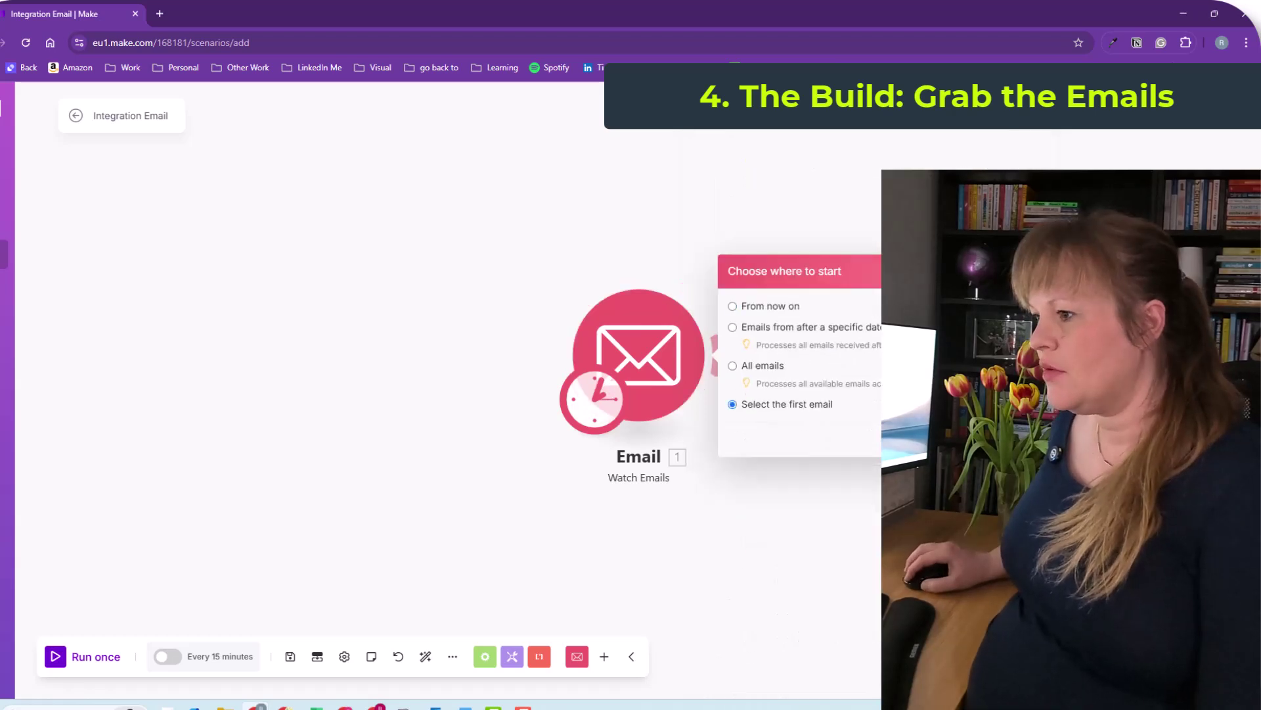
{"action": "left_click", "coordinate": [739, 369]}
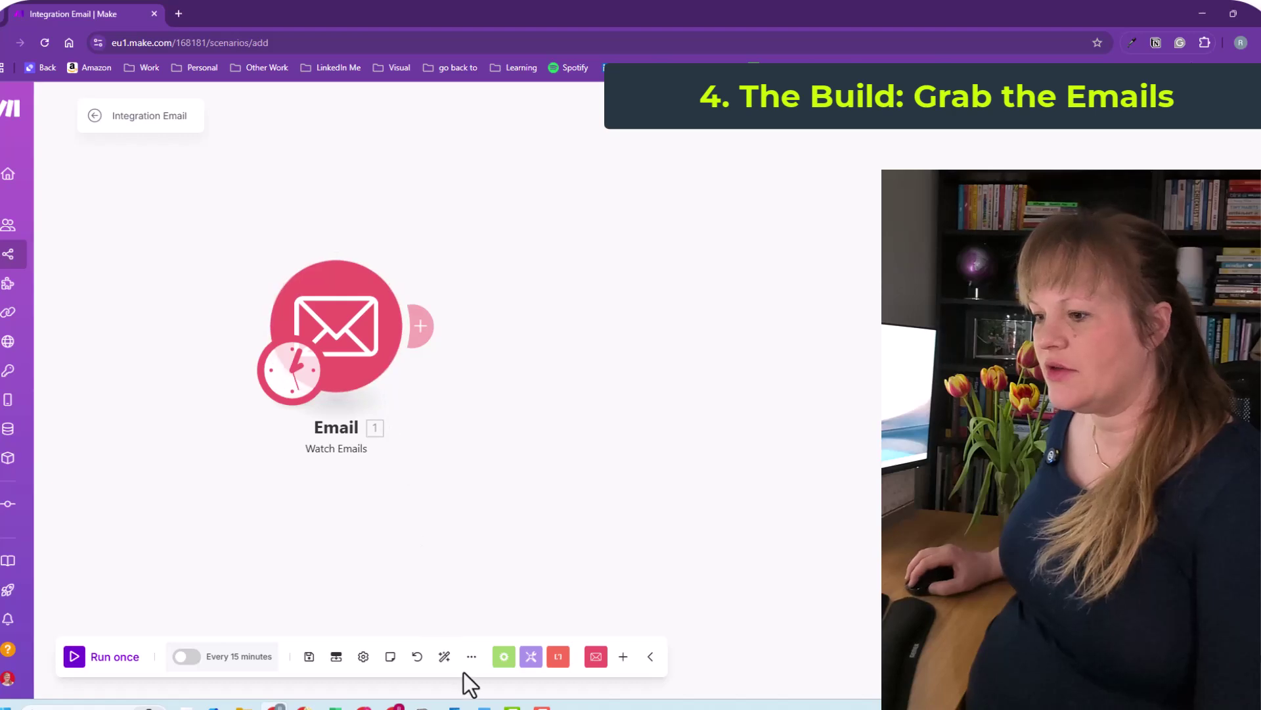
Return from the planning document to the Make scenario and run only the Watch Emails module.
{"action": "mouse_move", "coordinate": [484, 707]}
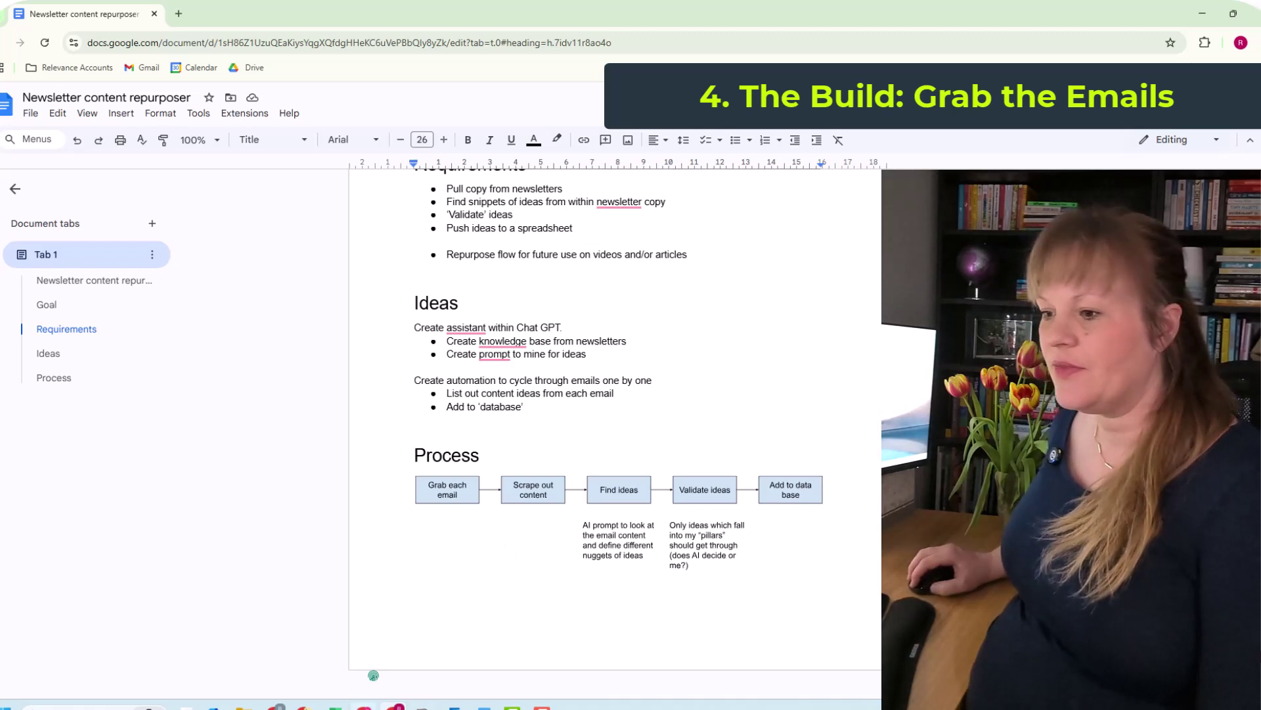
{"action": "mouse_move", "coordinate": [423, 706]}
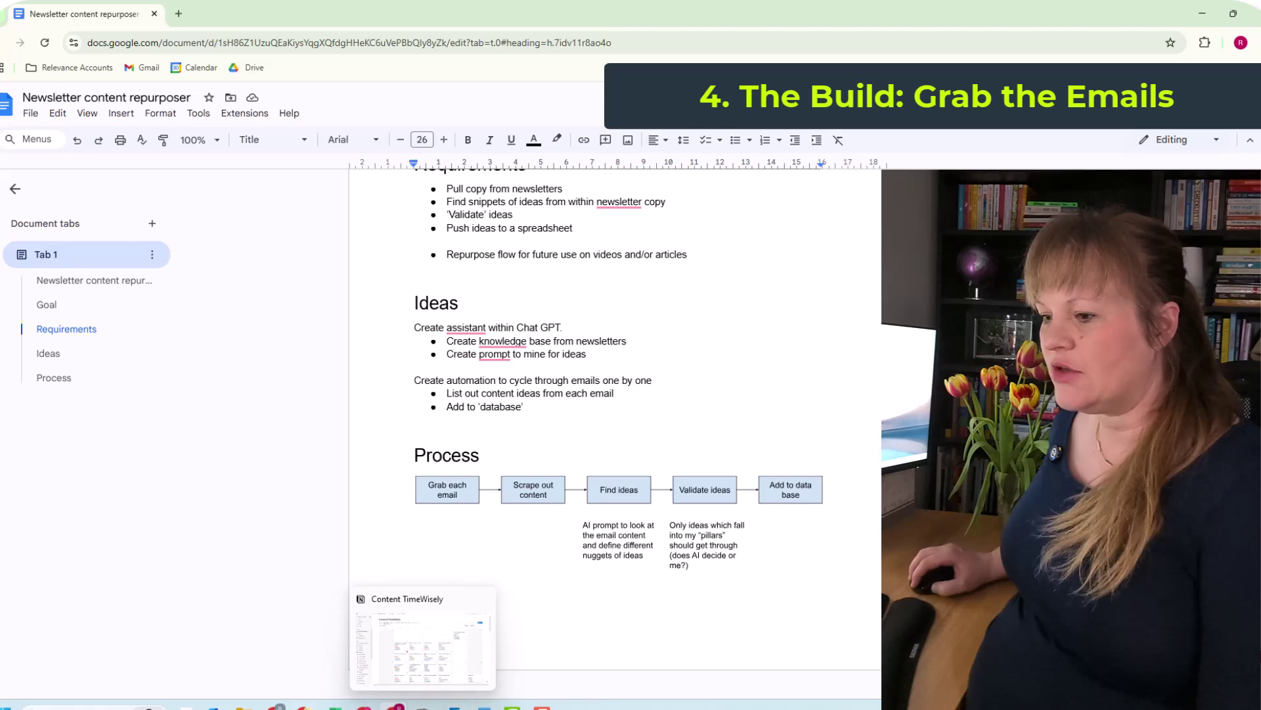
{"action": "left_click", "coordinate": [276, 707]}
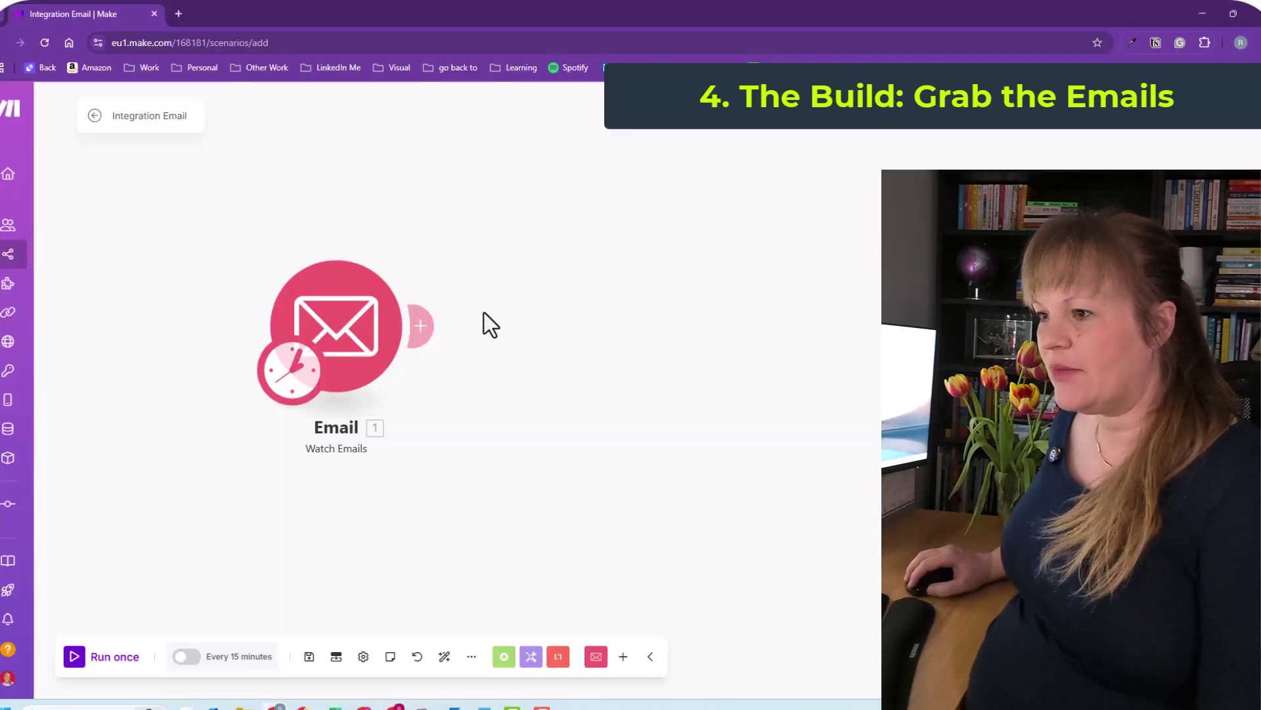
{"action": "right_click", "coordinate": [353, 342]}
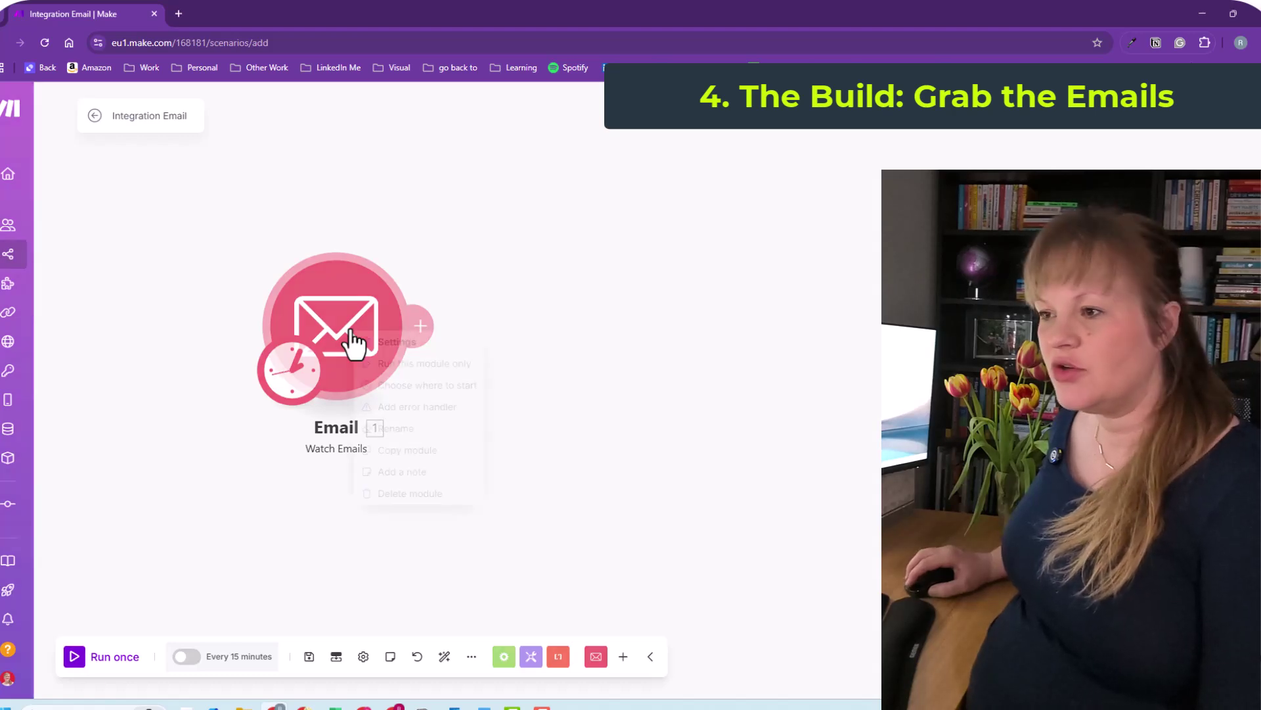
{"action": "left_click", "coordinate": [413, 364]}
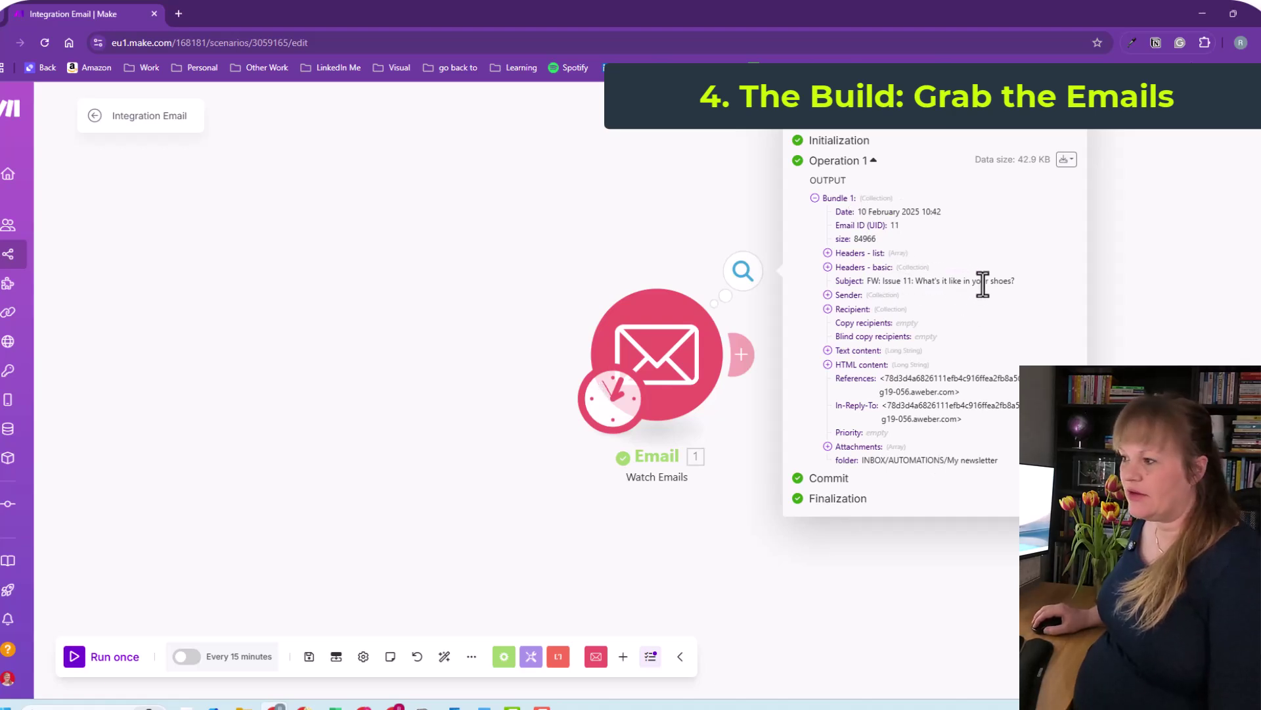
Expand the text content in the Watch Emails output, read through the newsletter copy and close the output.
{"action": "left_click", "coordinate": [828, 352]}
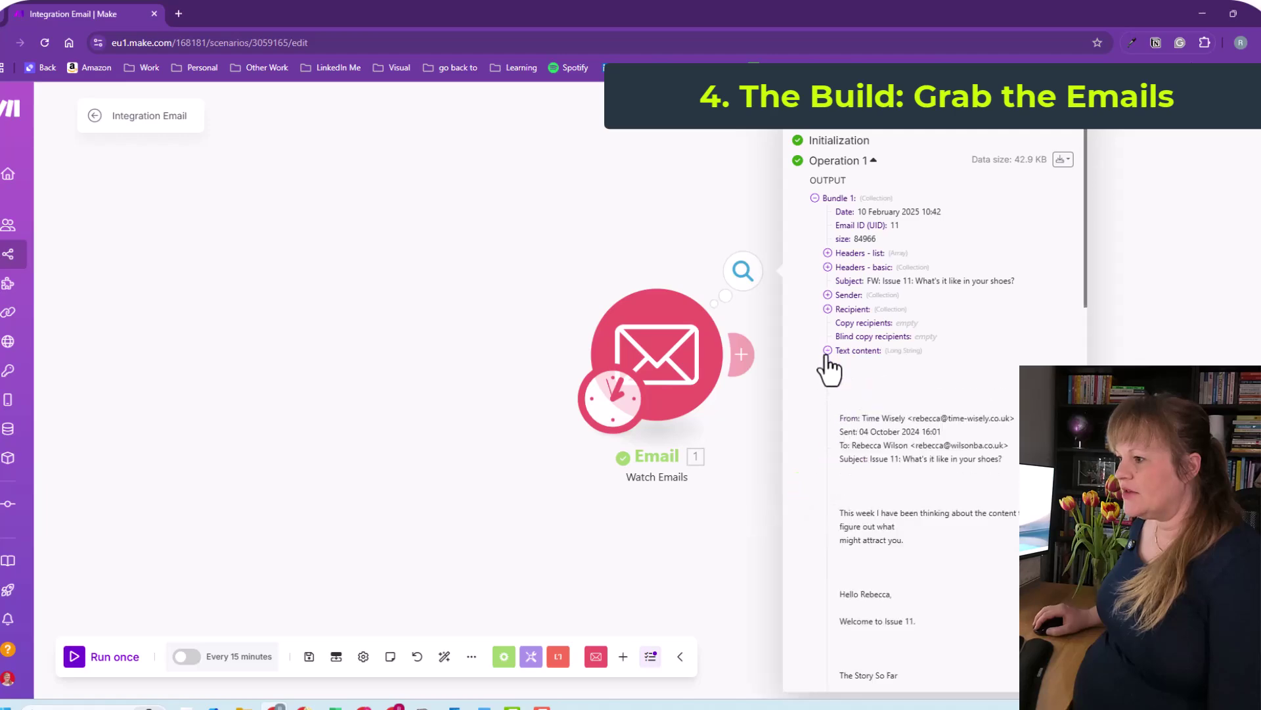
{"action": "scroll", "coordinate": [875, 398], "scroll_direction": "down", "scroll_amount": 10}
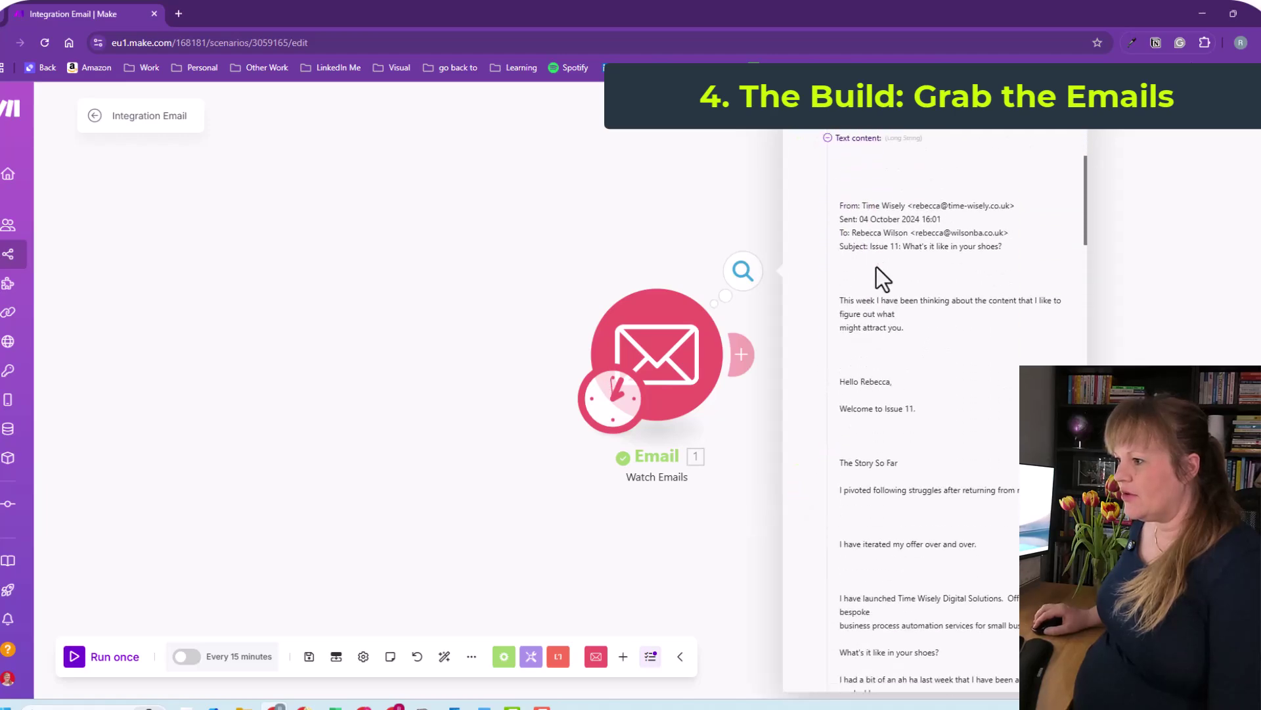
{"action": "scroll", "coordinate": [881, 352], "scroll_direction": "down", "scroll_amount": 10}
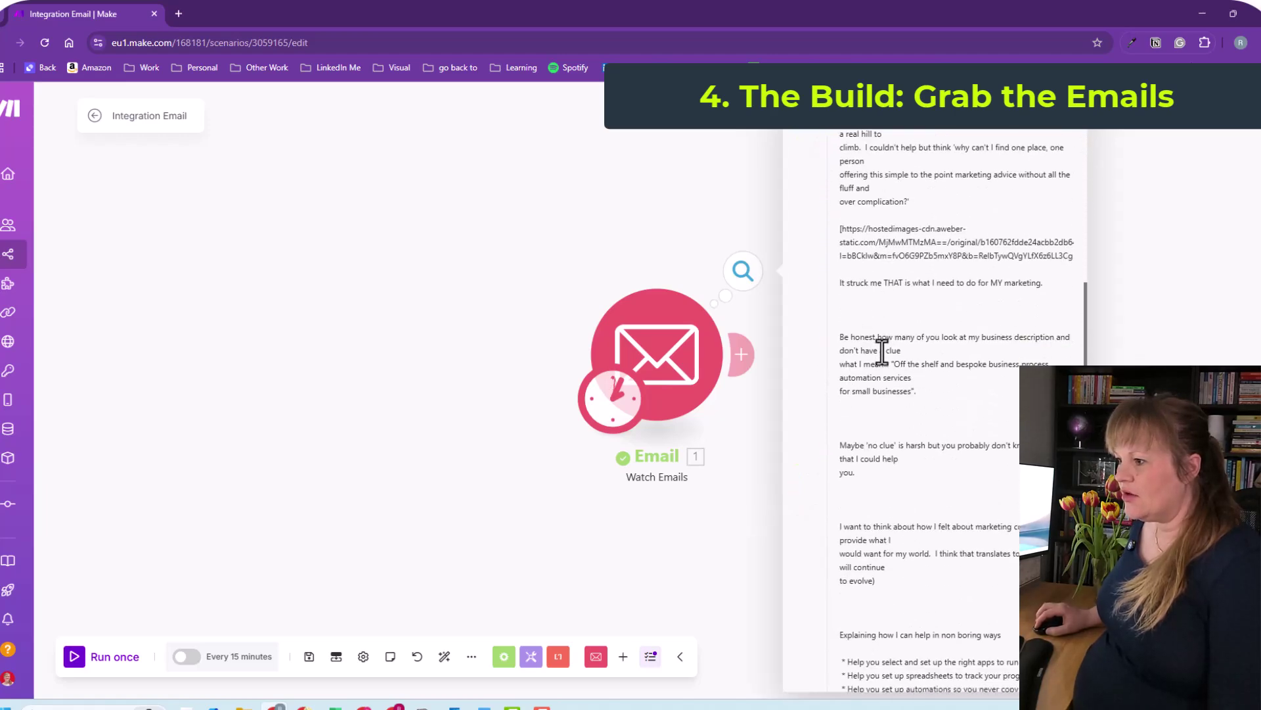
{"action": "scroll", "coordinate": [904, 302], "scroll_direction": "down", "scroll_amount": 10}
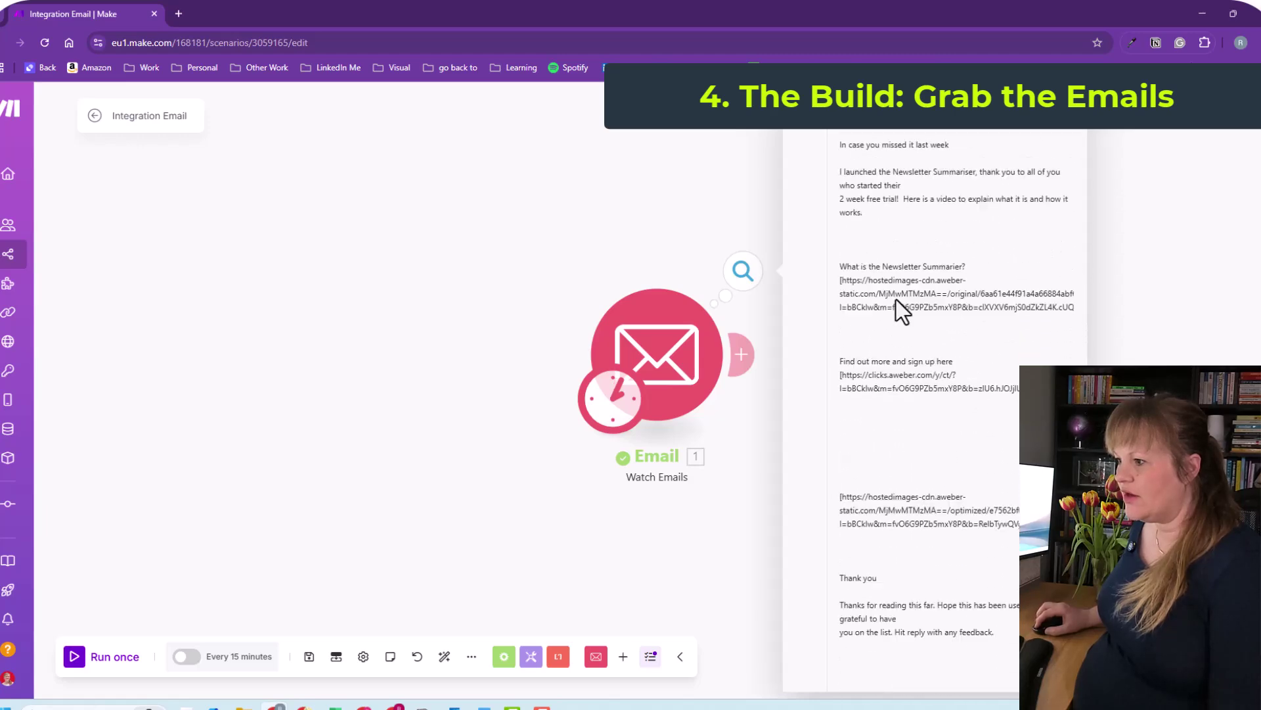
{"action": "scroll", "coordinate": [896, 298], "scroll_direction": "down", "scroll_amount": 2}
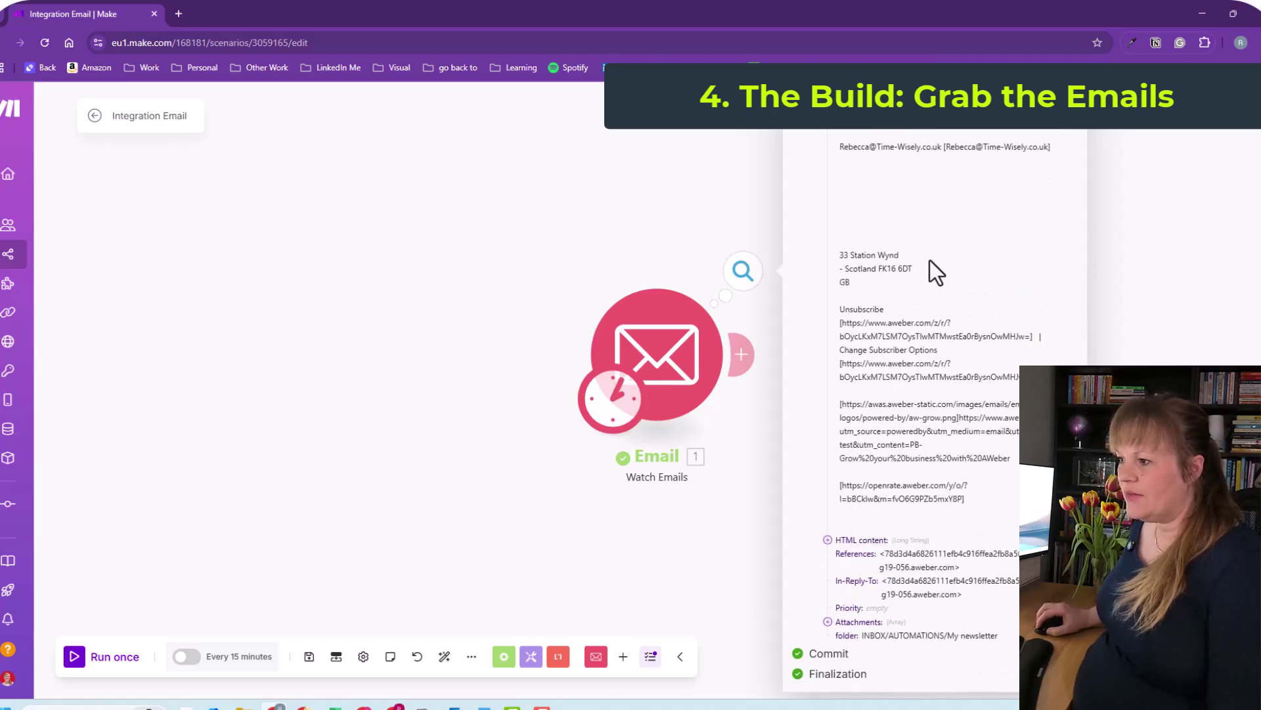
{"action": "left_click", "coordinate": [1143, 324]}
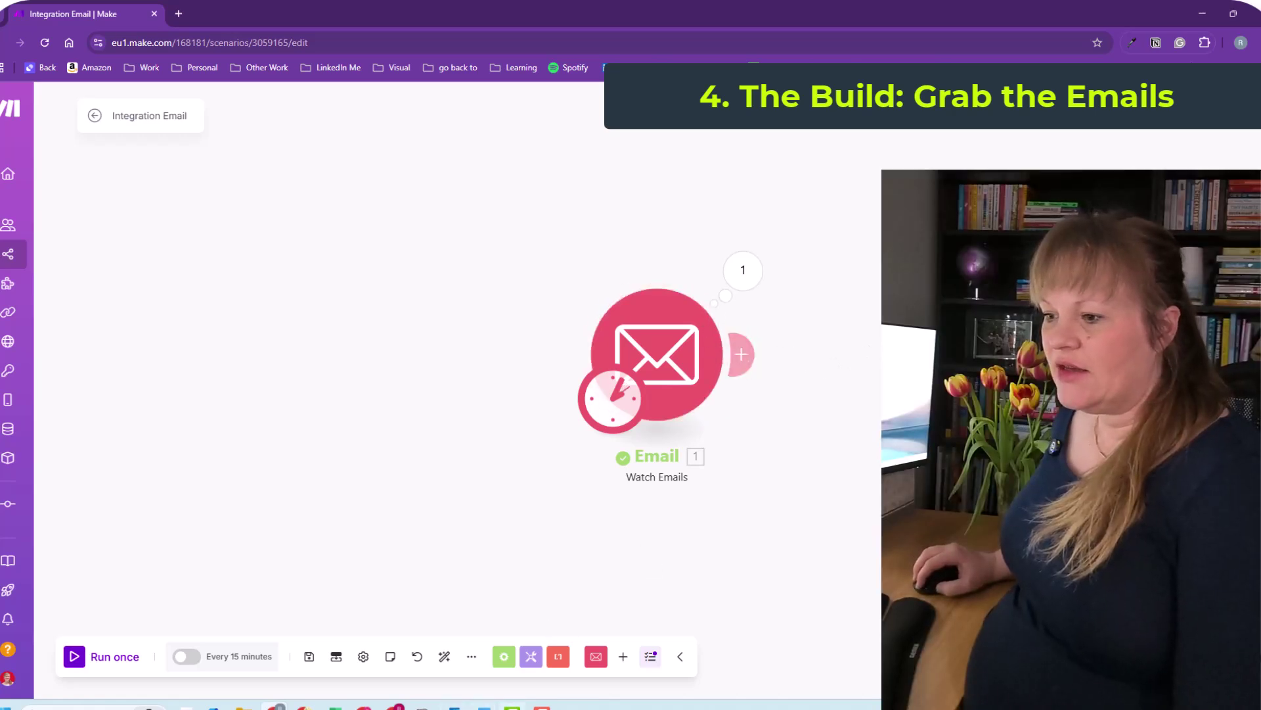
Add an OpenAI Create a Completion (Prompt) module after the Watch Emails module.
{"action": "left_click", "coordinate": [396, 707]}
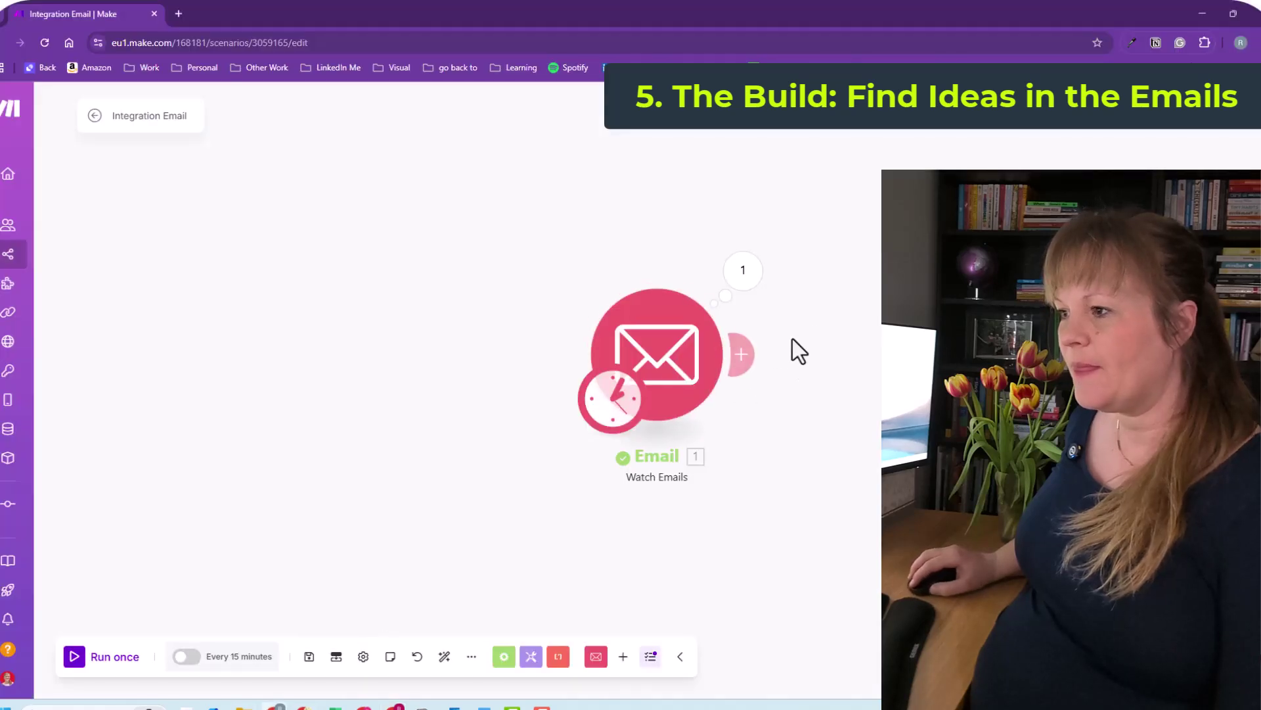
{"action": "left_click", "coordinate": [750, 353]}
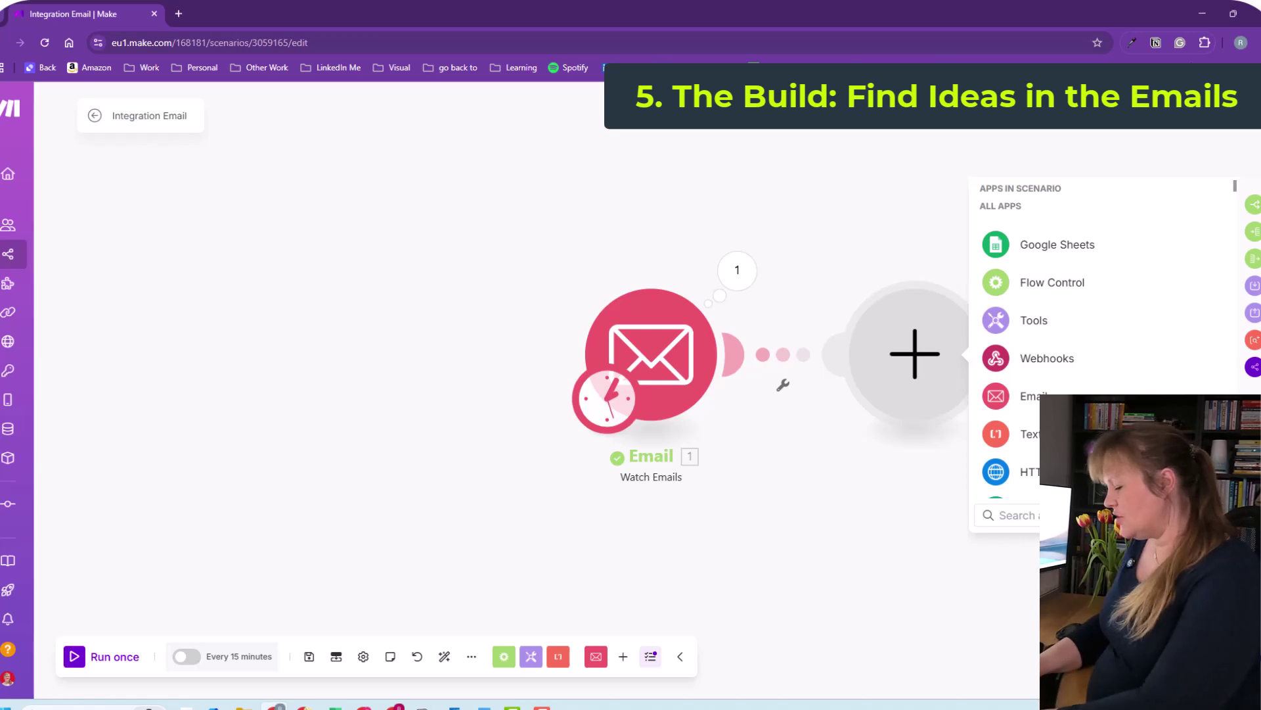
{"action": "type", "text": "op"}
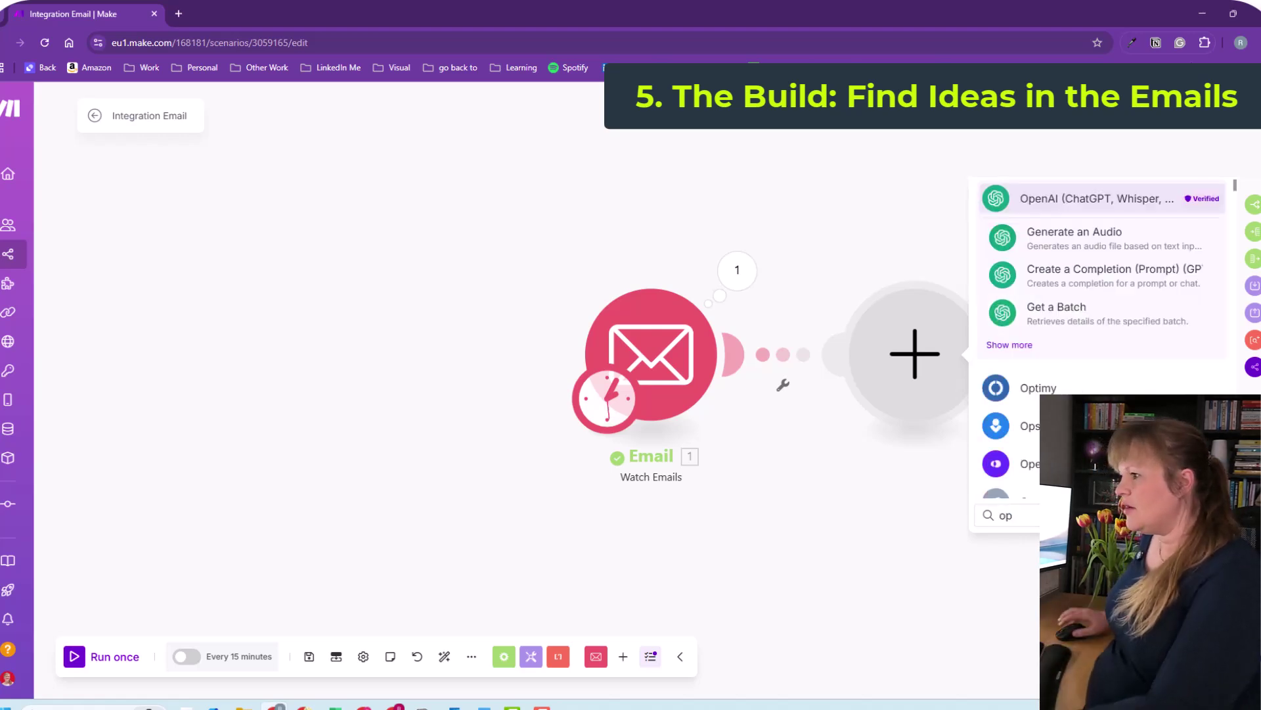
{"action": "left_click", "coordinate": [1121, 203]}
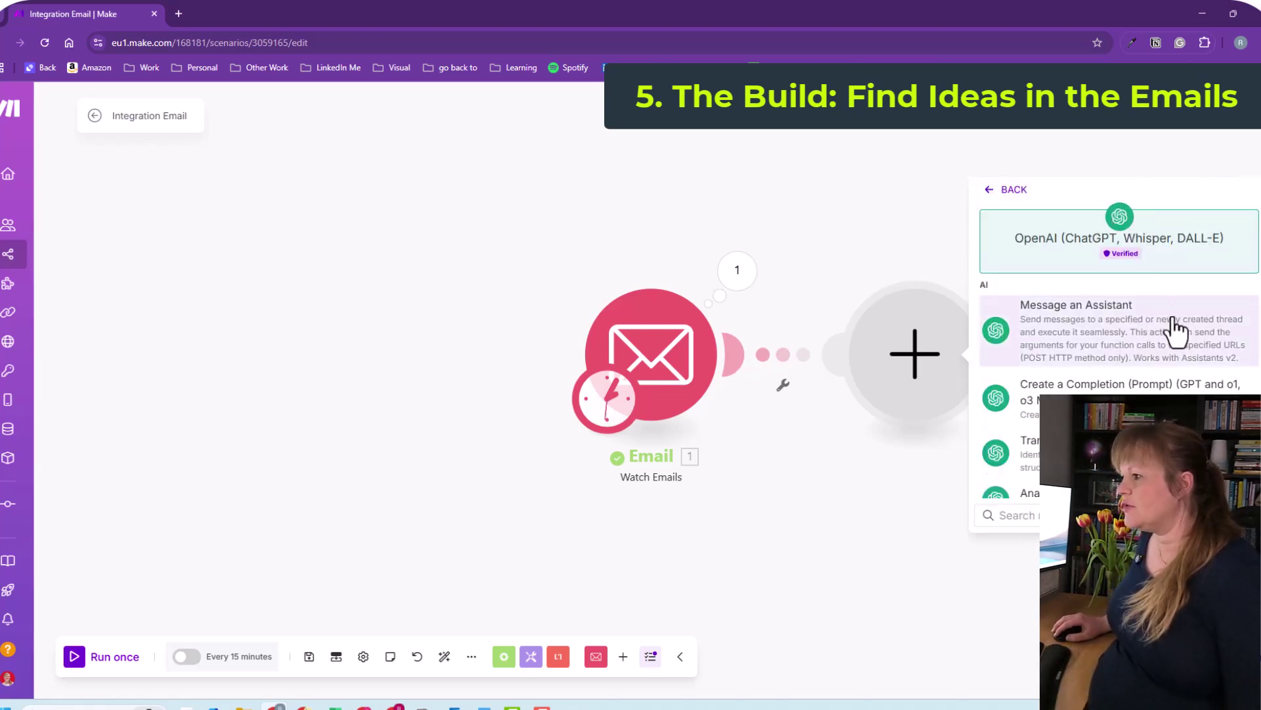
{"action": "scroll", "coordinate": [1175, 332], "scroll_direction": "down", "scroll_amount": 2}
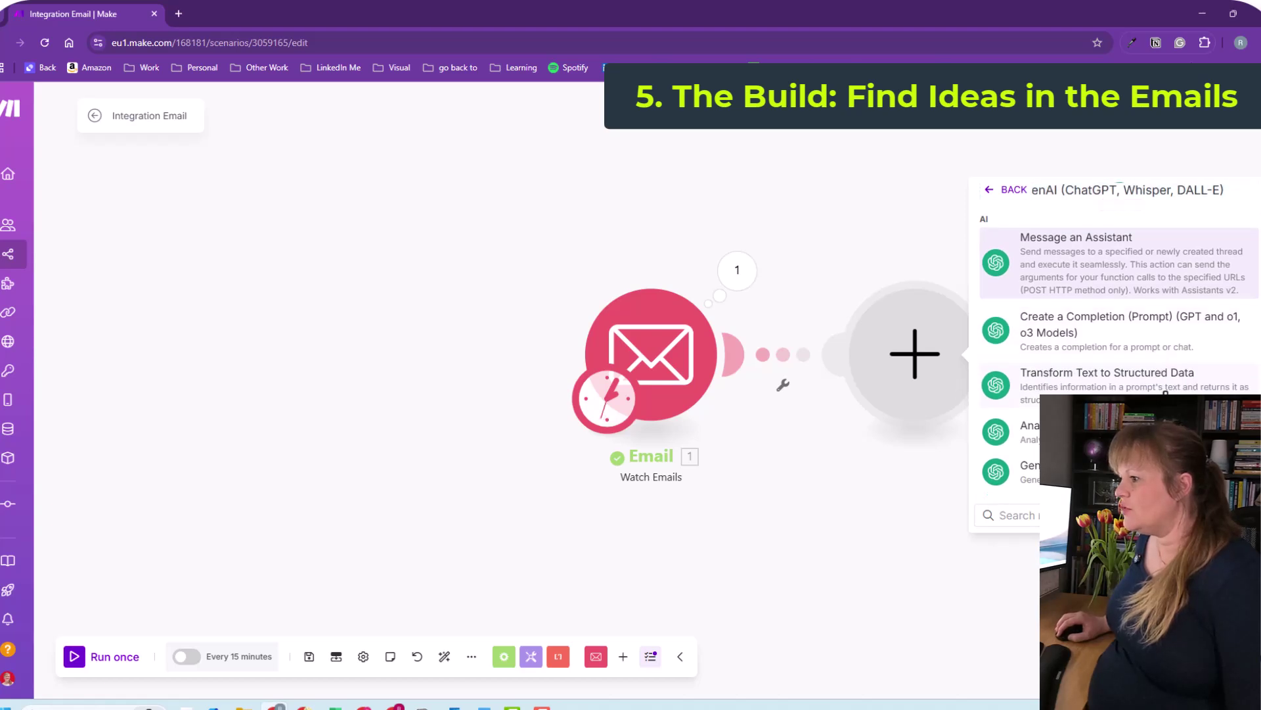
{"action": "scroll", "coordinate": [1161, 355], "scroll_direction": "down", "scroll_amount": 3}
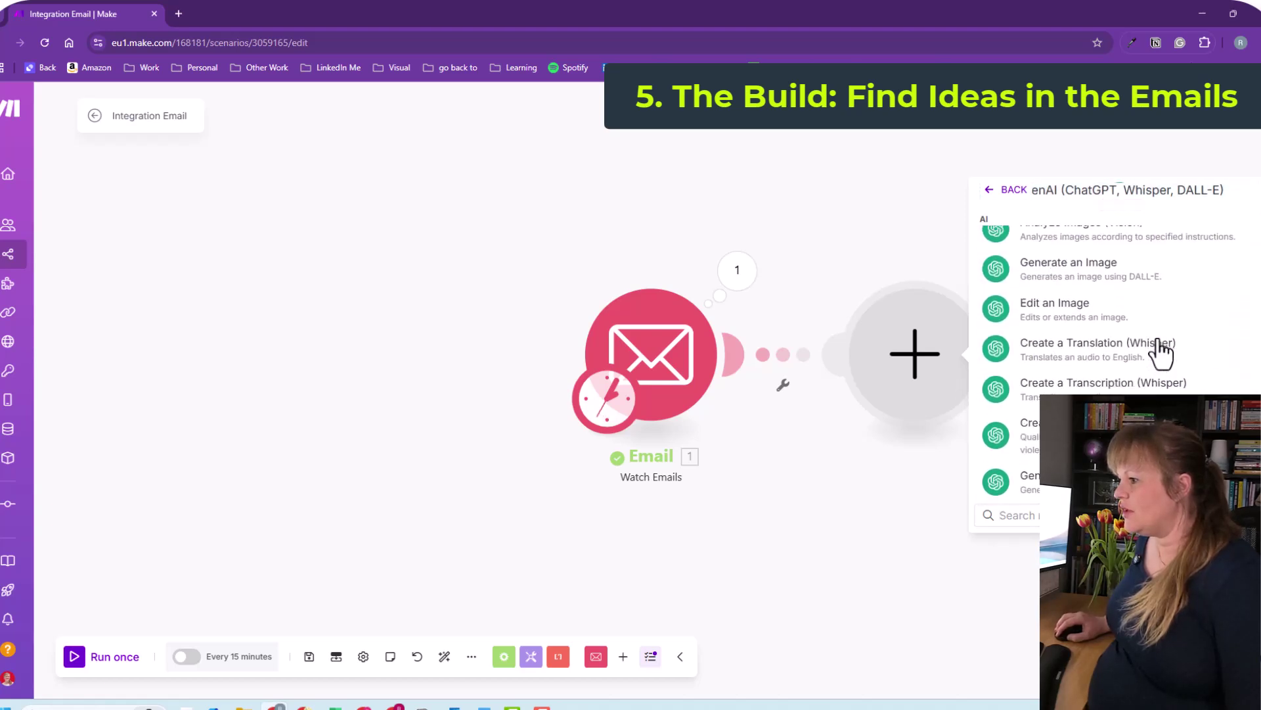
{"action": "scroll", "coordinate": [1143, 342], "scroll_direction": "up", "scroll_amount": 2}
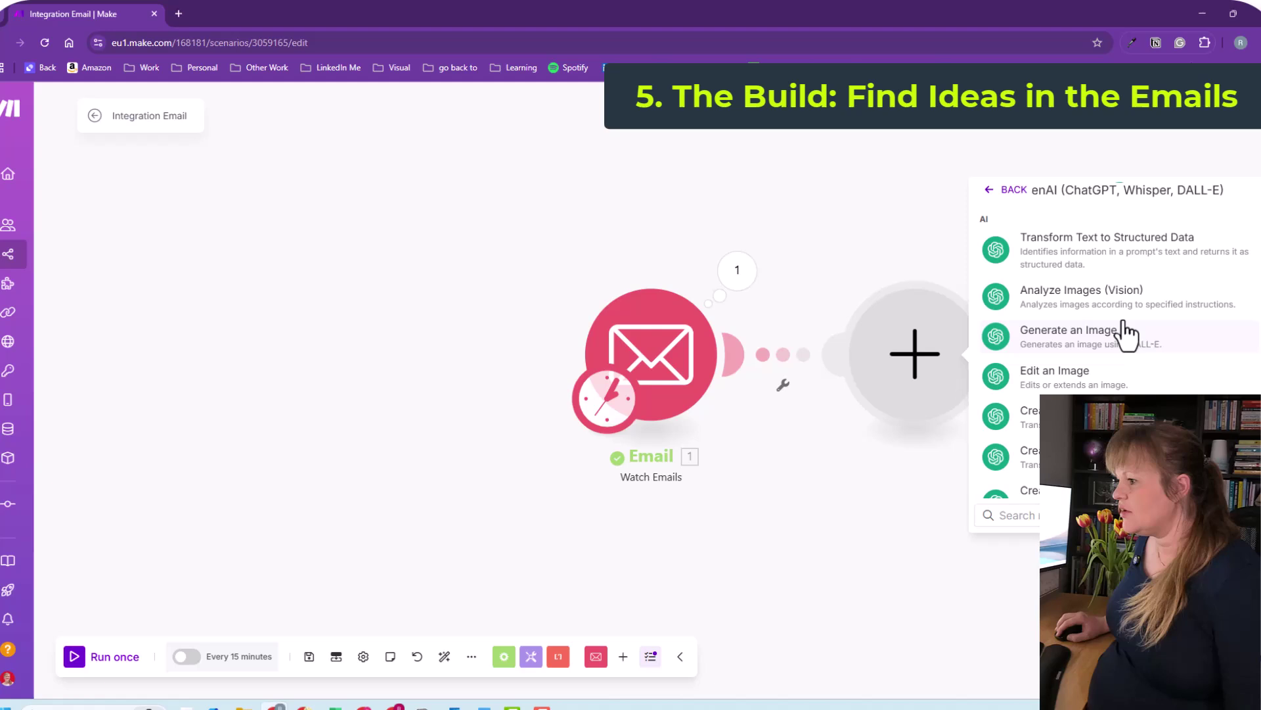
{"action": "scroll", "coordinate": [1126, 274], "scroll_direction": "up", "scroll_amount": 2}
{"action": "left_click", "coordinate": [1126, 279]}
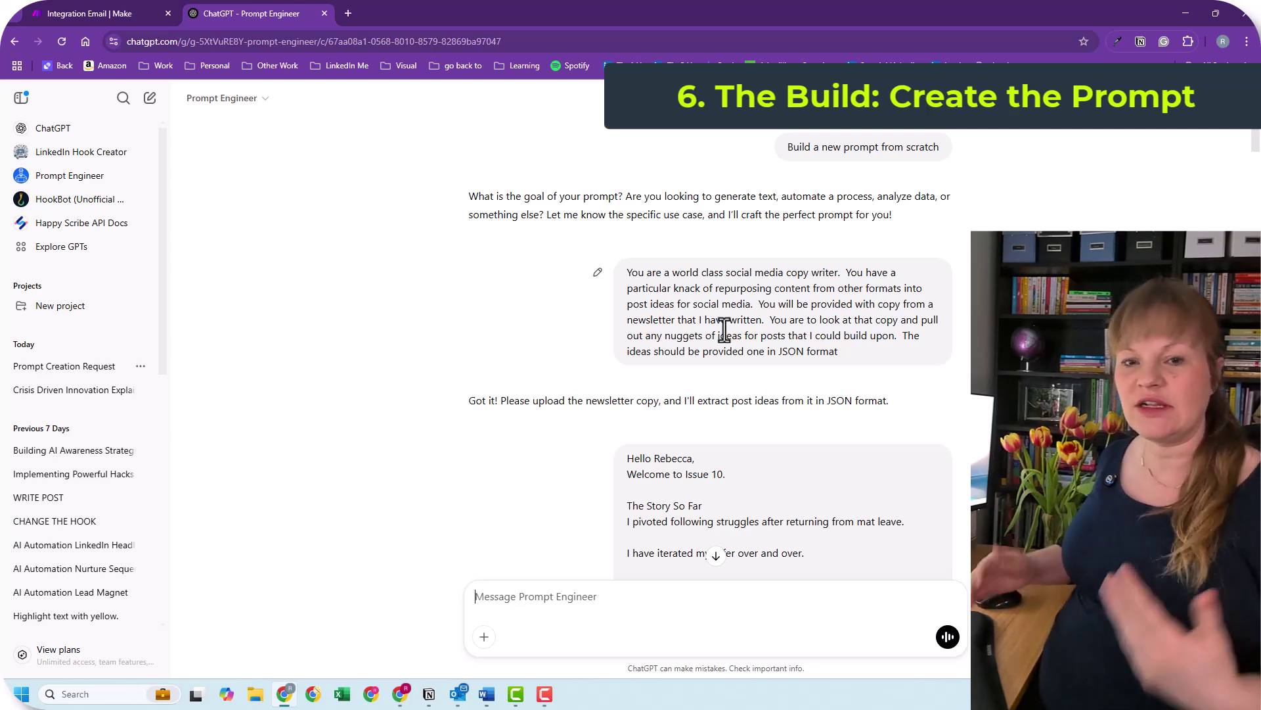
Review the Prompt Engineer chat in ChatGPT, from the copywriter prompt and pasted newsletter to the JSON post ideas.
{"action": "scroll", "coordinate": [724, 328], "scroll_direction": "down", "scroll_amount": 1}
{"action": "scroll", "coordinate": [724, 328], "scroll_direction": "down", "scroll_amount": 2}
{"action": "scroll", "coordinate": [724, 329], "scroll_direction": "up", "scroll_amount": 1}
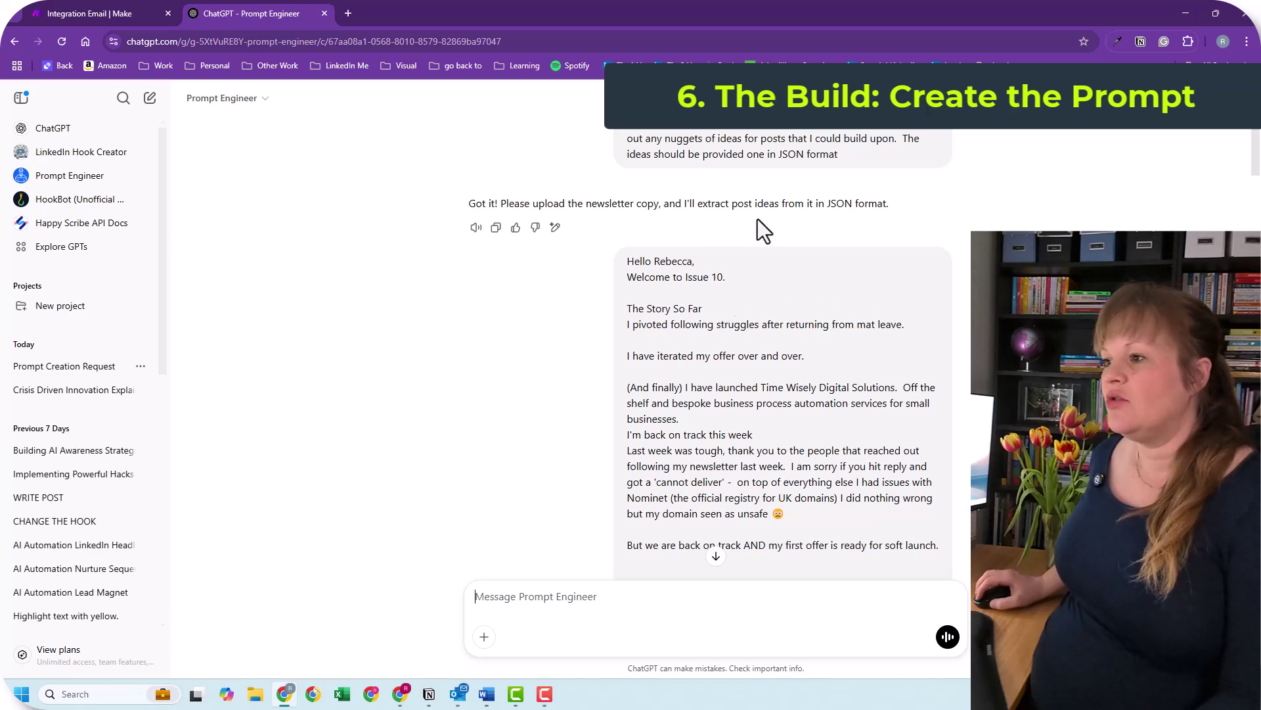
{"action": "scroll", "coordinate": [681, 248], "scroll_direction": "down", "scroll_amount": 10}
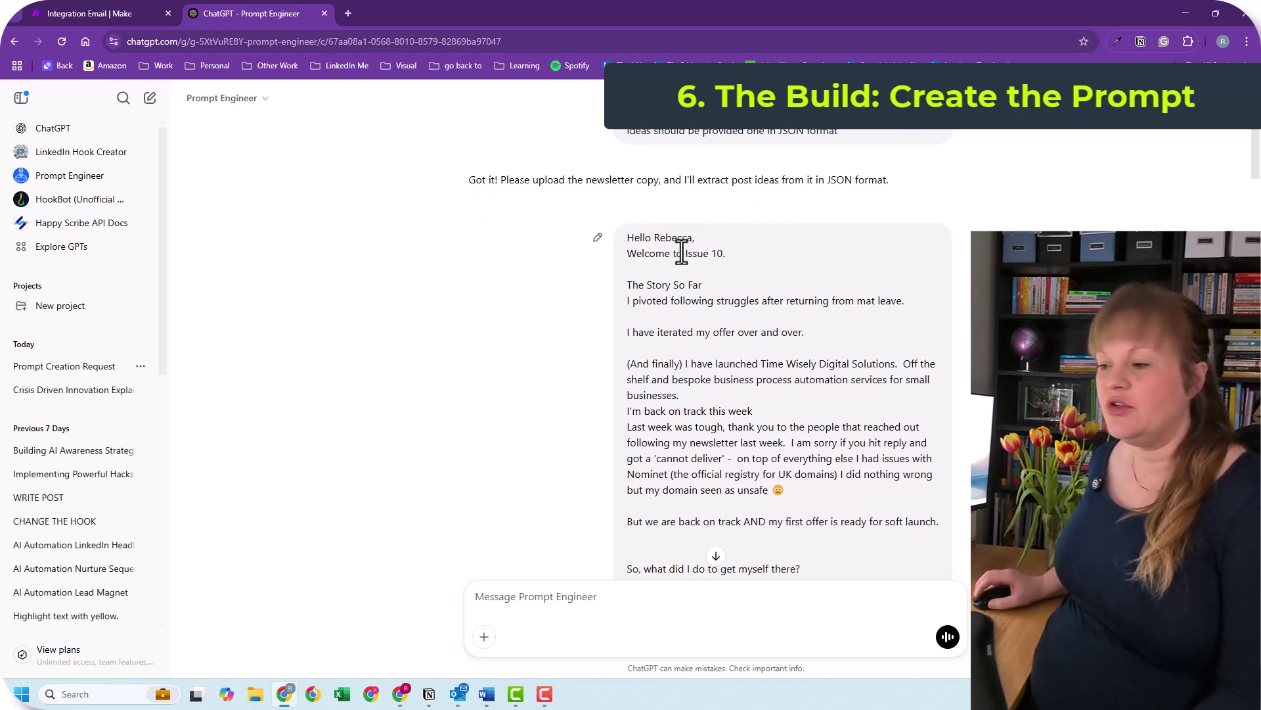
{"action": "scroll", "coordinate": [697, 258], "scroll_direction": "down", "scroll_amount": 20}
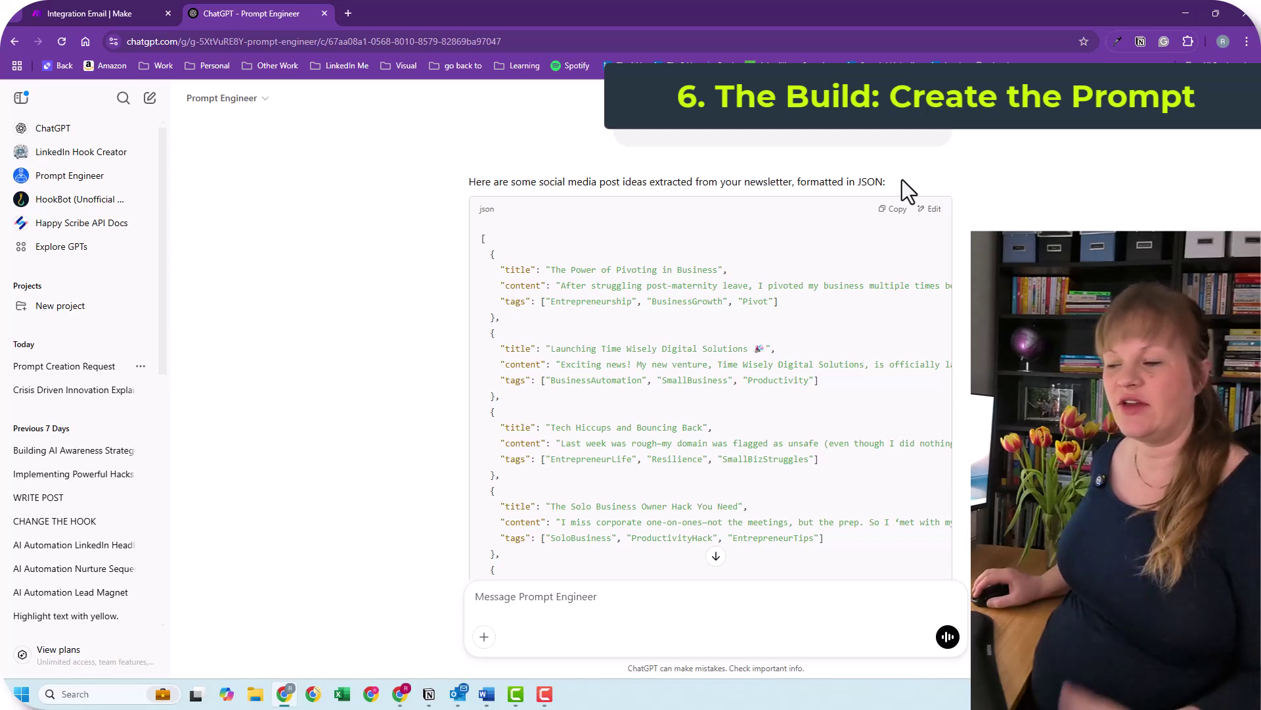
Reread the copywriter request in the chat and inspect the JSON post ideas, including the full content line of the first idea.
{"action": "scroll", "coordinate": [902, 179], "scroll_direction": "up", "scroll_amount": 5}
{"action": "scroll", "coordinate": [902, 180], "scroll_direction": "up", "scroll_amount": 20}
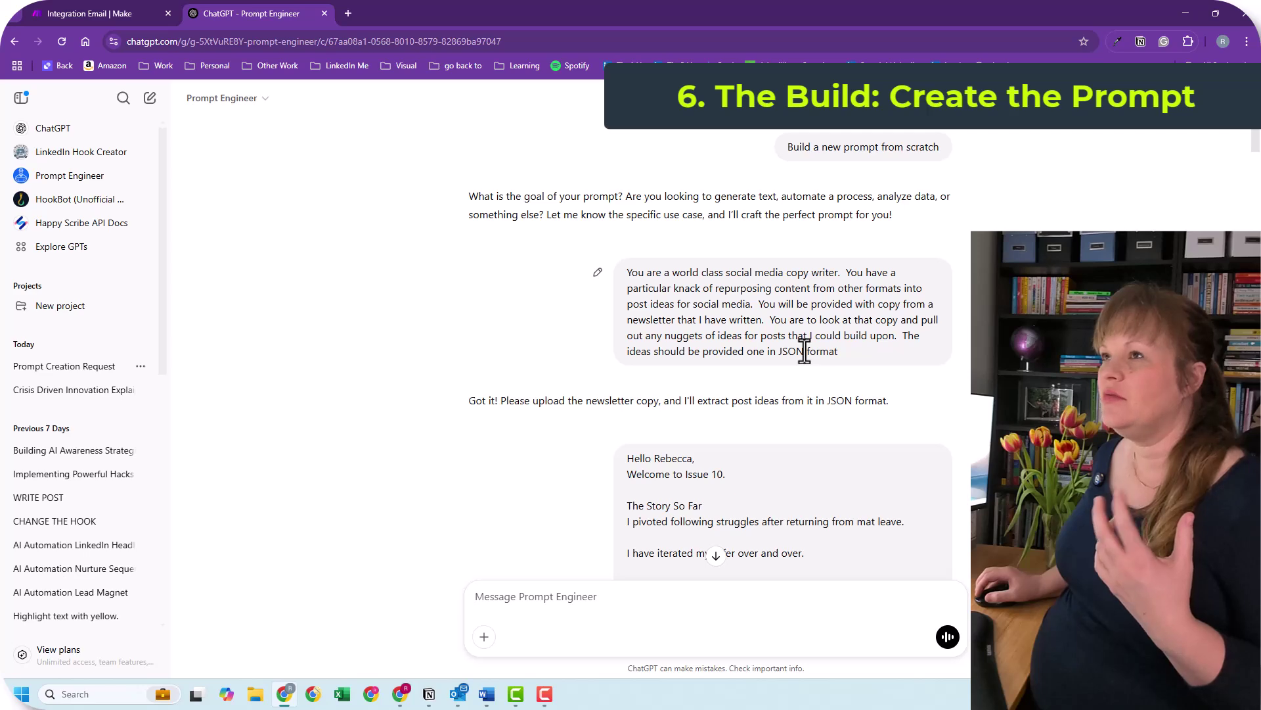
{"action": "scroll", "coordinate": [873, 311], "scroll_direction": "down", "scroll_amount": 15}
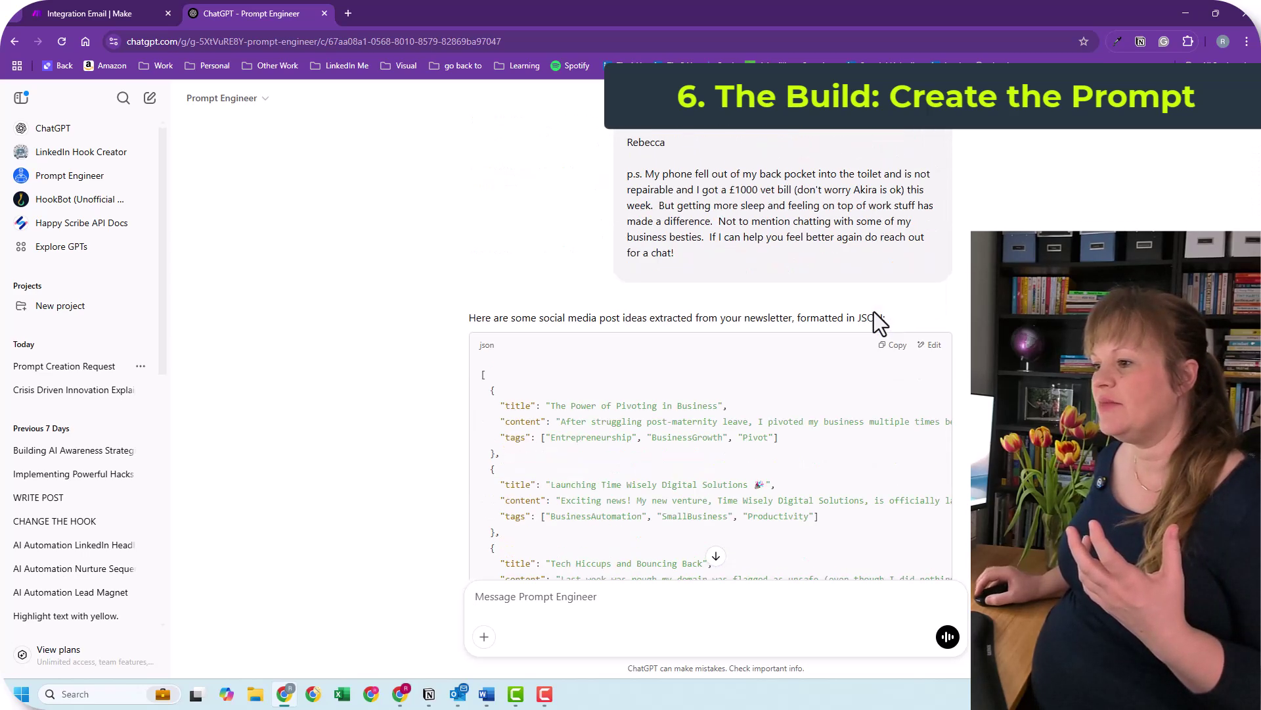
{"action": "scroll", "coordinate": [873, 311], "scroll_direction": "down", "scroll_amount": 2}
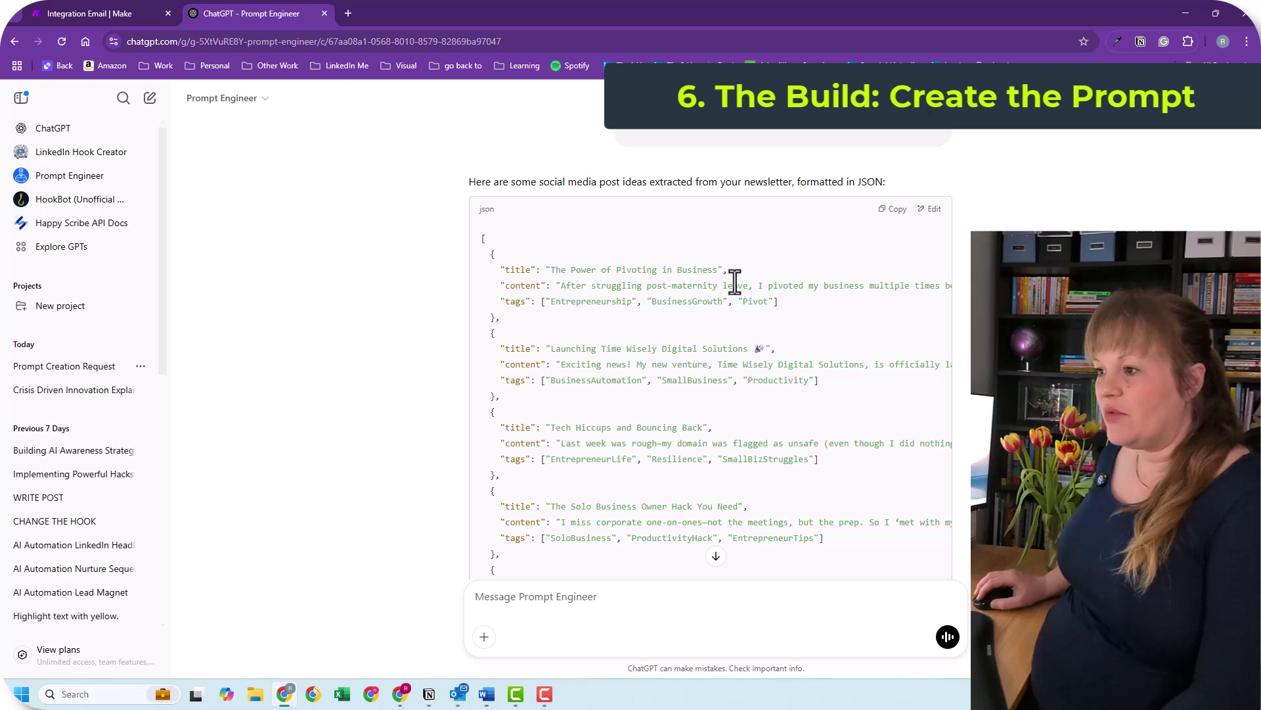
{"action": "left_click_drag", "start_coordinate": [926, 286], "coordinate": [946, 302]}
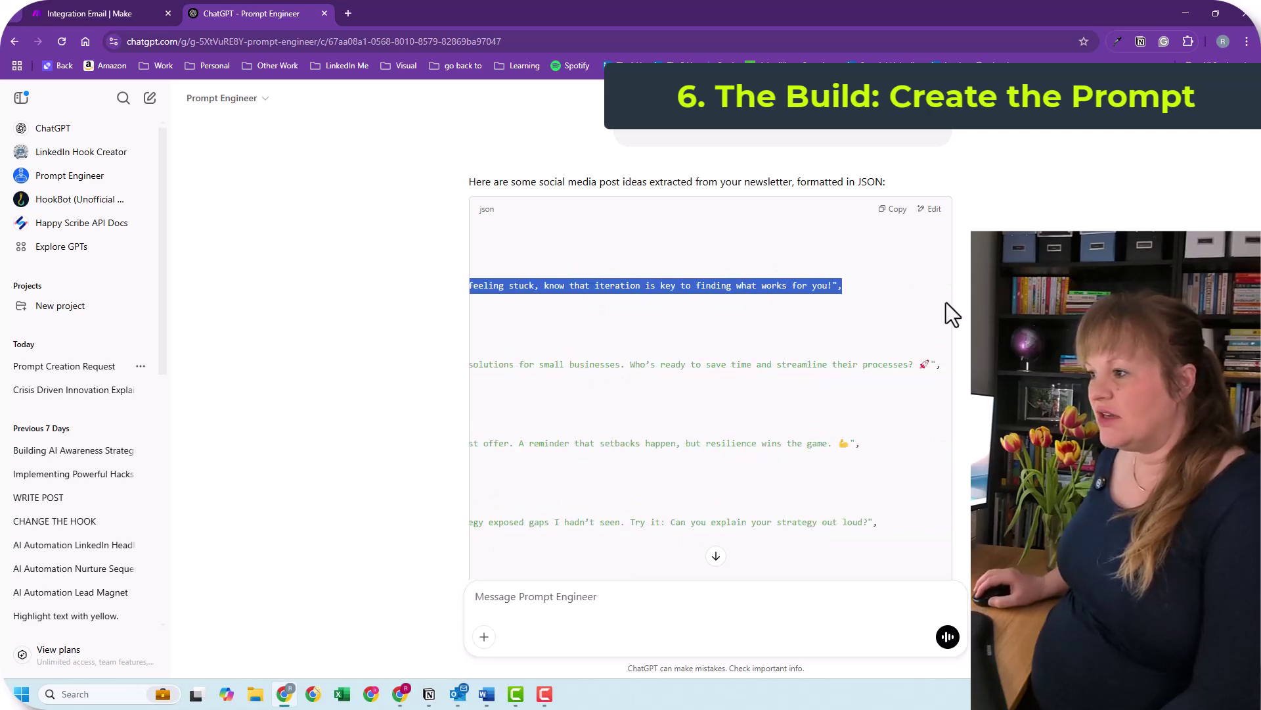
{"action": "left_click", "coordinate": [914, 324]}
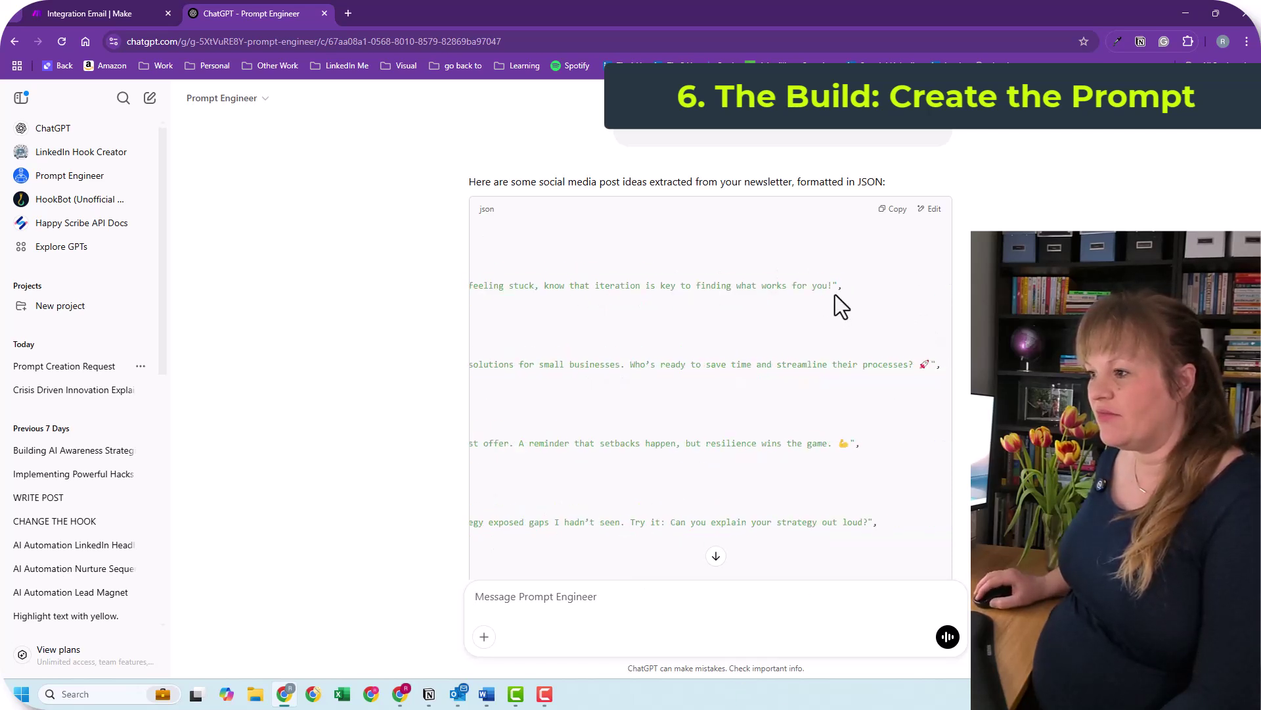
{"action": "left_click_drag", "start_coordinate": [819, 288], "coordinate": [432, 298]}
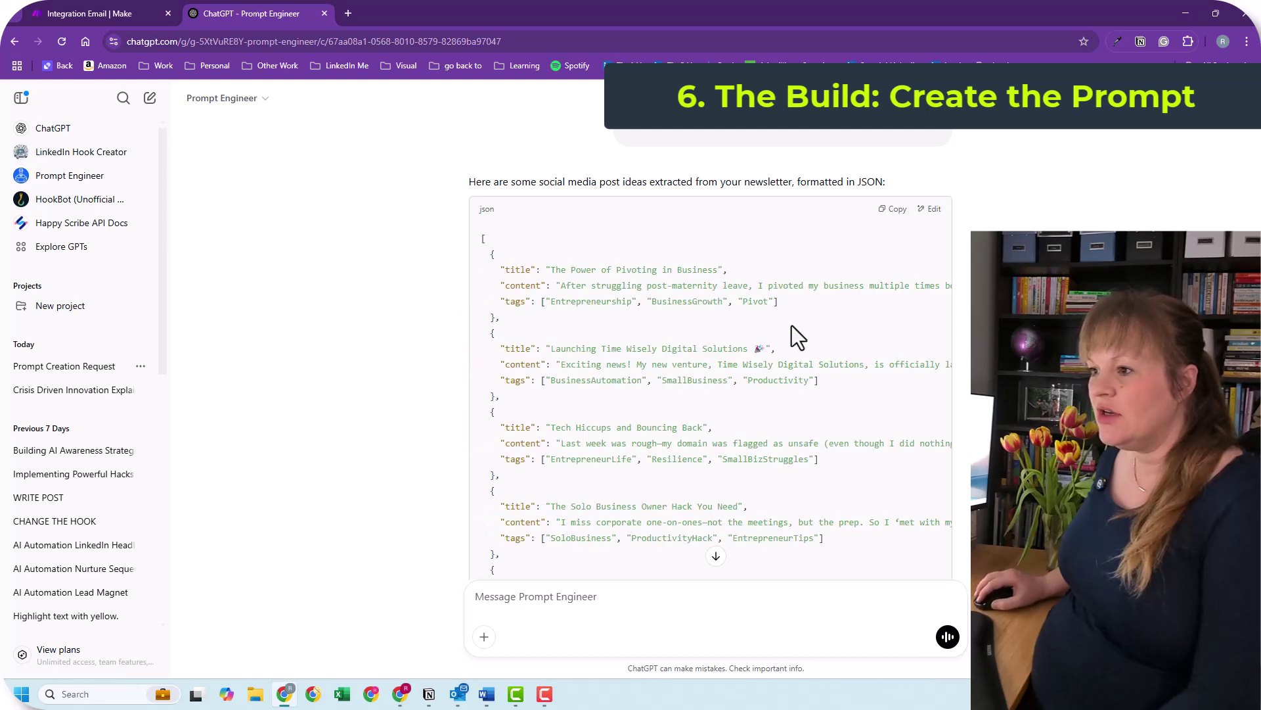
Read through the generated prompt "Social Media Post Ideas from Newsletter Copy", from its instructions to the JSON format and expected output.
{"action": "scroll", "coordinate": [790, 338], "scroll_direction": "down", "scroll_amount": 5}
{"action": "scroll", "coordinate": [790, 337], "scroll_direction": "down", "scroll_amount": 8}
{"action": "scroll", "coordinate": [740, 403], "scroll_direction": "up", "scroll_amount": 2}
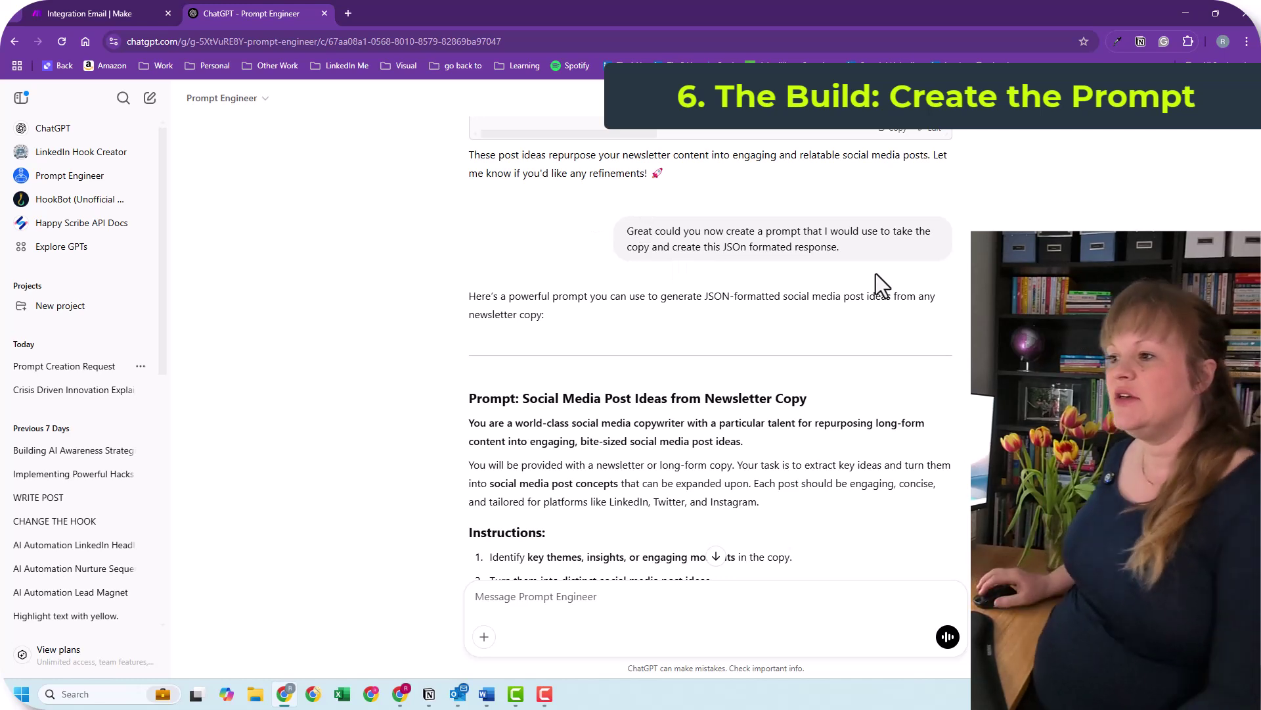
{"action": "scroll", "coordinate": [621, 316], "scroll_direction": "down", "scroll_amount": 2}
{"action": "scroll", "coordinate": [600, 317], "scroll_direction": "down", "scroll_amount": 1}
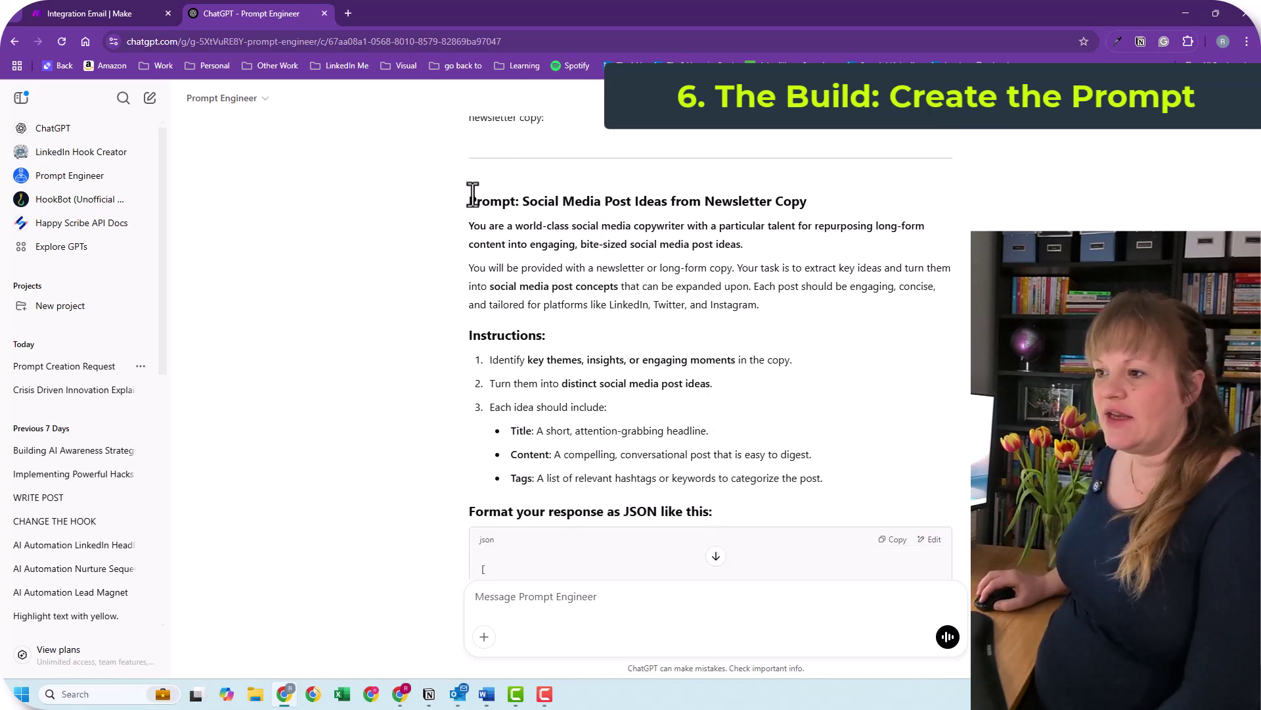
{"action": "scroll", "coordinate": [605, 361], "scroll_direction": "down", "scroll_amount": 4}
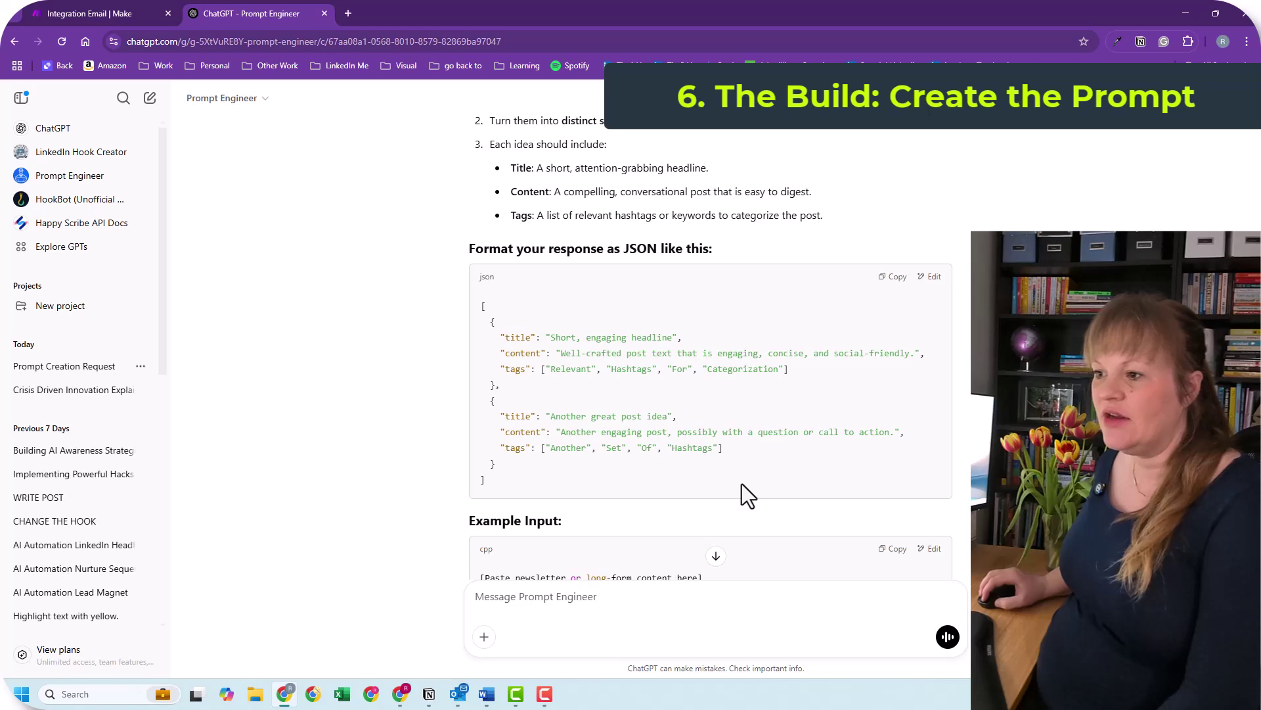
{"action": "scroll", "coordinate": [668, 437], "scroll_direction": "down", "scroll_amount": 3}
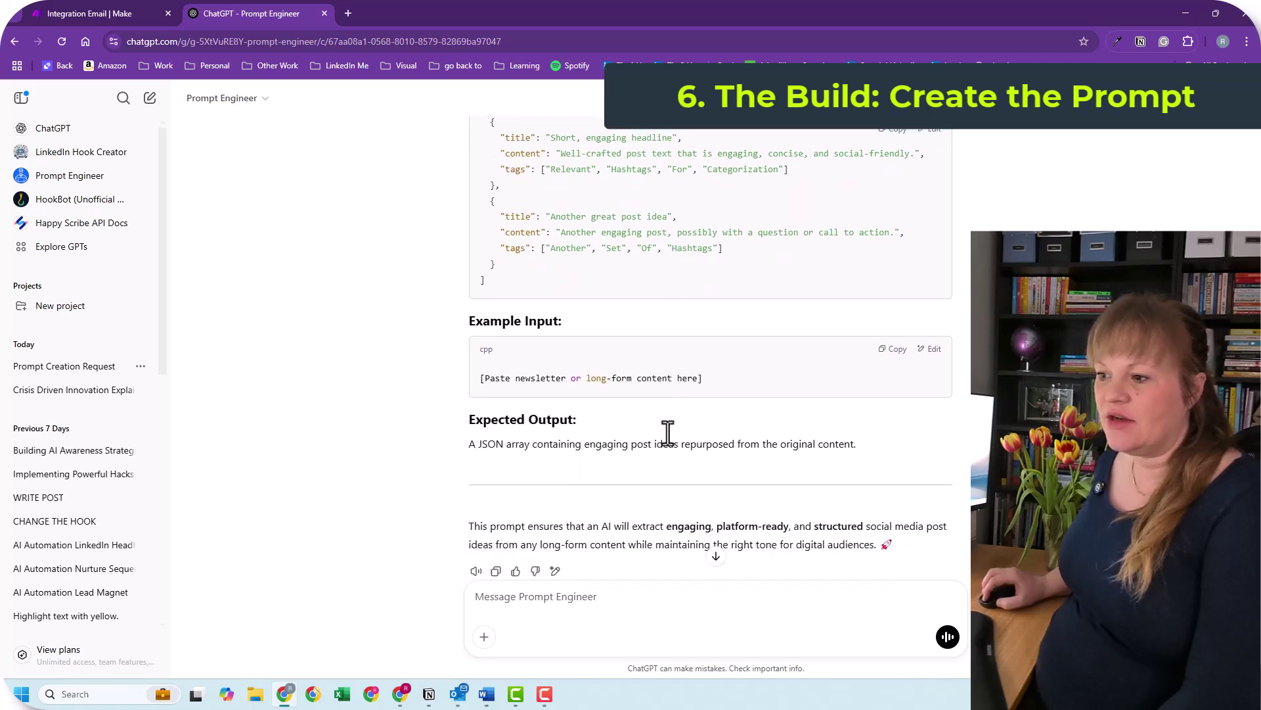
{"action": "scroll", "coordinate": [668, 433], "scroll_direction": "down", "scroll_amount": 1}
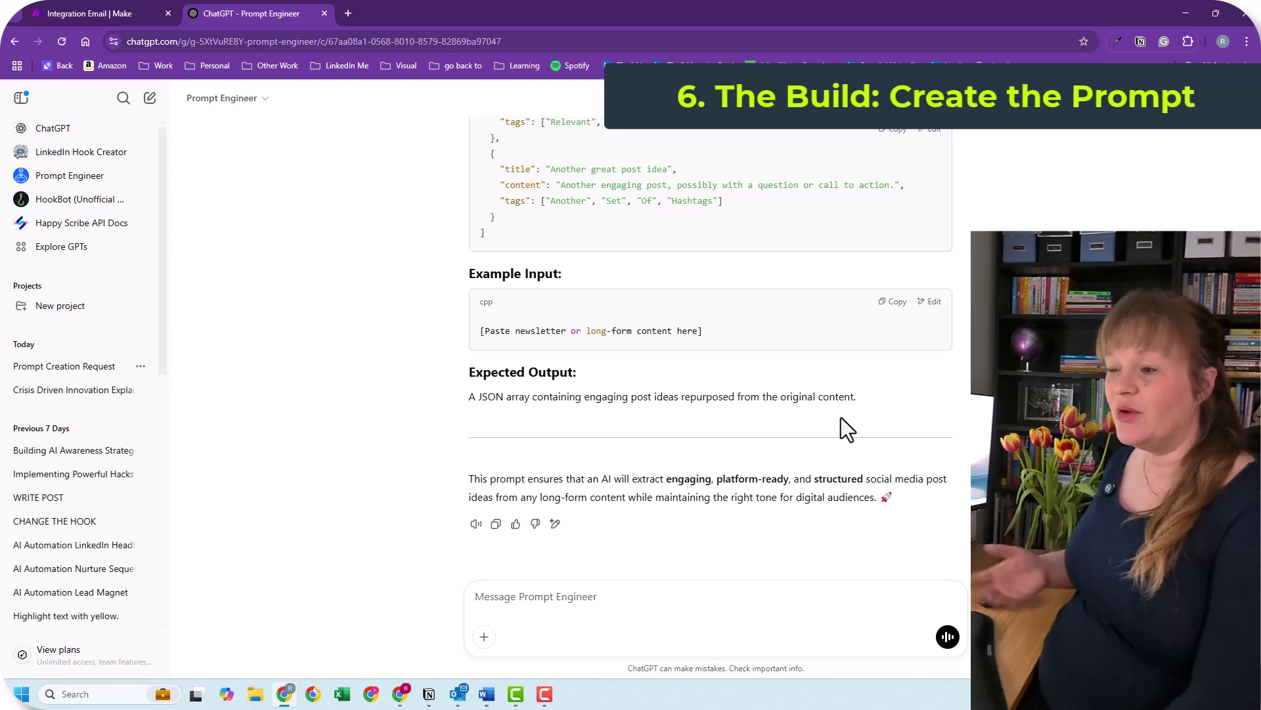
{"action": "scroll", "coordinate": [841, 417], "scroll_direction": "up", "scroll_amount": 1}
{"action": "scroll", "coordinate": [840, 414], "scroll_direction": "up", "scroll_amount": 15}
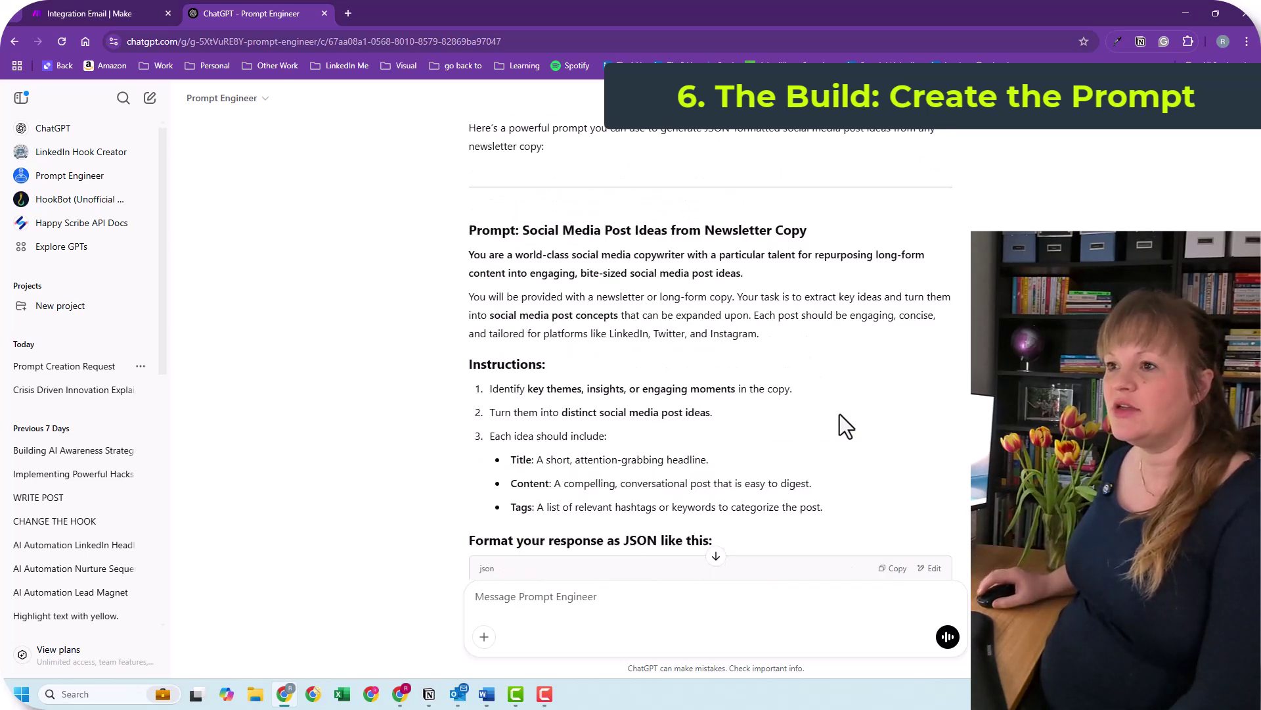
{"action": "scroll", "coordinate": [838, 413], "scroll_direction": "down", "scroll_amount": 6}
{"action": "scroll", "coordinate": [838, 412], "scroll_direction": "down", "scroll_amount": 1}
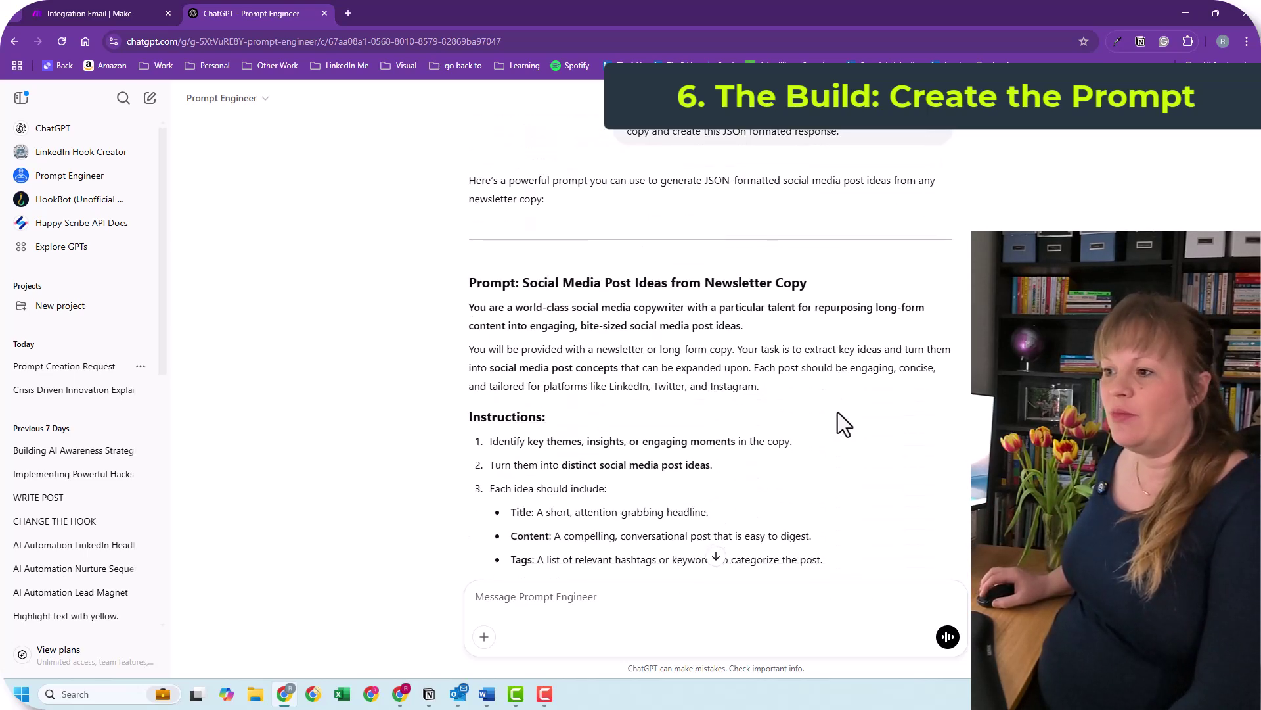
Copy the generated prompt from its title through Expected Output into the text content of the OpenAI module's message in Make.
{"action": "left_click", "coordinate": [56, 11]}
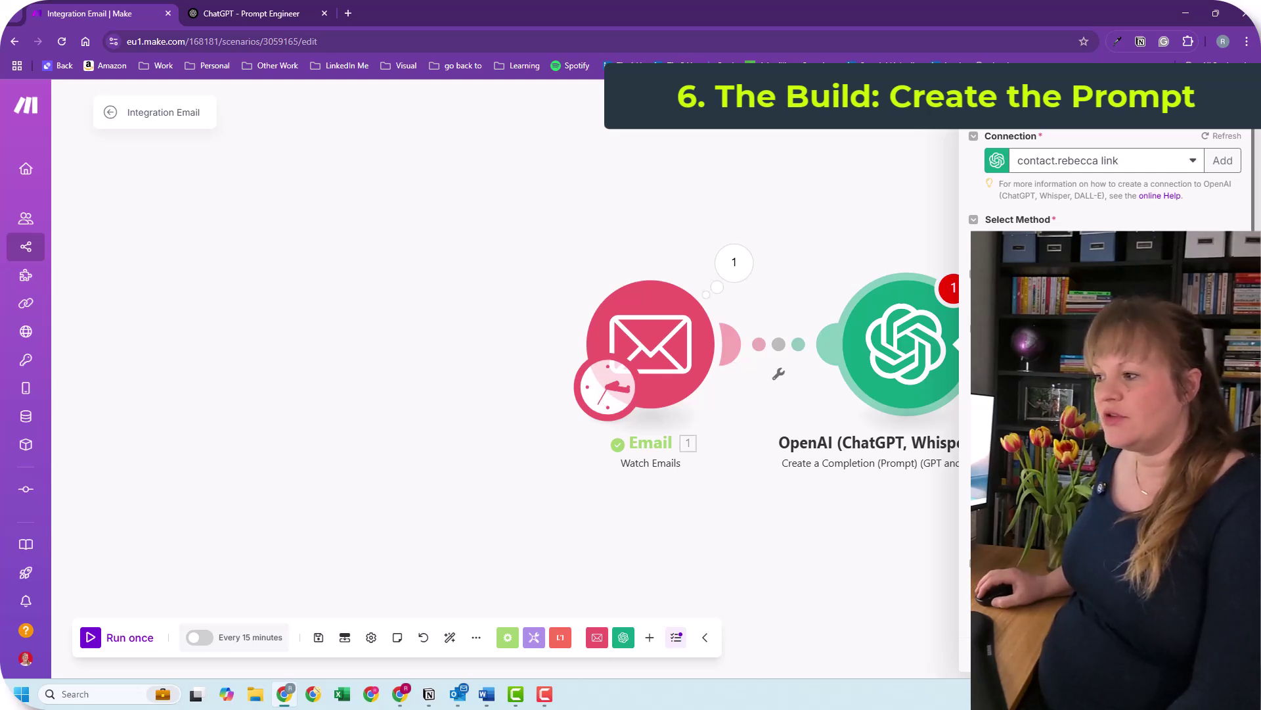
{"action": "left_click", "coordinate": [230, 8]}
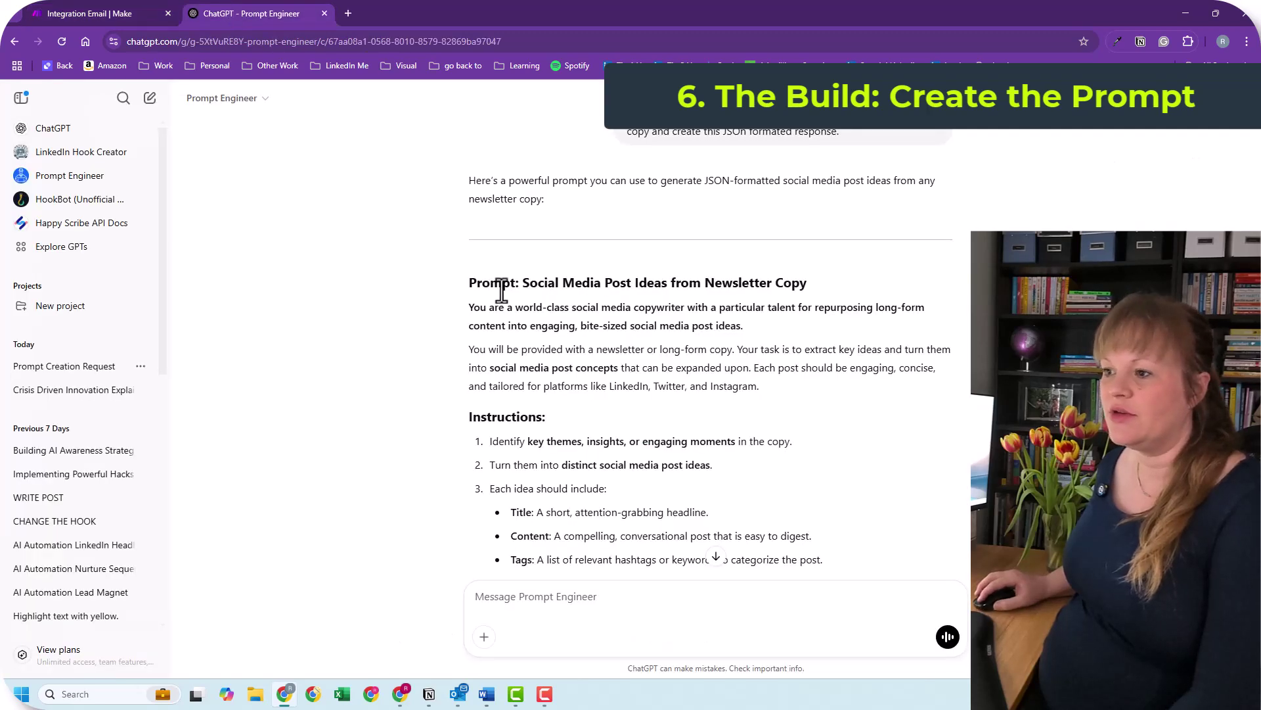
{"action": "left_click_drag", "start_coordinate": [463, 279], "coordinate": [948, 410]}
{"action": "scroll", "coordinate": [728, 337], "scroll_direction": "down", "scroll_amount": 8}
{"action": "scroll", "coordinate": [903, 379], "scroll_direction": "down", "scroll_amount": 1}
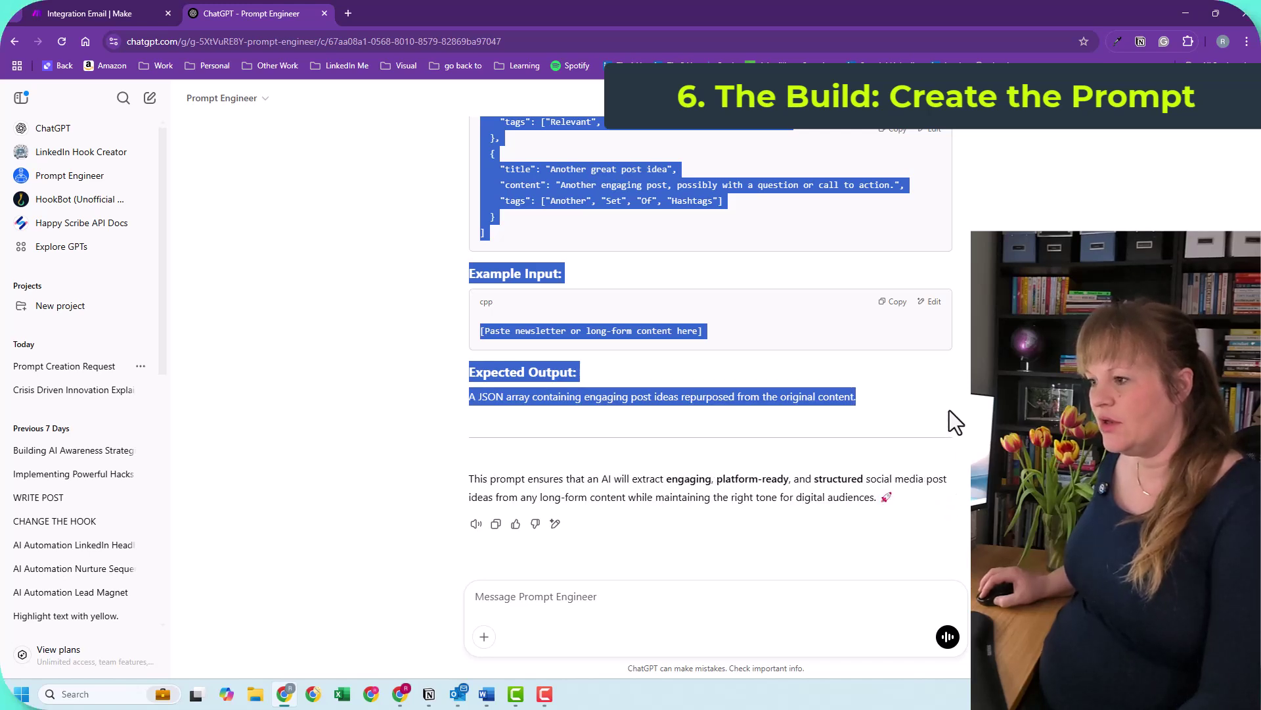
{"action": "left_click", "coordinate": [47, 18]}
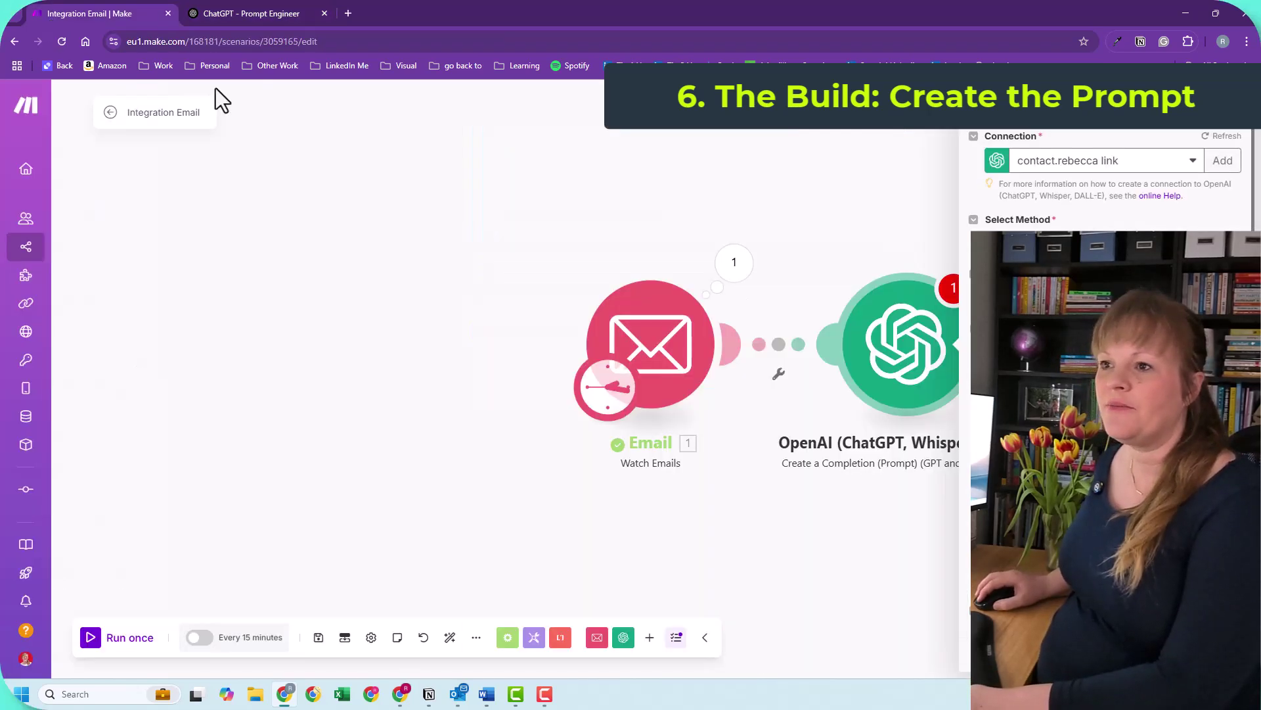
{"action": "left_click", "coordinate": [1106, 436]}
{"action": "key", "text": "ctrl+v"}
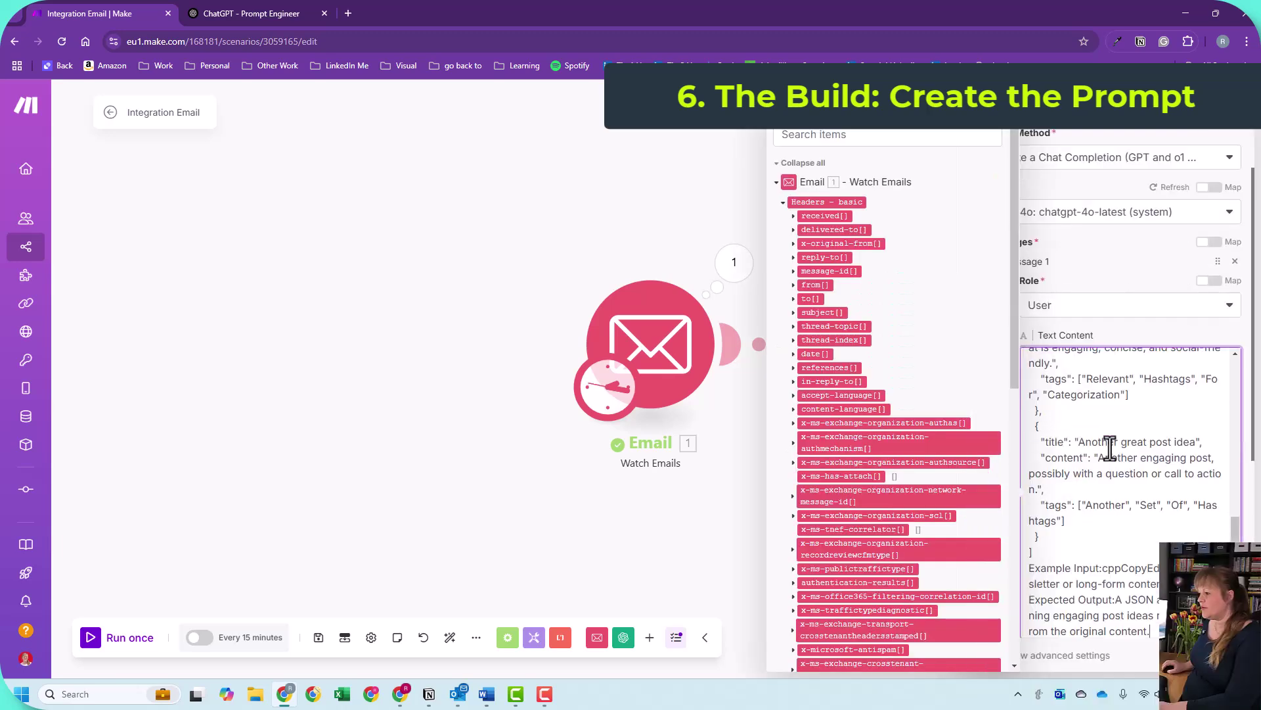
{"action": "scroll", "coordinate": [1109, 448], "scroll_direction": "up", "scroll_amount": 15}
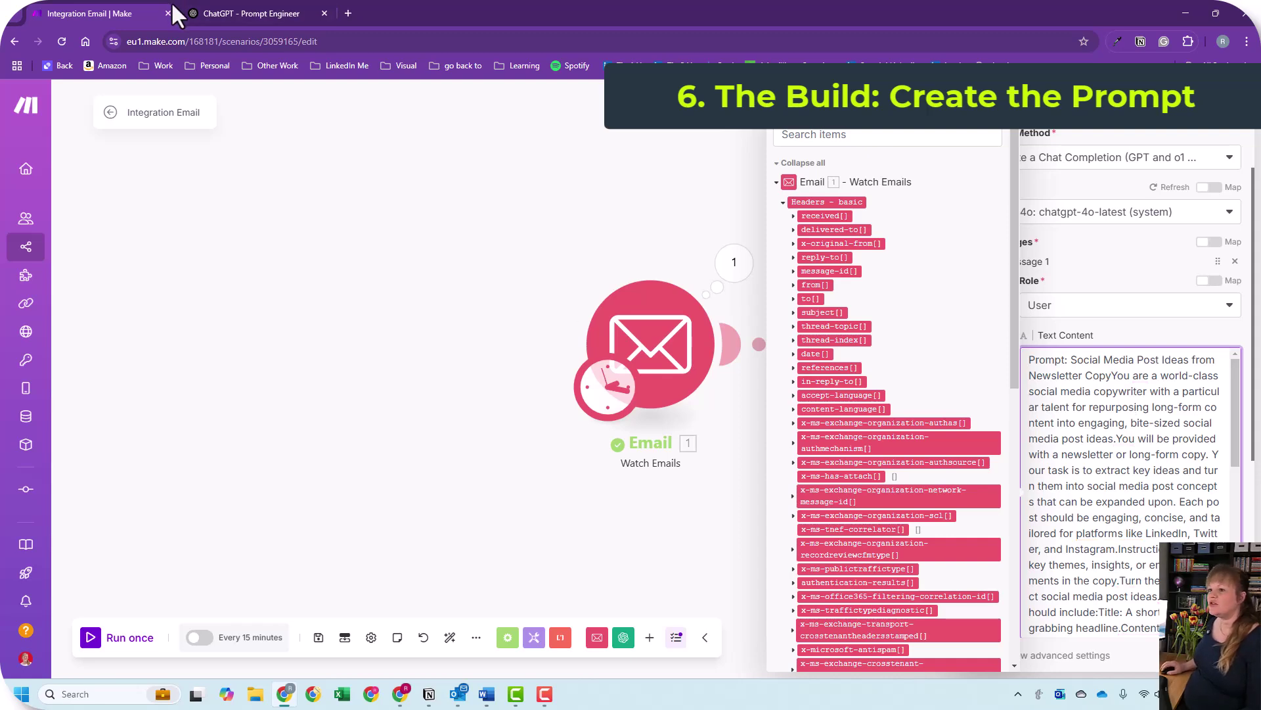
Return to the ChatGPT chat and send "Can you re write this in markdown format so i can copy paste it into another program".
{"action": "left_click", "coordinate": [186, 13]}
{"action": "left_click", "coordinate": [558, 605]}
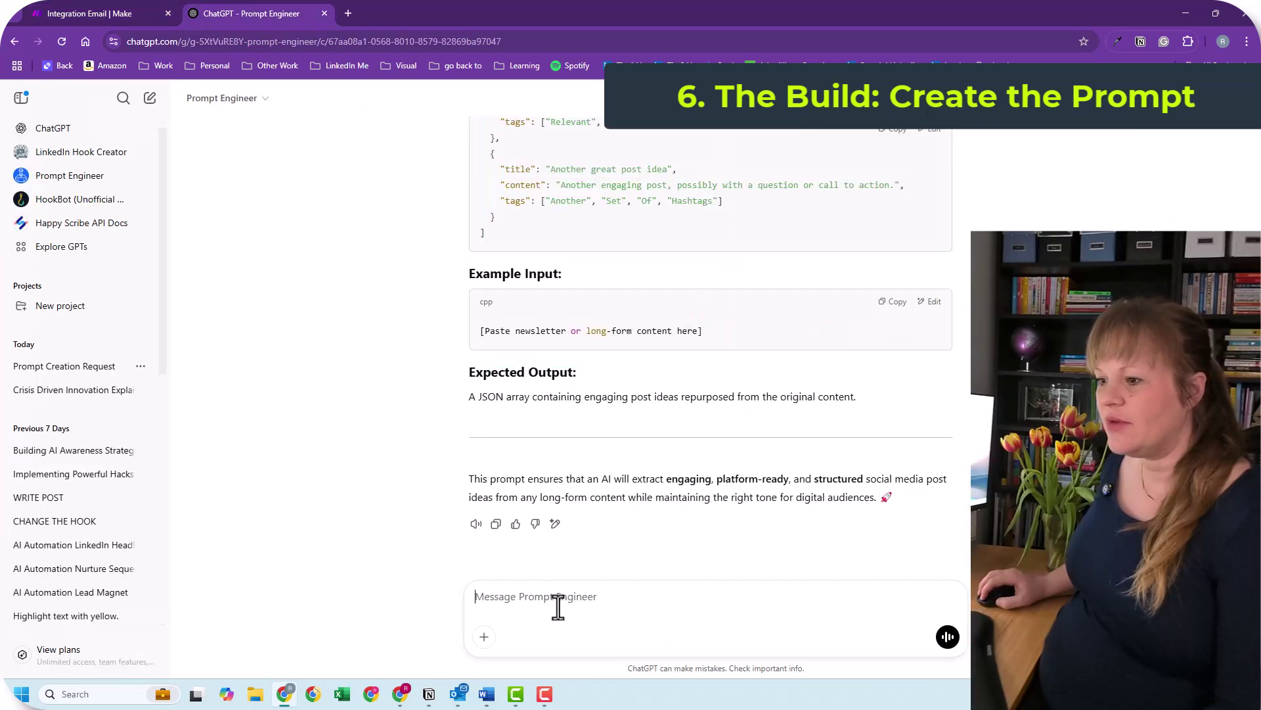
{"action": "type", "text": "Can you "}
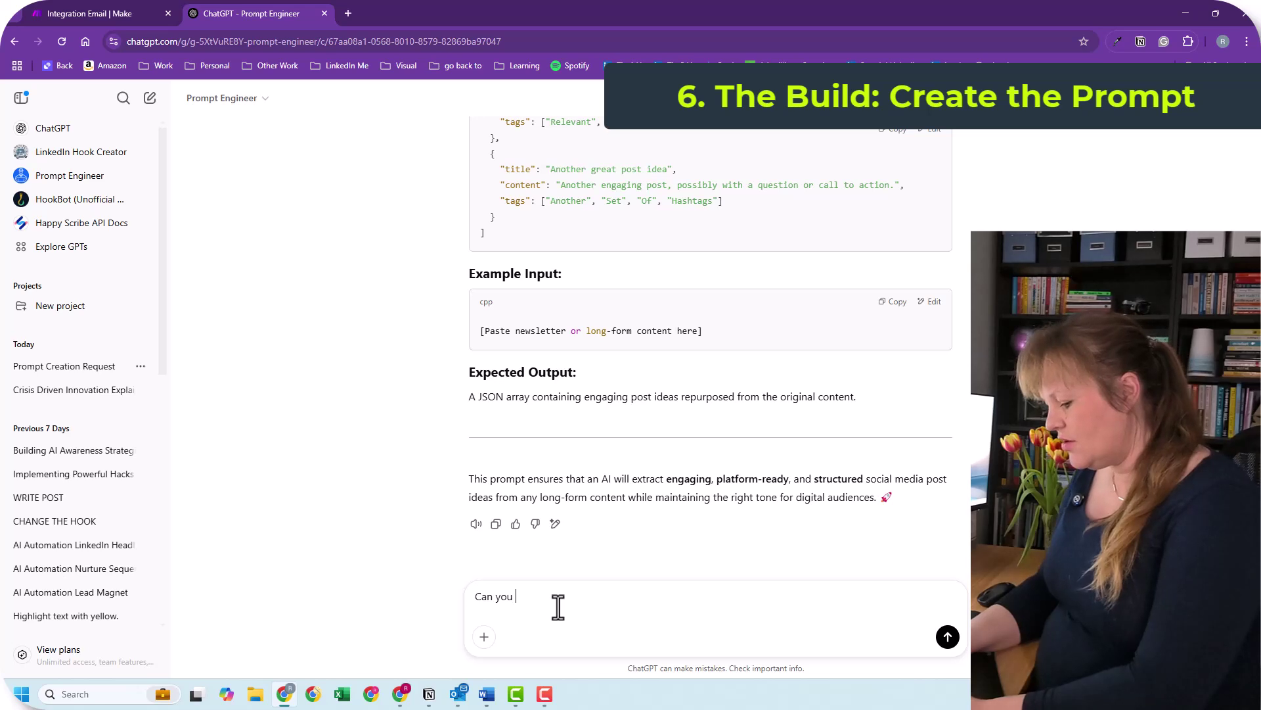
{"action": "type", "text": "re w"}
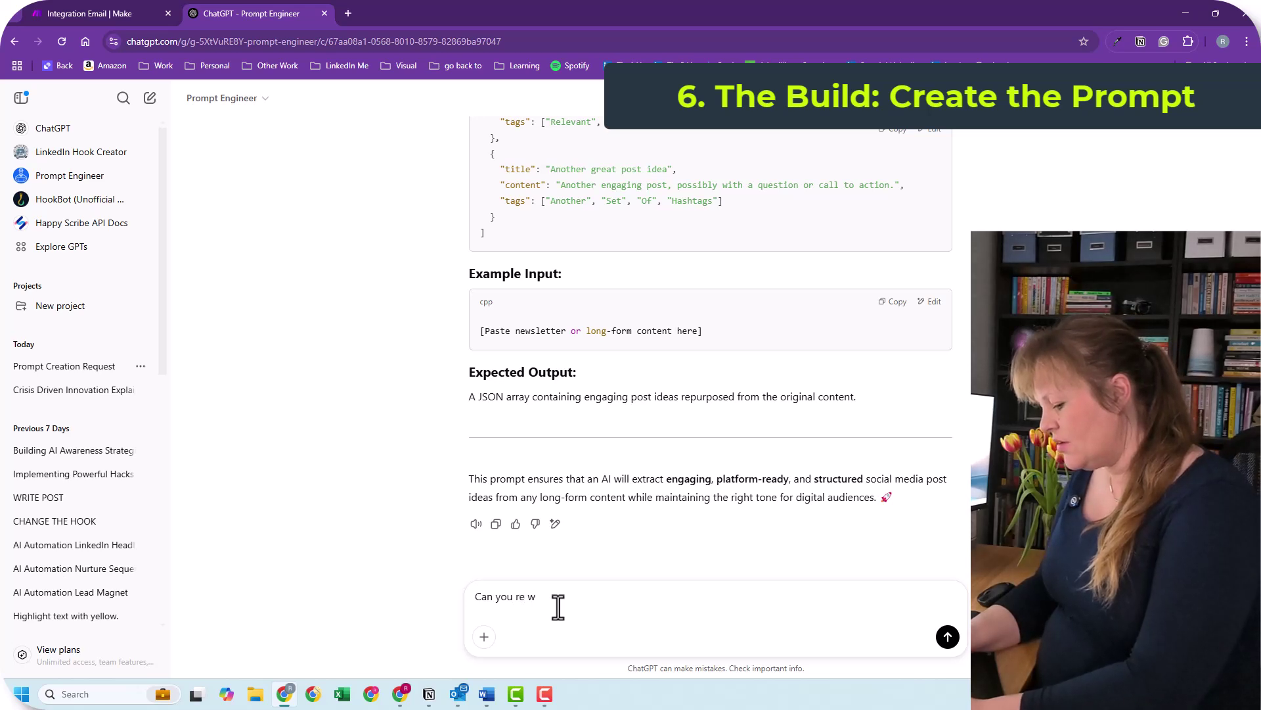
{"action": "type", "text": "rite this in"}
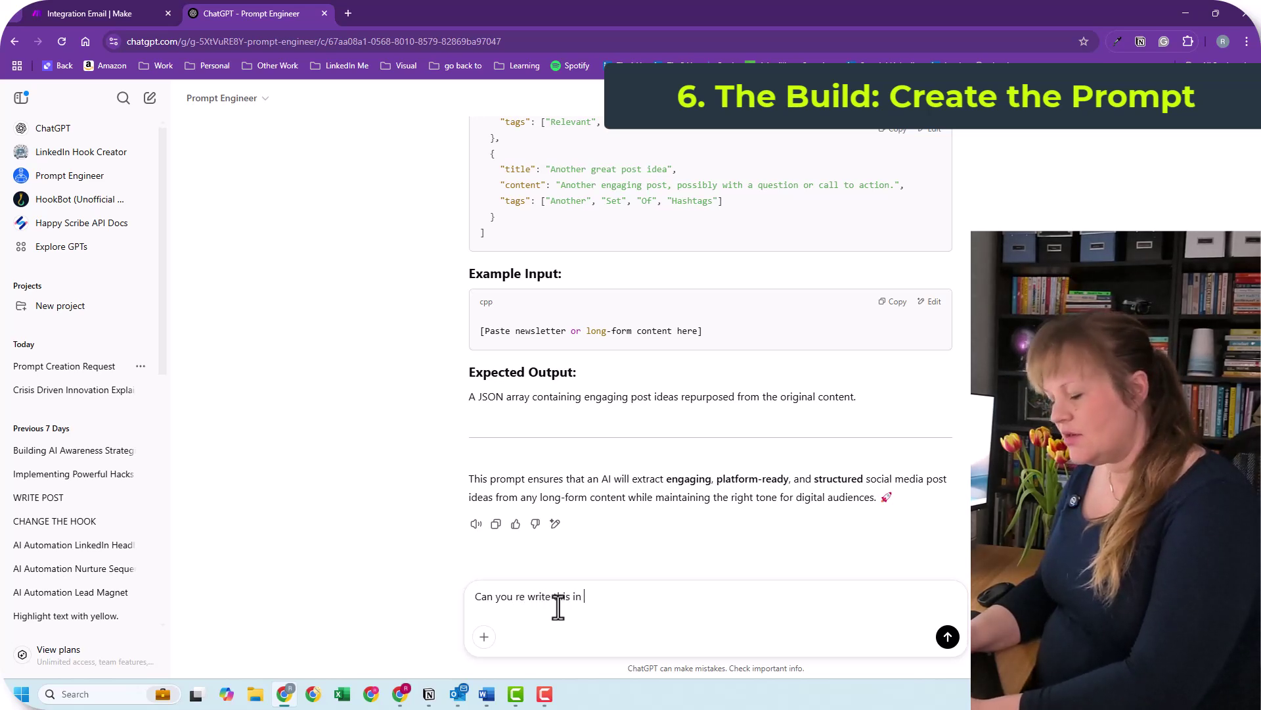
{"action": "type", "text": " markdown f"}
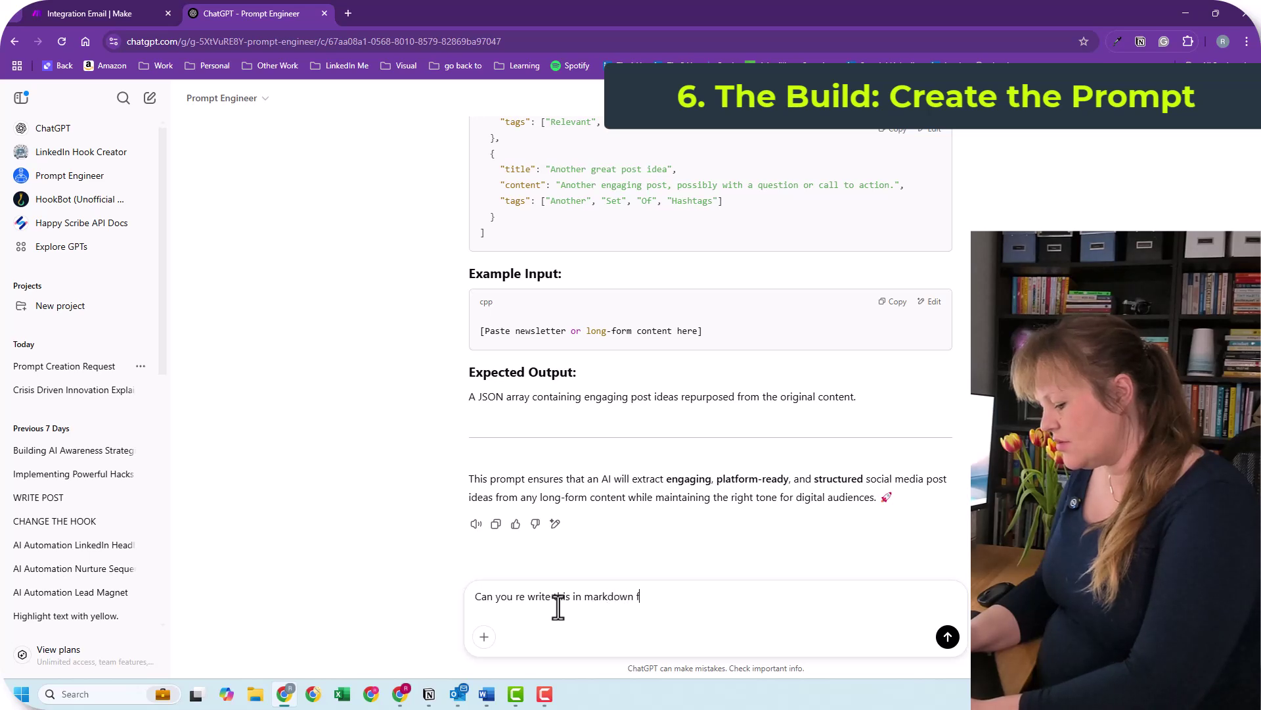
{"action": "type", "text": "oramat so i can co"}
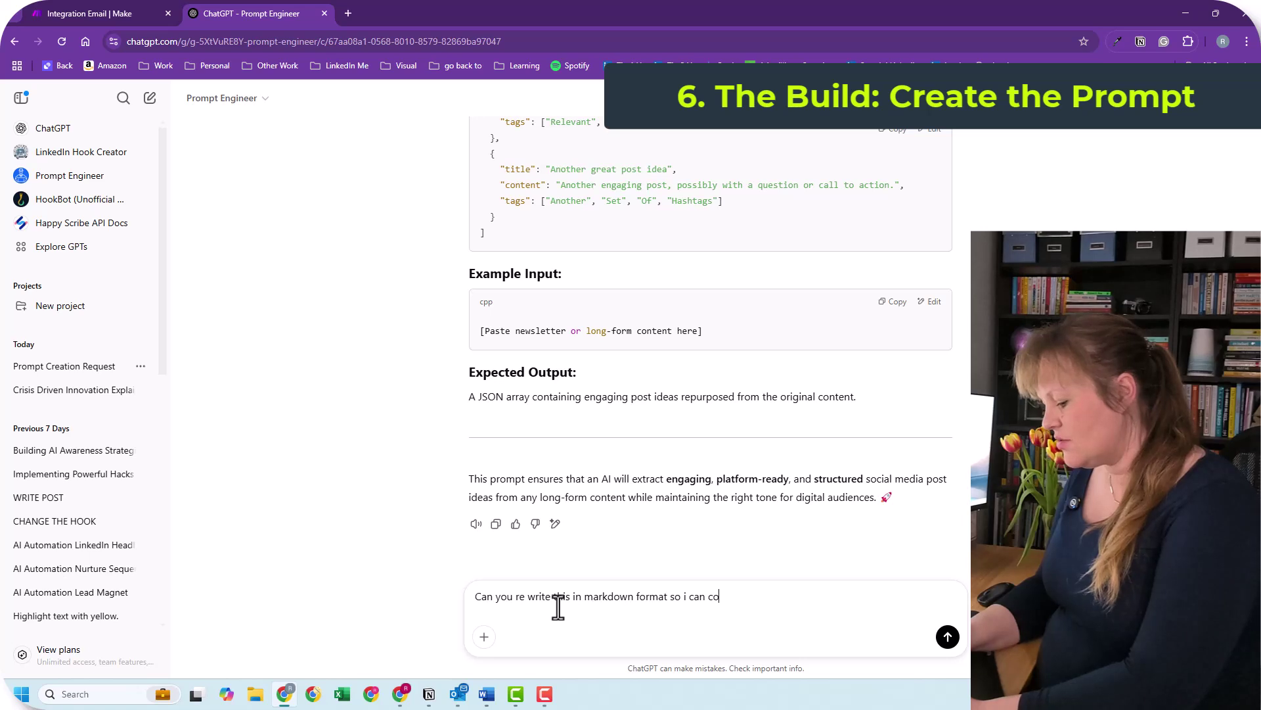
{"action": "type", "text": "py paste it into another pro"}
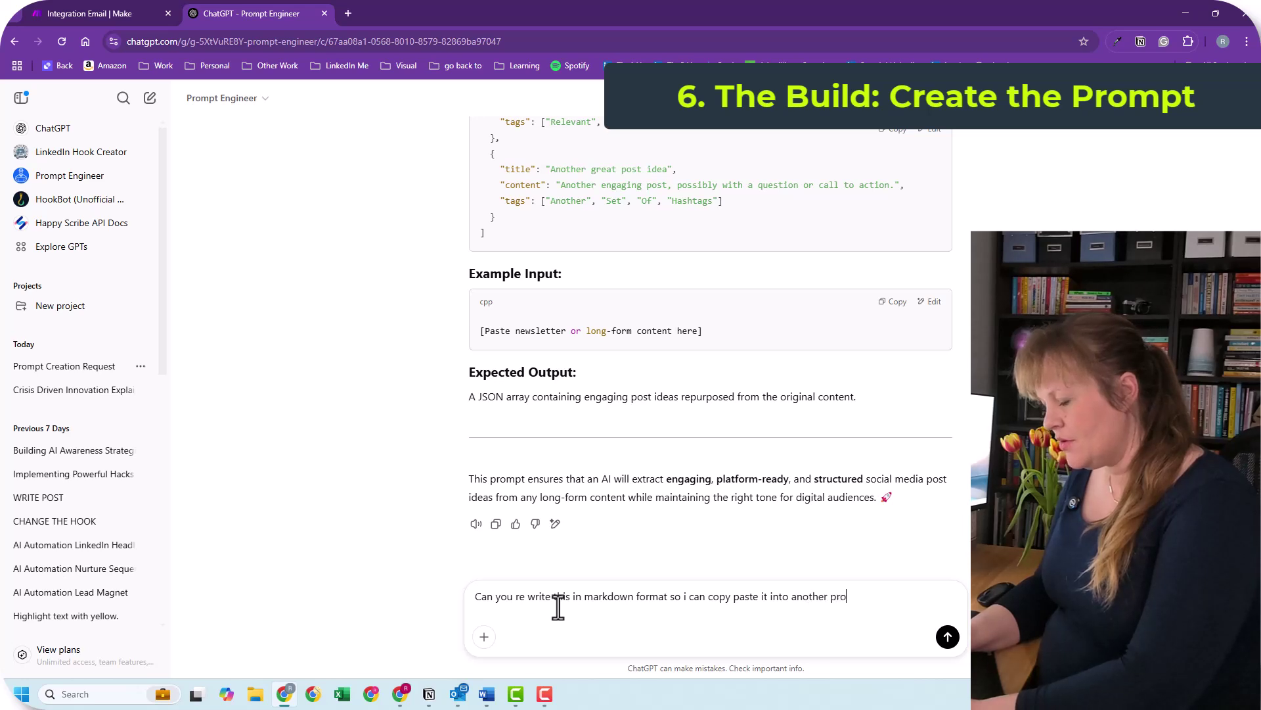
{"action": "type", "text": "m"}
{"action": "key", "text": "Return"}
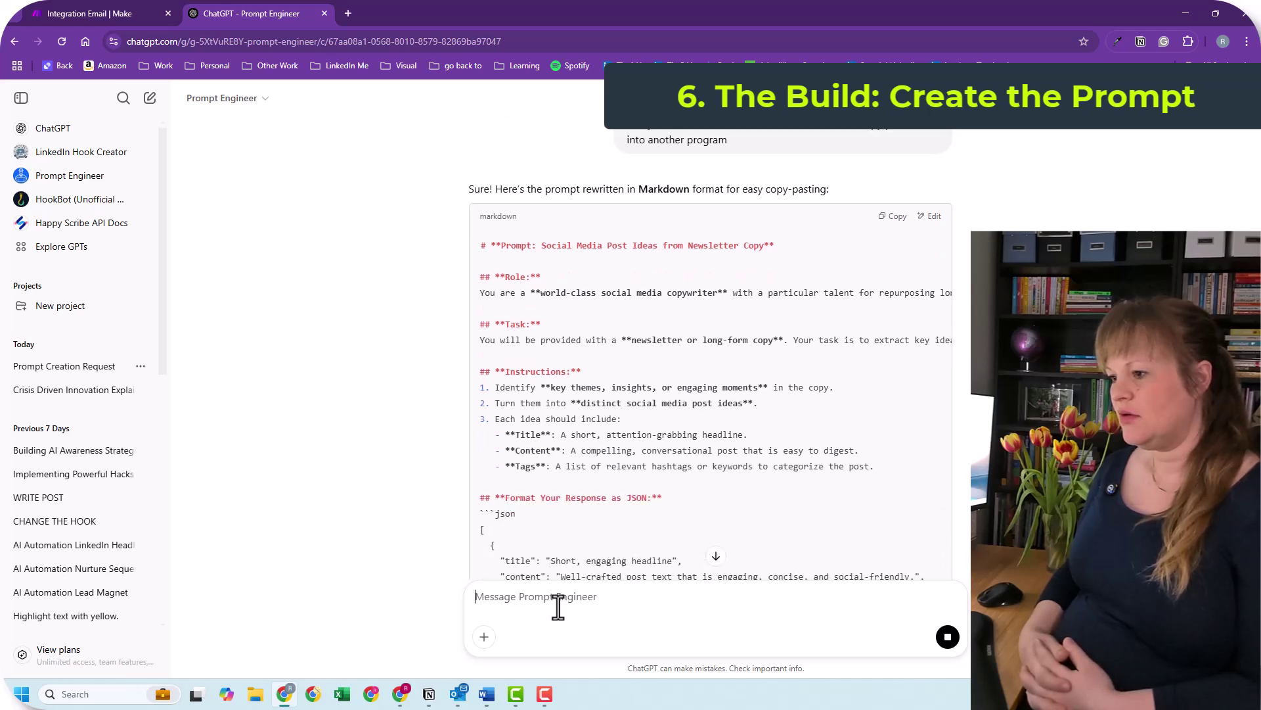
Check the Markdown version of the prompt, copy its code block and replace the OpenAI message's text content in Make with it.
{"action": "scroll", "coordinate": [803, 318], "scroll_direction": "down", "scroll_amount": 3}
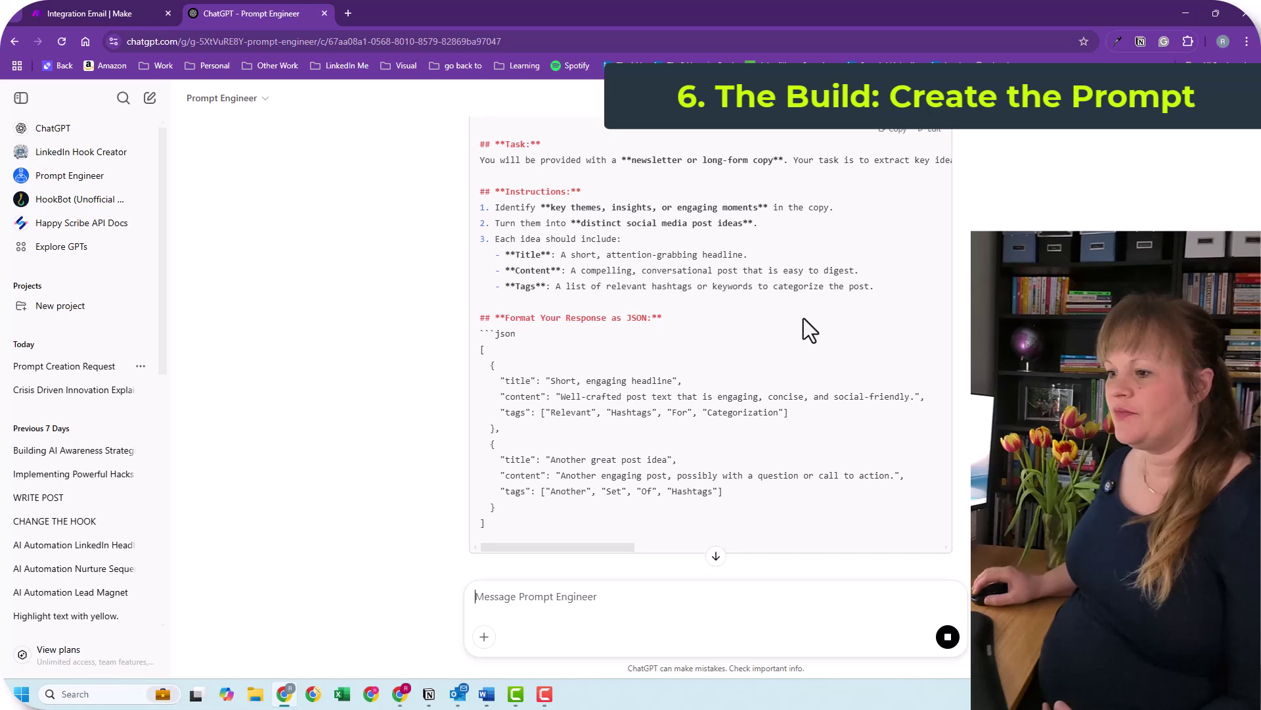
{"action": "scroll", "coordinate": [803, 318], "scroll_direction": "down", "scroll_amount": 3}
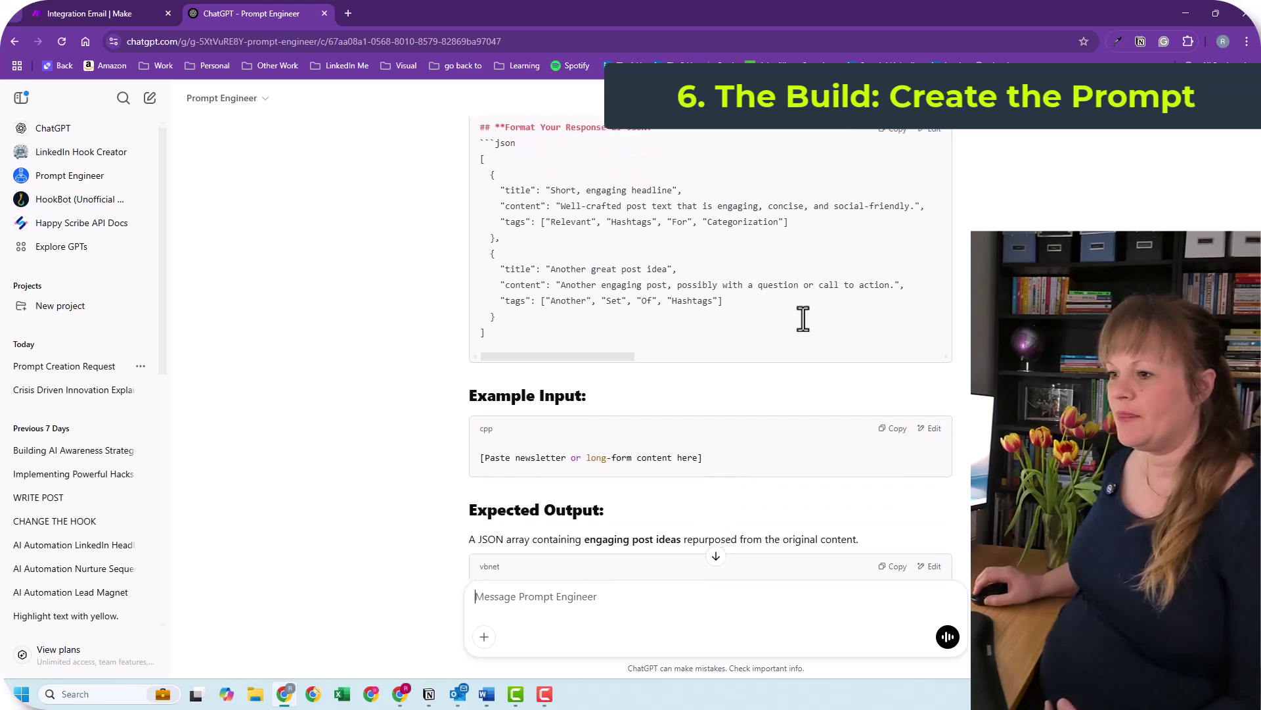
{"action": "scroll", "coordinate": [803, 318], "scroll_direction": "down", "scroll_amount": 2}
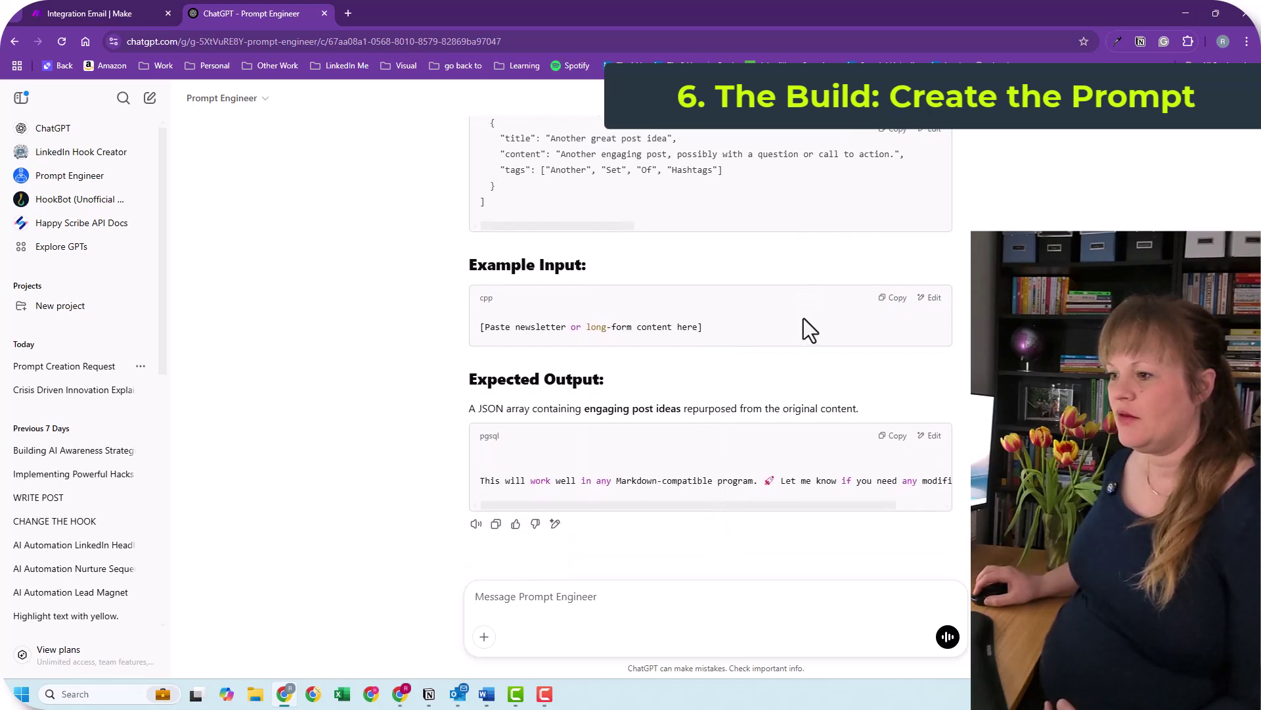
{"action": "scroll", "coordinate": [803, 318], "scroll_direction": "up", "scroll_amount": 2}
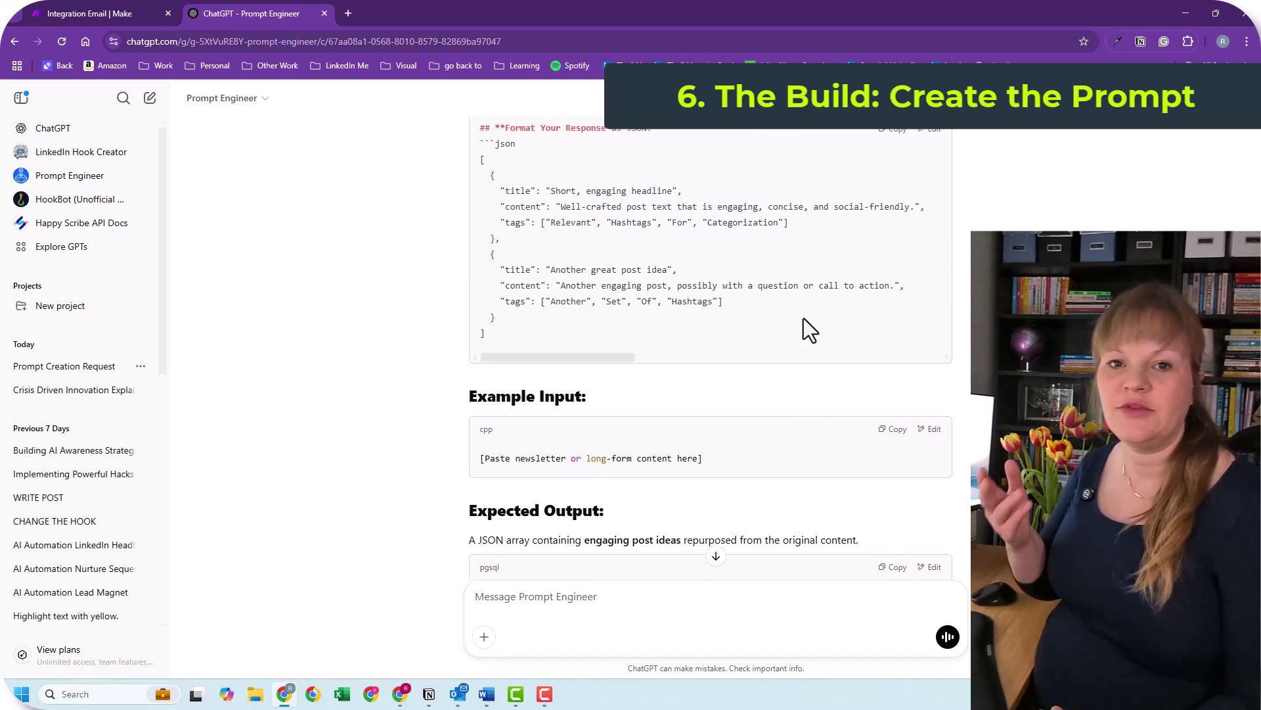
{"action": "scroll", "coordinate": [809, 328], "scroll_direction": "down", "scroll_amount": 6}
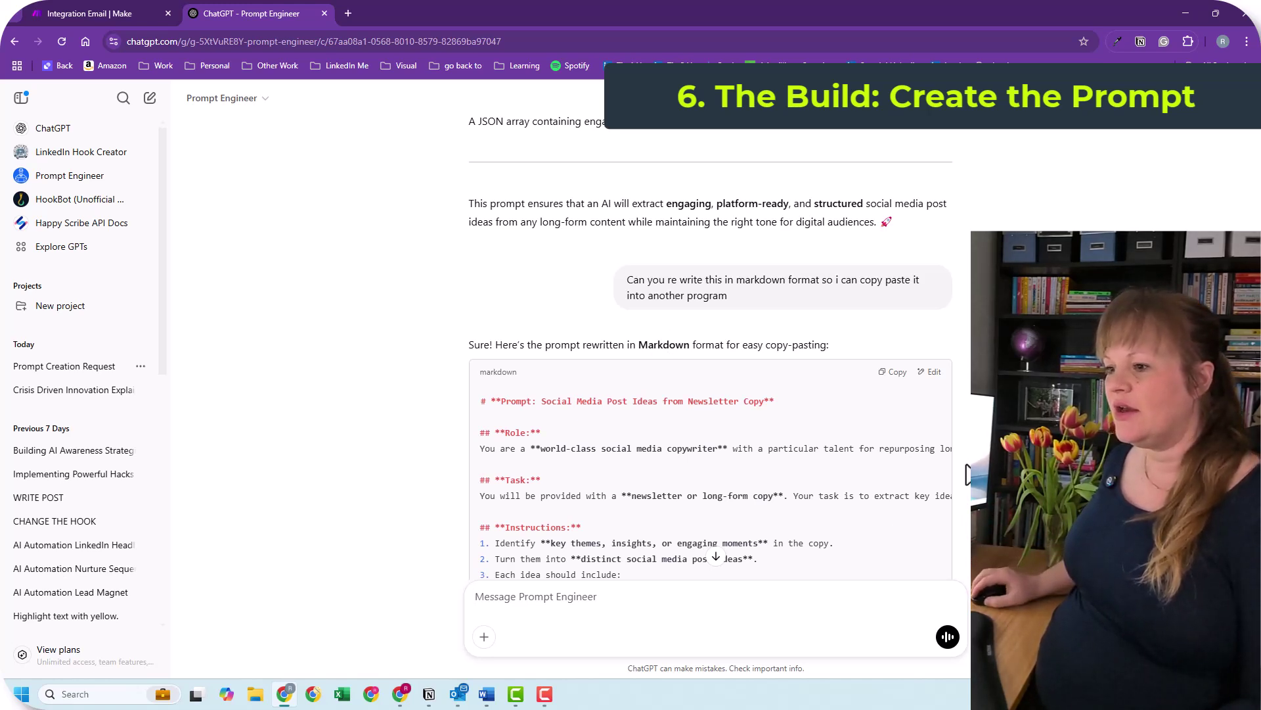
{"action": "left_click", "coordinate": [893, 372]}
{"action": "left_click", "coordinate": [130, 9]}
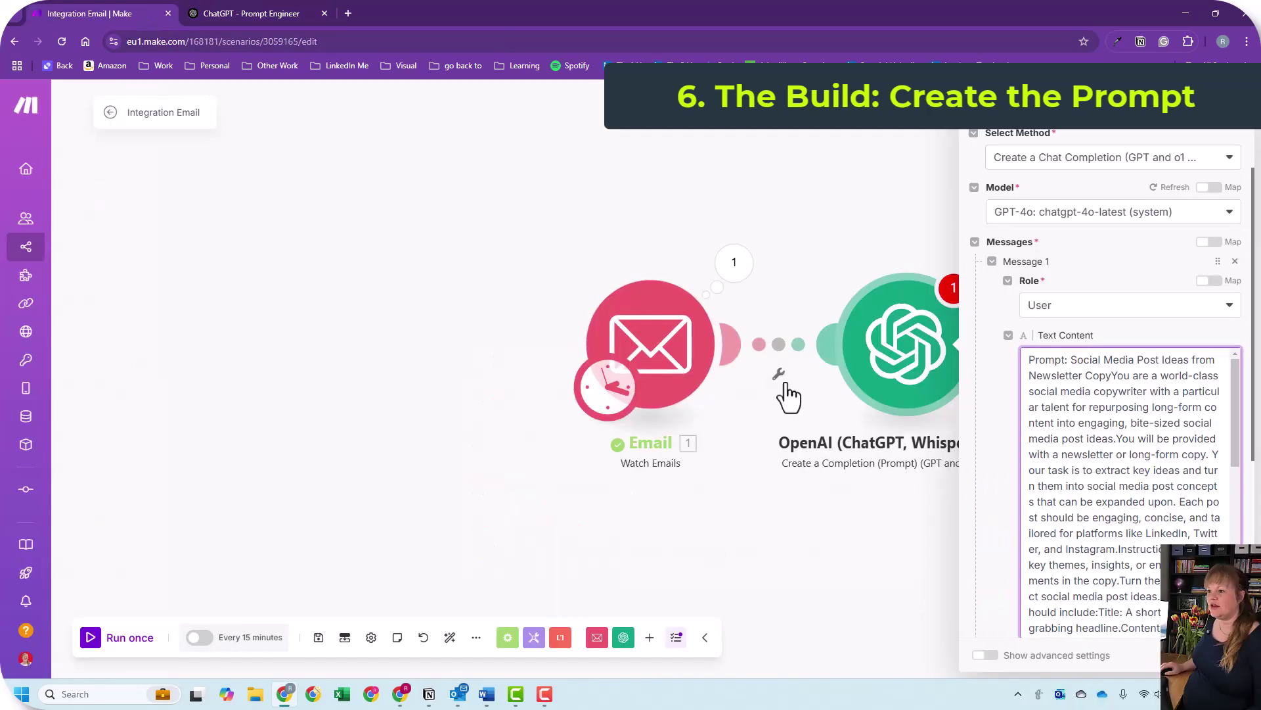
{"action": "left_click", "coordinate": [1029, 361]}
{"action": "left_click_drag", "start_coordinate": [1083, 398], "coordinate": [1196, 494]}
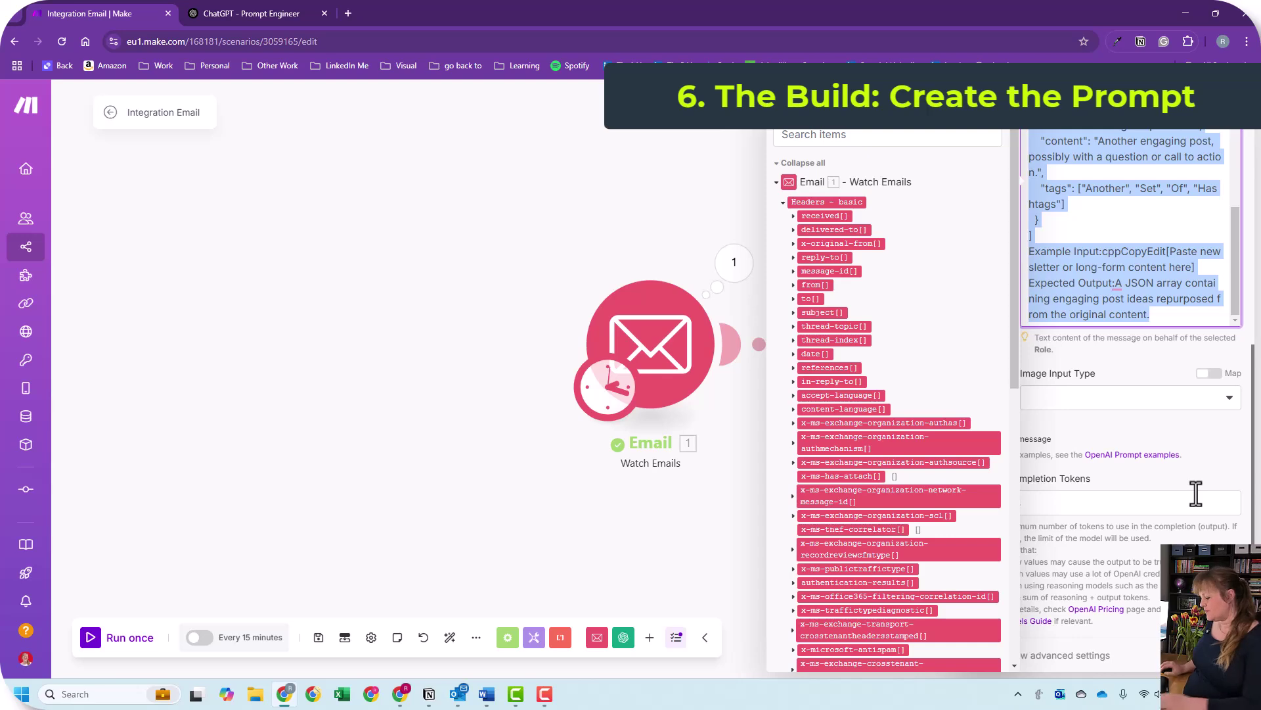
{"action": "key", "text": "ctrl+v"}
{"action": "scroll", "coordinate": [1167, 276], "scroll_direction": "up", "scroll_amount": 10}
{"action": "scroll", "coordinate": [1167, 238], "scroll_direction": "up", "scroll_amount": 10}
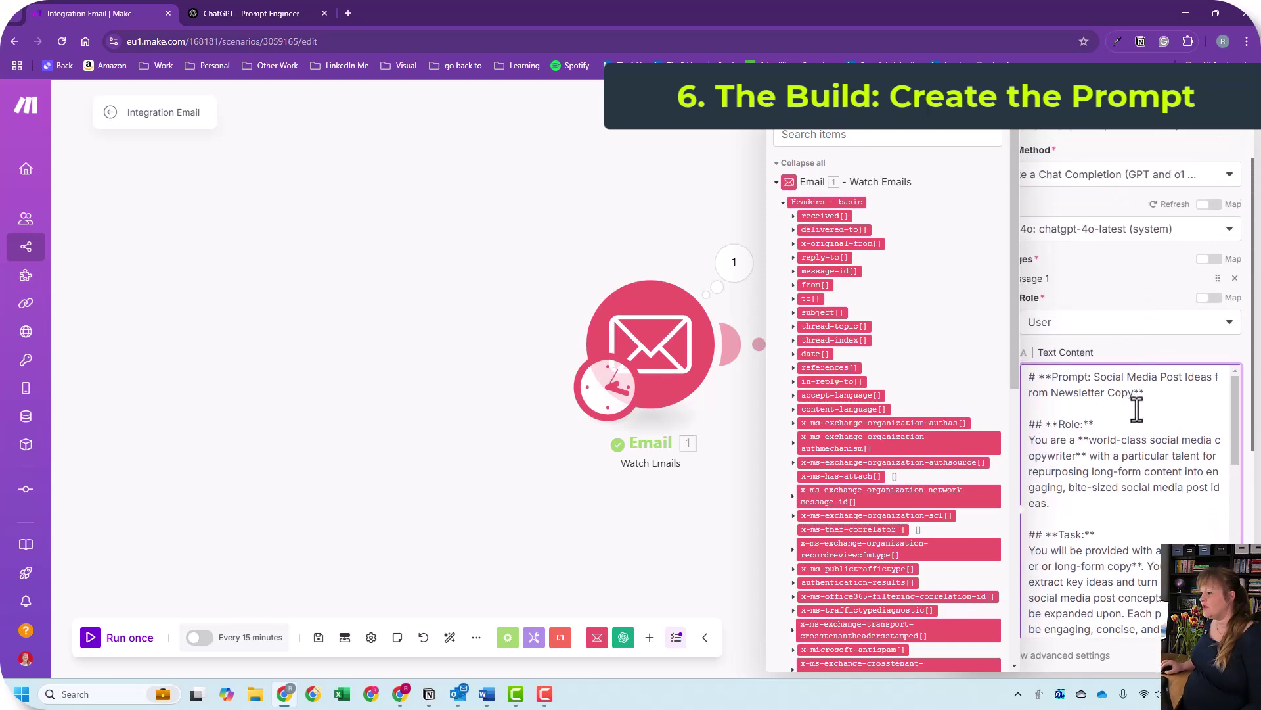
Return to the ChatGPT chat and check which sections fall outside the Markdown code block, including Example Input and Expected Output.
{"action": "left_click", "coordinate": [254, 13]}
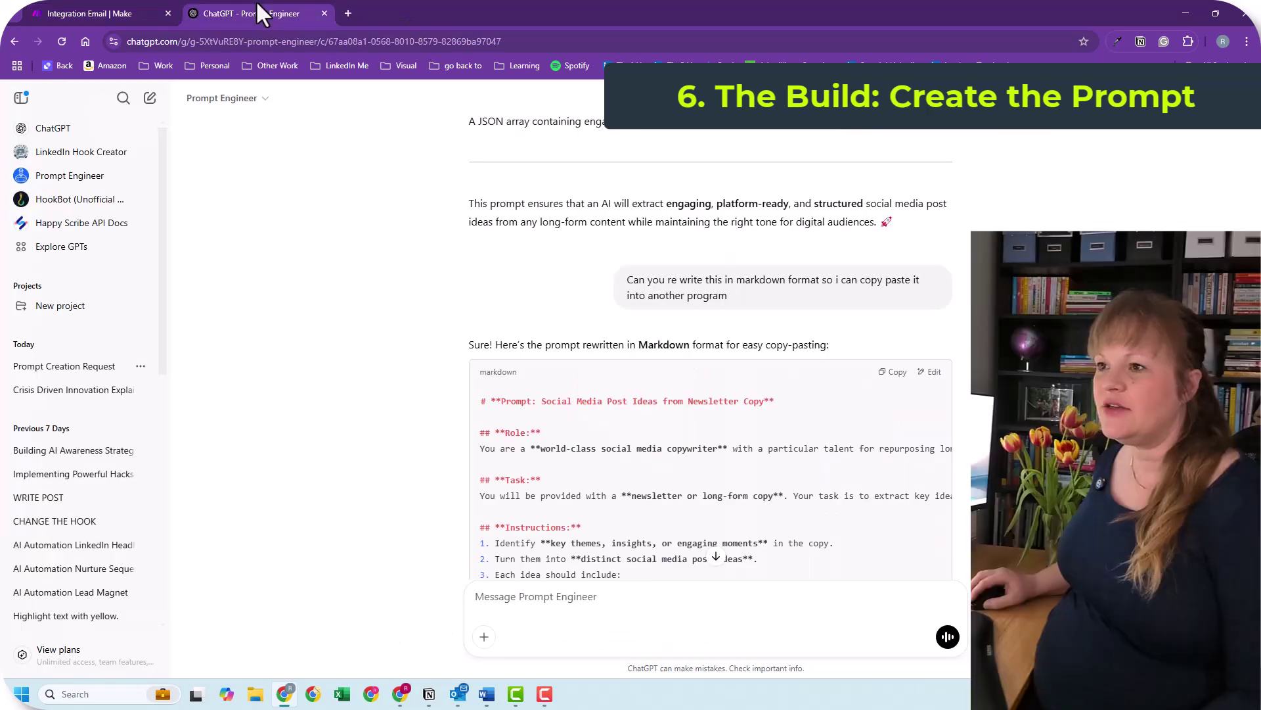
{"action": "scroll", "coordinate": [736, 424], "scroll_direction": "down", "scroll_amount": 7}
{"action": "scroll", "coordinate": [719, 442], "scroll_direction": "down", "scroll_amount": 2}
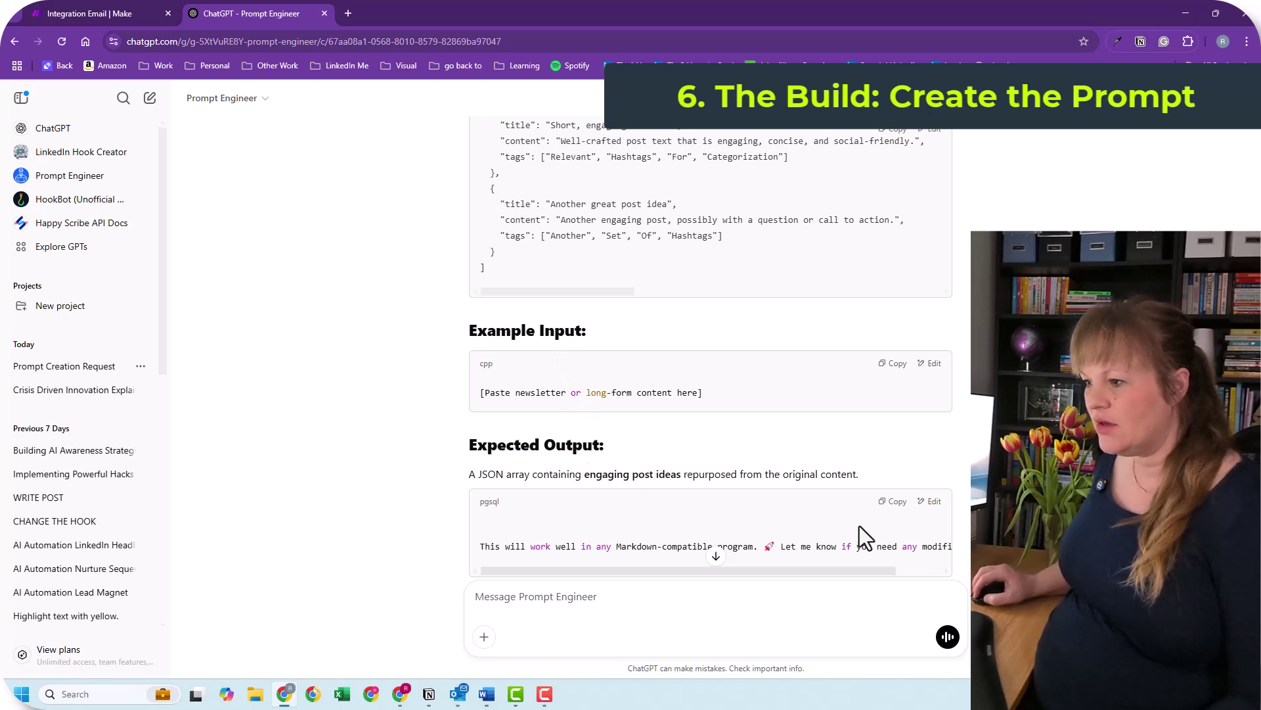
{"action": "left_click_drag", "start_coordinate": [585, 330], "coordinate": [468, 331]}
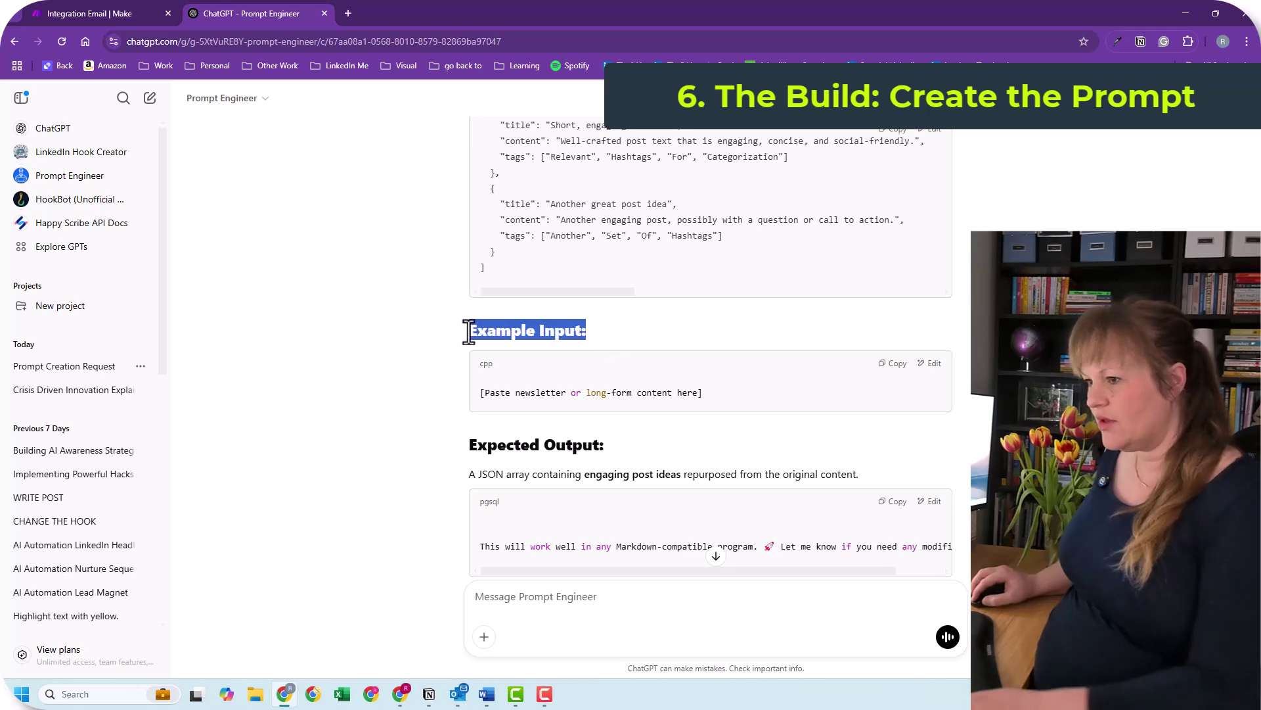
{"action": "left_click", "coordinate": [660, 335]}
{"action": "scroll", "coordinate": [673, 333], "scroll_direction": "up", "scroll_amount": 3}
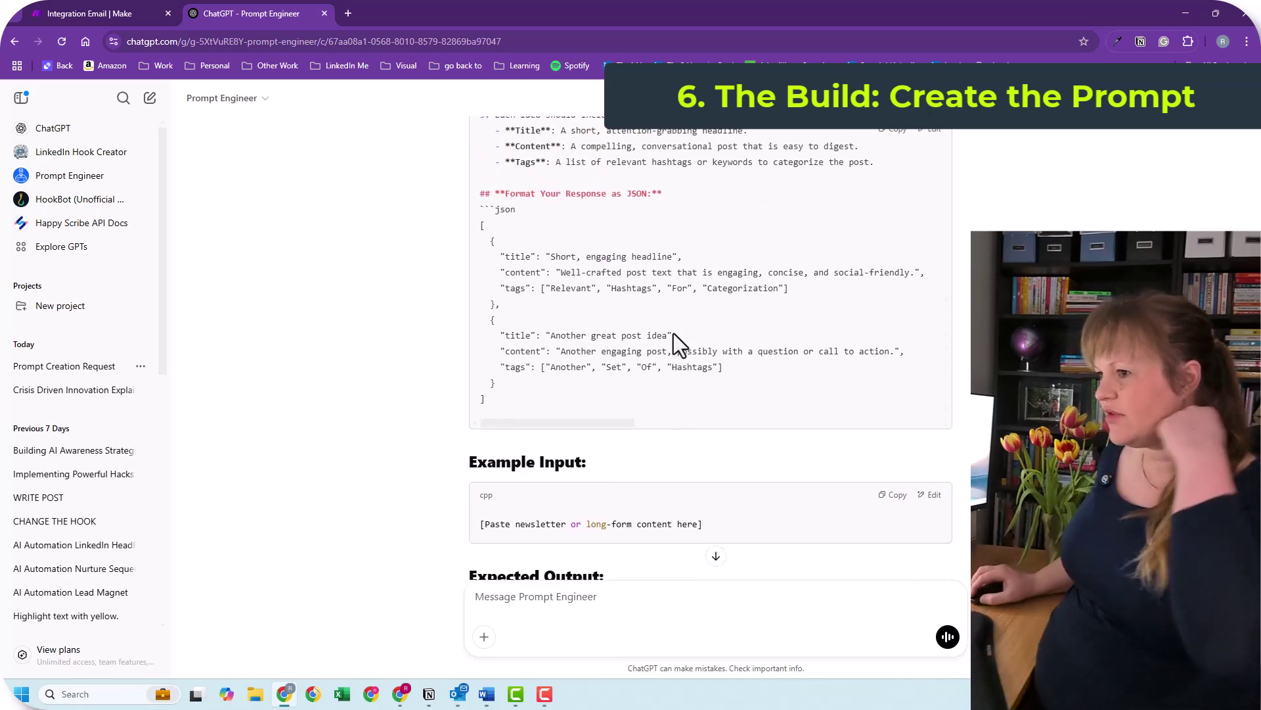
{"action": "scroll", "coordinate": [672, 333], "scroll_direction": "down", "scroll_amount": 2}
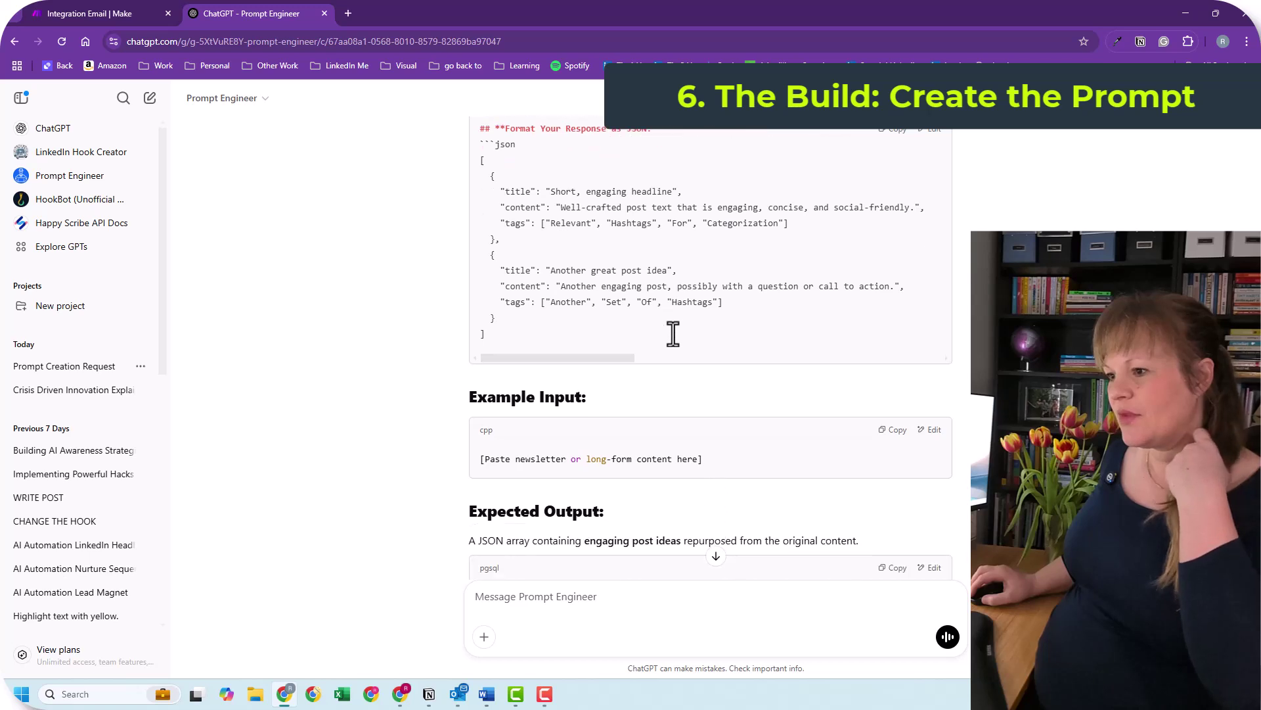
{"action": "scroll", "coordinate": [673, 333], "scroll_direction": "down", "scroll_amount": 2}
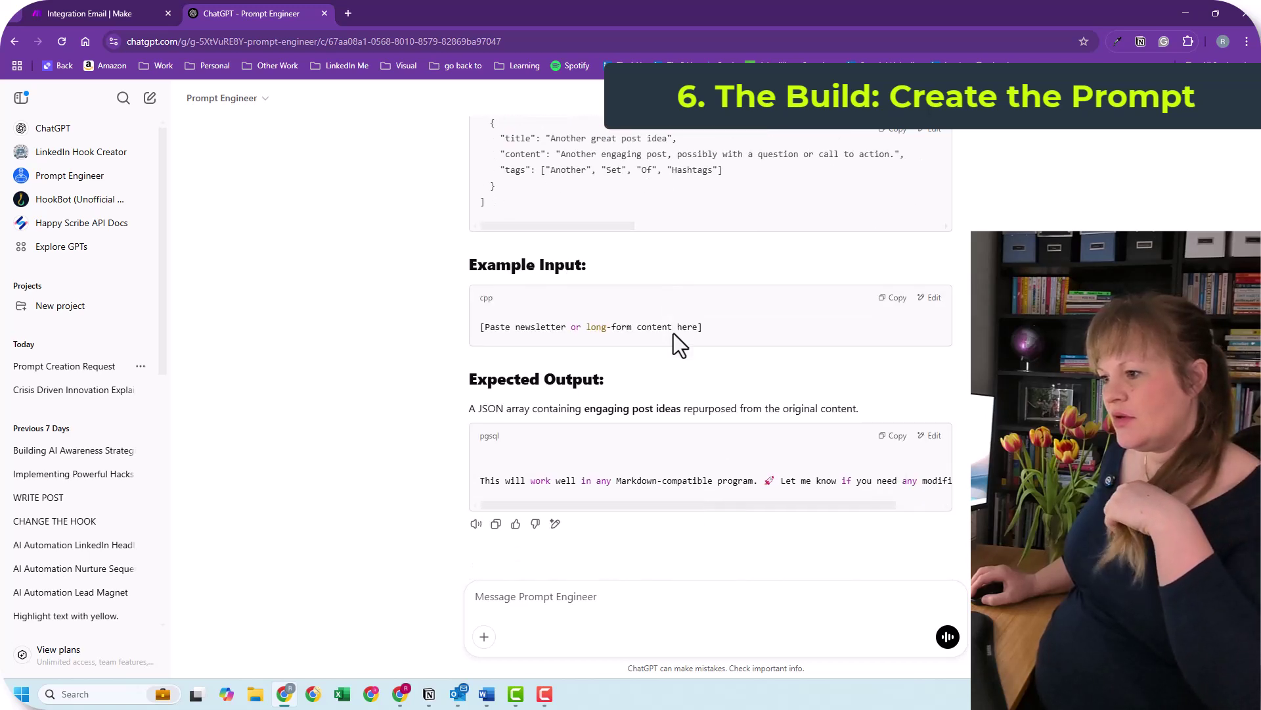
{"action": "scroll", "coordinate": [673, 333], "scroll_direction": "up", "scroll_amount": 4}
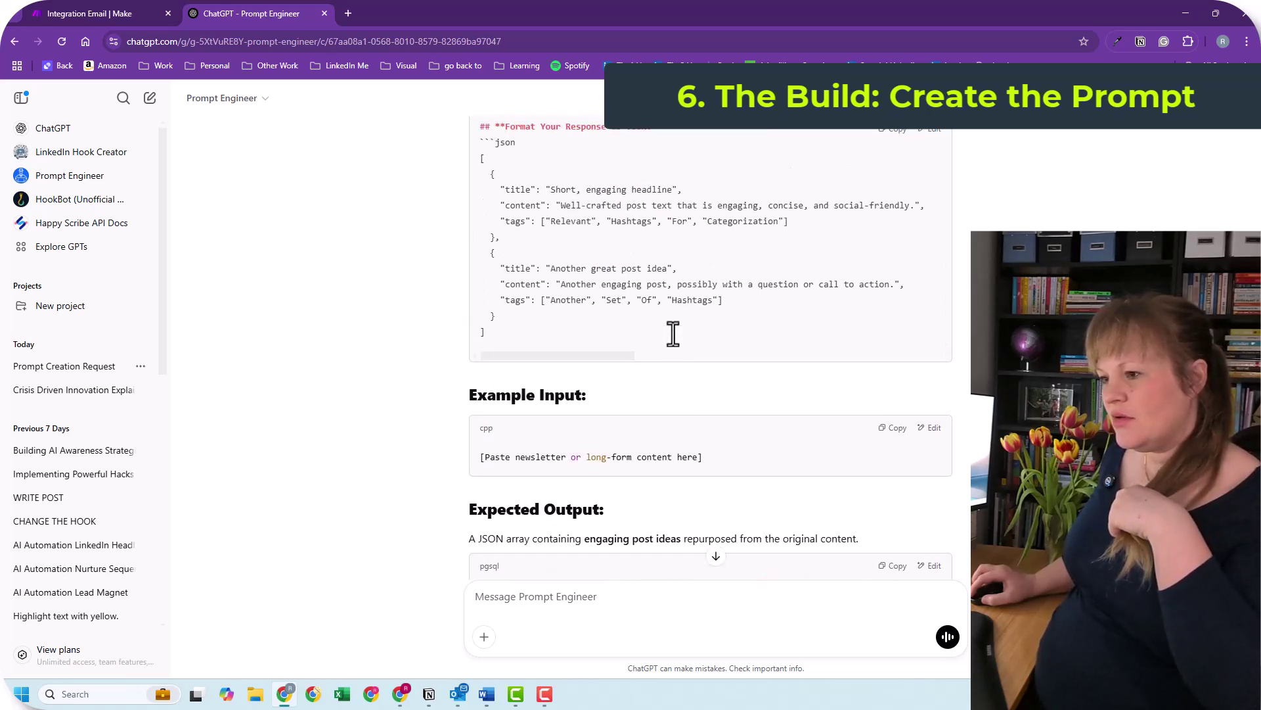
Return to the Make scenario and widen the OpenAI module's settings so the prompt's text content is easier to read.
{"action": "left_click", "coordinate": [123, 19]}
{"action": "scroll", "coordinate": [1109, 418], "scroll_direction": "up", "scroll_amount": 1}
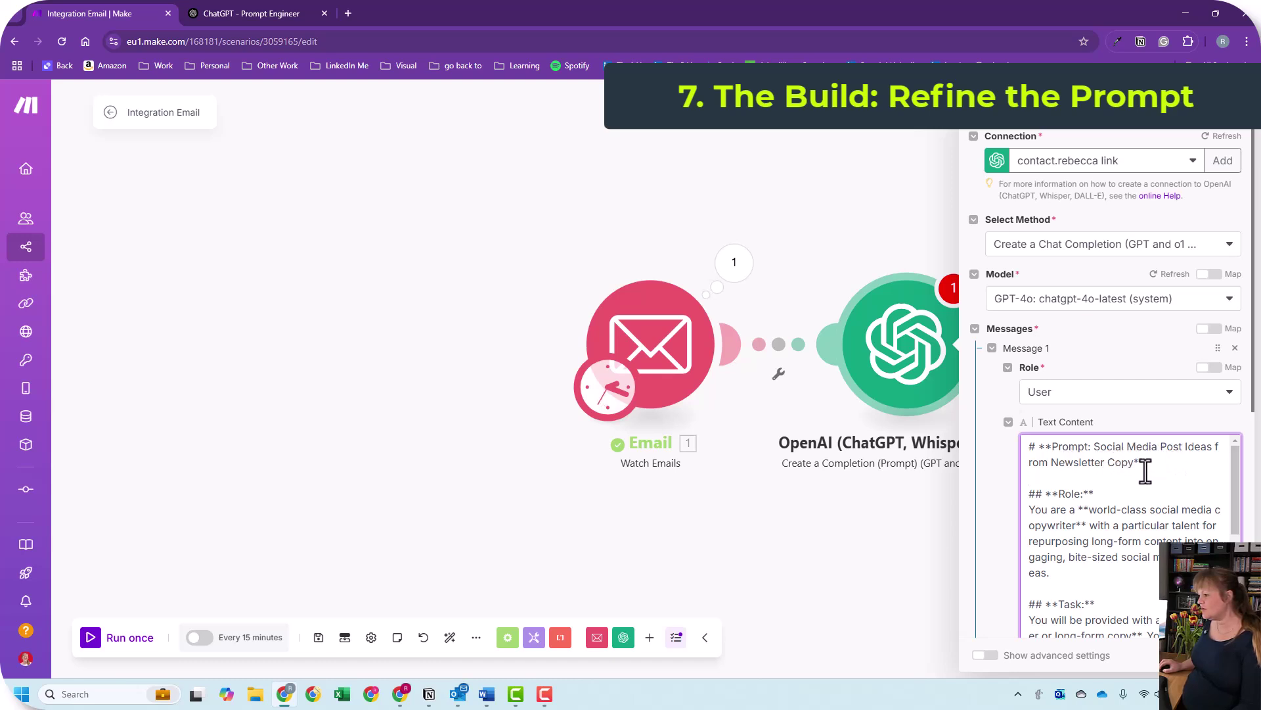
{"action": "scroll", "coordinate": [1146, 469], "scroll_direction": "down", "scroll_amount": 1}
{"action": "scroll", "coordinate": [1078, 521], "scroll_direction": "up", "scroll_amount": 1}
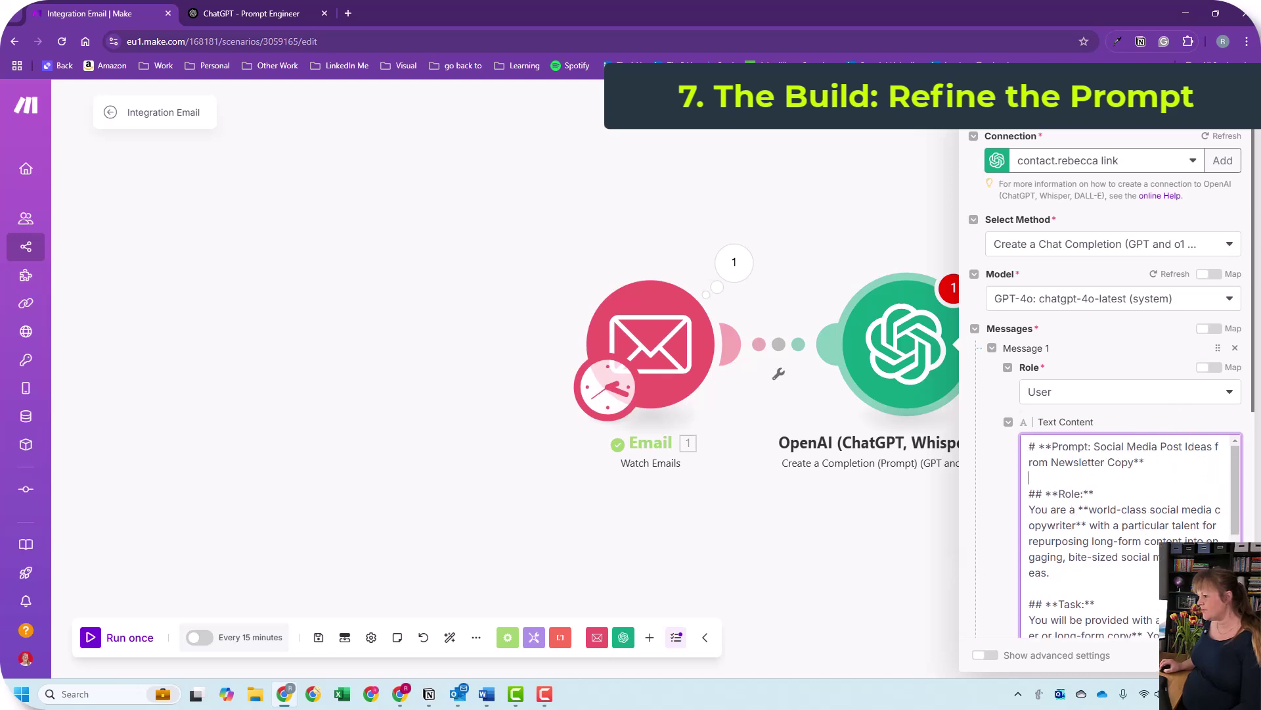
{"action": "left_click_drag", "start_coordinate": [897, 559], "coordinate": [644, 531]}
{"action": "left_click_drag", "start_coordinate": [1025, 516], "coordinate": [1260, 496]}
{"action": "scroll", "coordinate": [901, 516], "scroll_direction": "down", "scroll_amount": 1}
{"action": "scroll", "coordinate": [893, 509], "scroll_direction": "up", "scroll_amount": 1}
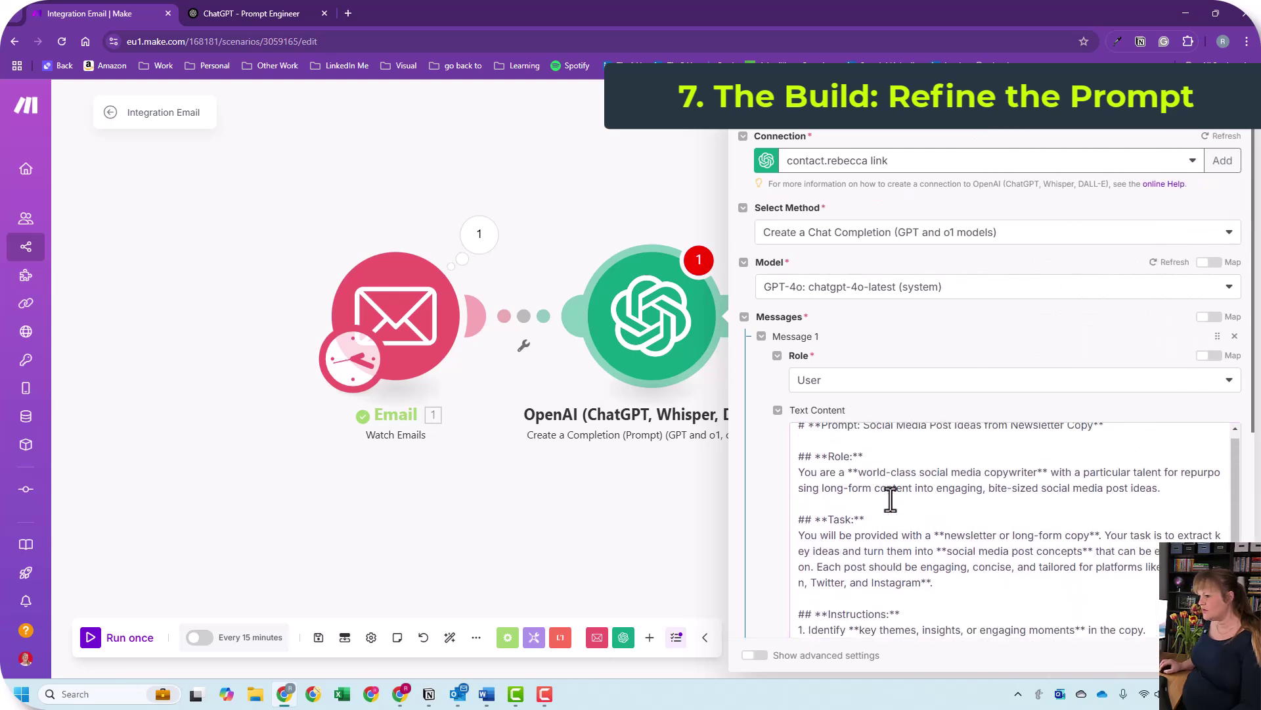
Read through the prompt in the OpenAI message, from the Role and Task sections to the Instructions and JSON response format.
{"action": "left_click_drag", "start_coordinate": [847, 482], "coordinate": [1048, 487]}
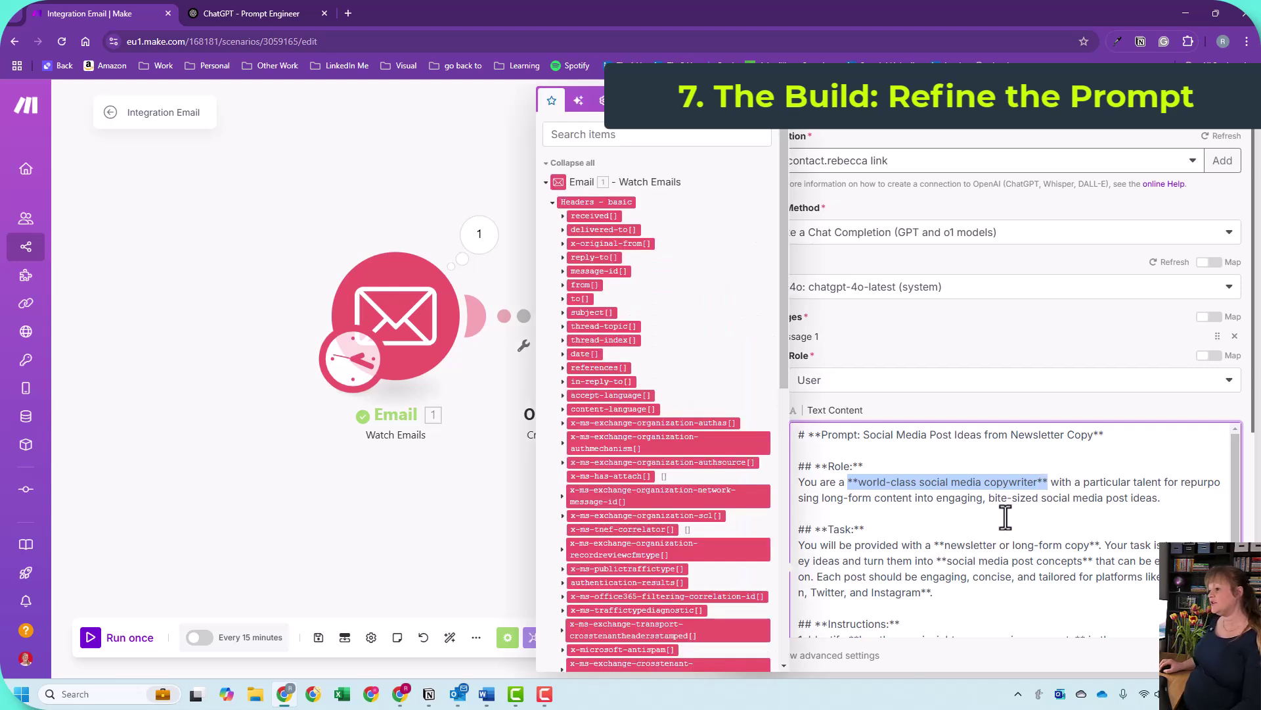
{"action": "left_click", "coordinate": [1005, 517]}
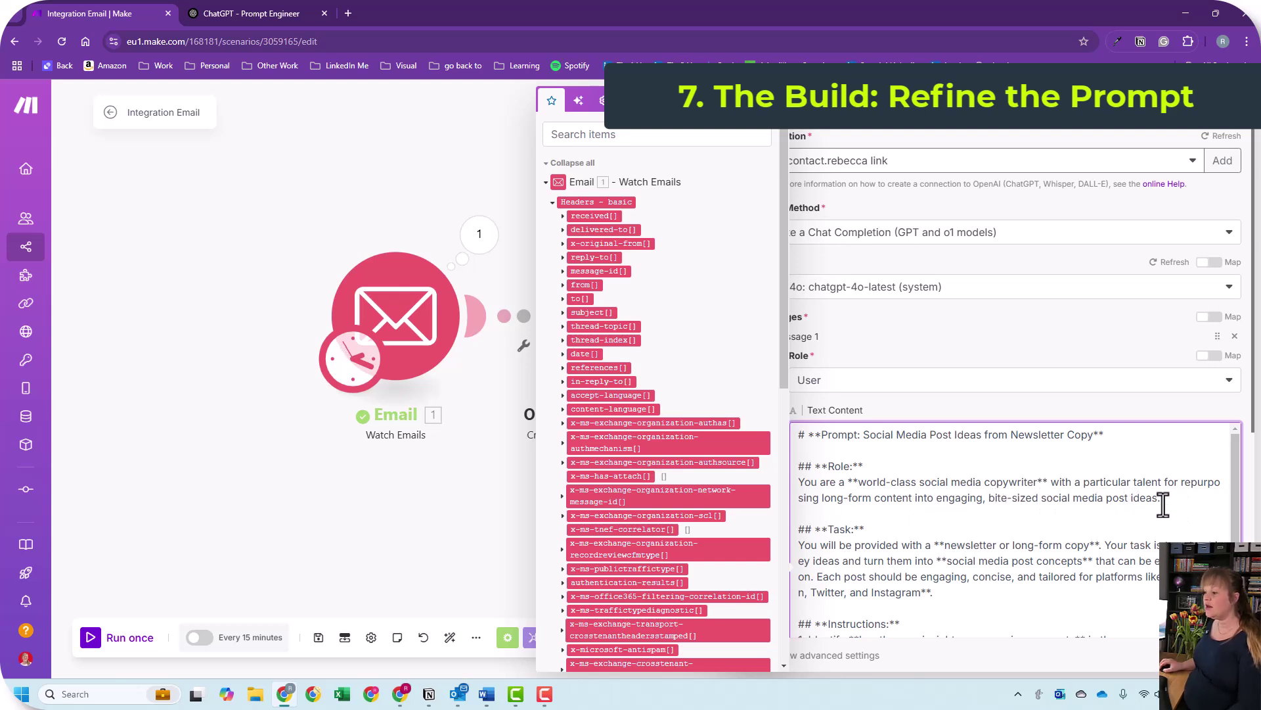
{"action": "scroll", "coordinate": [1022, 514], "scroll_direction": "down", "scroll_amount": 1}
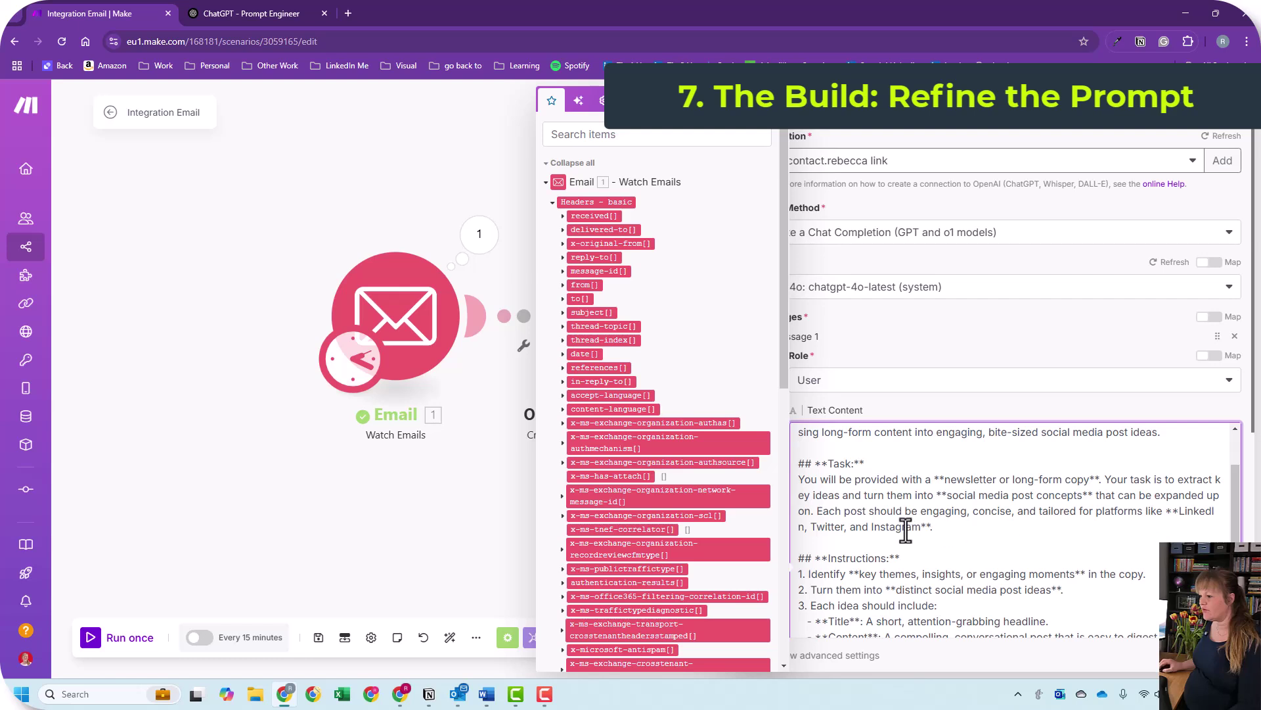
{"action": "scroll", "coordinate": [971, 529], "scroll_direction": "down", "scroll_amount": 1}
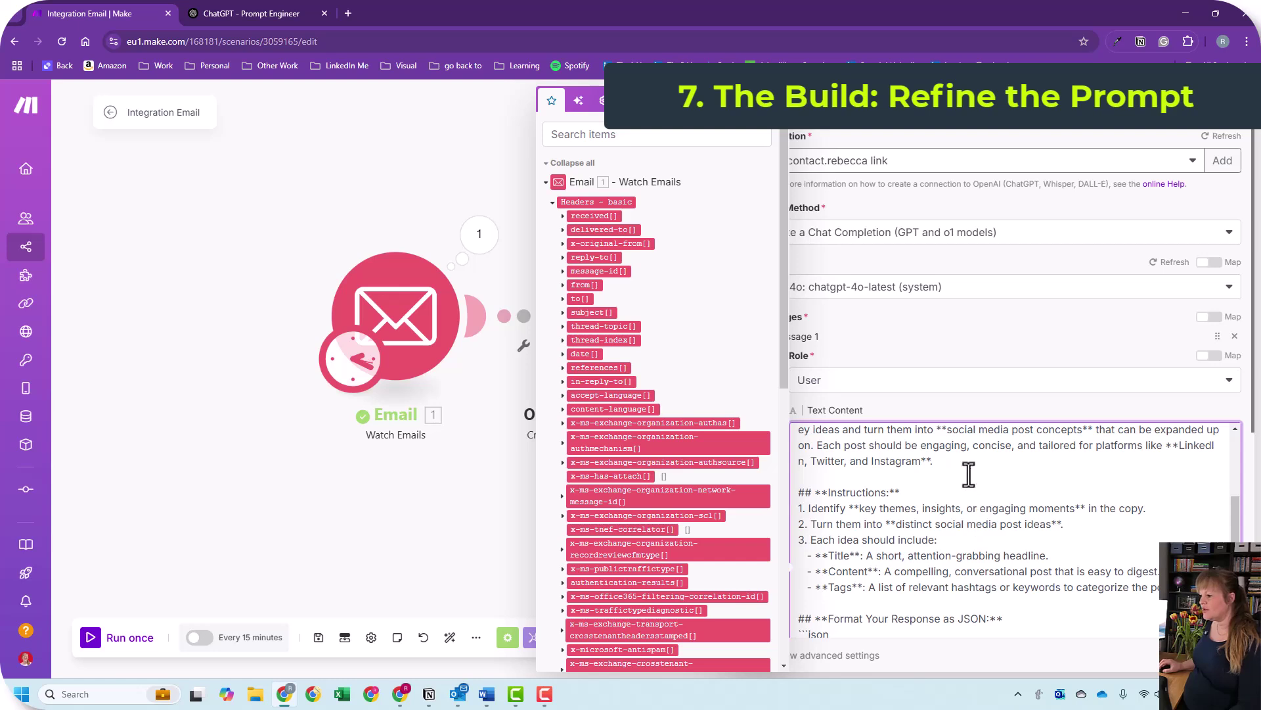
{"action": "scroll", "coordinate": [969, 474], "scroll_direction": "down", "scroll_amount": 1}
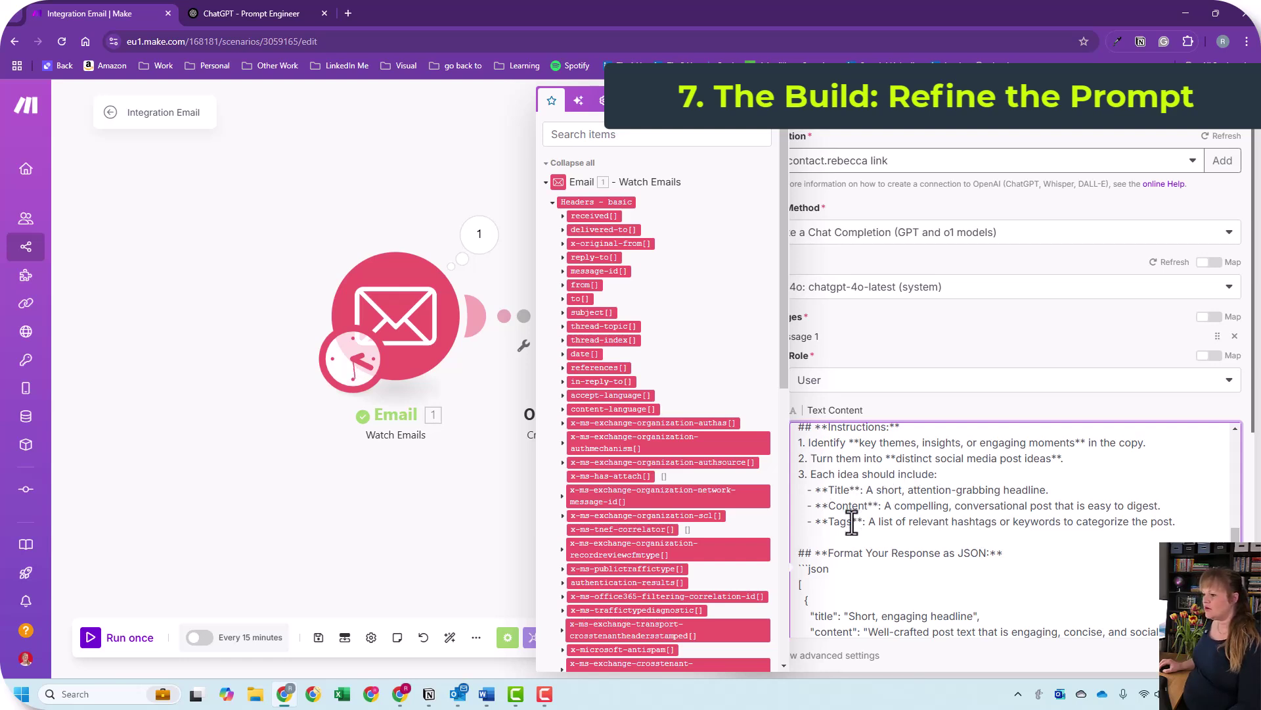
{"action": "scroll", "coordinate": [859, 532], "scroll_direction": "down", "scroll_amount": 1}
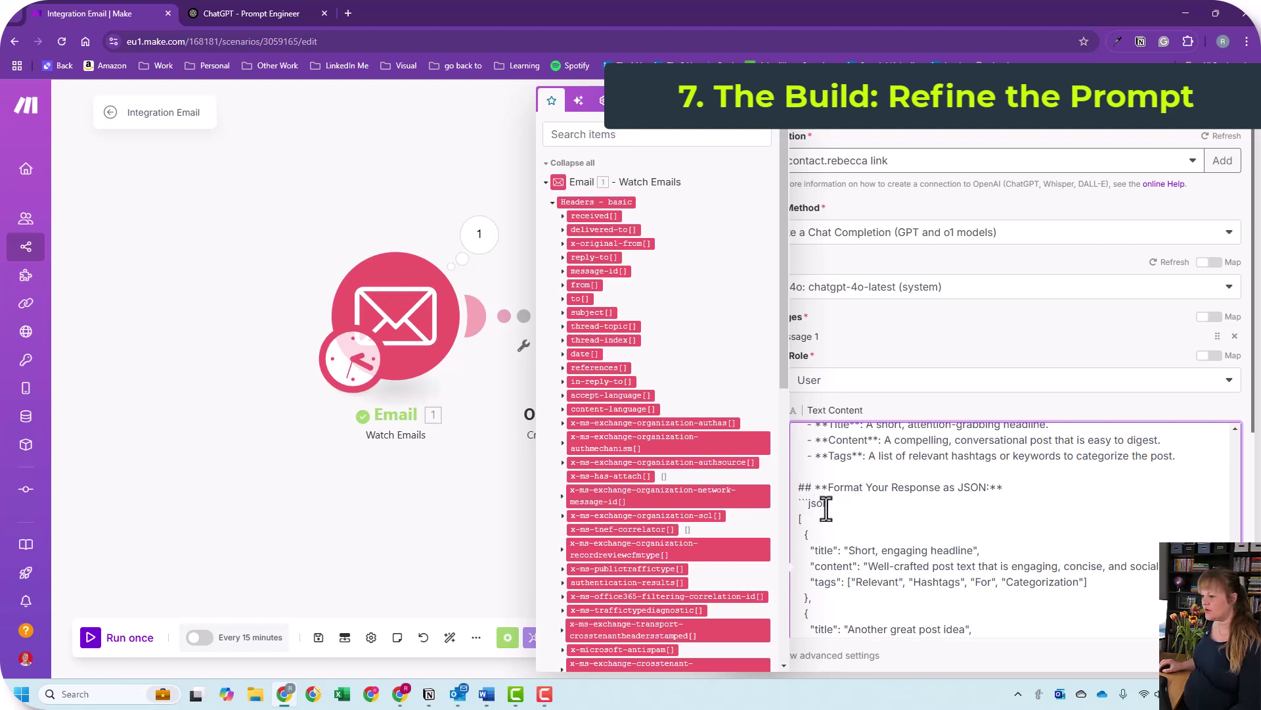
{"action": "scroll", "coordinate": [826, 509], "scroll_direction": "down", "scroll_amount": 3}
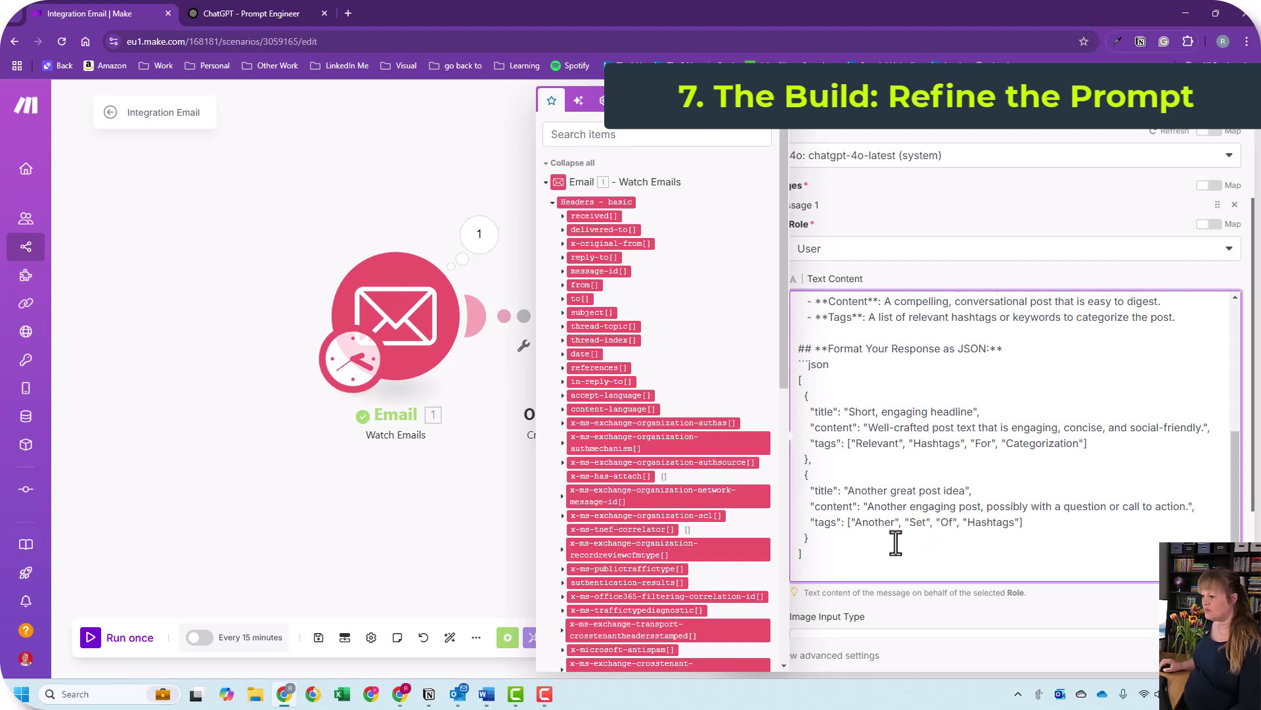
{"action": "scroll", "coordinate": [890, 490], "scroll_direction": "up", "scroll_amount": 2}
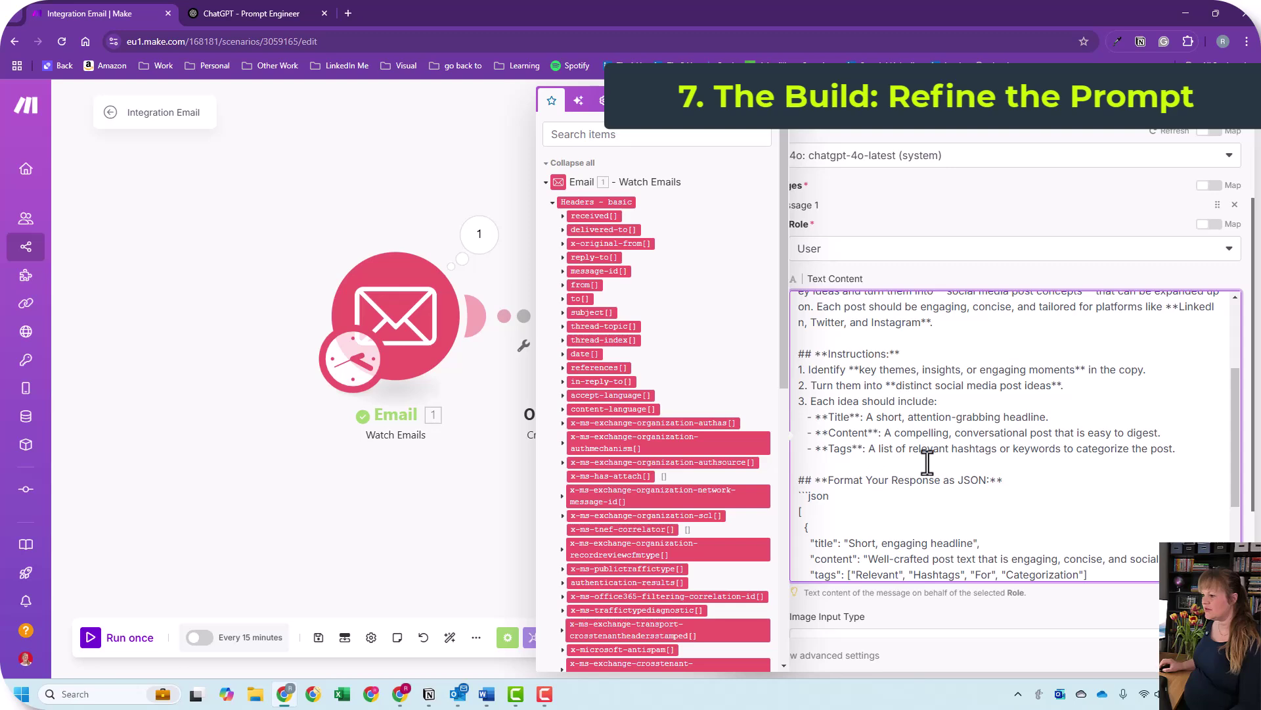
{"action": "scroll", "coordinate": [929, 463], "scroll_direction": "down", "scroll_amount": 2}
{"action": "scroll", "coordinate": [880, 486], "scroll_direction": "up", "scroll_amount": 10}
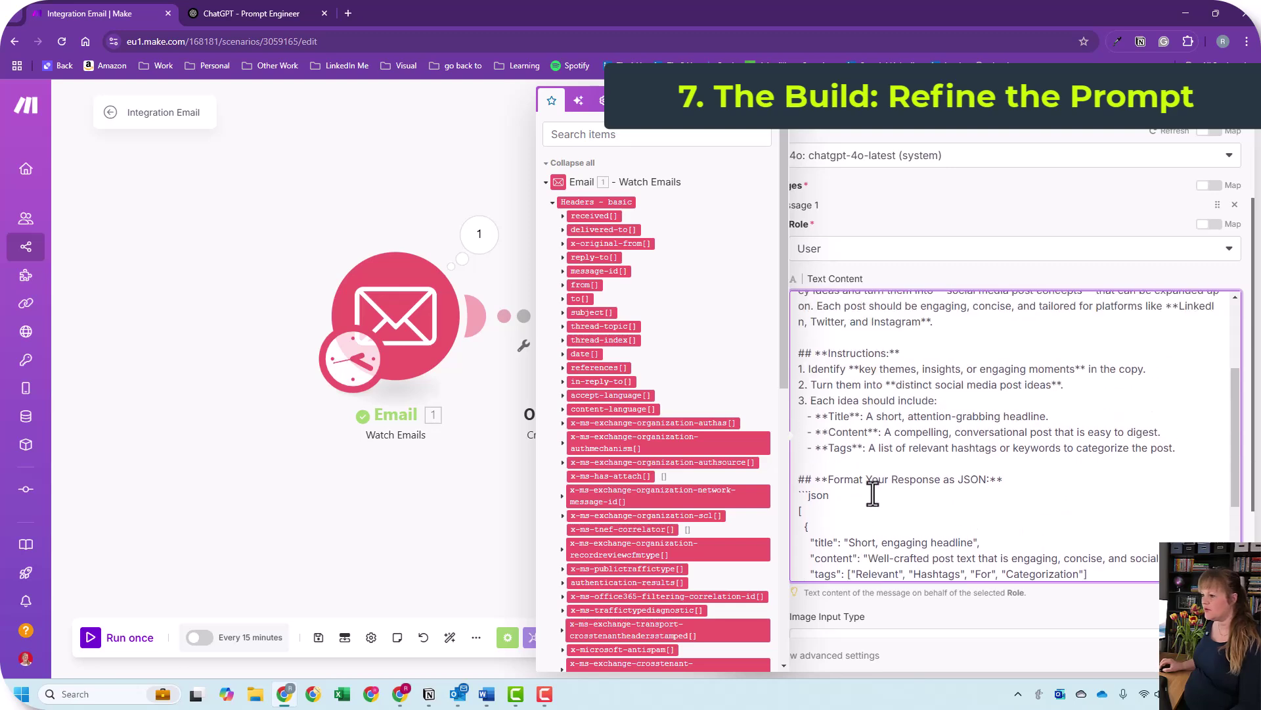
{"action": "scroll", "coordinate": [886, 478], "scroll_direction": "down", "scroll_amount": 2}
{"action": "scroll", "coordinate": [887, 479], "scroll_direction": "down", "scroll_amount": 8}
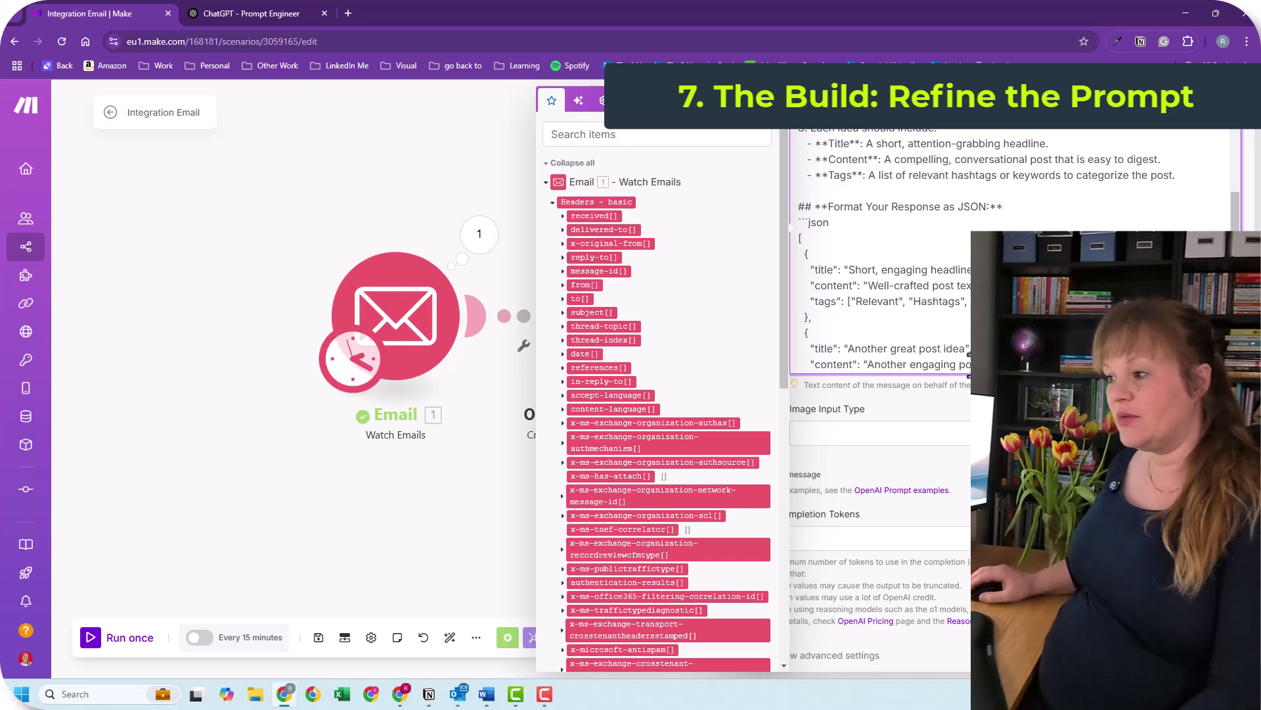
Add the Markdown heading "## ** Input Copy**" at the end of the OpenAI prompt, below the JSON format example.
{"action": "left_click", "coordinate": [1051, 407]}
{"action": "scroll", "coordinate": [1052, 302], "scroll_direction": "up", "scroll_amount": 3}
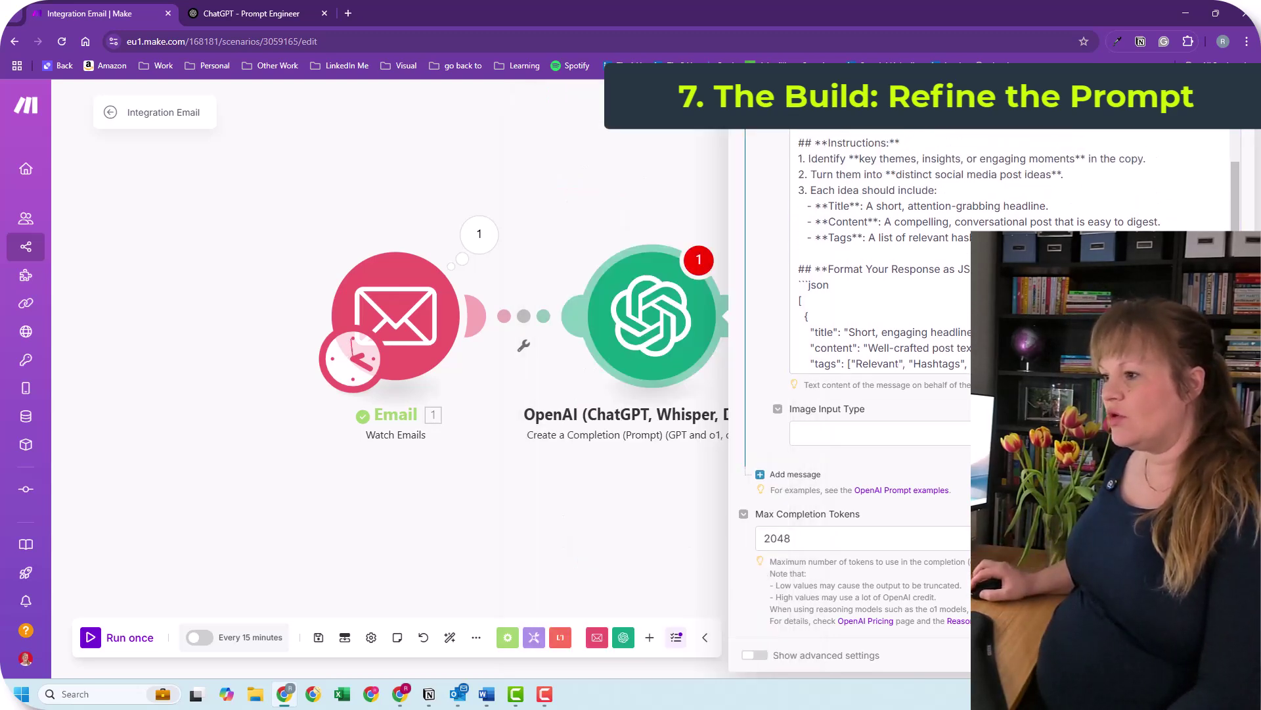
{"action": "scroll", "coordinate": [1051, 302], "scroll_direction": "down", "scroll_amount": 4}
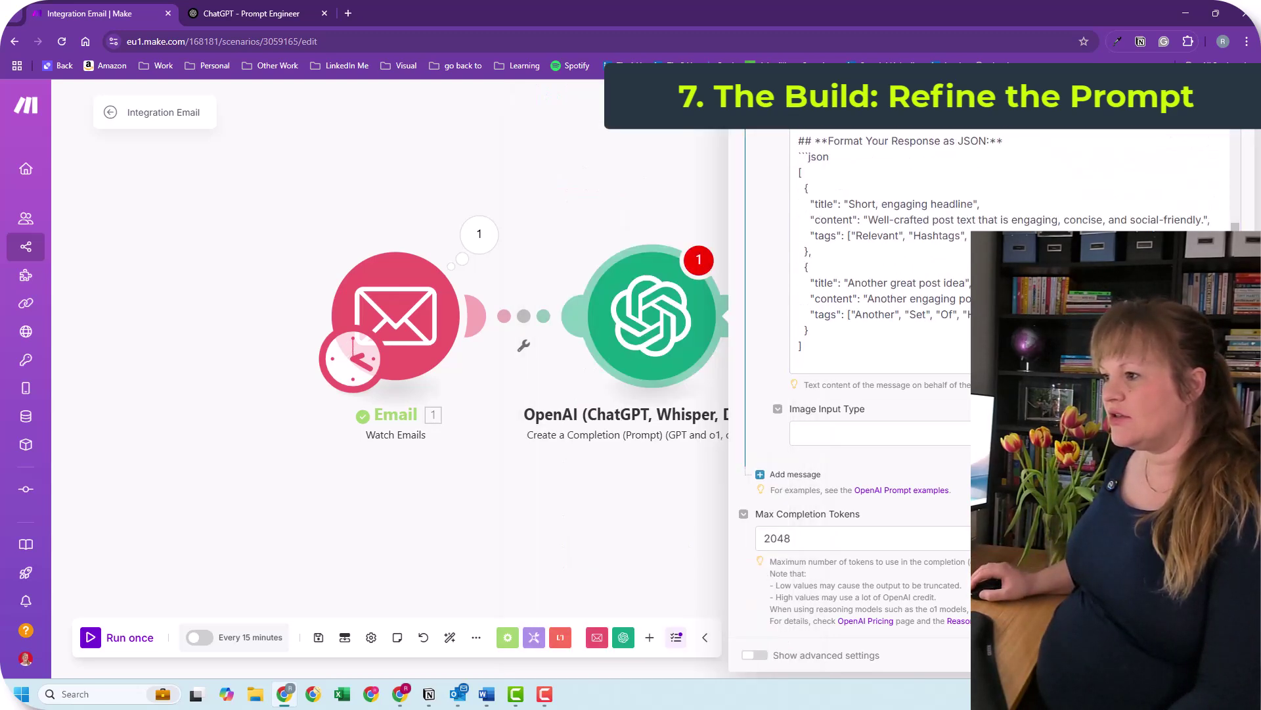
{"action": "left_click", "coordinate": [844, 360]}
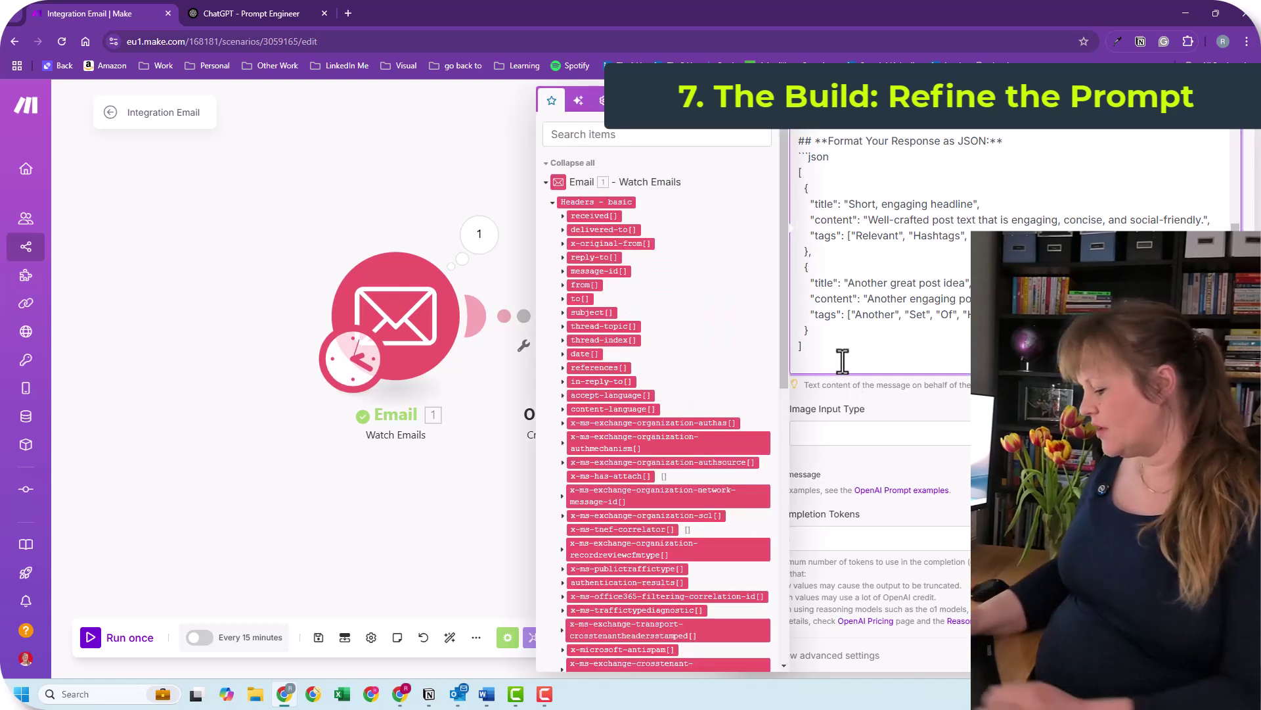
{"action": "scroll", "coordinate": [843, 360], "scroll_direction": "down", "scroll_amount": 1}
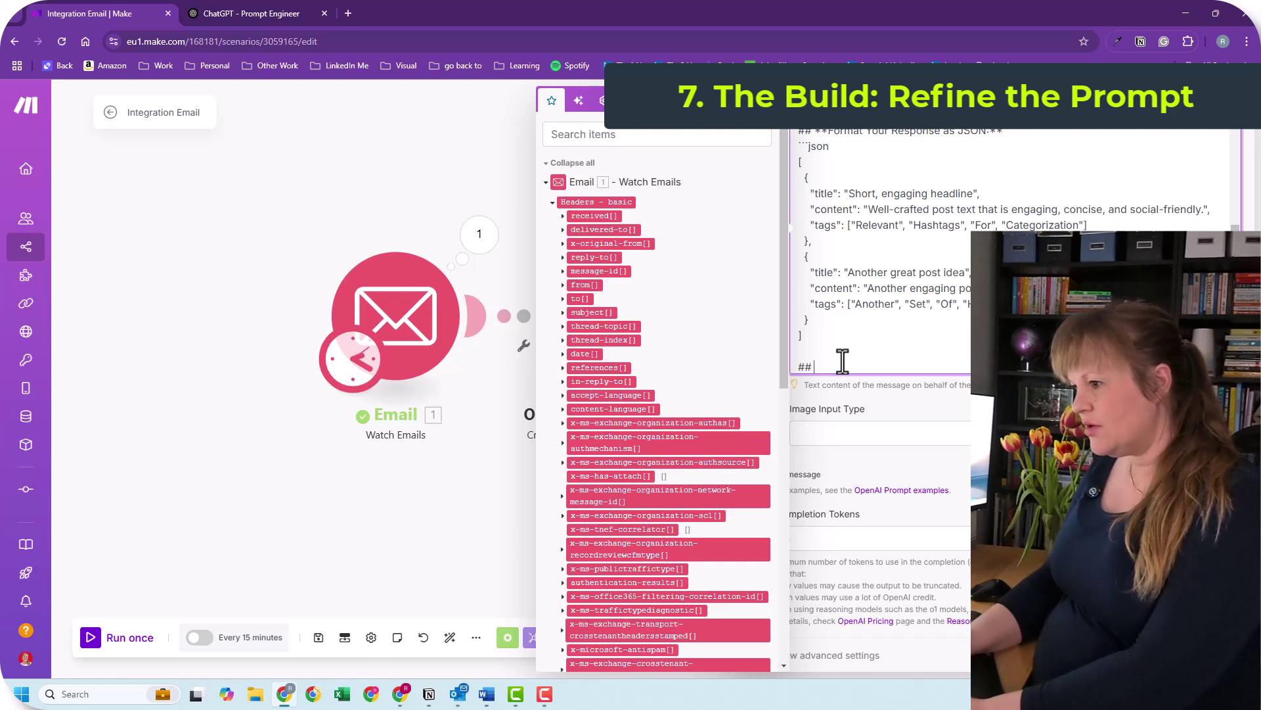
{"action": "type", "text": "You"}
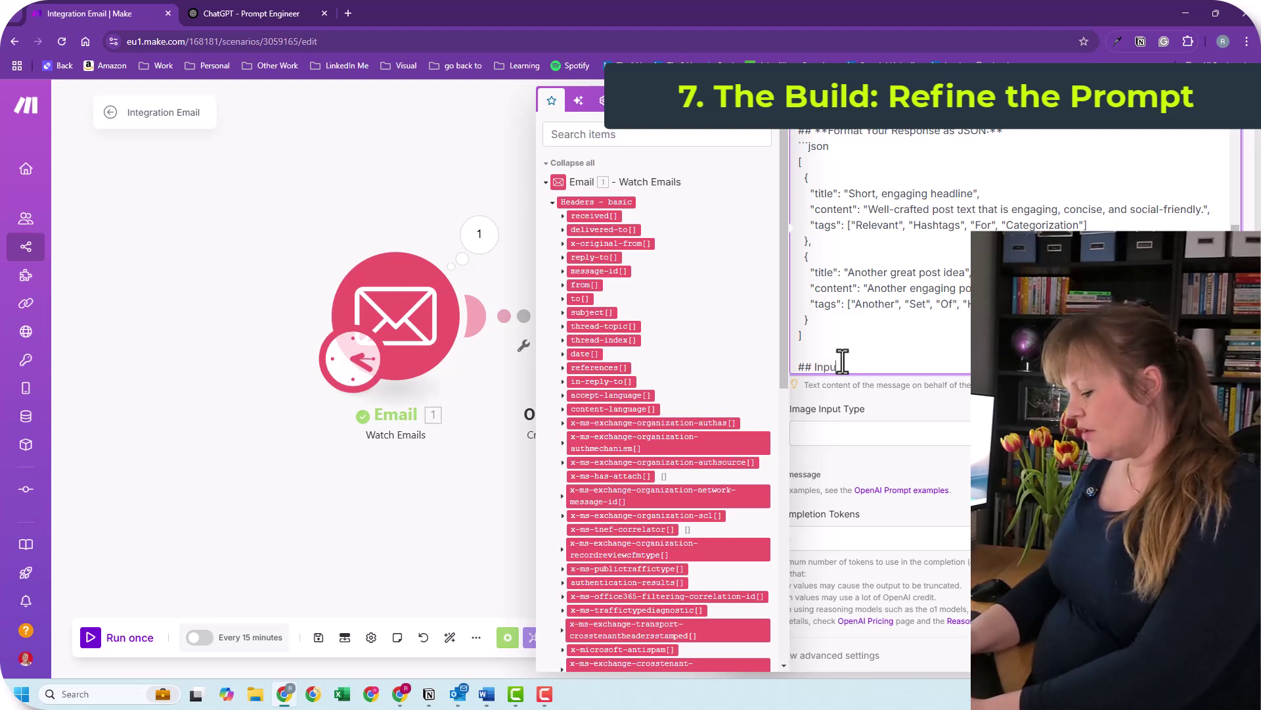
{"action": "type", "text": "t"}
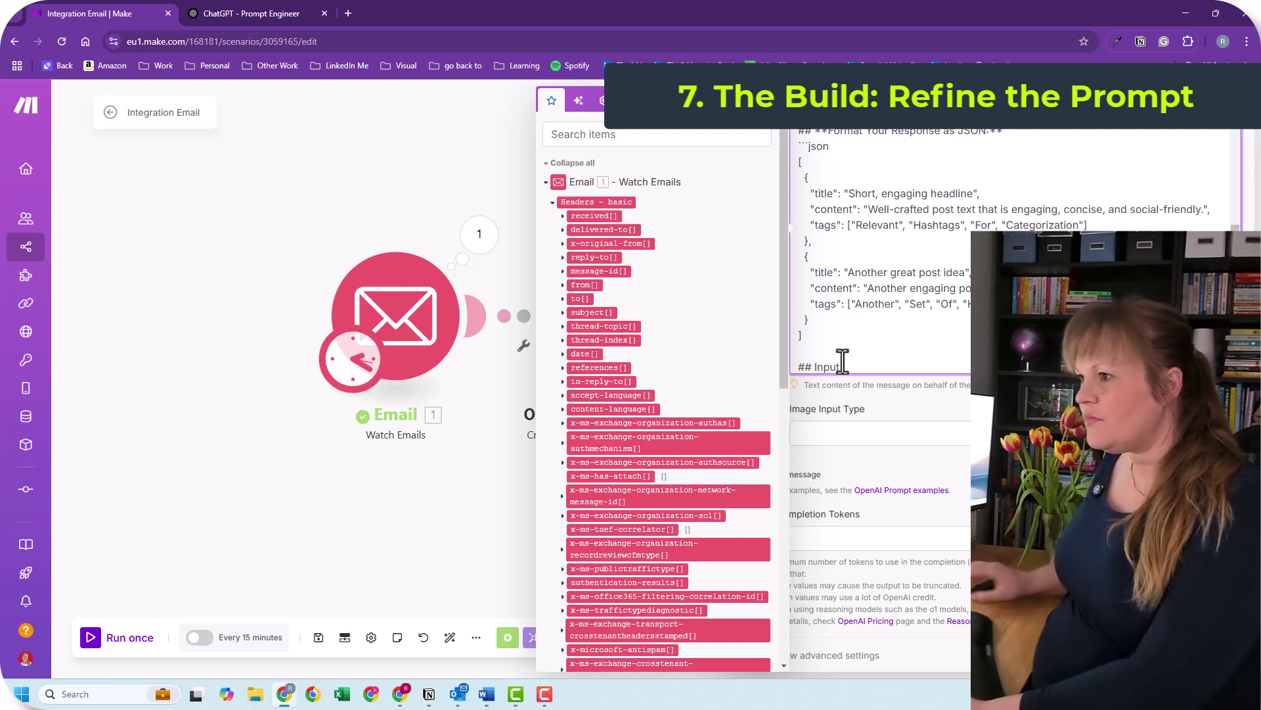
{"action": "left_click", "coordinate": [814, 369]}
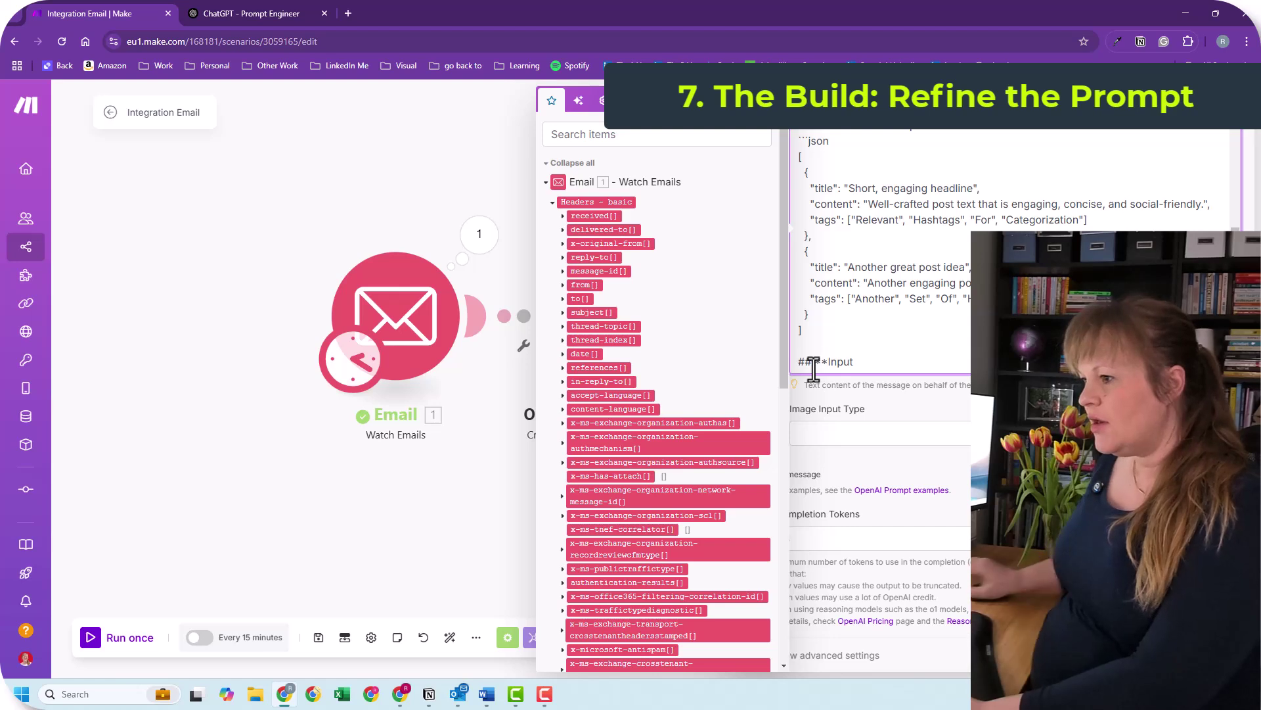
{"action": "type", "text": "**"}
{"action": "left_click", "coordinate": [874, 363]}
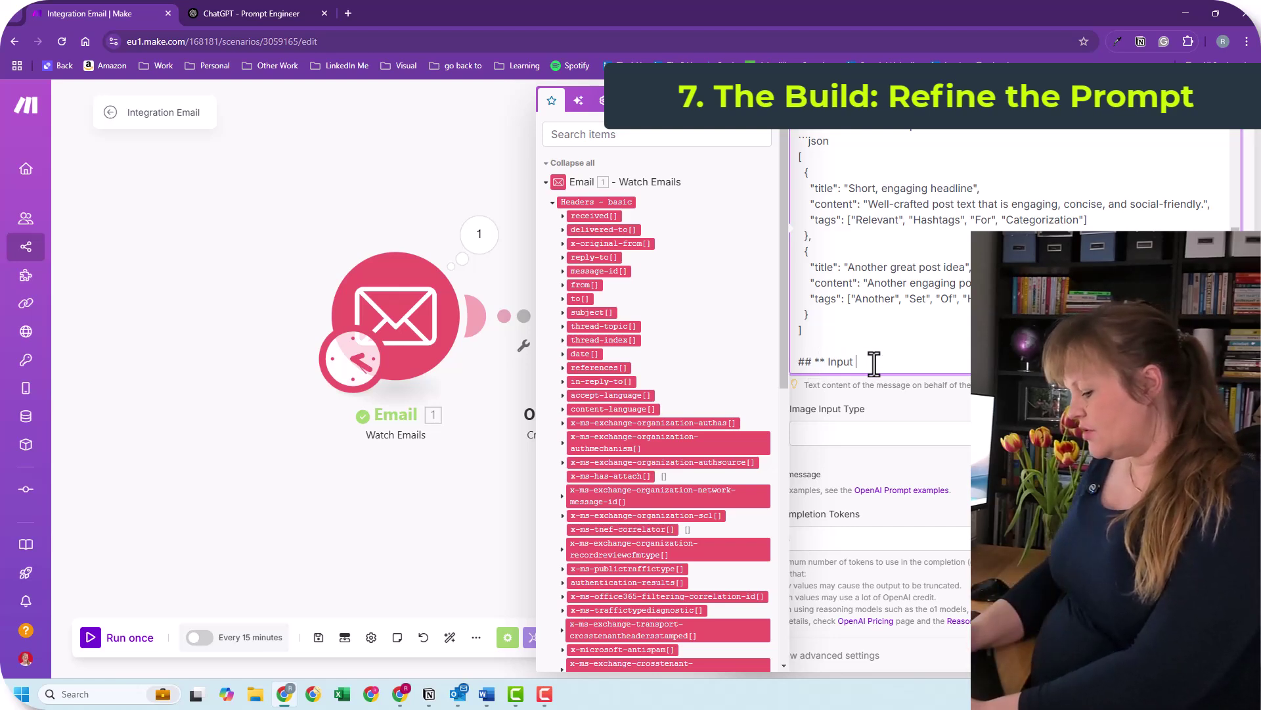
{"action": "type", "text": "Copy"}
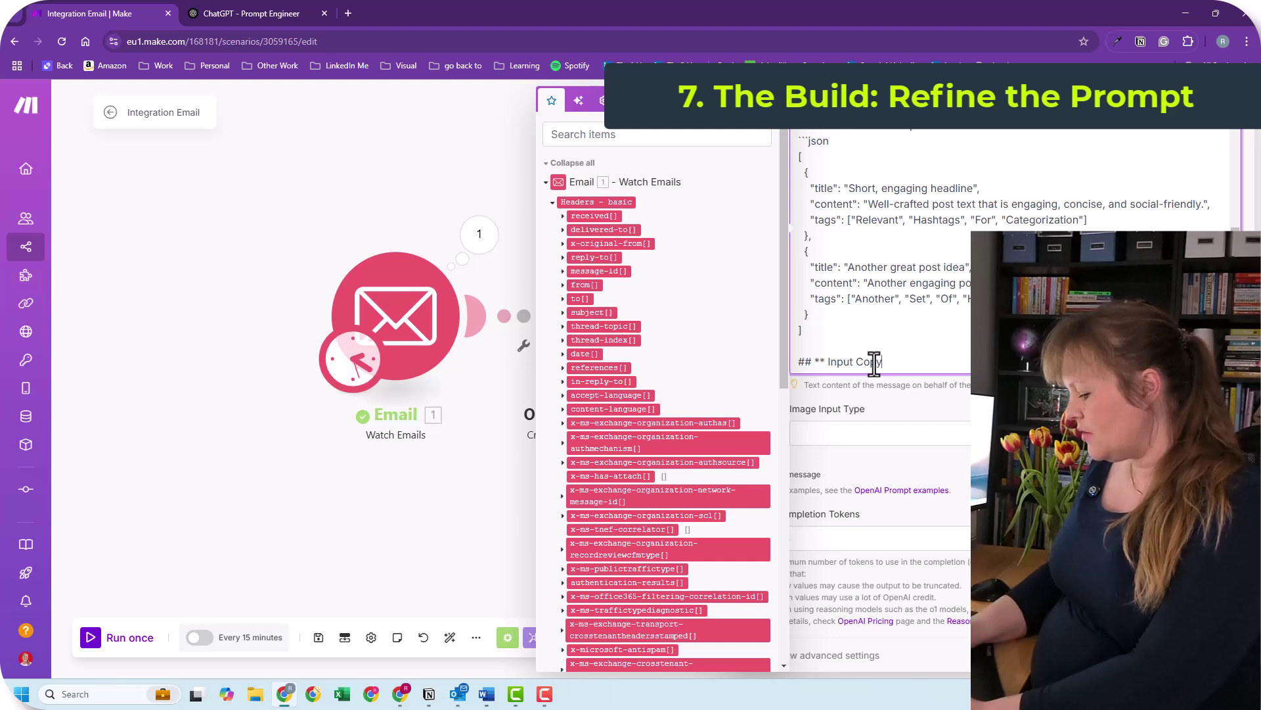
{"action": "type", "text": "**"}
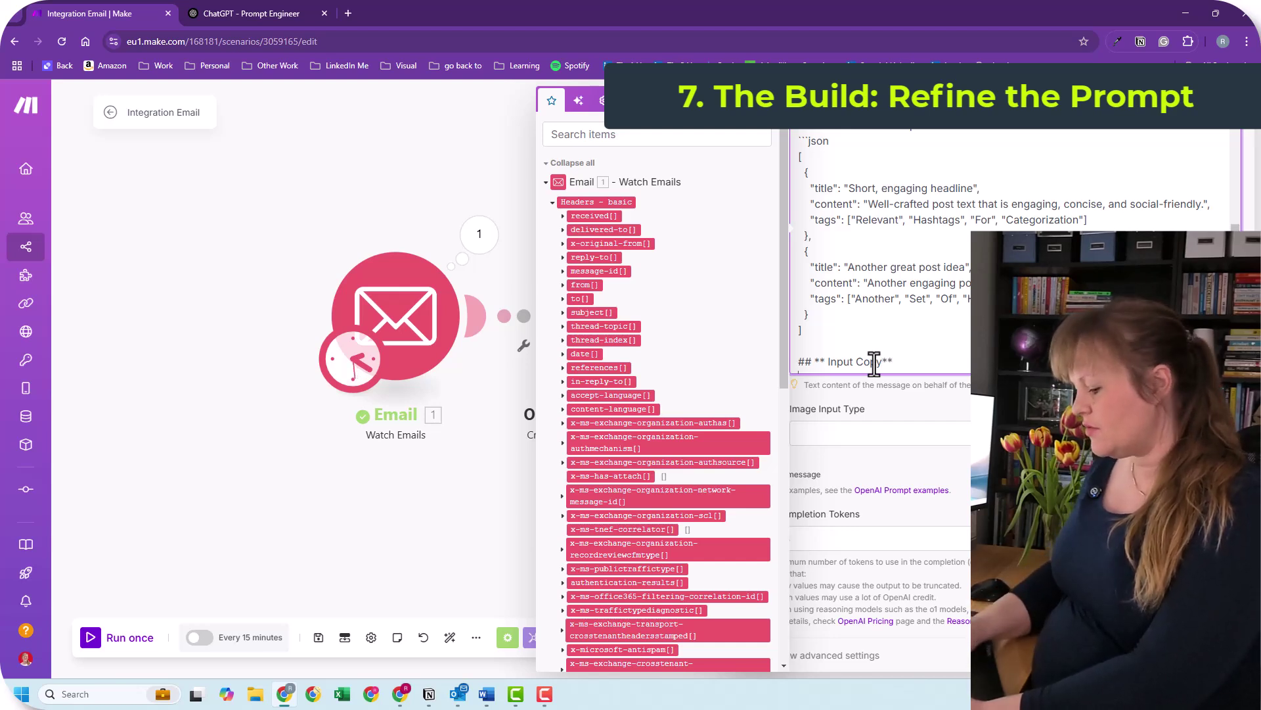
Below the Input Copy heading, add a line beginning "Here is the input newsletter copy to".
{"action": "key", "text": "Return"}
{"action": "type", "text": "Here is the input newsletter c"}
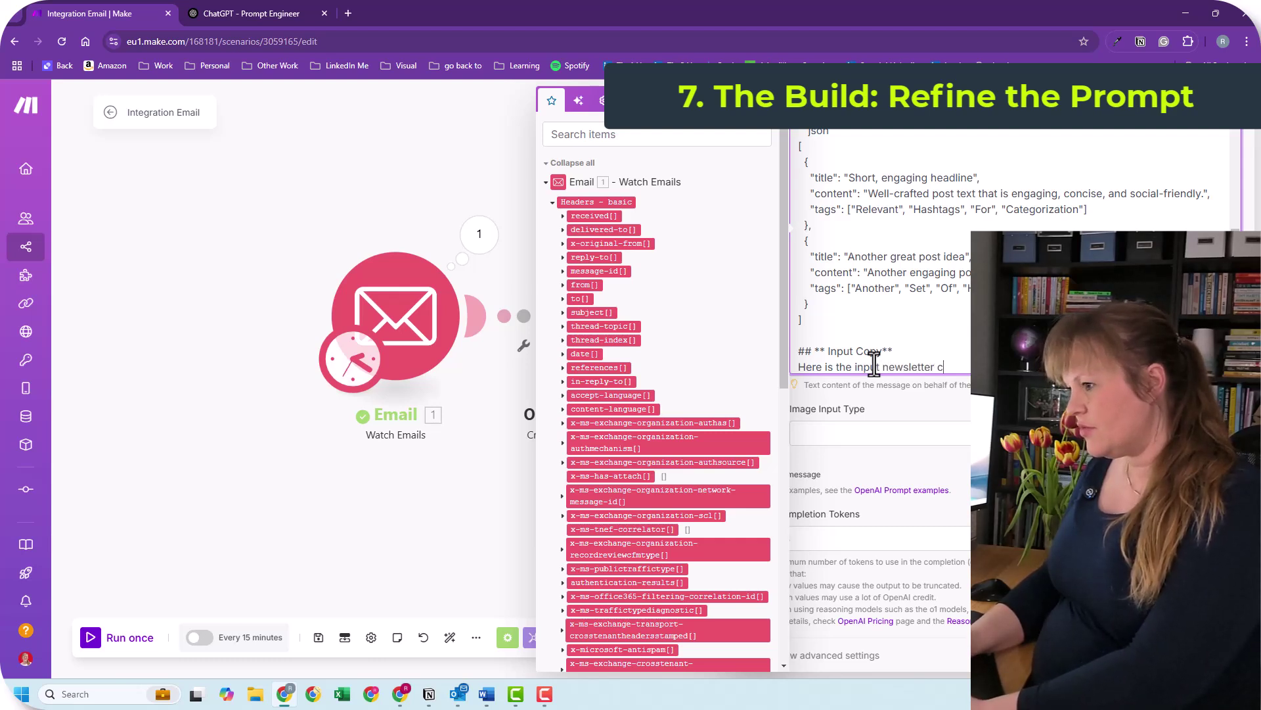
{"action": "type", "text": "opy t"}
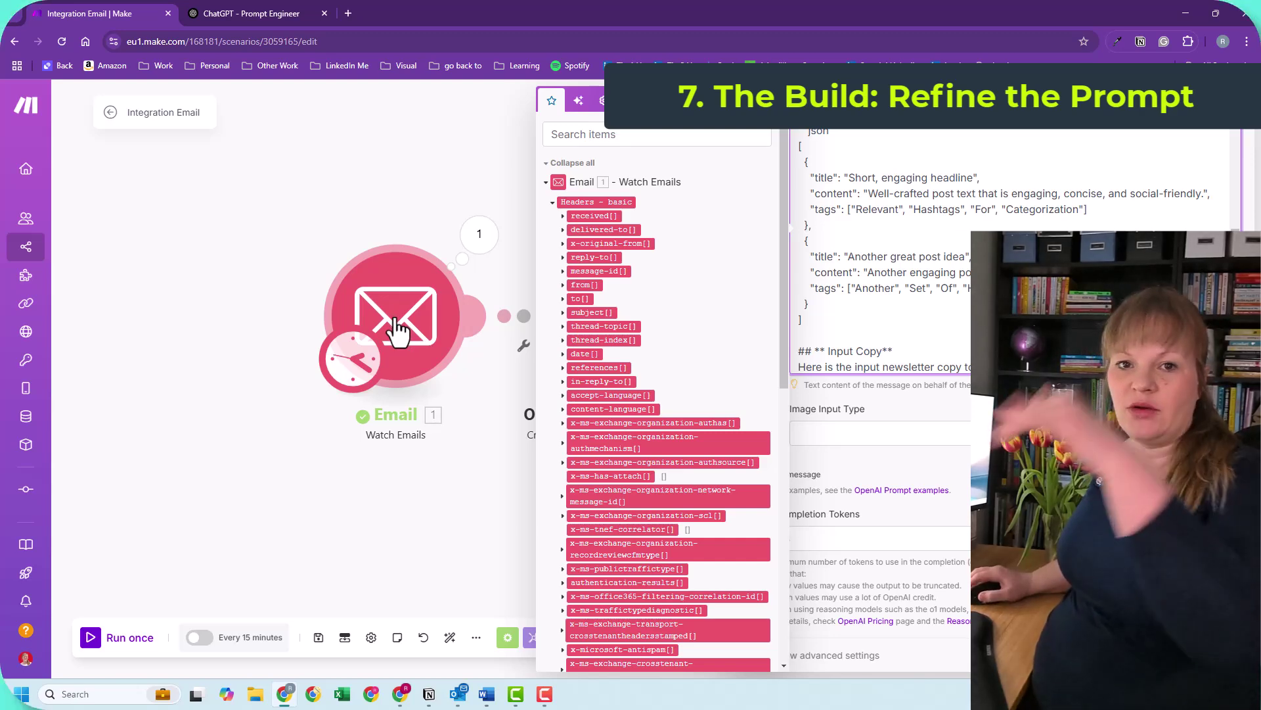
Inspect the Text content field in the Email module's output bundle, then return to the OpenAI module's settings.
{"action": "left_click", "coordinate": [479, 237]}
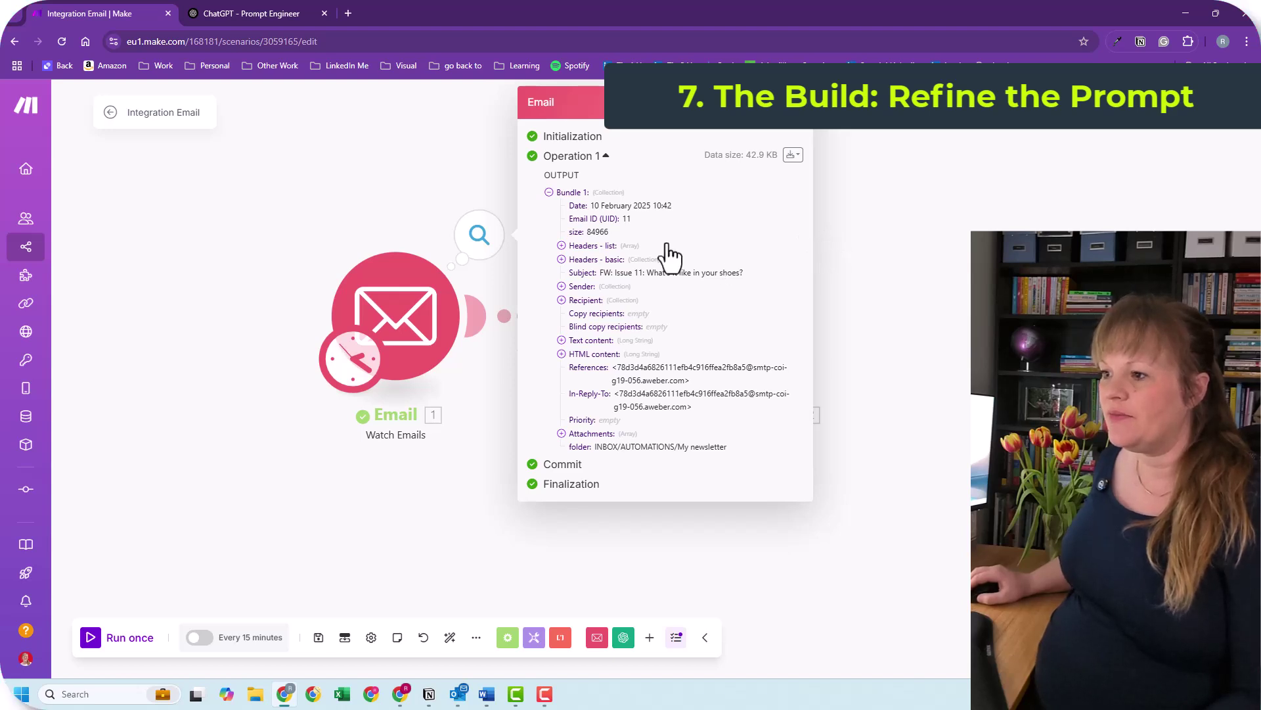
{"action": "left_click", "coordinate": [563, 341]}
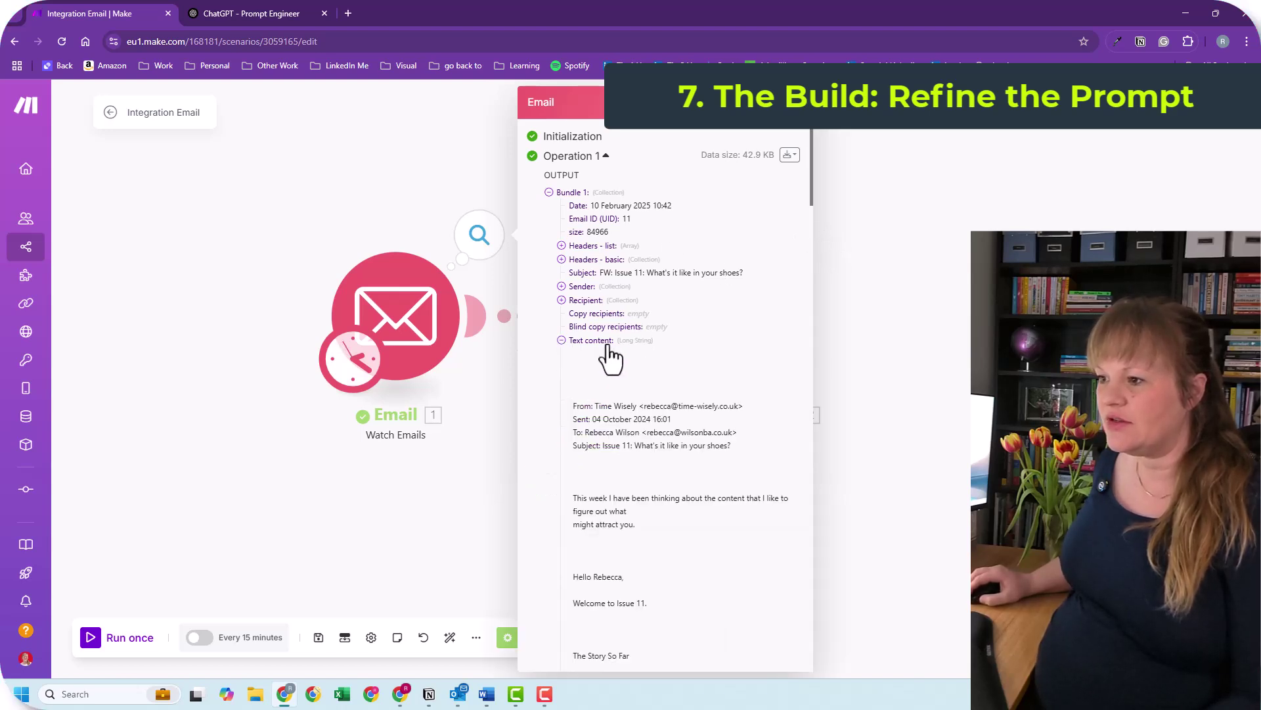
{"action": "left_click", "coordinate": [900, 374]}
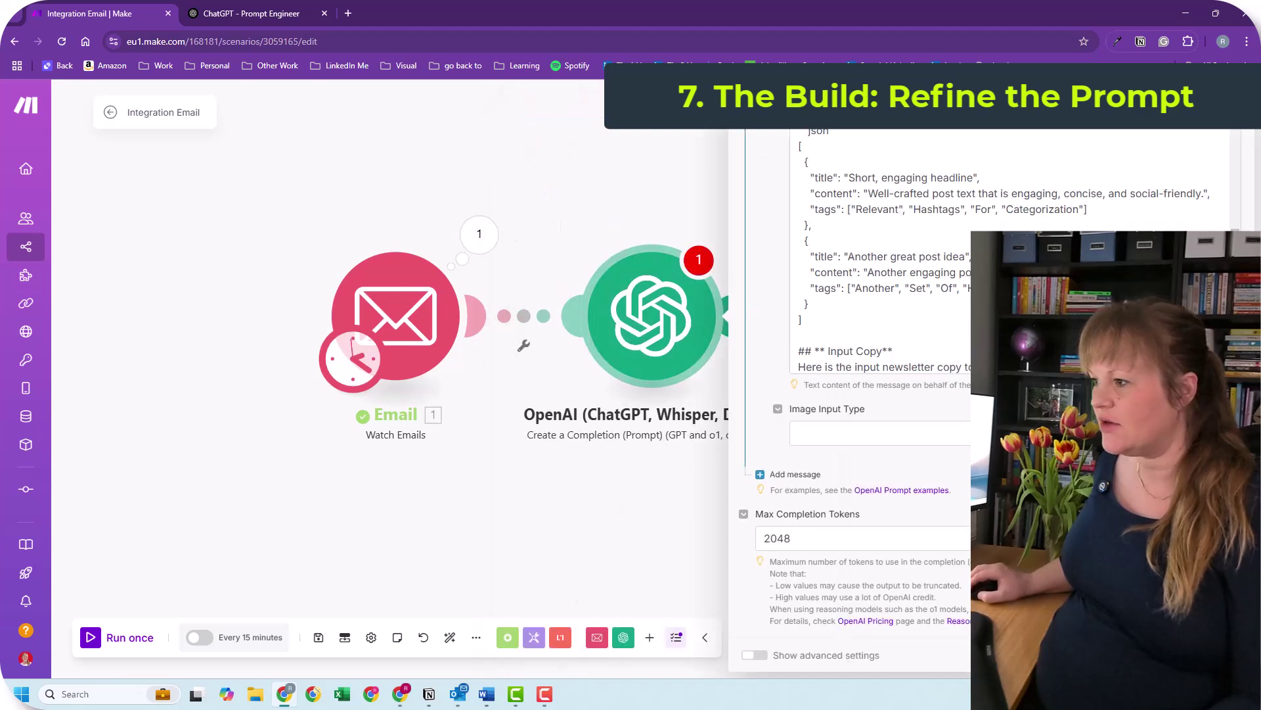
Map the Email module's Text content at the end of the Input Copy line in the prompt, and save the OpenAI module.
{"action": "left_click", "coordinate": [873, 345]}
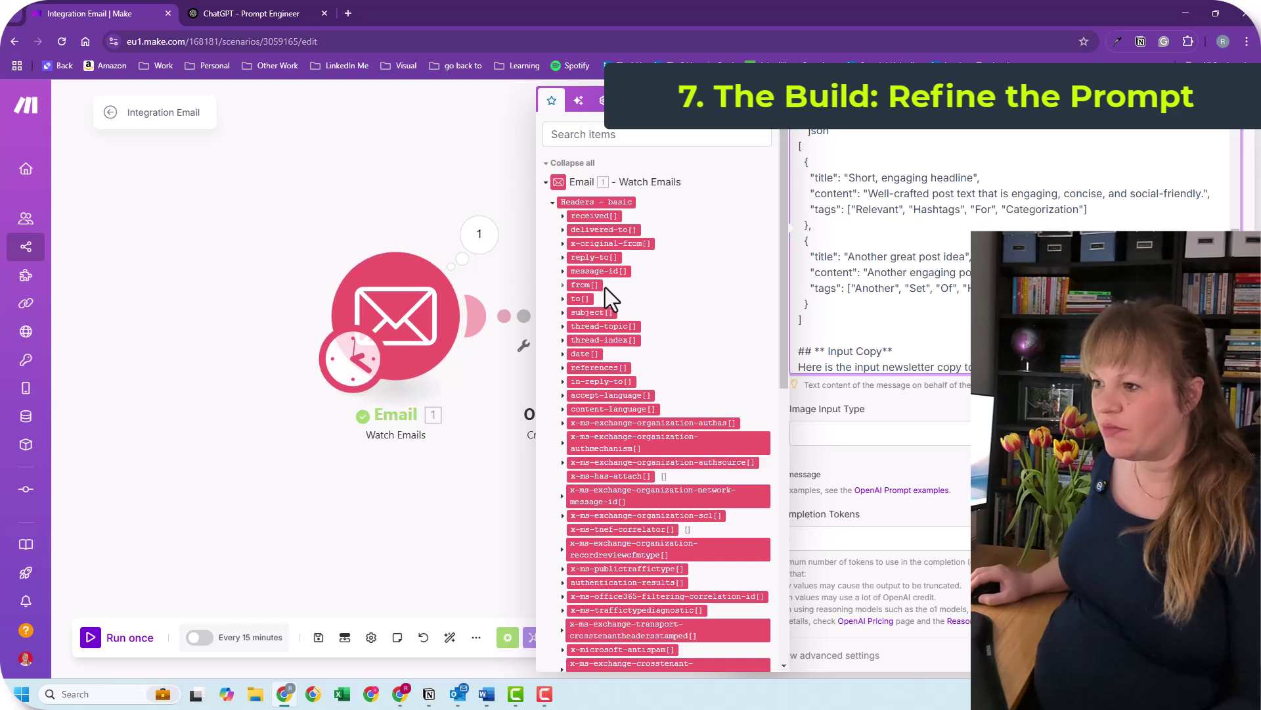
{"action": "scroll", "coordinate": [656, 360], "scroll_direction": "down", "scroll_amount": 3}
{"action": "scroll", "coordinate": [656, 360], "scroll_direction": "down", "scroll_amount": 6}
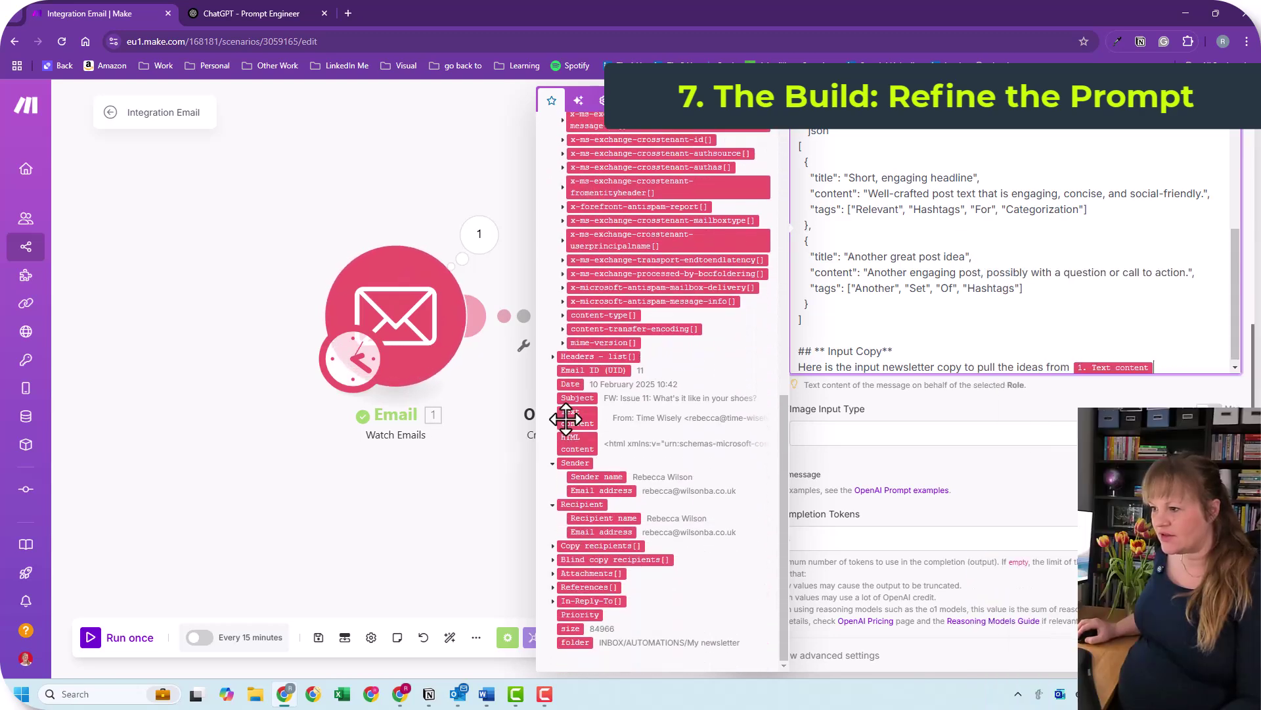
{"action": "left_click", "coordinate": [566, 418]}
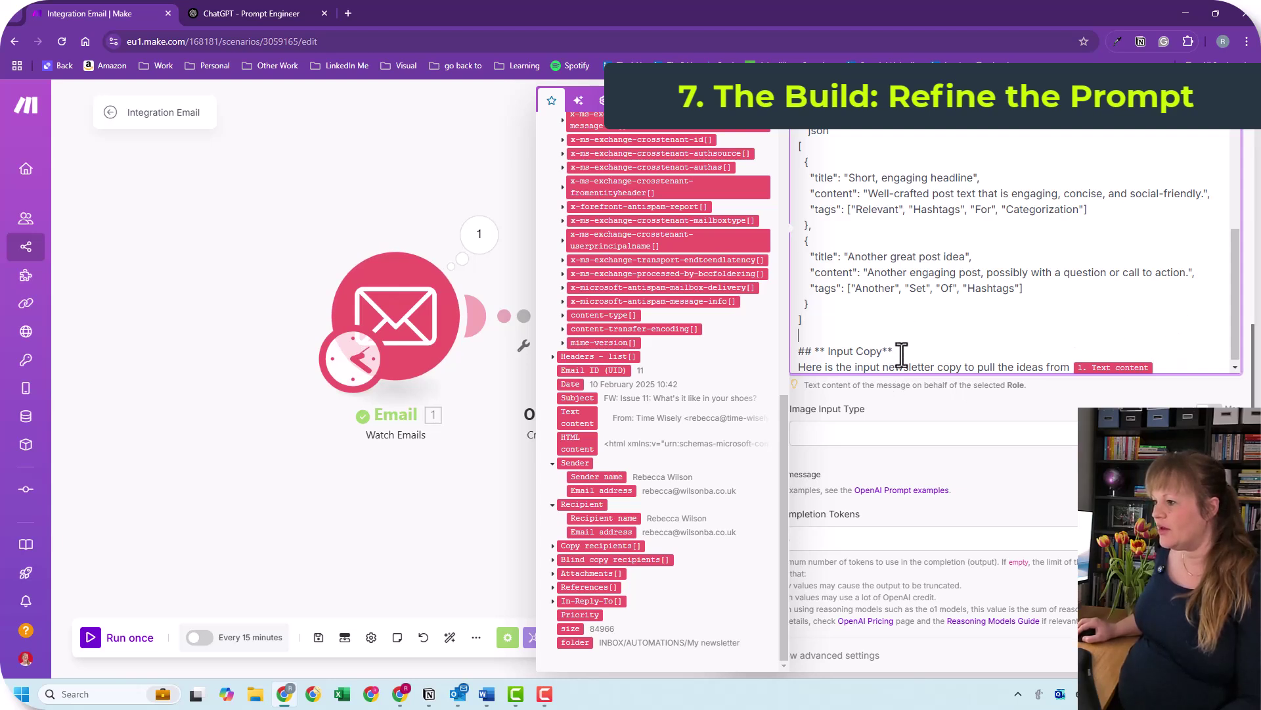
{"action": "left_click", "coordinate": [876, 500]}
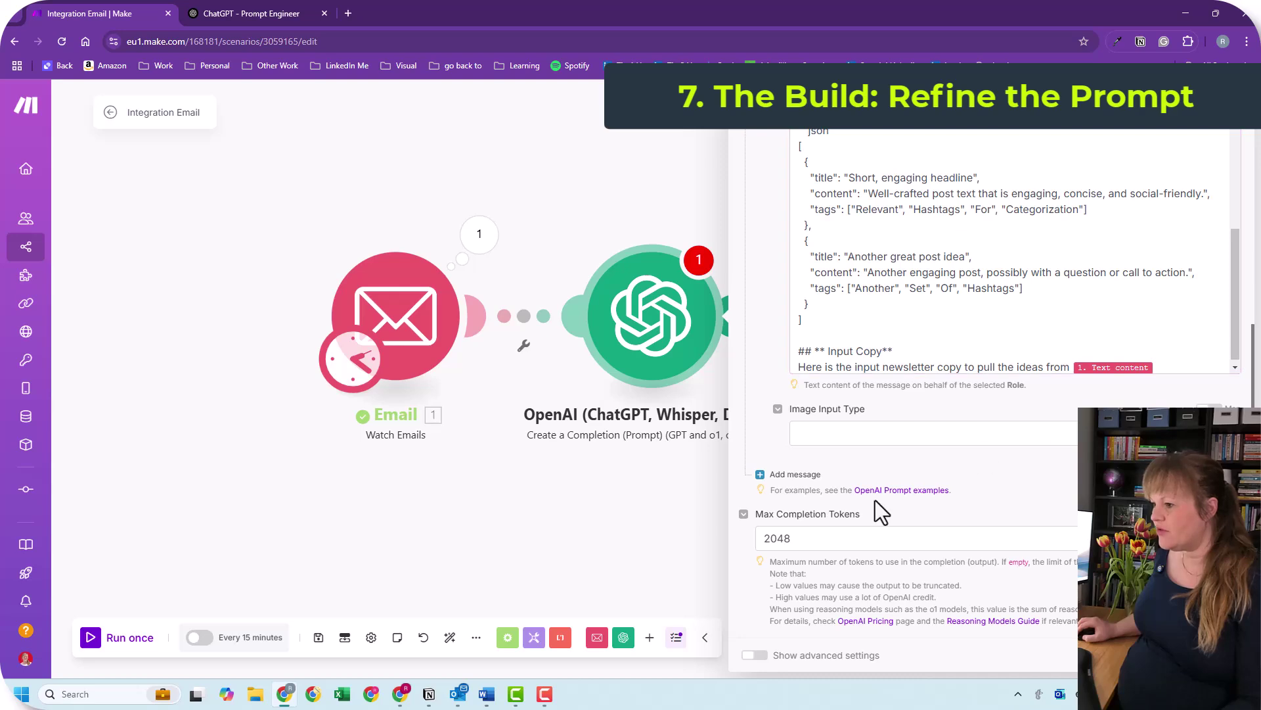
{"action": "scroll", "coordinate": [1000, 451], "scroll_direction": "up", "scroll_amount": 5}
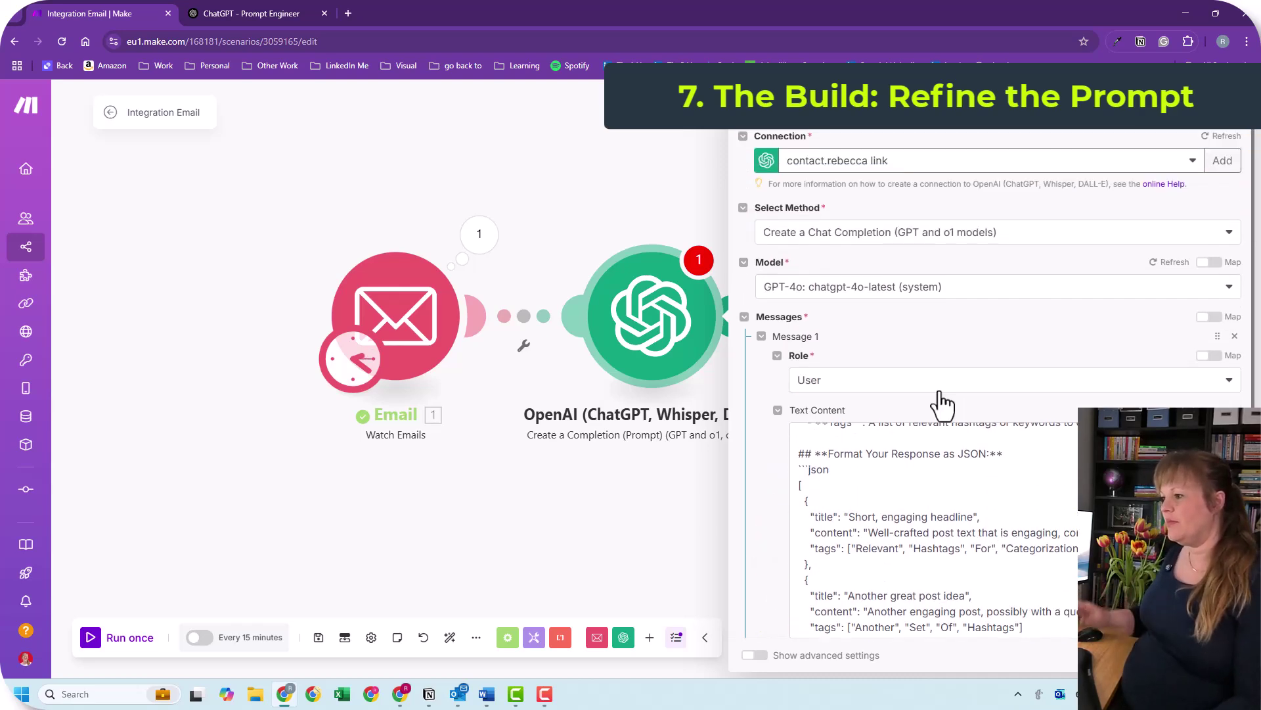
{"action": "scroll", "coordinate": [944, 404], "scroll_direction": "down", "scroll_amount": 5}
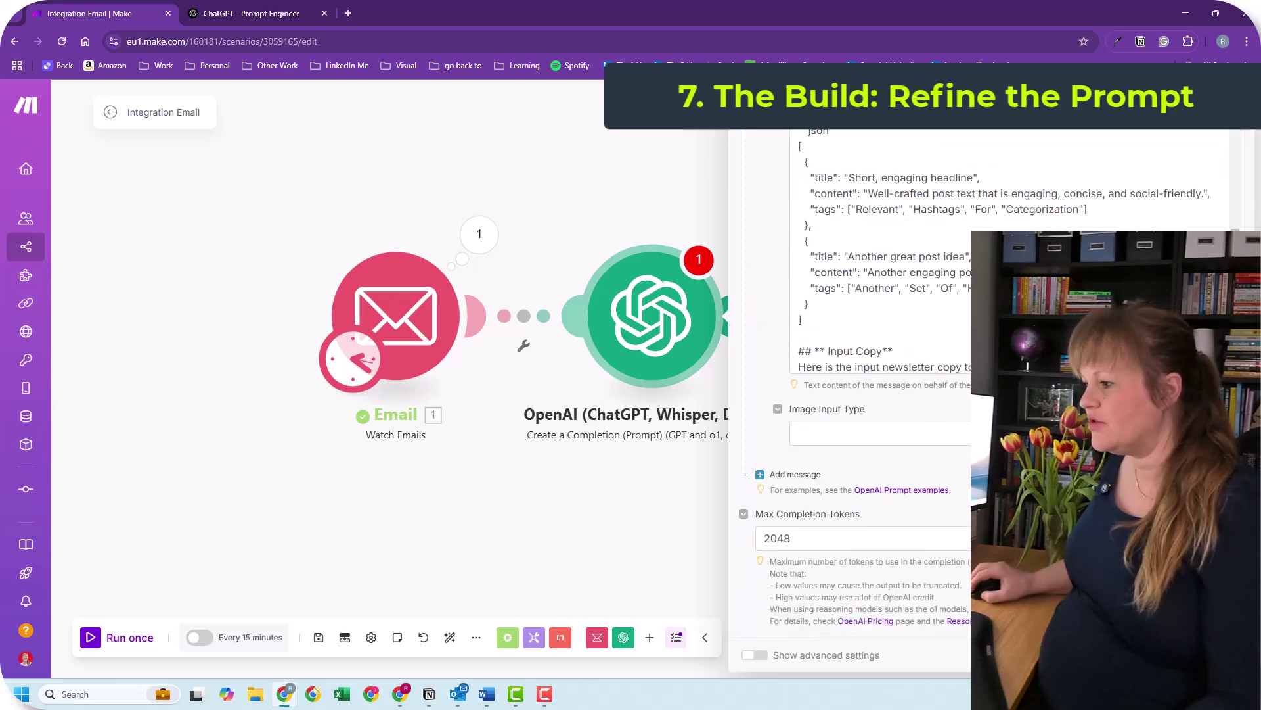
{"action": "left_click", "coordinate": [1222, 655]}
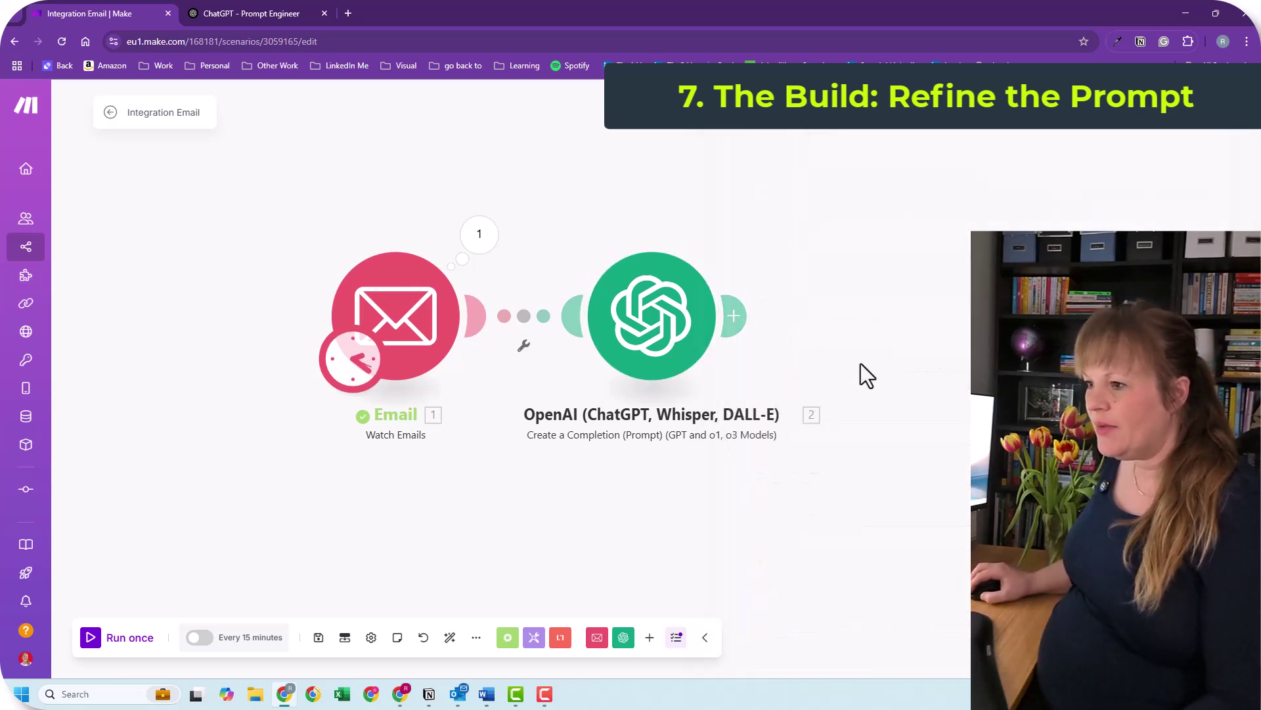
Open the single-module run for the OpenAI module and copy the full Text content from the Email module's output bundle.
{"action": "right_click", "coordinate": [682, 310]}
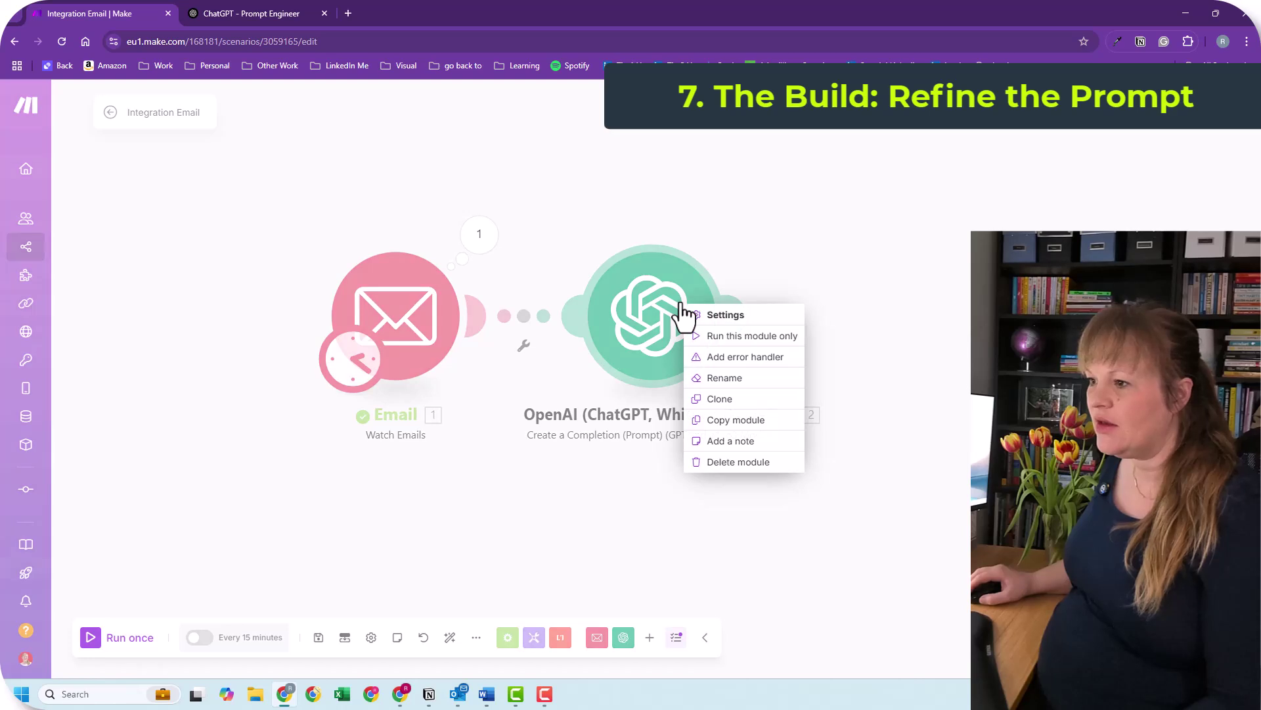
{"action": "left_click", "coordinate": [730, 336]}
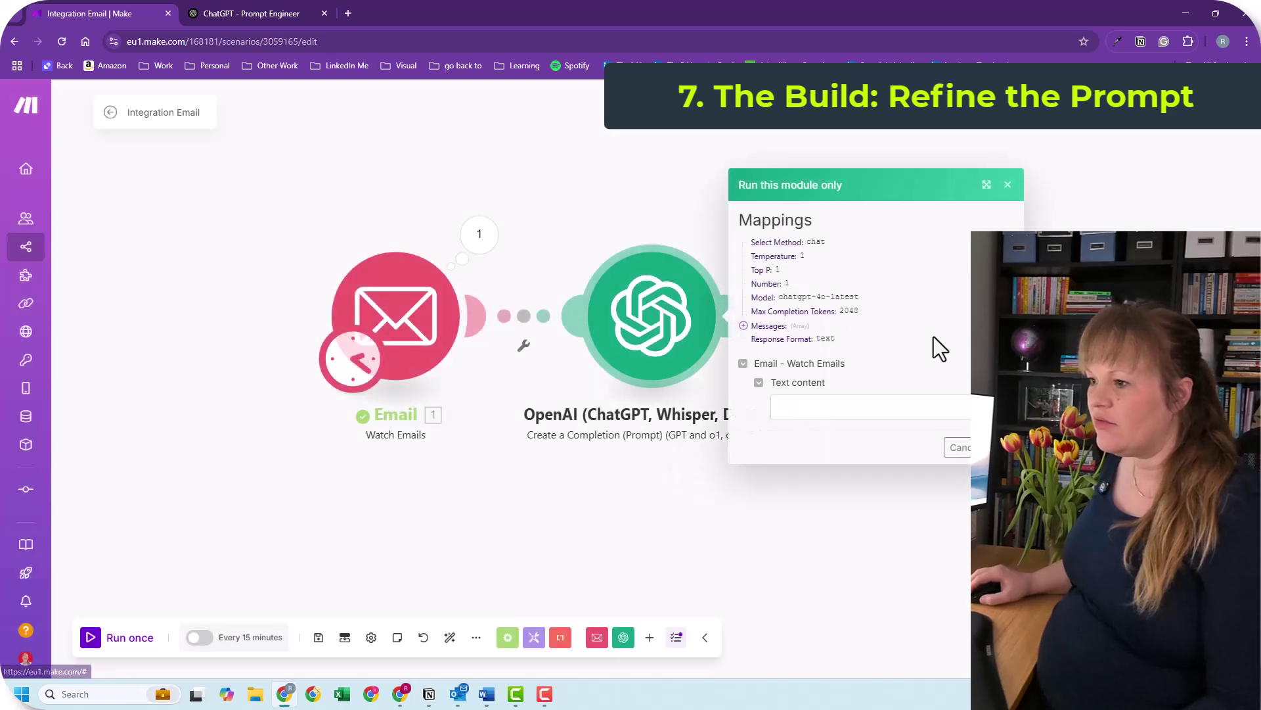
{"action": "left_click", "coordinate": [497, 256]}
{"action": "left_click", "coordinate": [562, 341]}
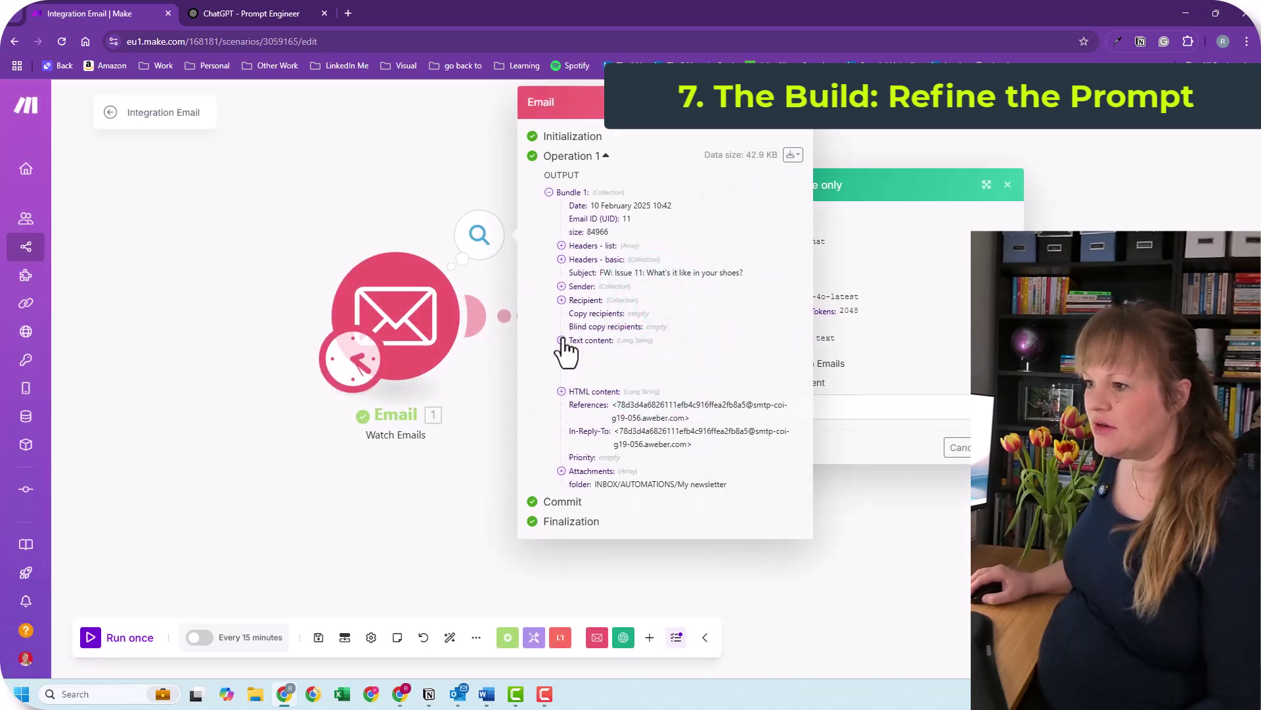
{"action": "scroll", "coordinate": [672, 420], "scroll_direction": "down", "scroll_amount": 15}
{"action": "left_click_drag", "start_coordinate": [619, 366], "coordinate": [747, 487]}
{"action": "scroll", "coordinate": [715, 427], "scroll_direction": "down", "scroll_amount": 15}
{"action": "scroll", "coordinate": [746, 515], "scroll_direction": "down", "scroll_amount": 15}
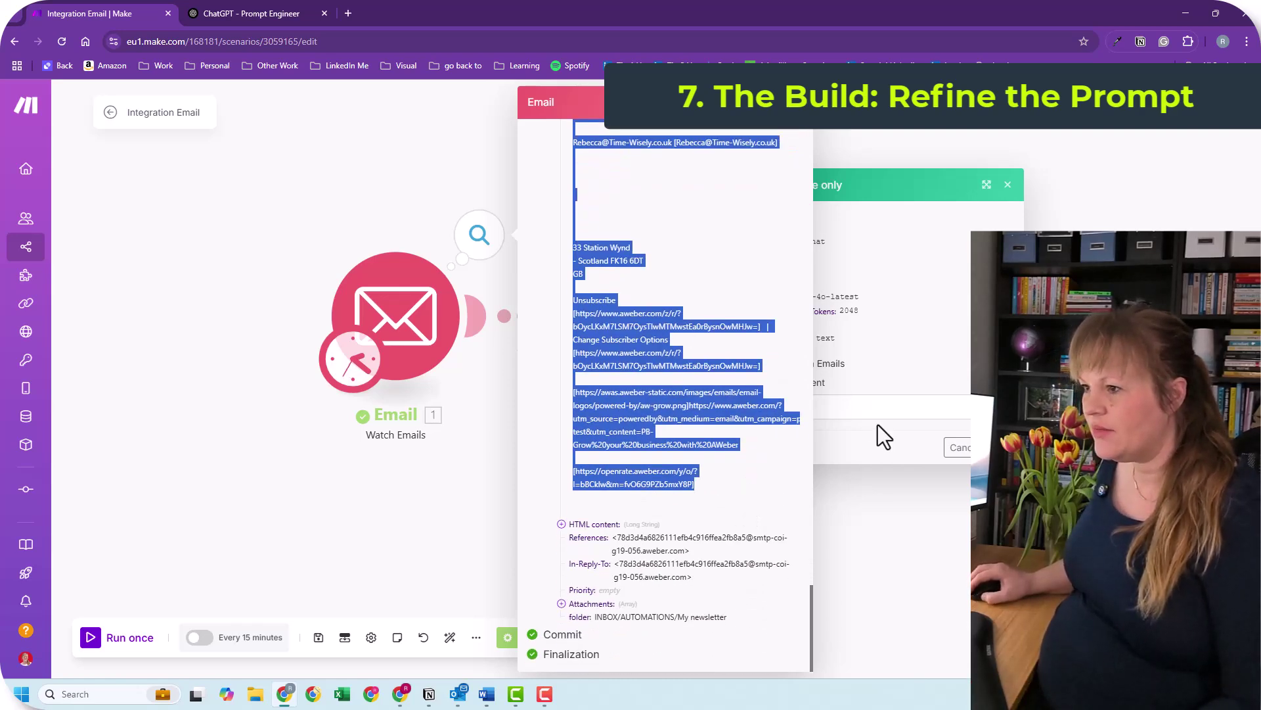
Paste the copied newsletter text as the Text content test input and run only the OpenAI module.
{"action": "left_click", "coordinate": [878, 407]}
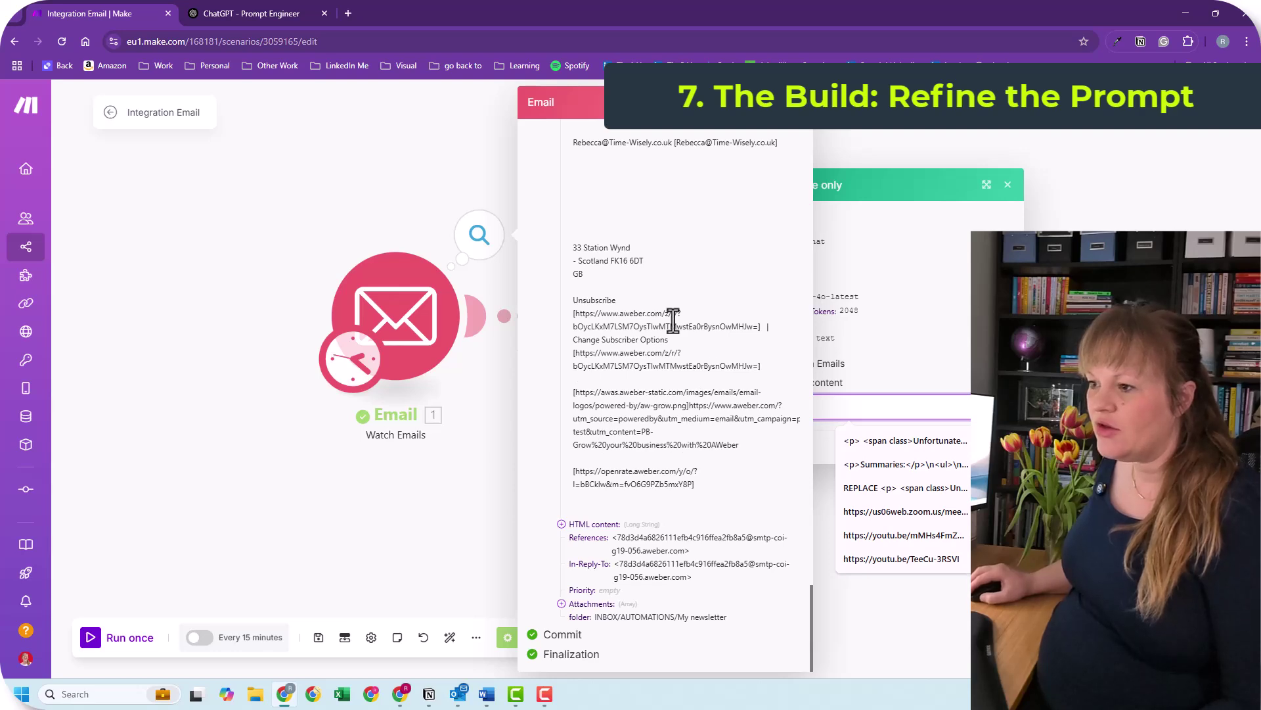
{"action": "scroll", "coordinate": [669, 314], "scroll_direction": "up", "scroll_amount": 15}
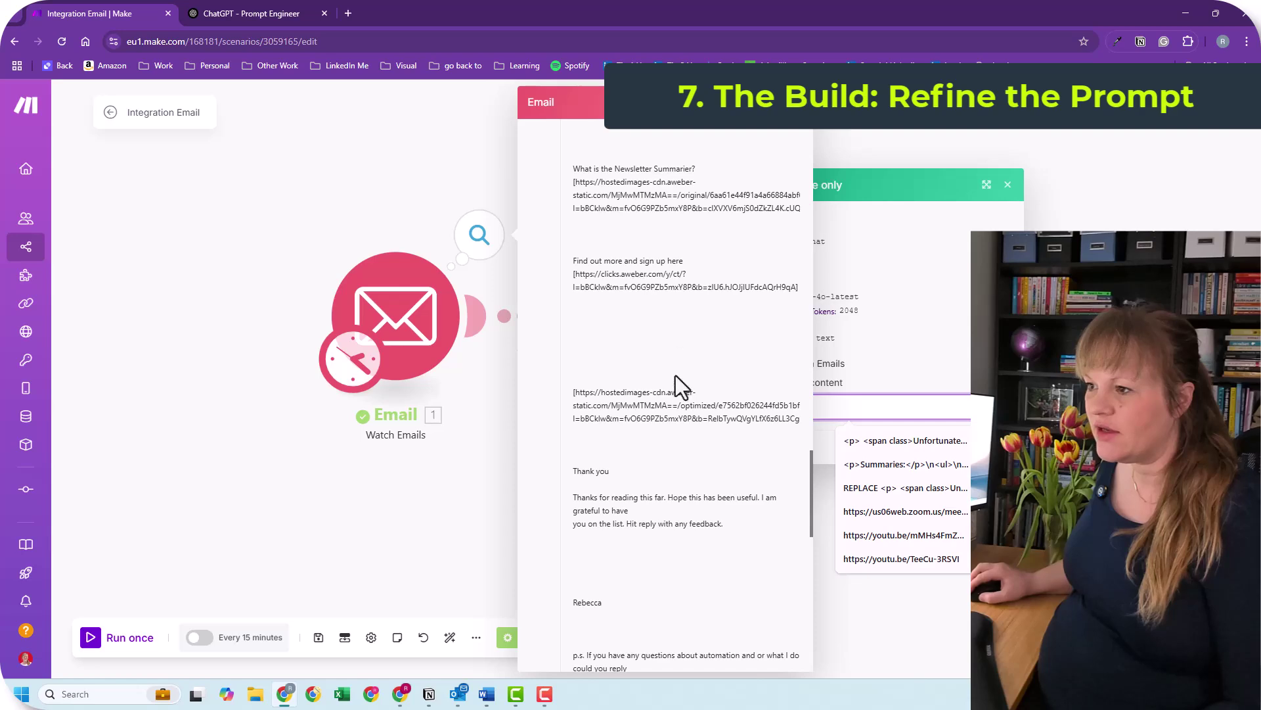
{"action": "scroll", "coordinate": [663, 393], "scroll_direction": "up", "scroll_amount": 4}
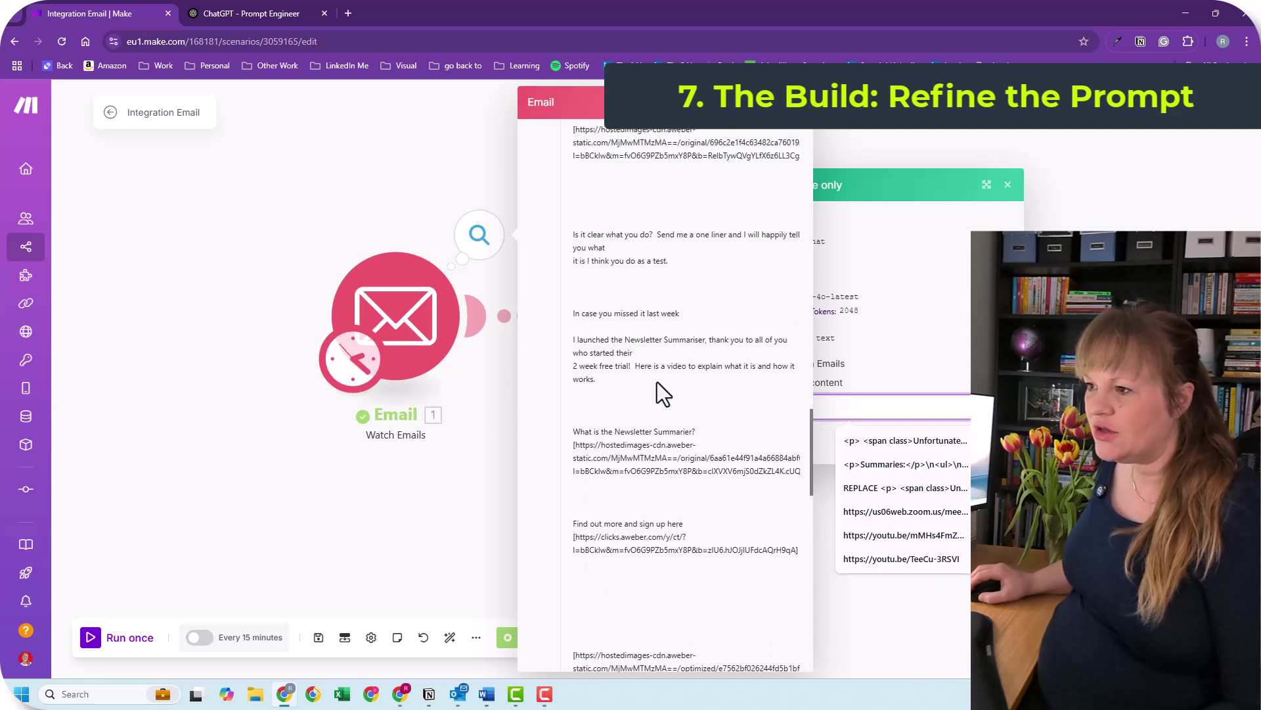
{"action": "scroll", "coordinate": [662, 447], "scroll_direction": "up", "scroll_amount": 10}
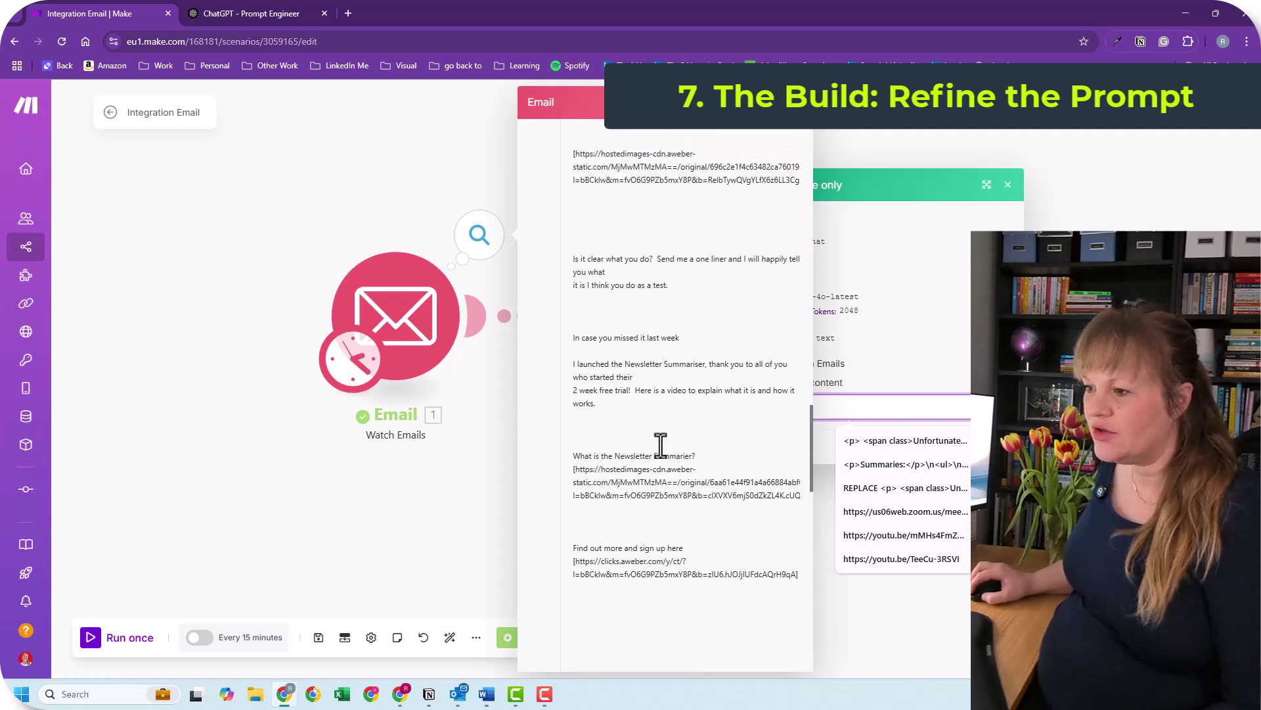
{"action": "scroll", "coordinate": [663, 439], "scroll_direction": "up", "scroll_amount": 10}
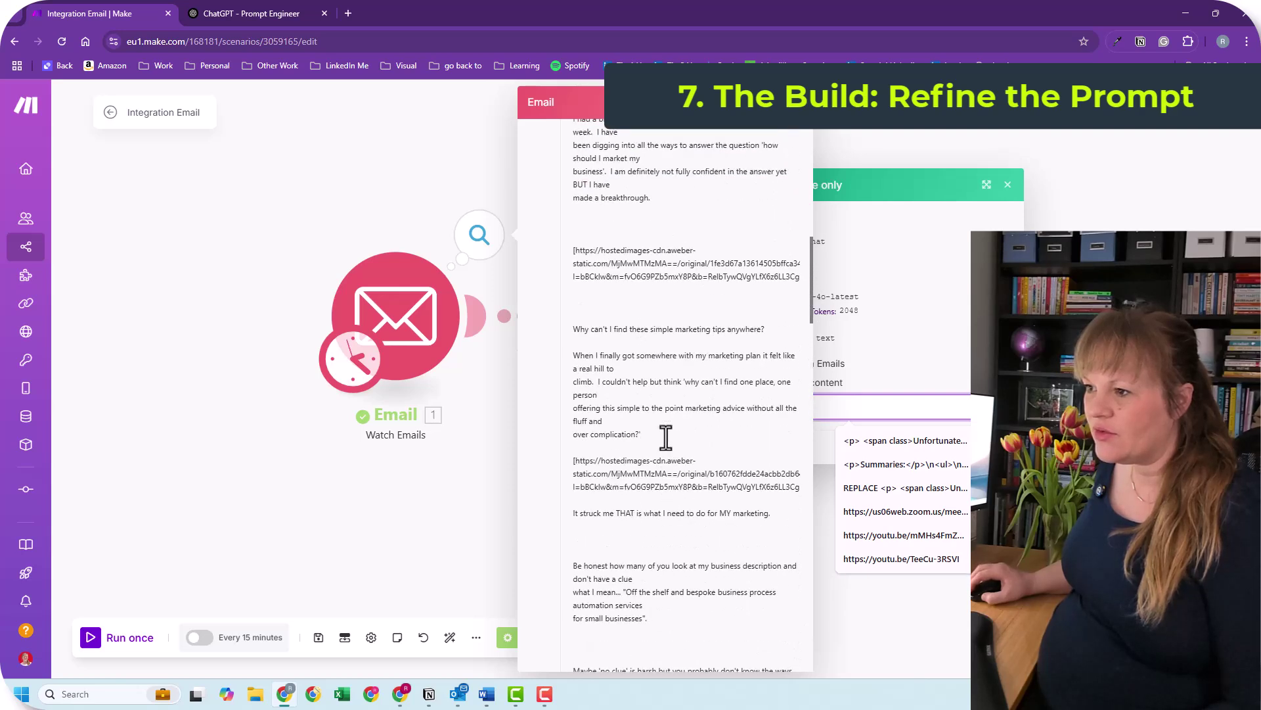
{"action": "scroll", "coordinate": [666, 438], "scroll_direction": "up", "scroll_amount": 3}
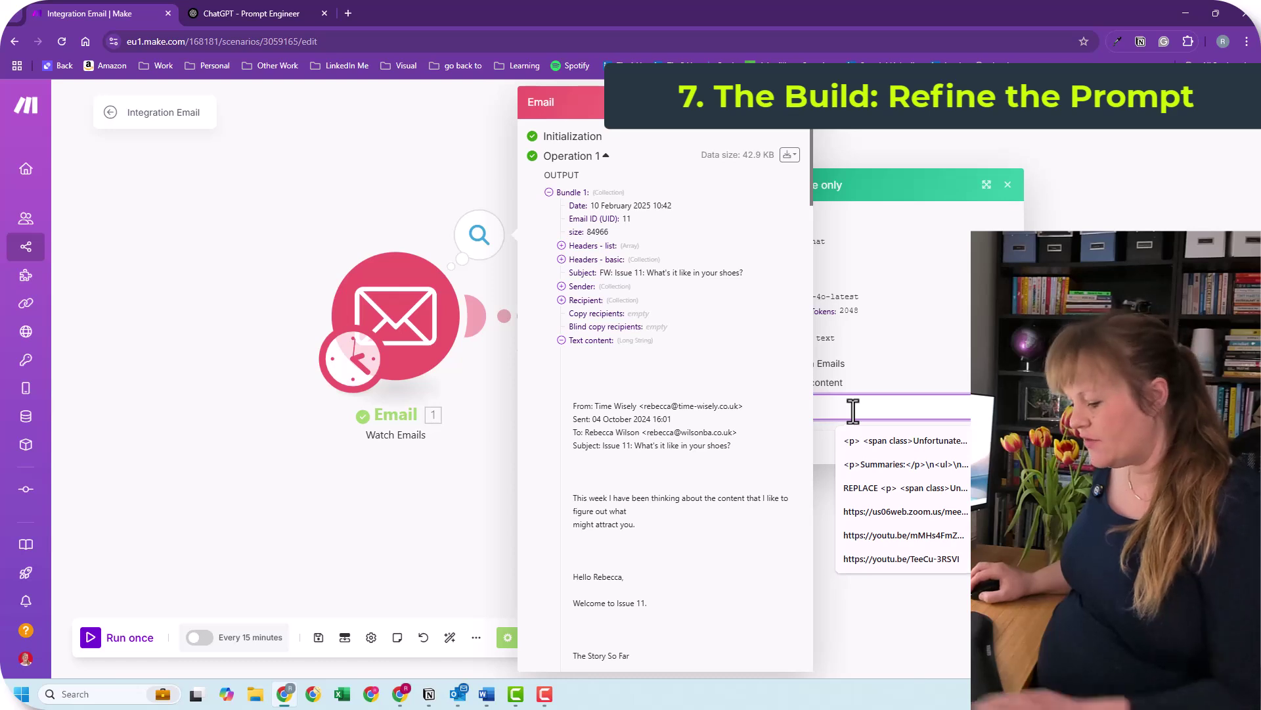
{"action": "key", "text": "ctrl+v"}
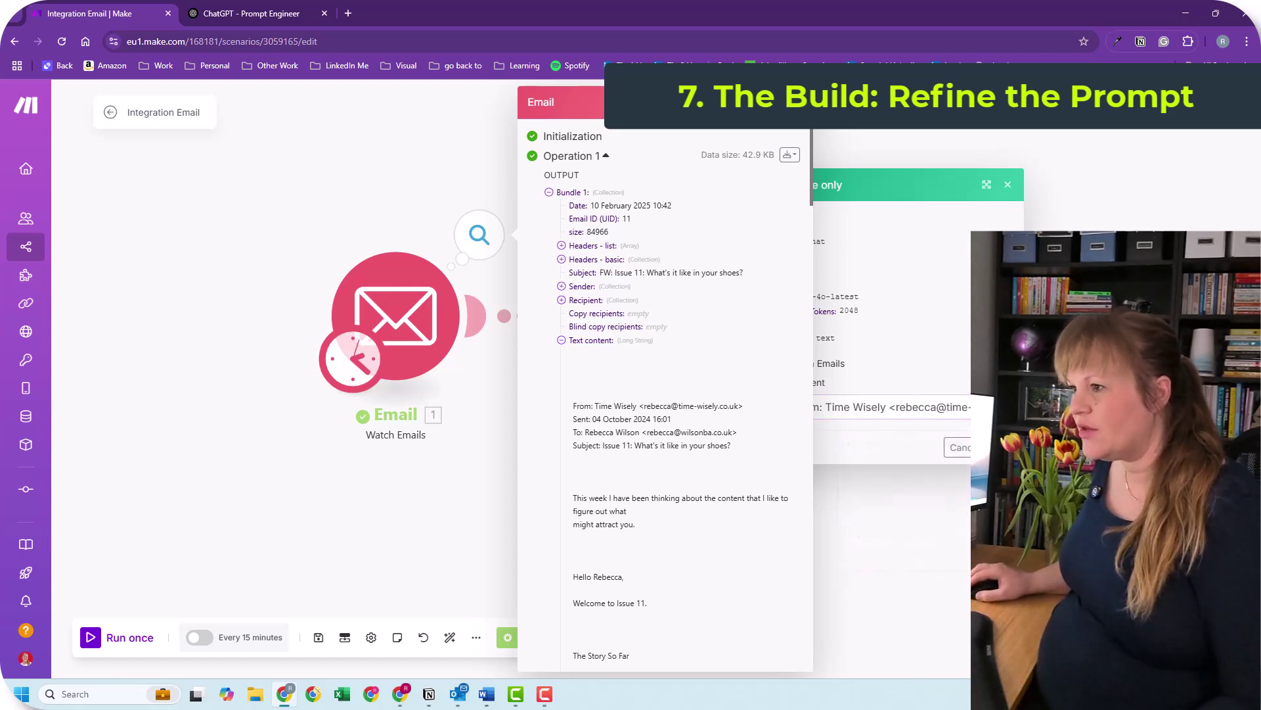
{"action": "left_click", "coordinate": [797, 103]}
{"action": "key", "text": "Return"}
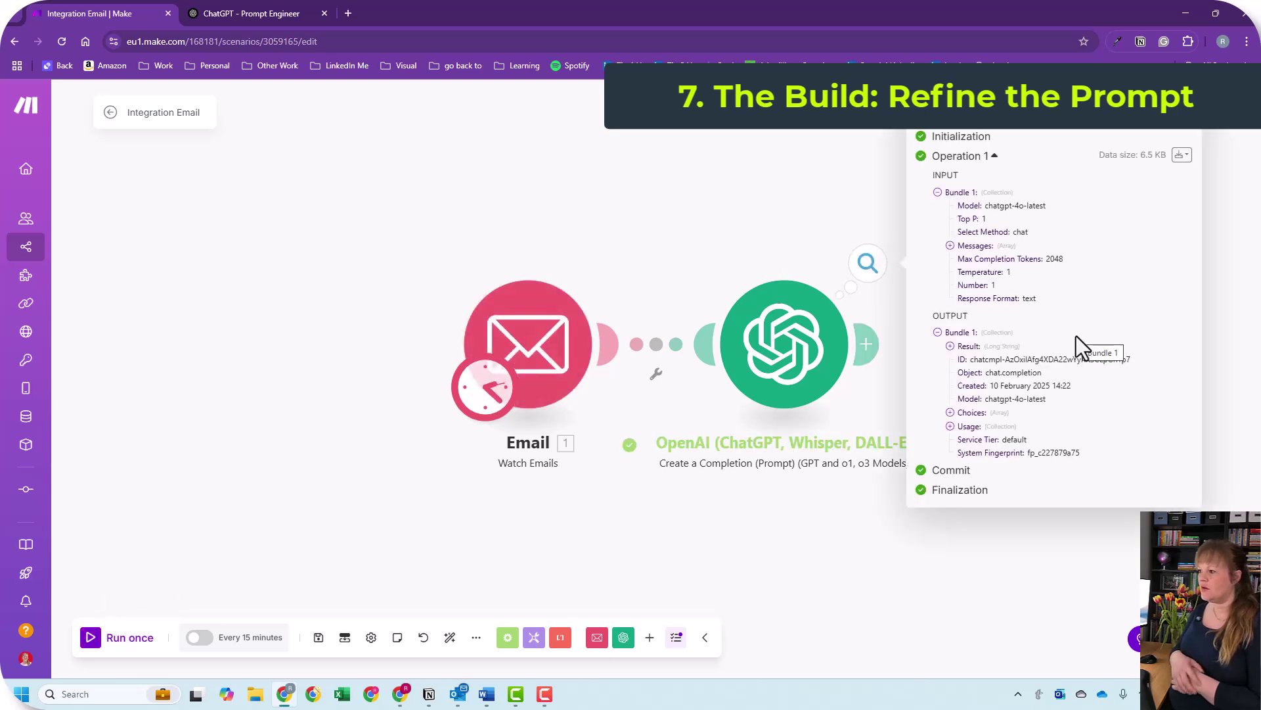
Examine the generated post ideas in the message Content of the first choice in the OpenAI module's output.
{"action": "left_click", "coordinate": [950, 412]}
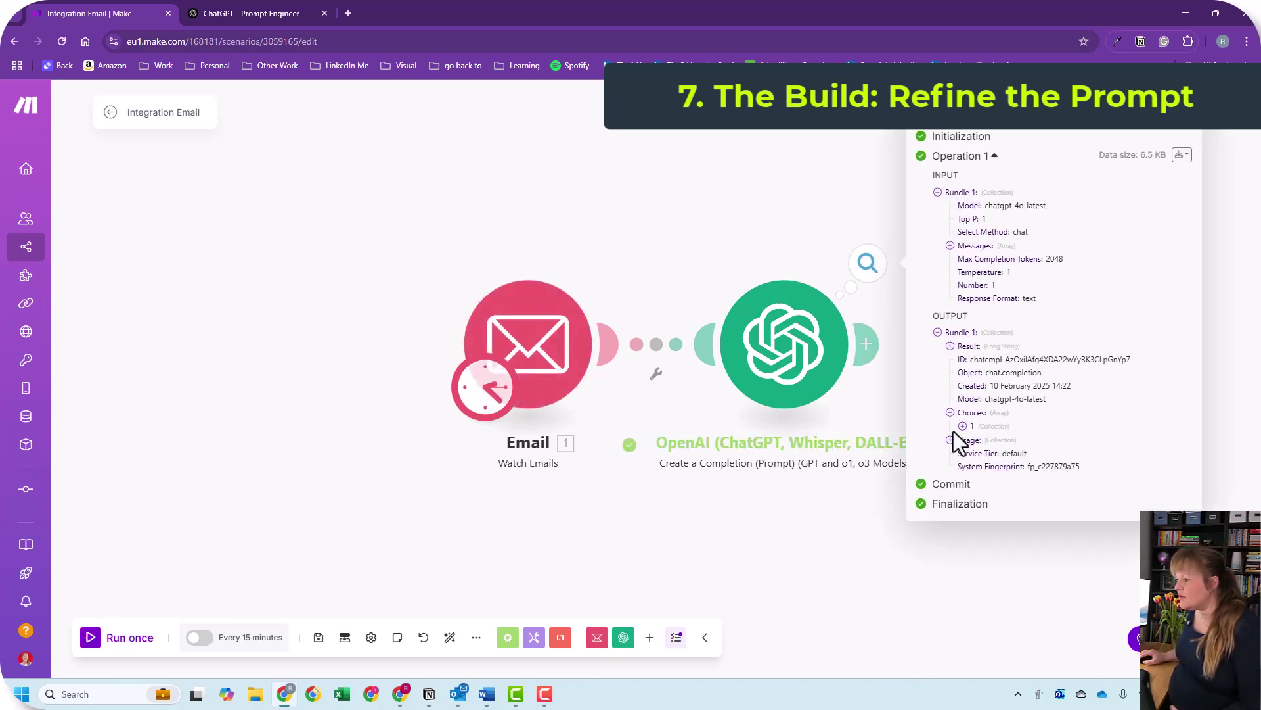
{"action": "left_click", "coordinate": [963, 425]}
{"action": "left_click", "coordinate": [975, 454]}
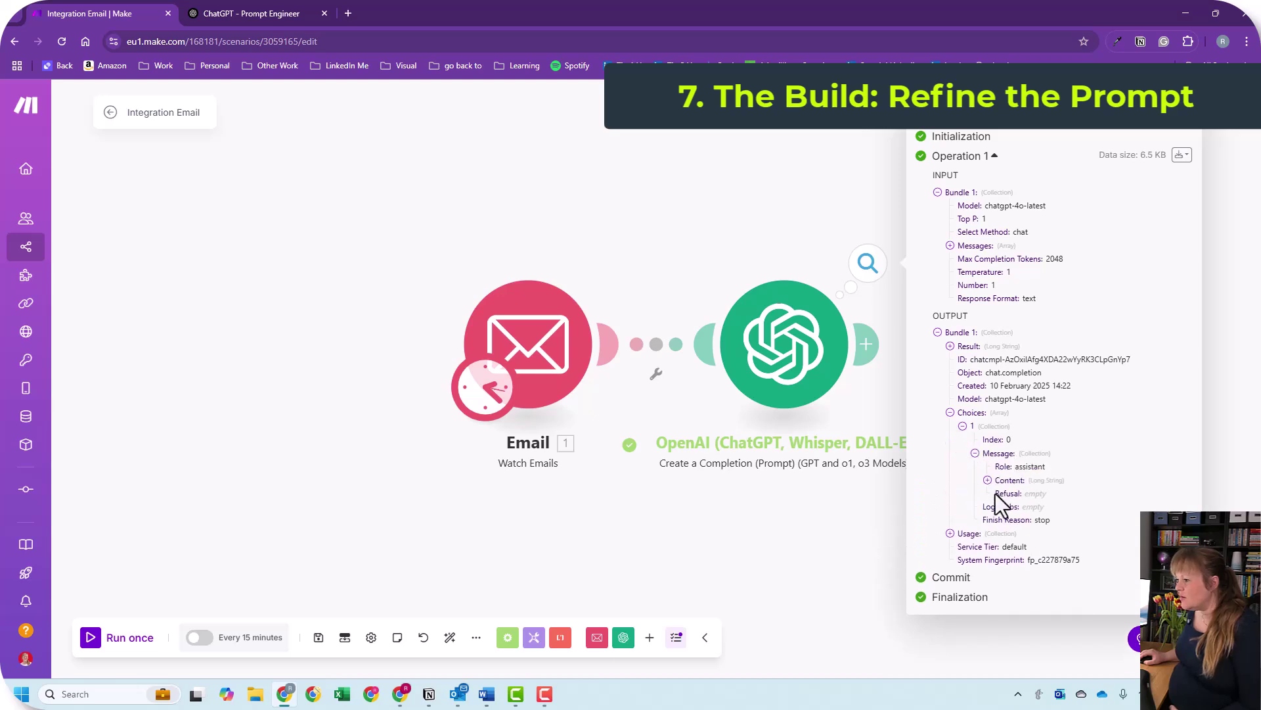
{"action": "left_click", "coordinate": [988, 480]}
{"action": "scroll", "coordinate": [1104, 486], "scroll_direction": "down", "scroll_amount": 2}
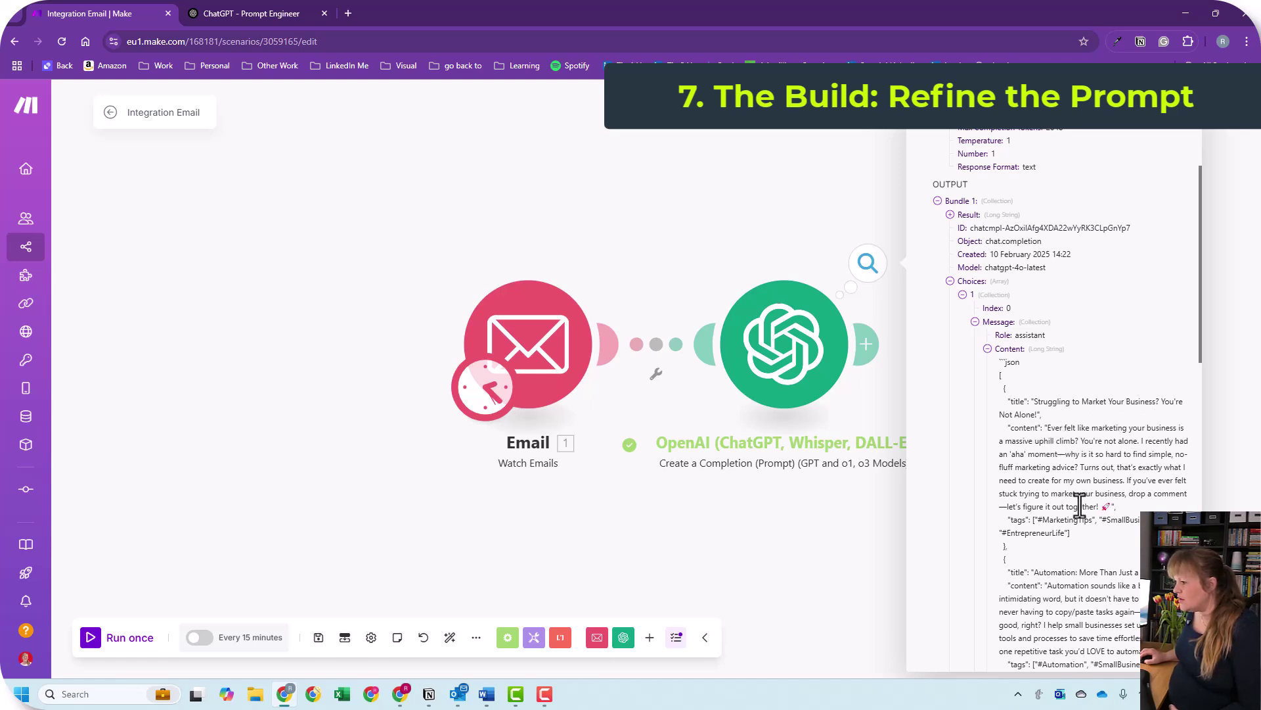
{"action": "scroll", "coordinate": [1080, 506], "scroll_direction": "down", "scroll_amount": 3}
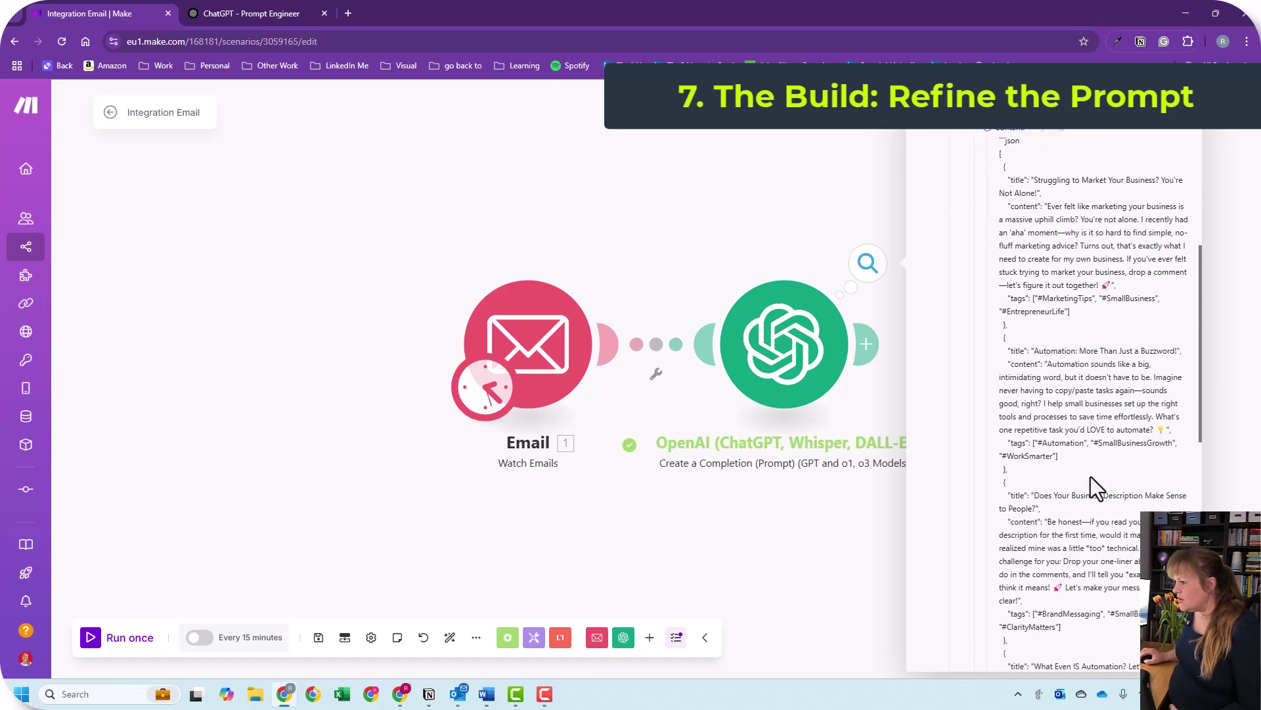
{"action": "scroll", "coordinate": [1096, 489], "scroll_direction": "down", "scroll_amount": 1}
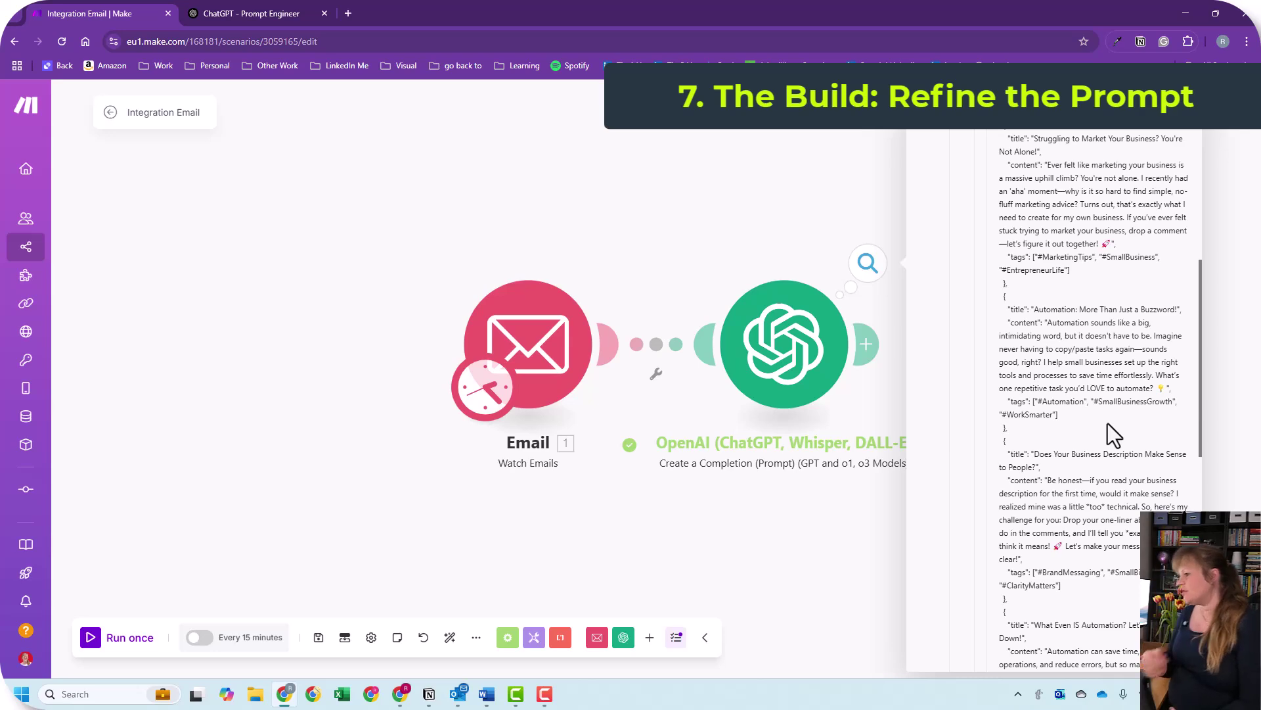
{"action": "scroll", "coordinate": [1108, 423], "scroll_direction": "down", "scroll_amount": 4}
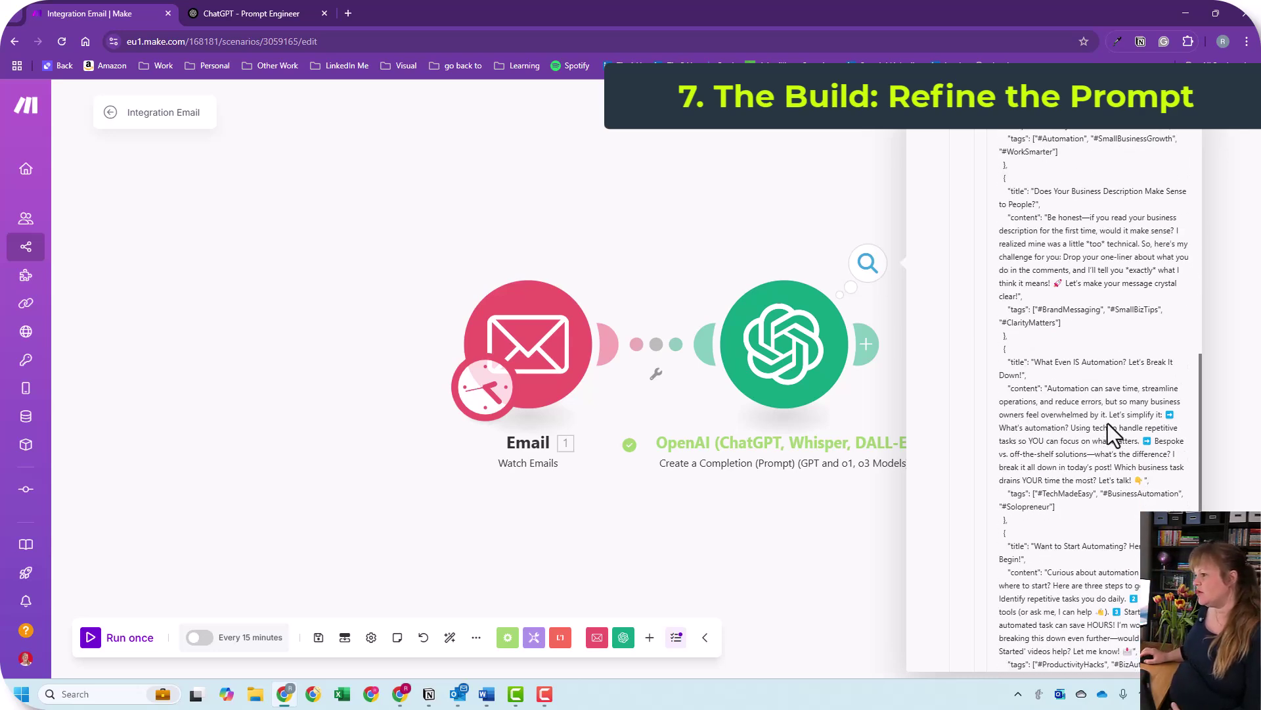
{"action": "scroll", "coordinate": [1108, 423], "scroll_direction": "down", "scroll_amount": 1}
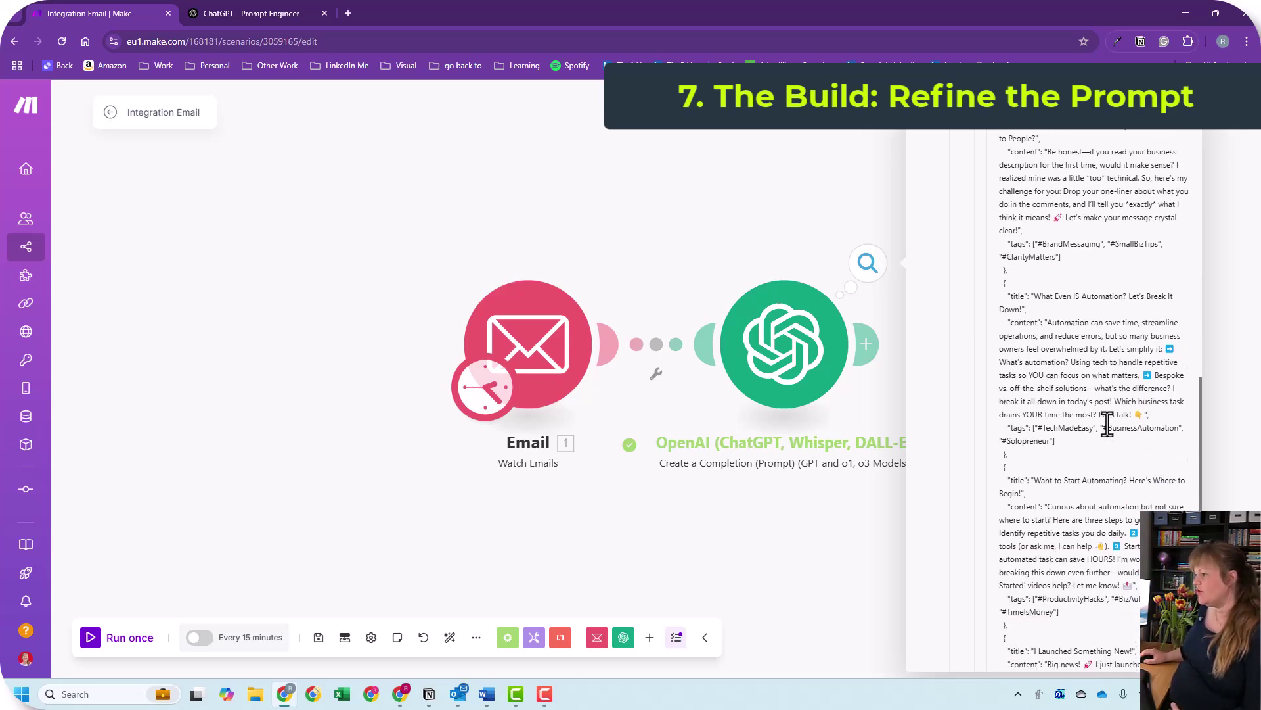
{"action": "scroll", "coordinate": [1108, 423], "scroll_direction": "down", "scroll_amount": 2}
{"action": "scroll", "coordinate": [1108, 423], "scroll_direction": "down", "scroll_amount": 2}
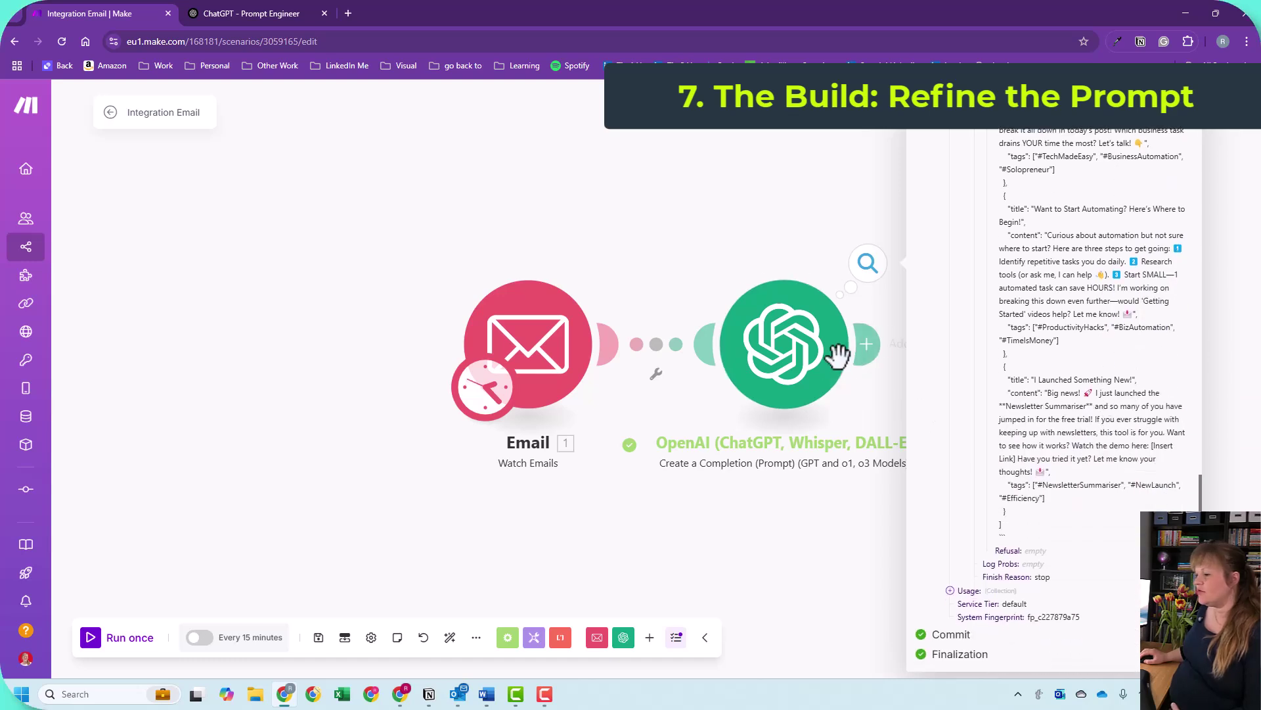
Duplicate the "**Content**" bullet in the OpenAI prompt's Instructions, placing the copy directly above the "**Tags**" bullet.
{"action": "left_click", "coordinate": [803, 355]}
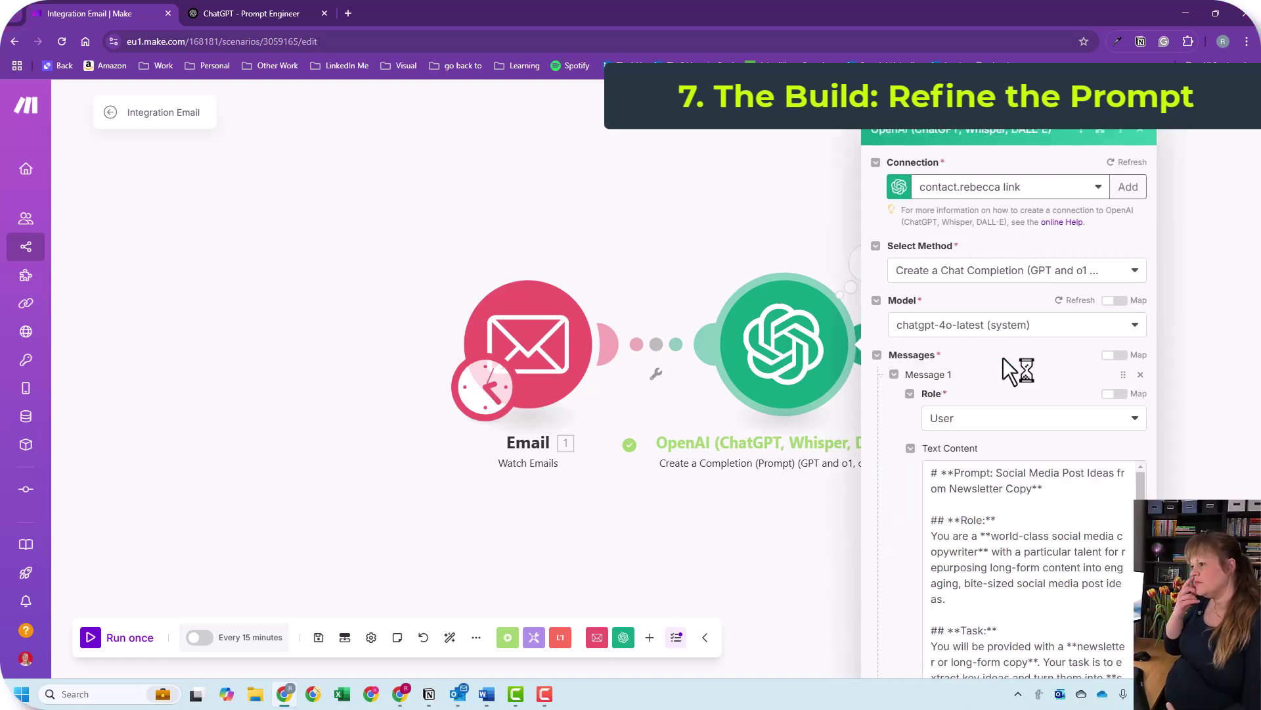
{"action": "scroll", "coordinate": [1003, 464], "scroll_direction": "down", "scroll_amount": 3}
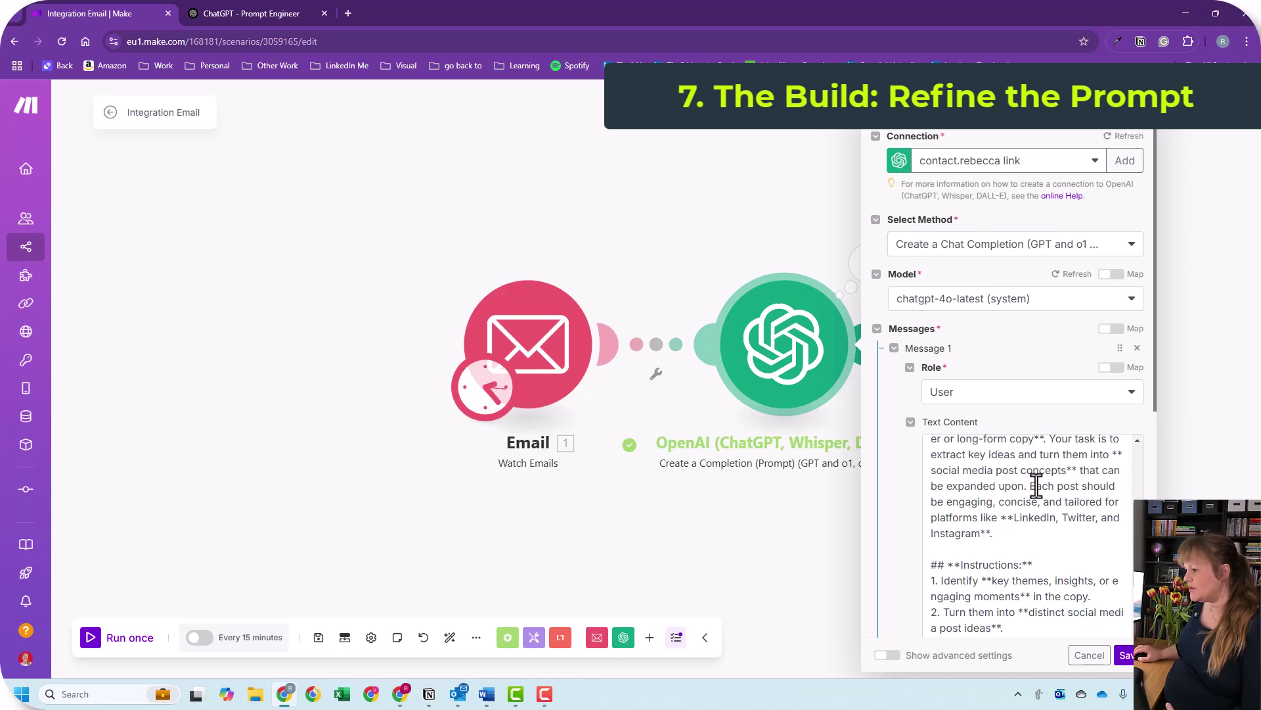
{"action": "scroll", "coordinate": [998, 529], "scroll_direction": "up", "scroll_amount": 1}
{"action": "scroll", "coordinate": [1002, 526], "scroll_direction": "down", "scroll_amount": 3}
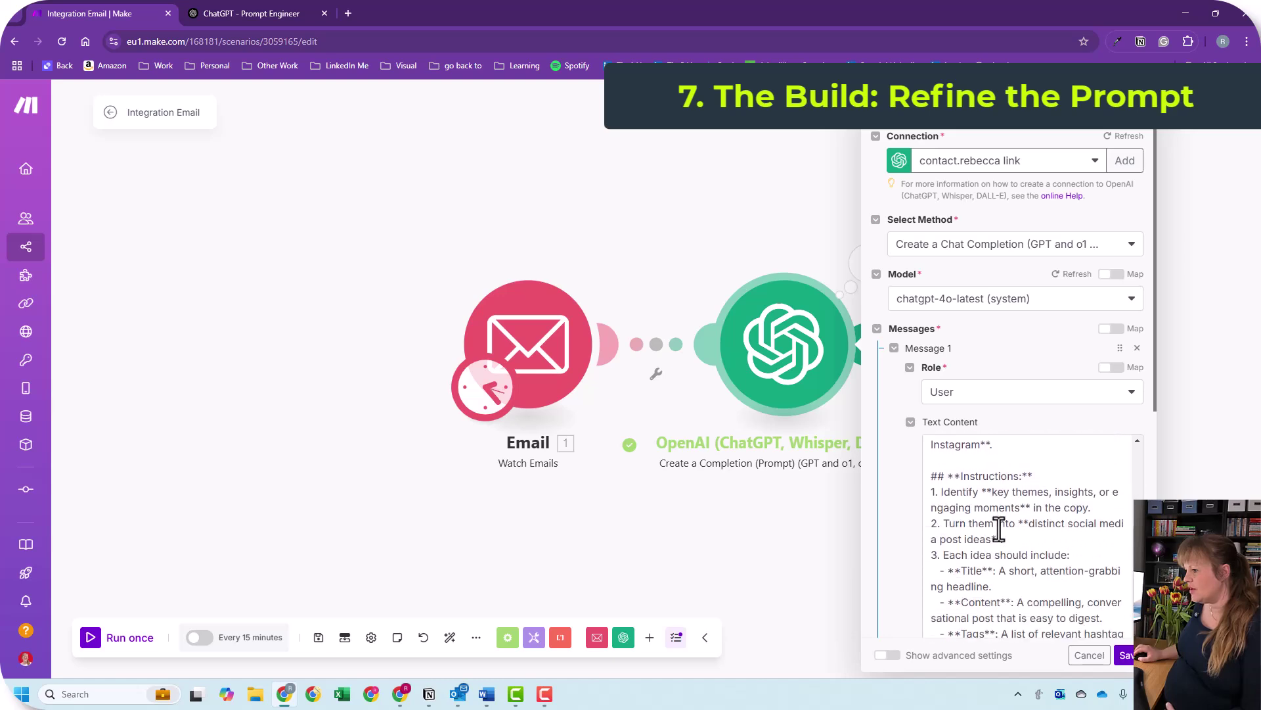
{"action": "scroll", "coordinate": [1013, 519], "scroll_direction": "down", "scroll_amount": 1}
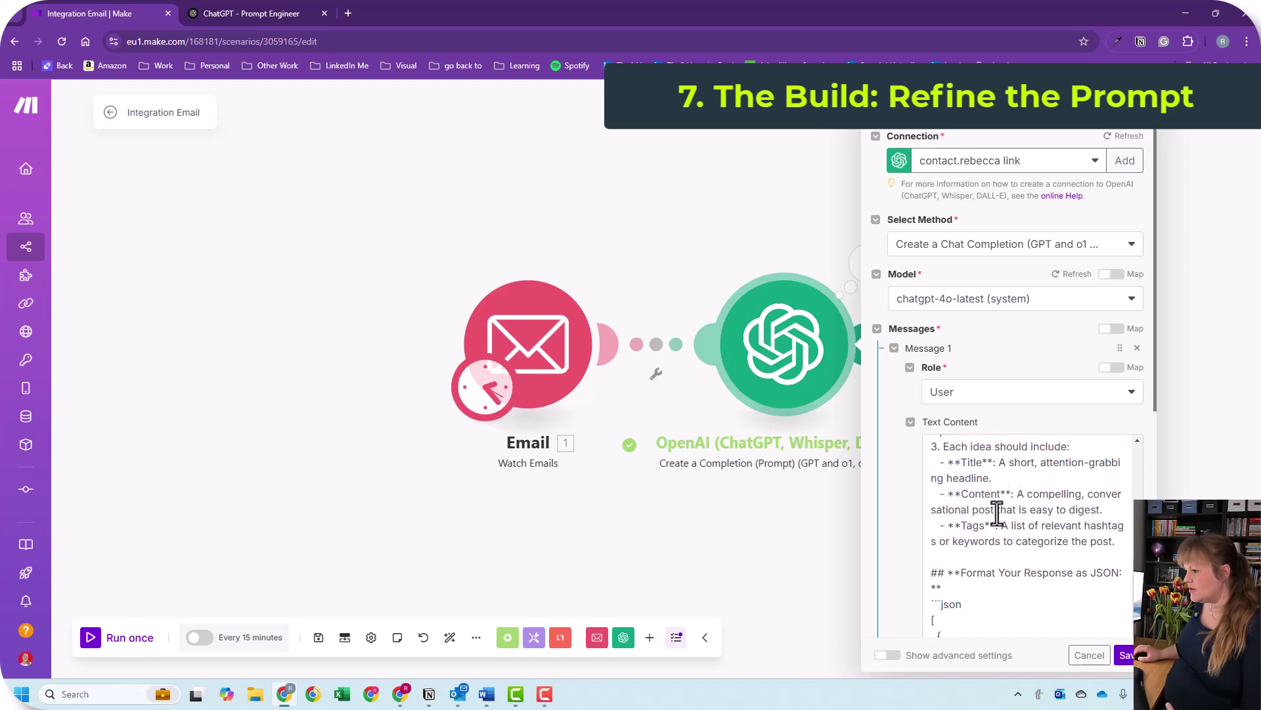
{"action": "left_click", "coordinate": [1115, 515]}
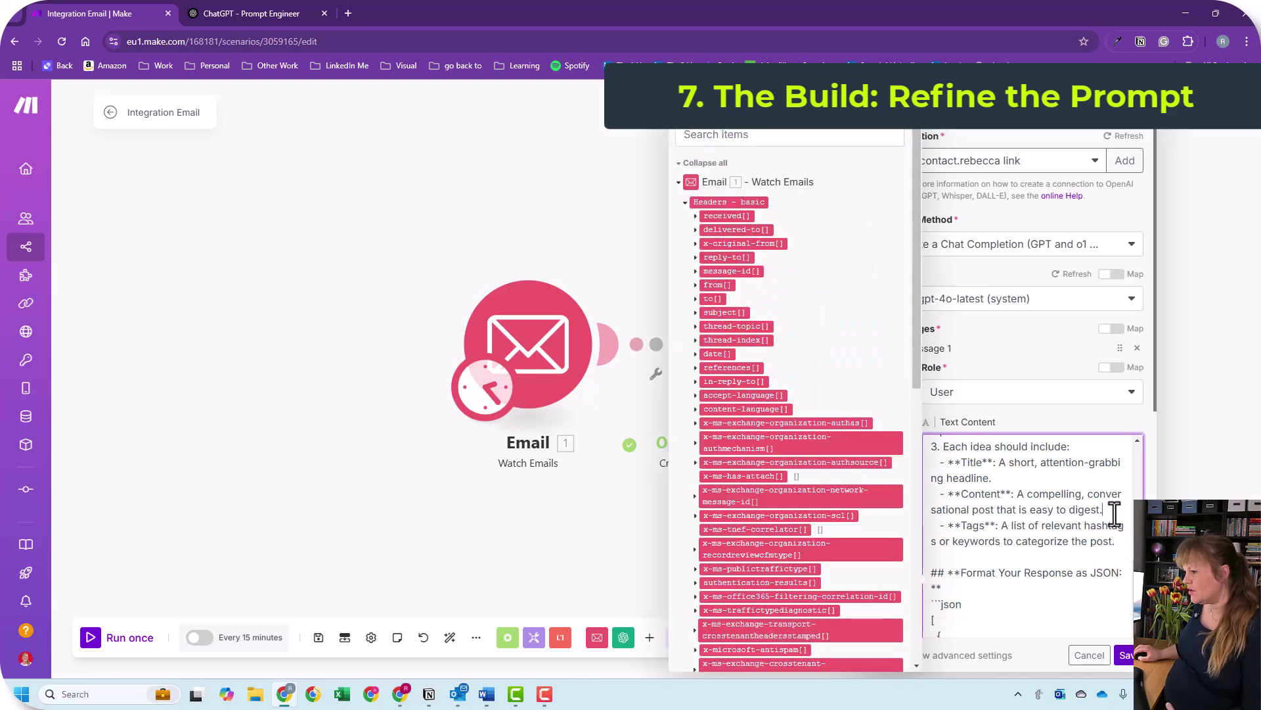
{"action": "key", "text": "Return"}
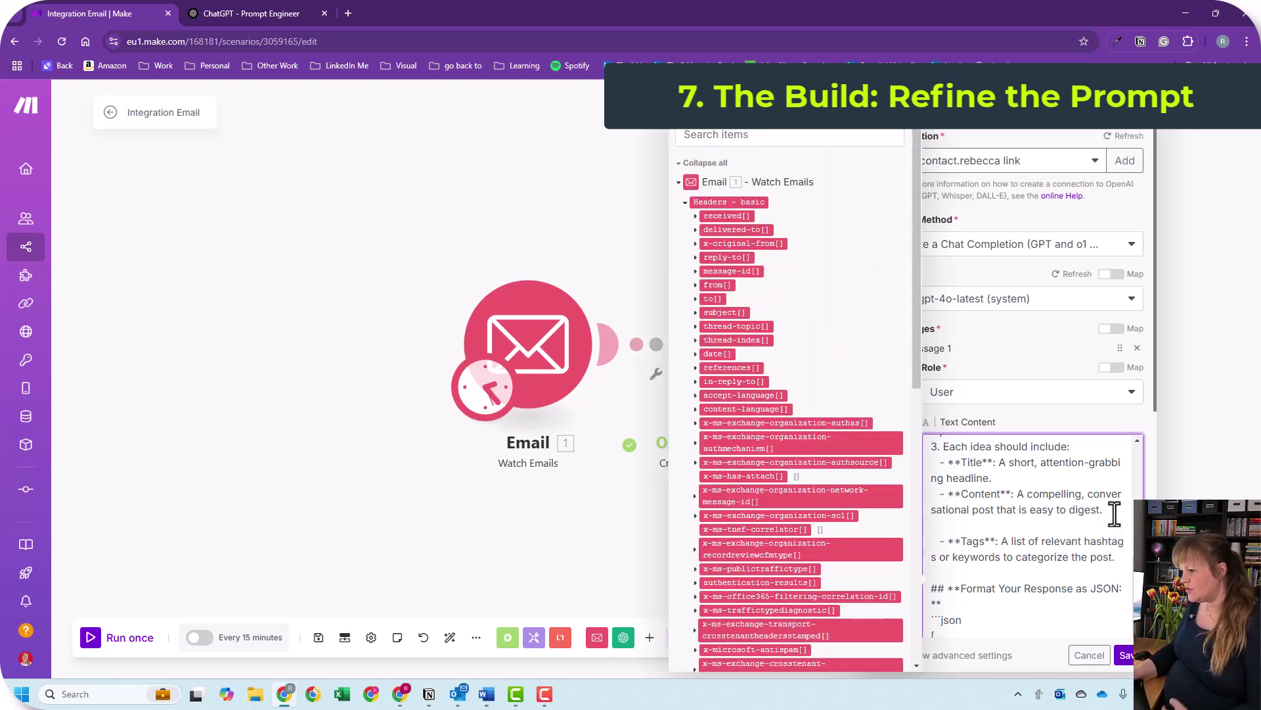
{"action": "left_click_drag", "start_coordinate": [1115, 515], "coordinate": [932, 492]}
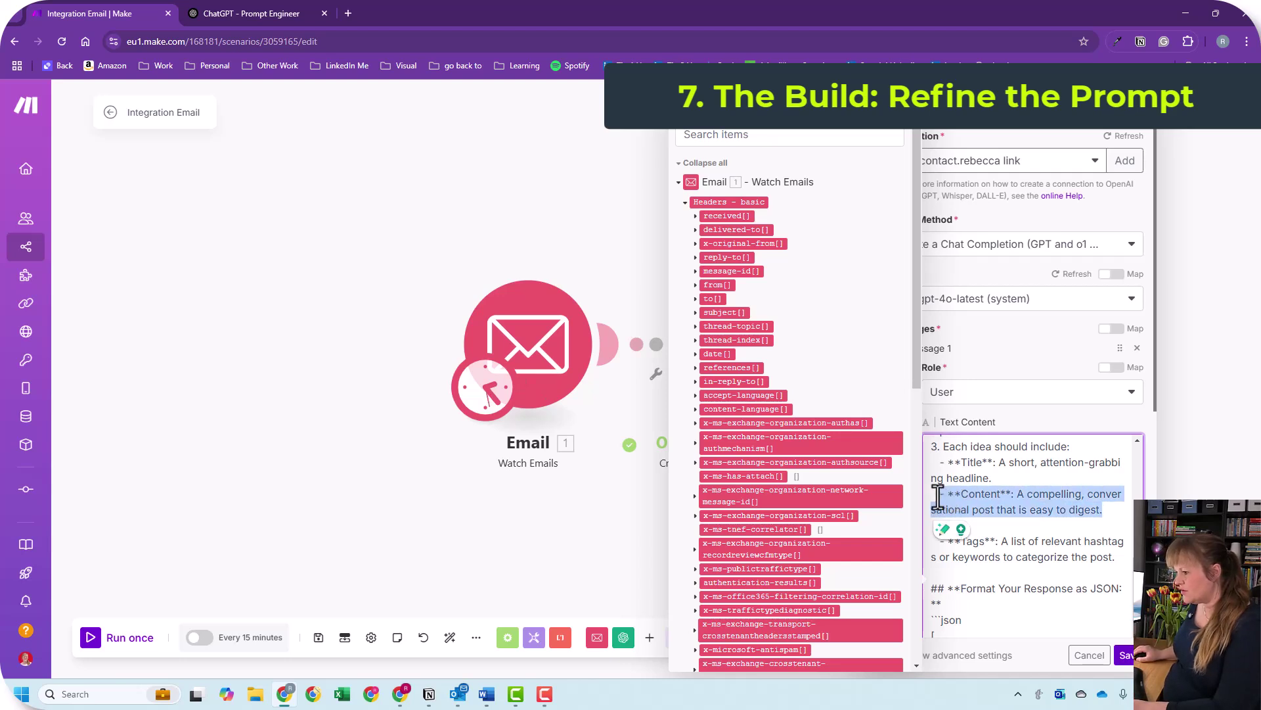
{"action": "key", "text": "ctrl+c"}
{"action": "left_click", "coordinate": [999, 525]}
{"action": "key", "text": "ctrl+v"}
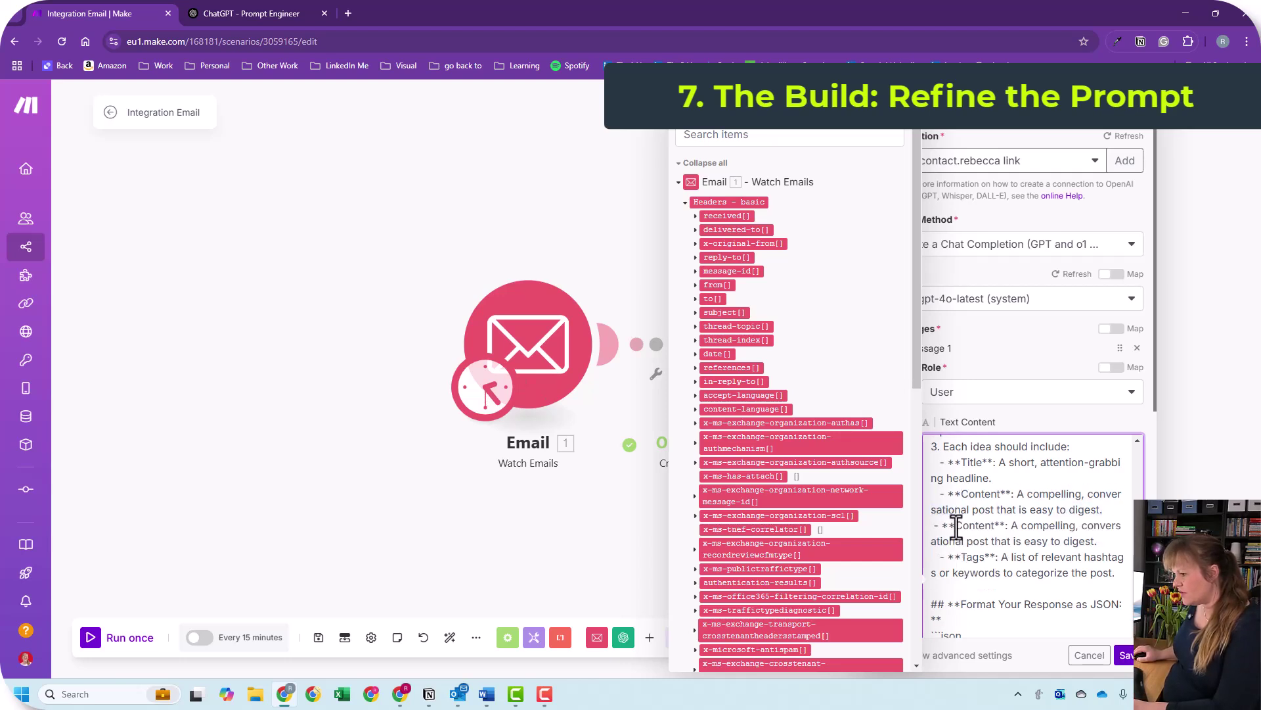
Rename the duplicated "Content" bullet in the prompt's Instructions to "Original copy".
{"action": "left_click", "coordinate": [959, 526]}
{"action": "type", "text": "original co"}
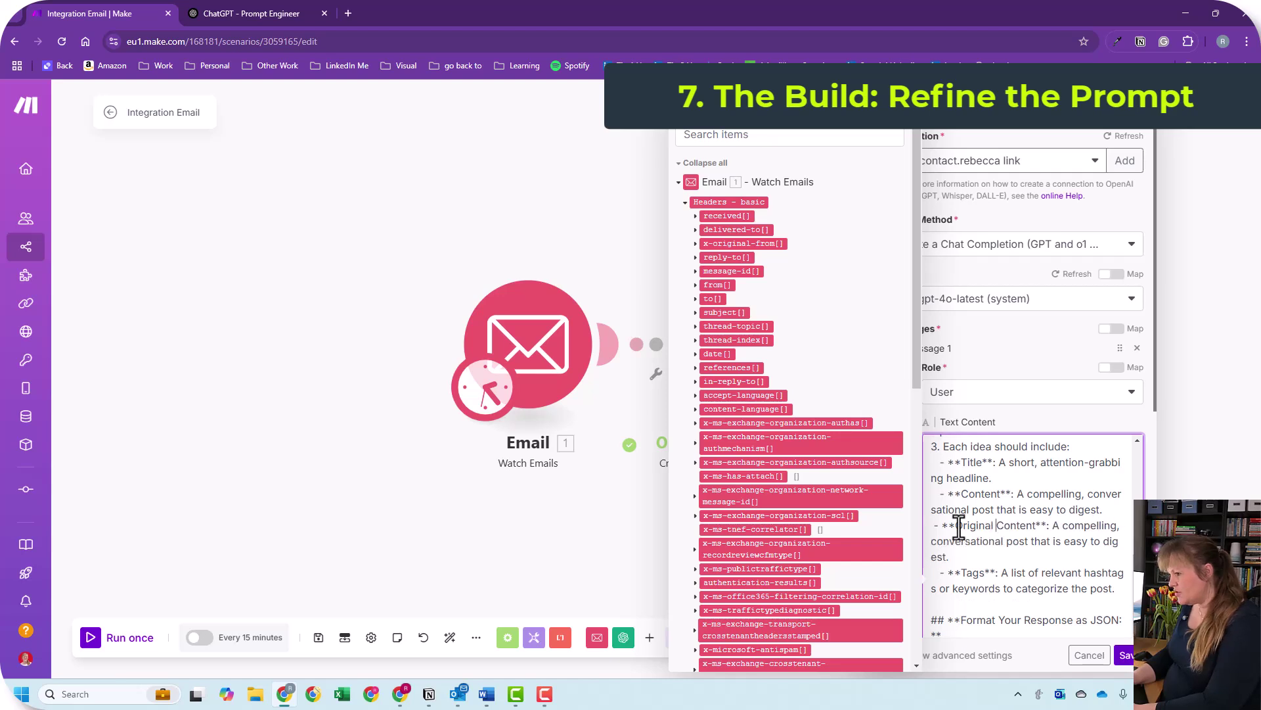
{"action": "type", "text": "py"}
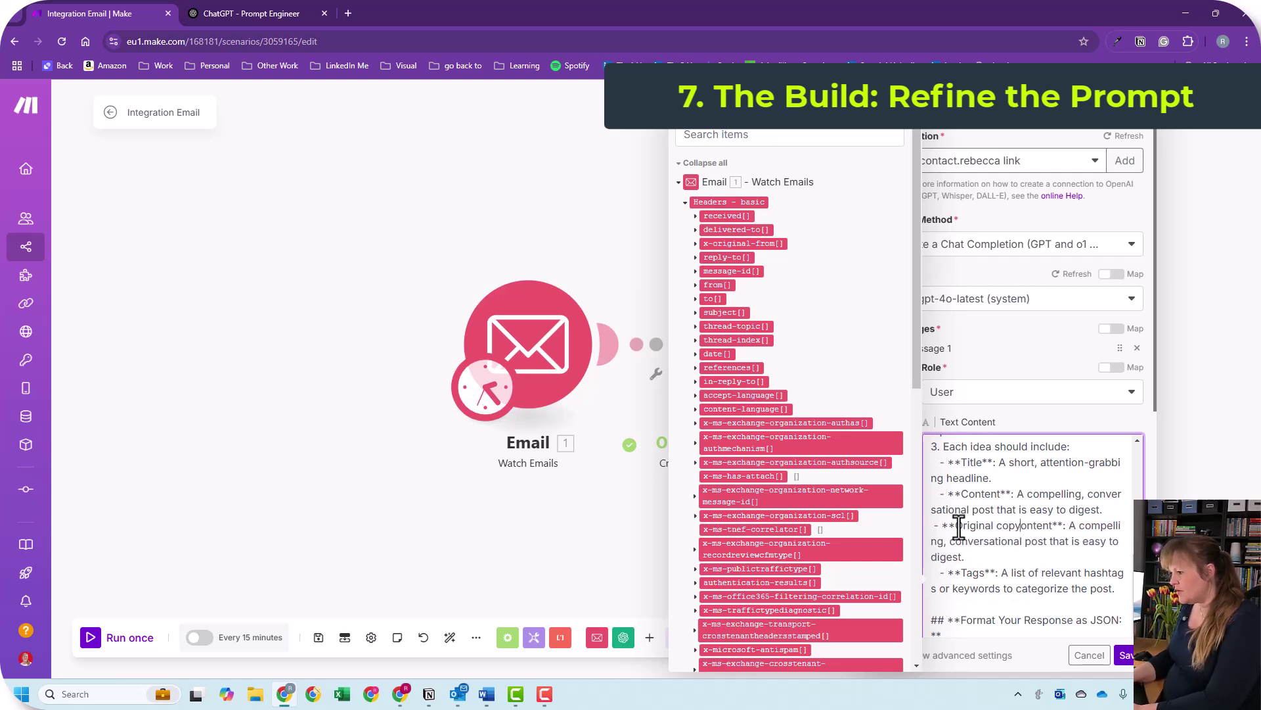
{"action": "key", "text": "Delete"}
{"action": "key", "text": "Delete"}
{"action": "key", "text": "Delete"}
{"action": "key", "text": "Delete"}
{"action": "key", "text": "Delete"}
{"action": "key", "text": "Delete"}
{"action": "key", "text": "Delete"}
{"action": "key", "text": "Delete"}
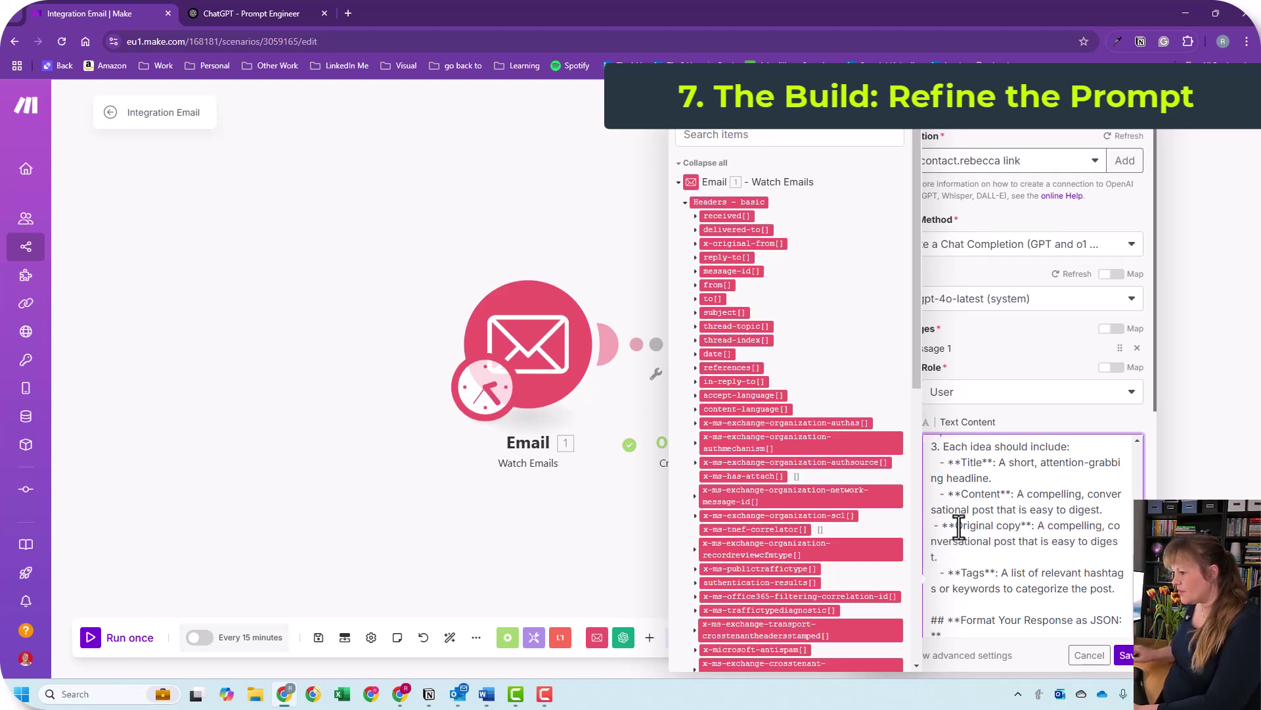
Replace the "Original copy" bullet's description with "Copy of the original text that prompted this idea".
{"action": "key", "text": "shift+Down"}
{"action": "key", "text": "shift+Down"}
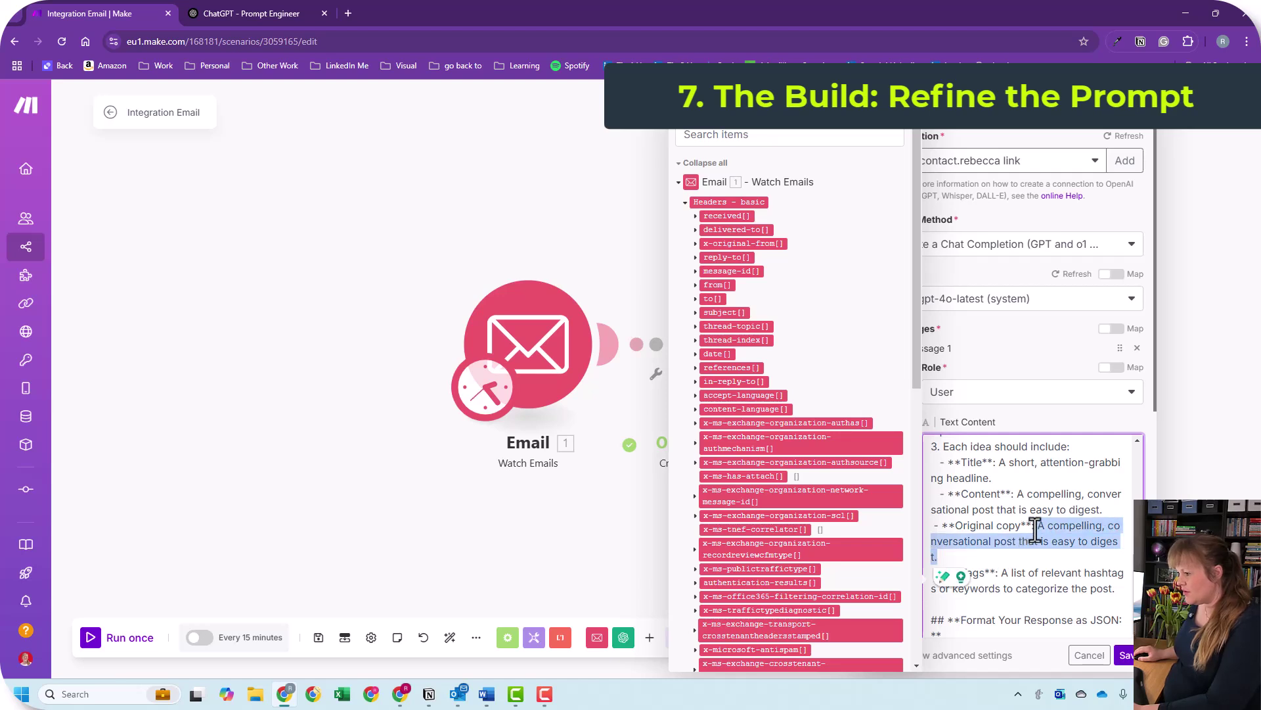
{"action": "key", "text": "Delete"}
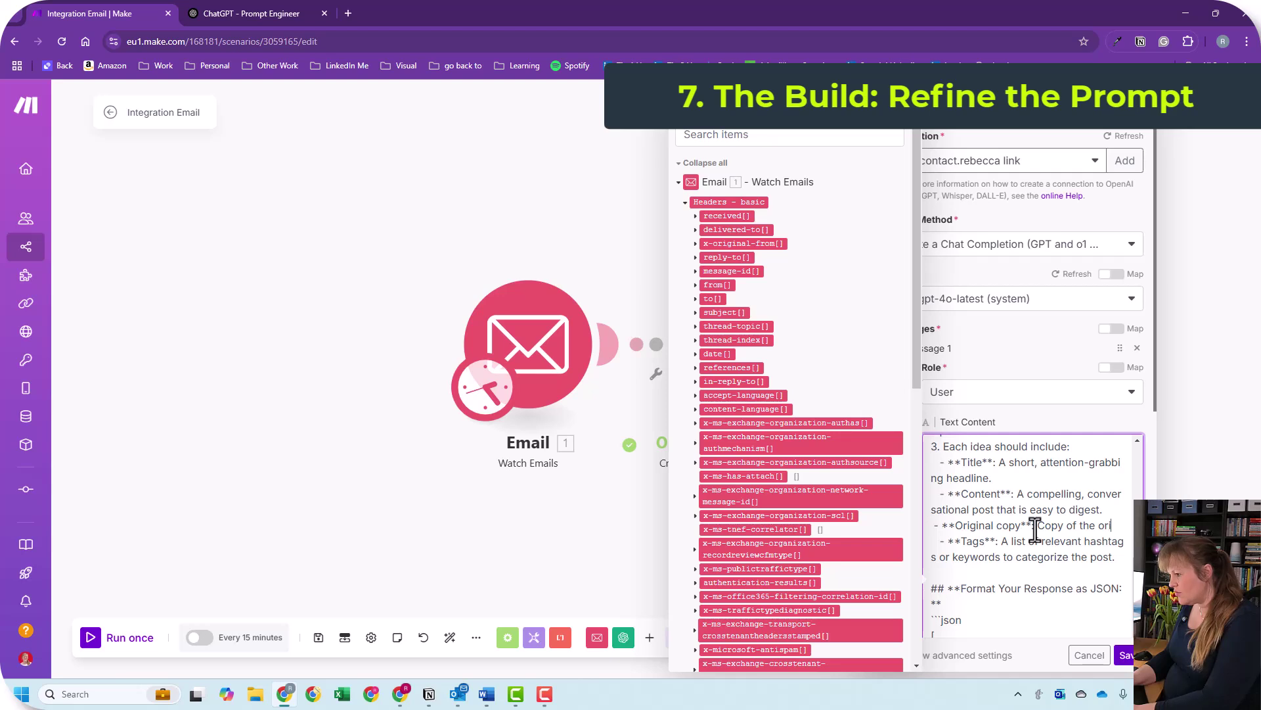
{"action": "type", "text": "Copy of the original text that prompted this idea"}
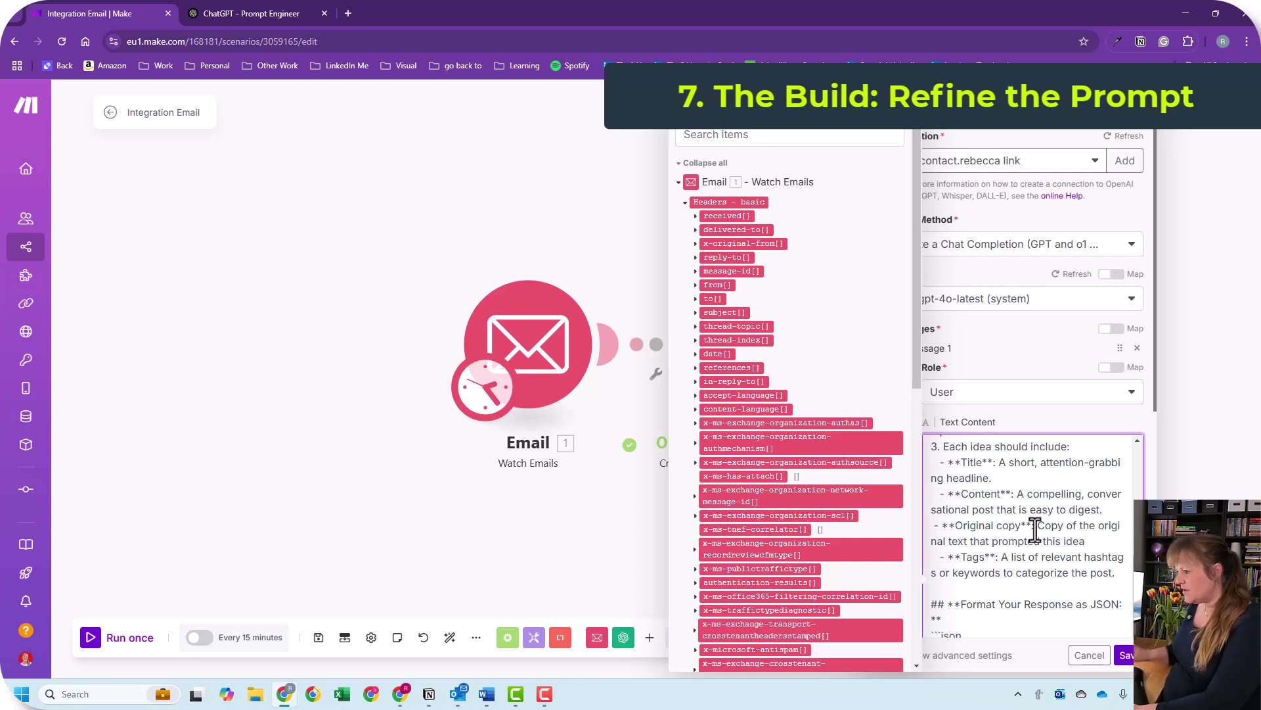
Duplicate the "content" entry in the first JSON example object above "tags" and rename the copy's key to "original".
{"action": "scroll", "coordinate": [1036, 528], "scroll_direction": "down", "scroll_amount": 2}
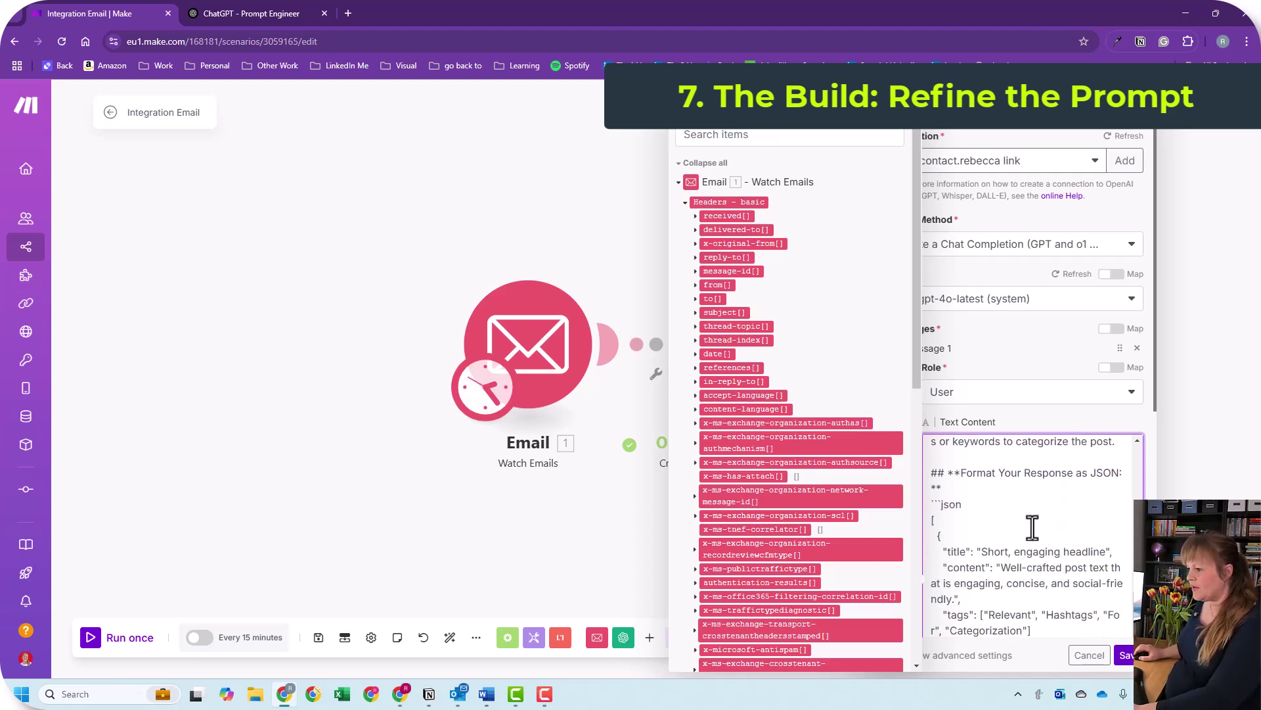
{"action": "scroll", "coordinate": [1033, 526], "scroll_direction": "down", "scroll_amount": 1}
{"action": "left_click", "coordinate": [984, 533]}
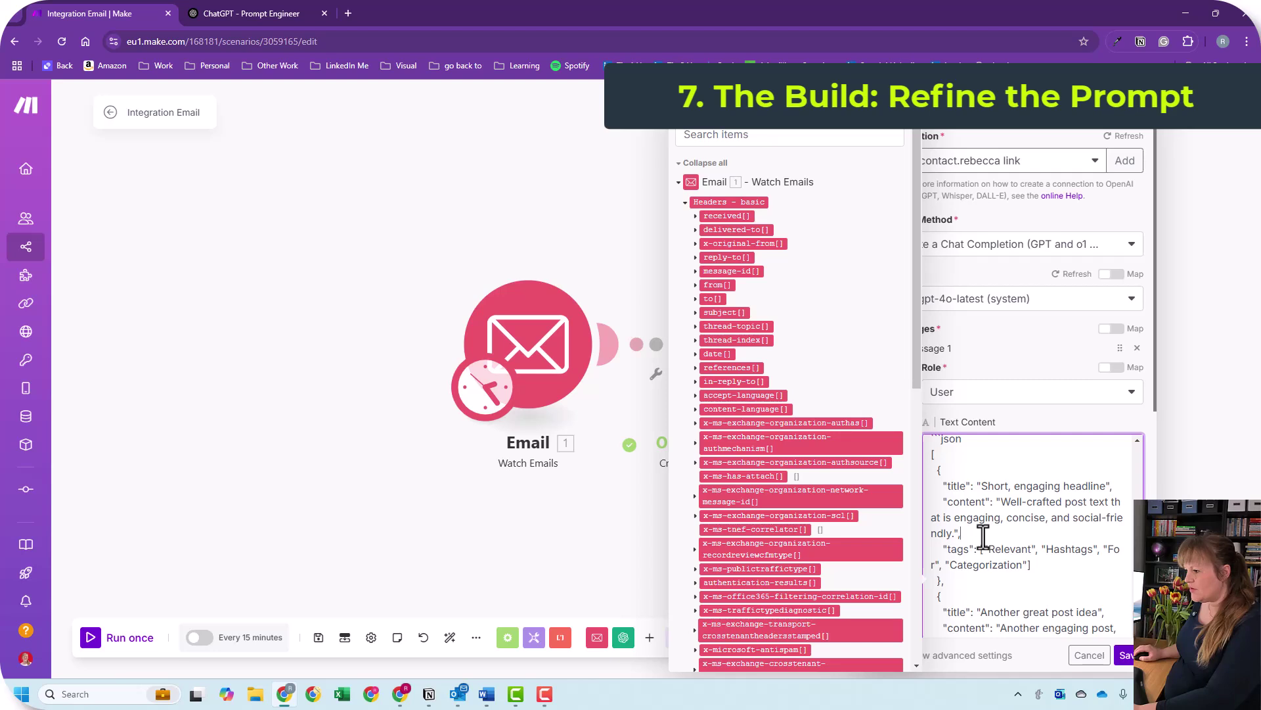
{"action": "left_click_drag", "start_coordinate": [980, 537], "coordinate": [943, 505]}
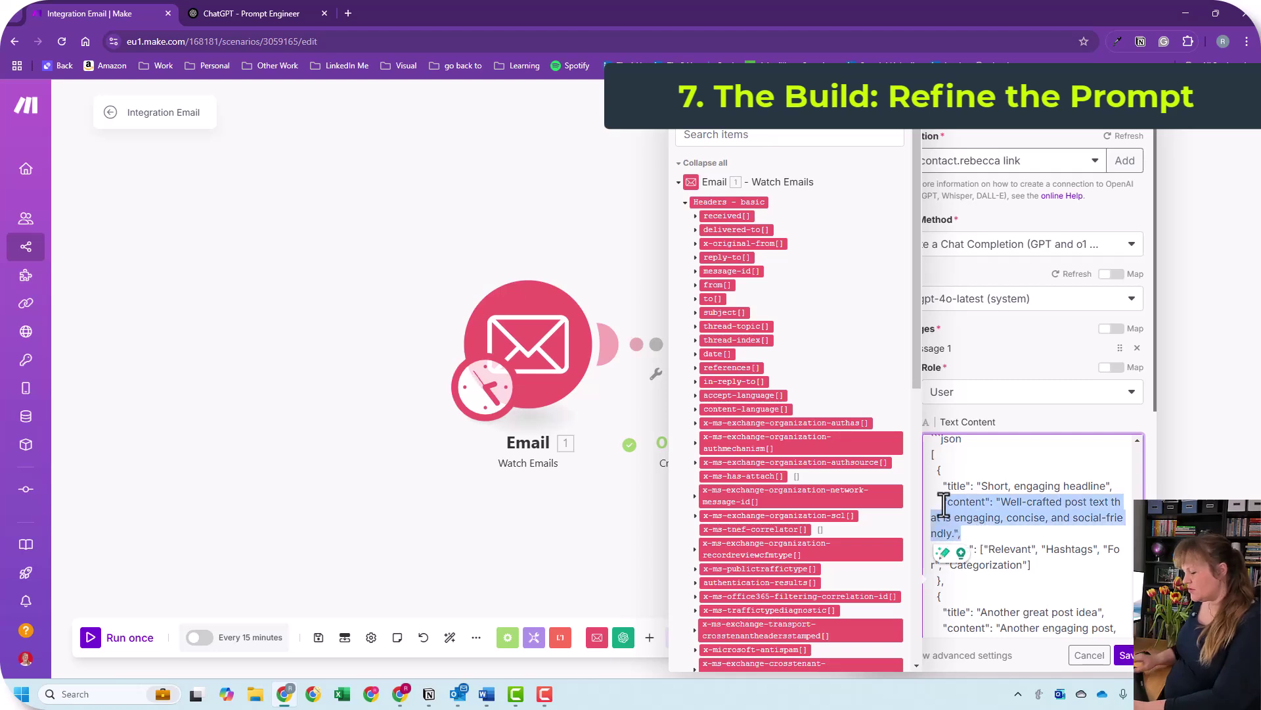
{"action": "key", "text": "ctrl+c"}
{"action": "key", "text": "Right"}
{"action": "key", "text": "Return"}
{"action": "key", "text": "ctrl+v"}
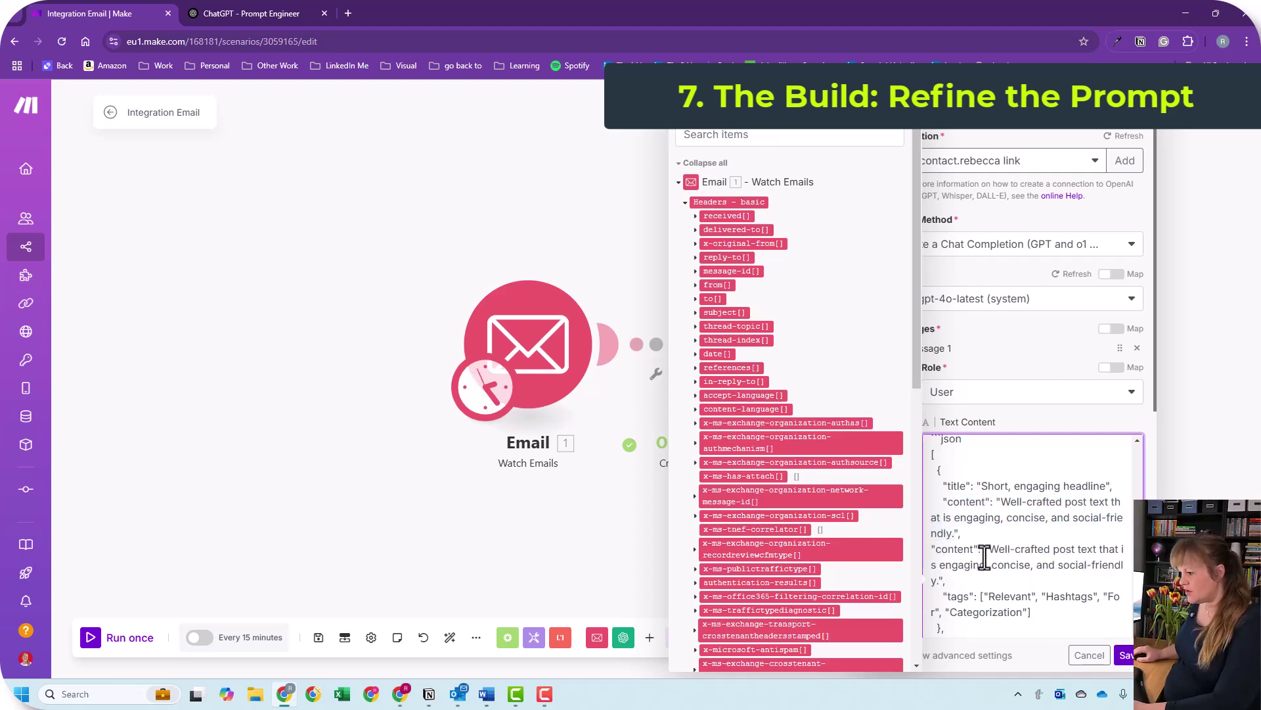
{"action": "left_click_drag", "start_coordinate": [974, 549], "coordinate": [943, 552]}
{"action": "type", "text": "original"}
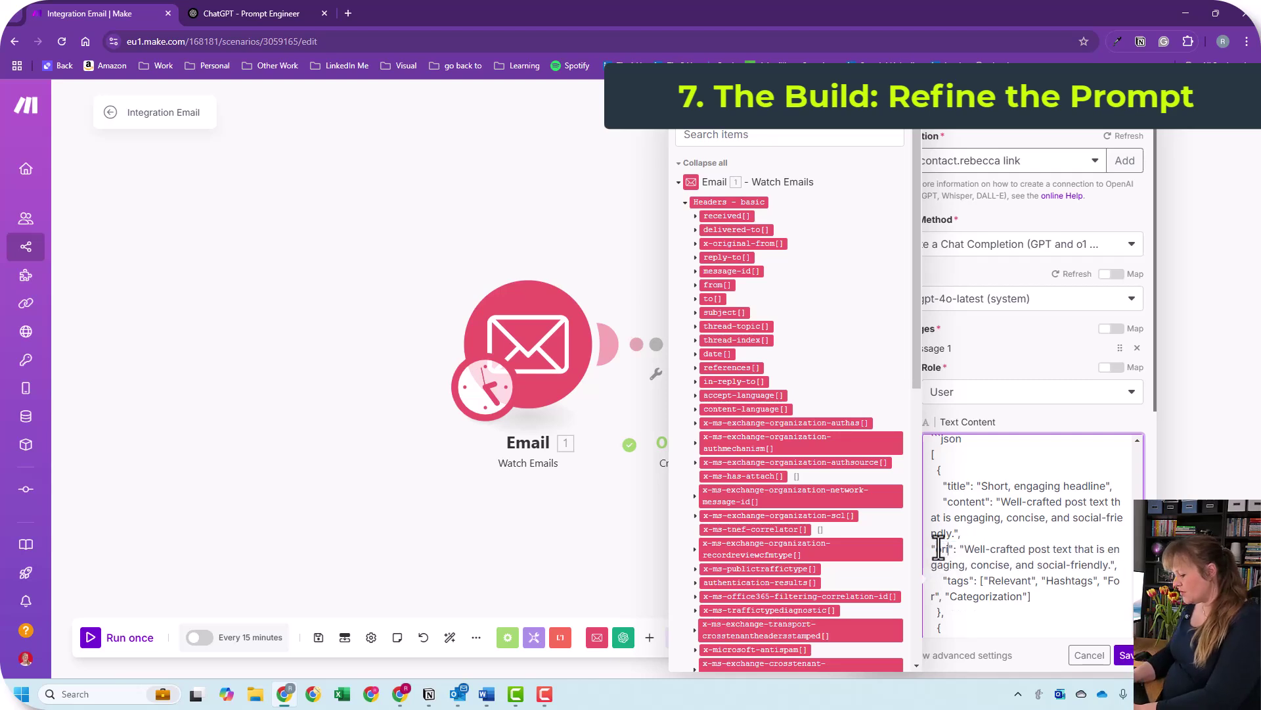
Shorten the "Original copy" bullet label in the Instructions to "Original" to match the JSON key.
{"action": "scroll", "coordinate": [992, 510], "scroll_direction": "up", "scroll_amount": 1}
{"action": "scroll", "coordinate": [993, 511], "scroll_direction": "up", "scroll_amount": 3}
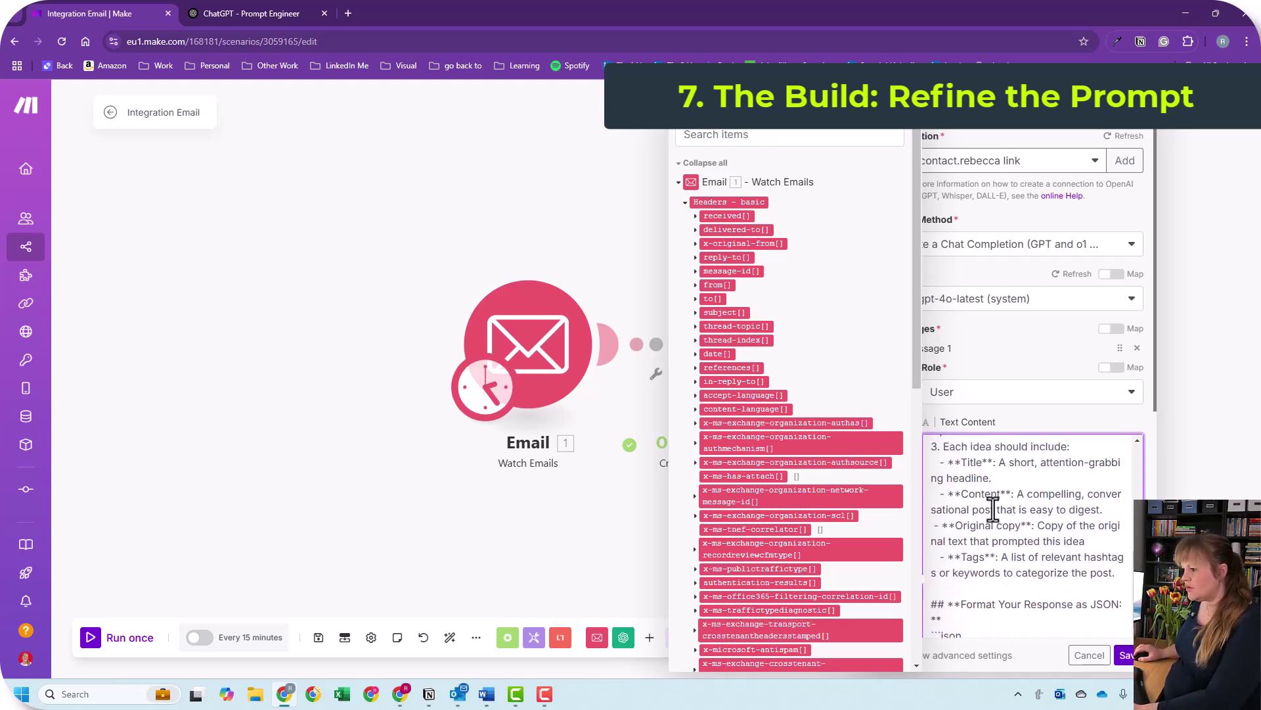
{"action": "left_click", "coordinate": [994, 525]}
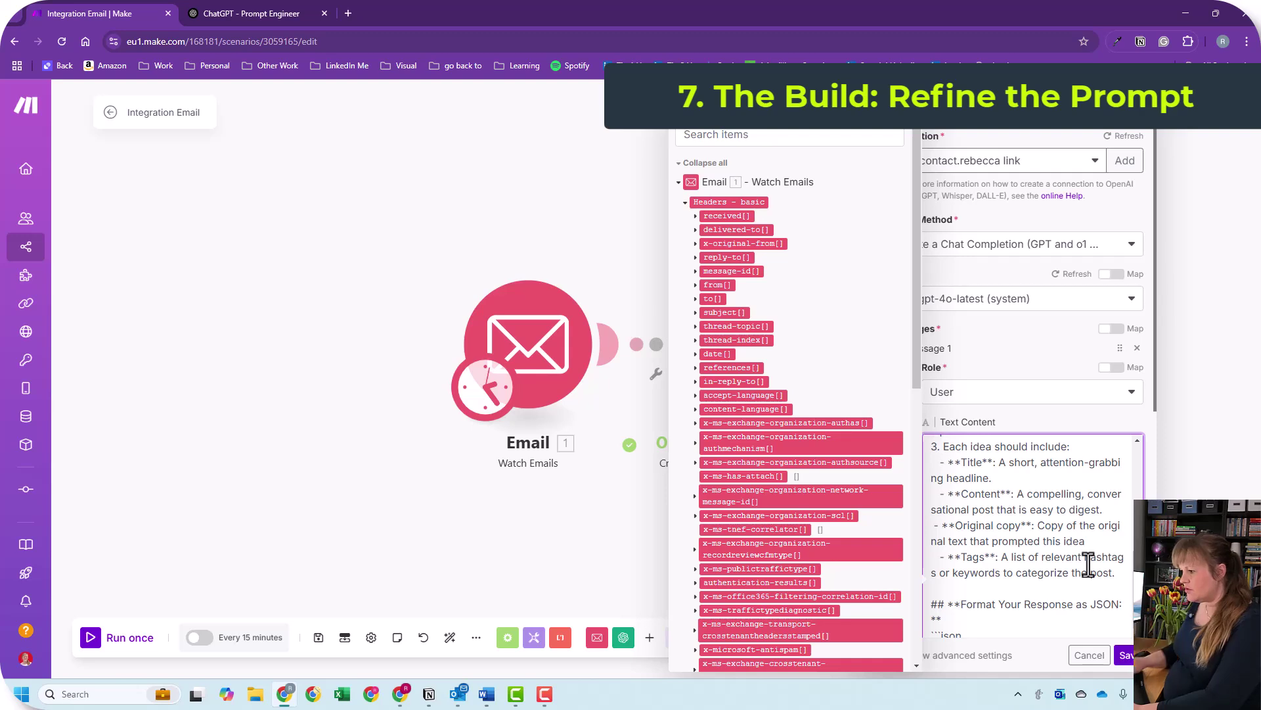
{"action": "key", "text": "Delete"}
{"action": "key", "text": "Delete"}
{"action": "key", "text": "Delete"}
{"action": "key", "text": "Delete"}
{"action": "key", "text": "Delete"}
{"action": "scroll", "coordinate": [1088, 563], "scroll_direction": "down", "scroll_amount": 5}
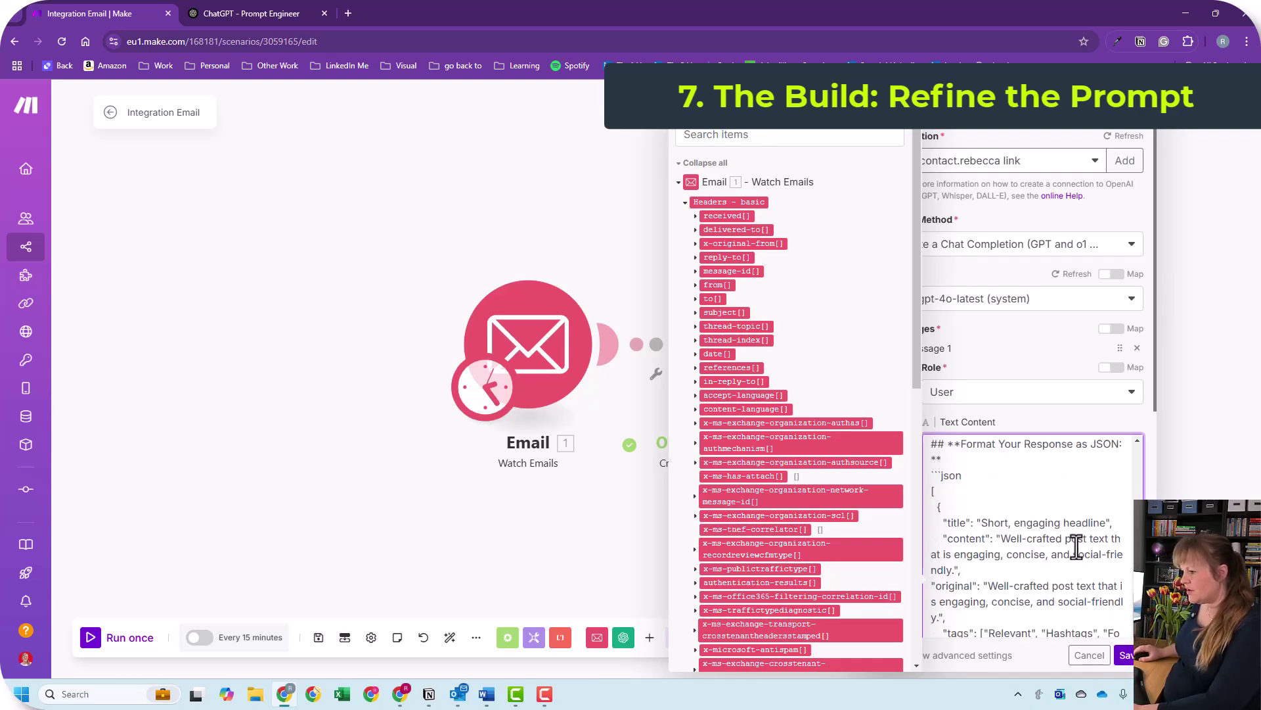
{"action": "scroll", "coordinate": [979, 539], "scroll_direction": "down", "scroll_amount": 2}
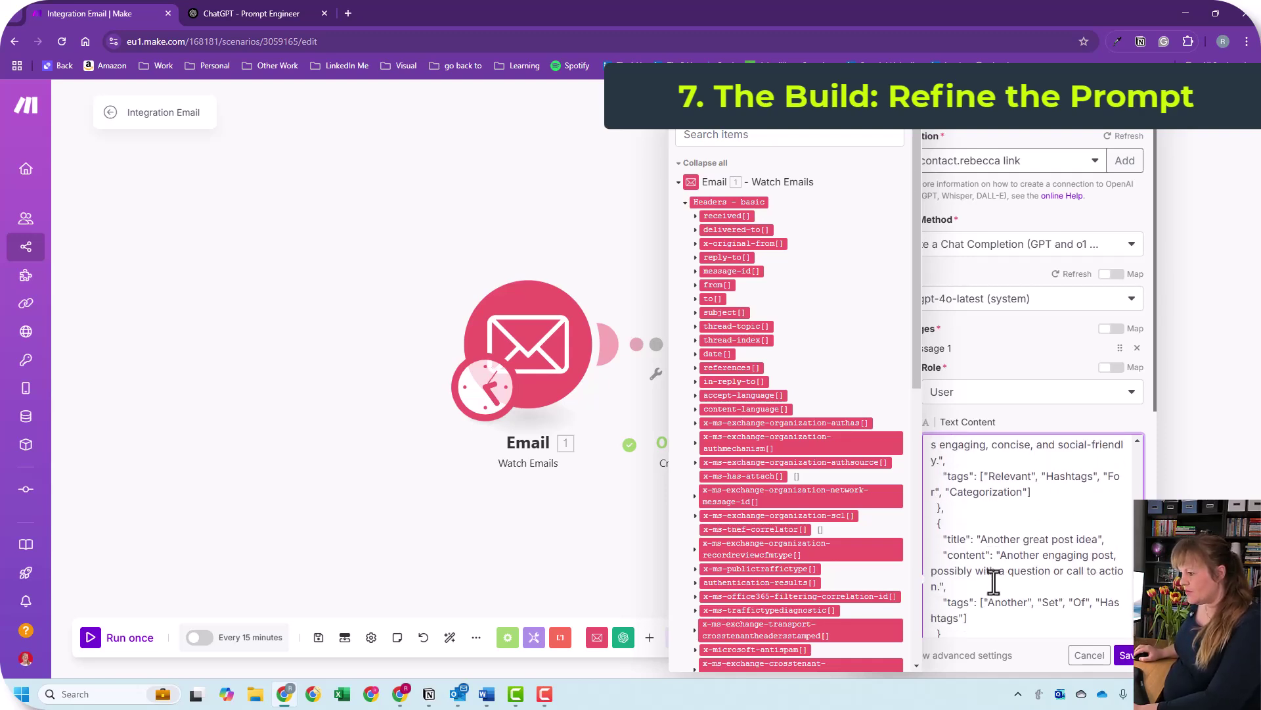
{"action": "scroll", "coordinate": [972, 565], "scroll_direction": "down", "scroll_amount": 2}
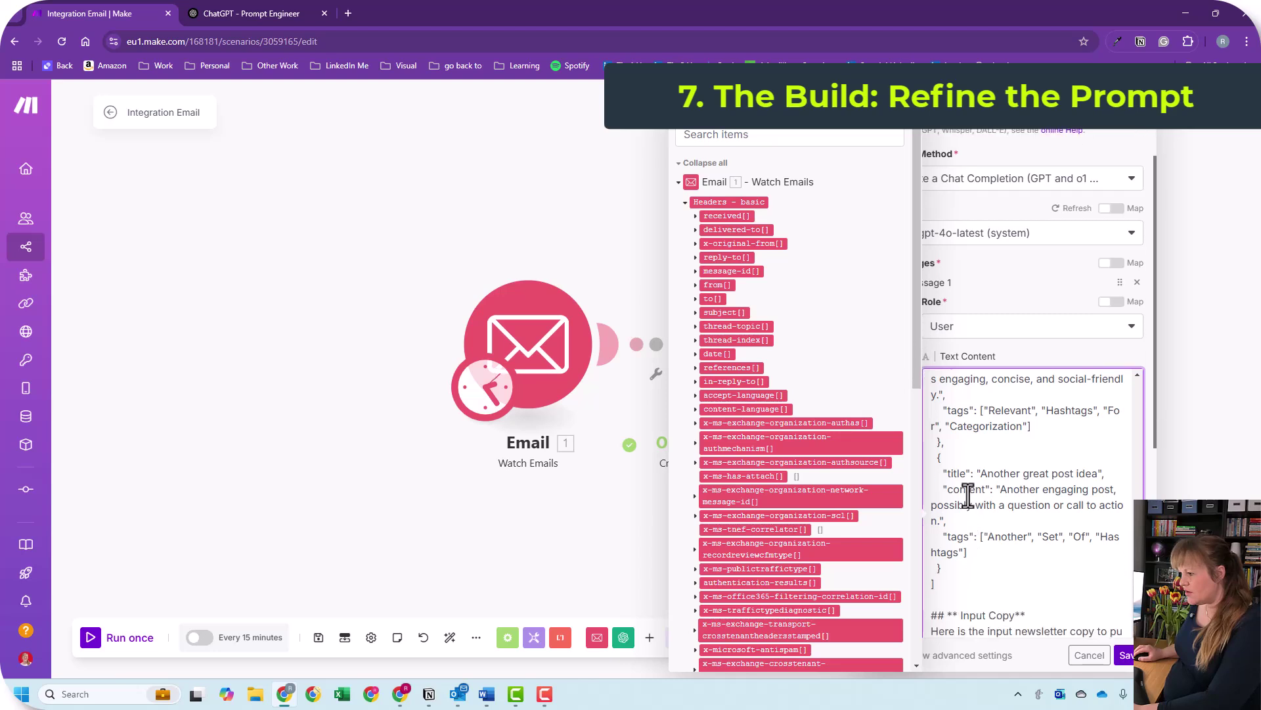
{"action": "scroll", "coordinate": [968, 497], "scroll_direction": "up", "scroll_amount": 1}
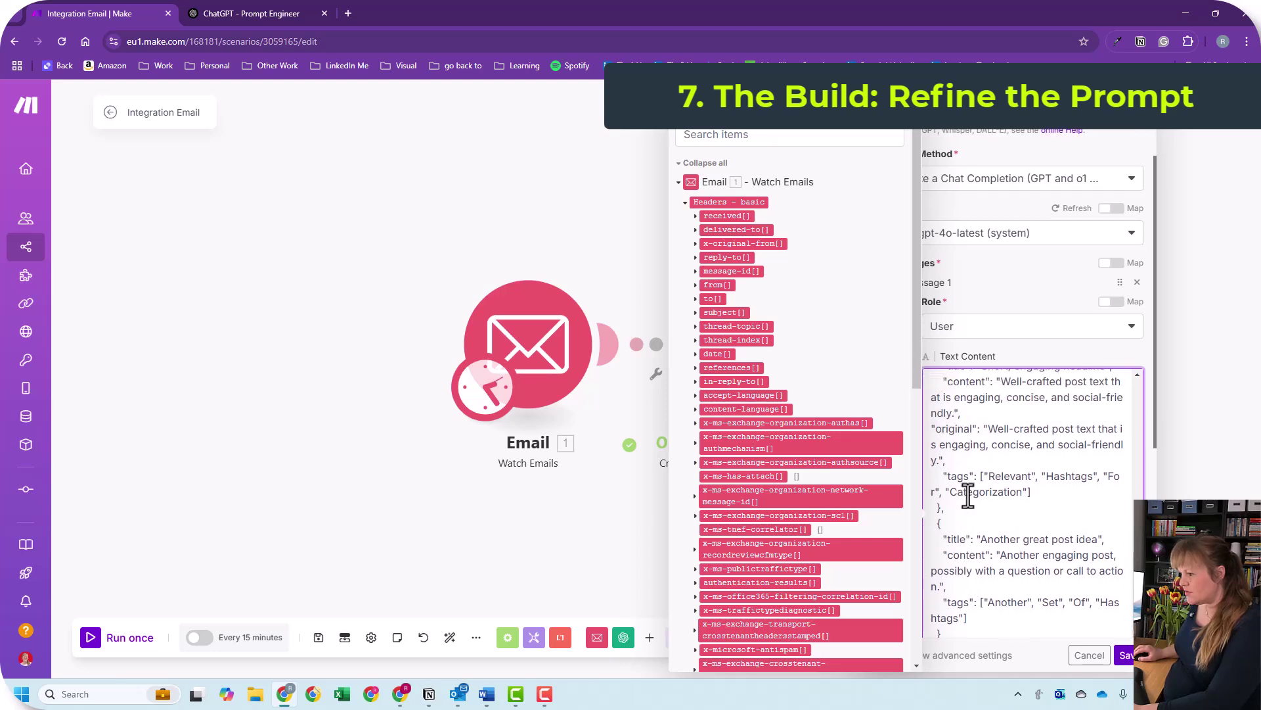
{"action": "scroll", "coordinate": [1005, 446], "scroll_direction": "up", "scroll_amount": 2}
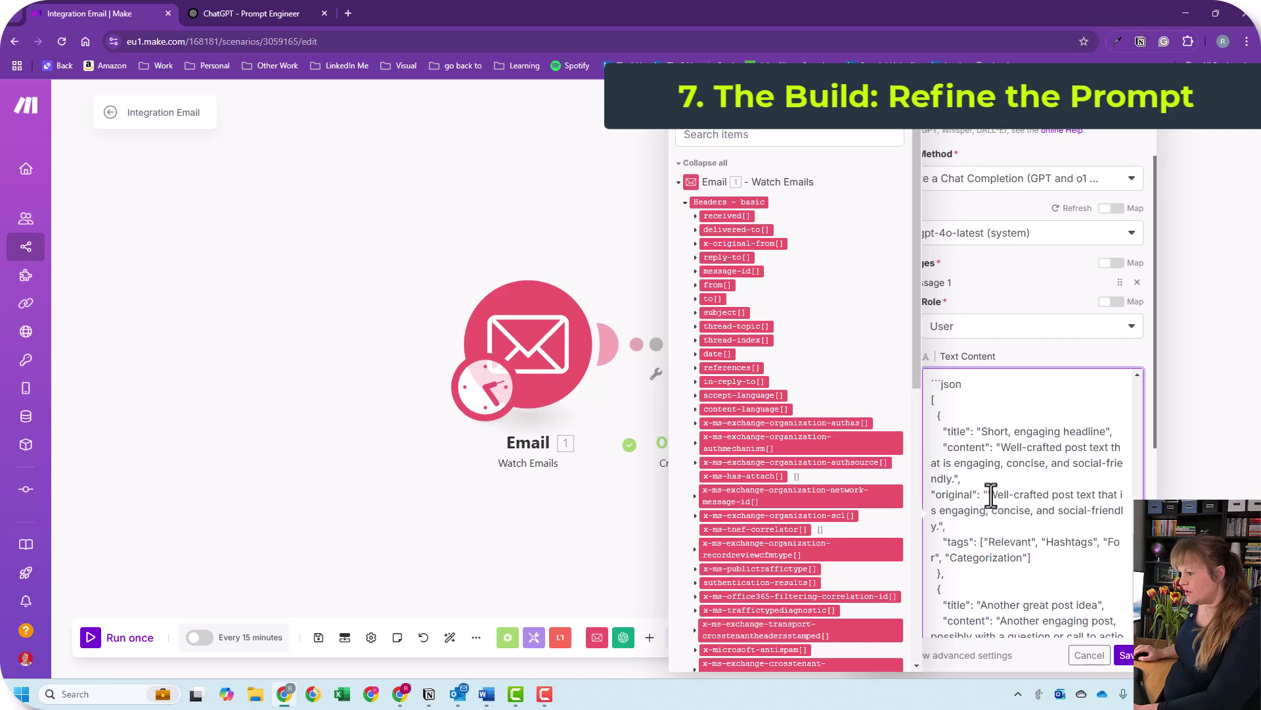
{"action": "left_click", "coordinate": [503, 345]}
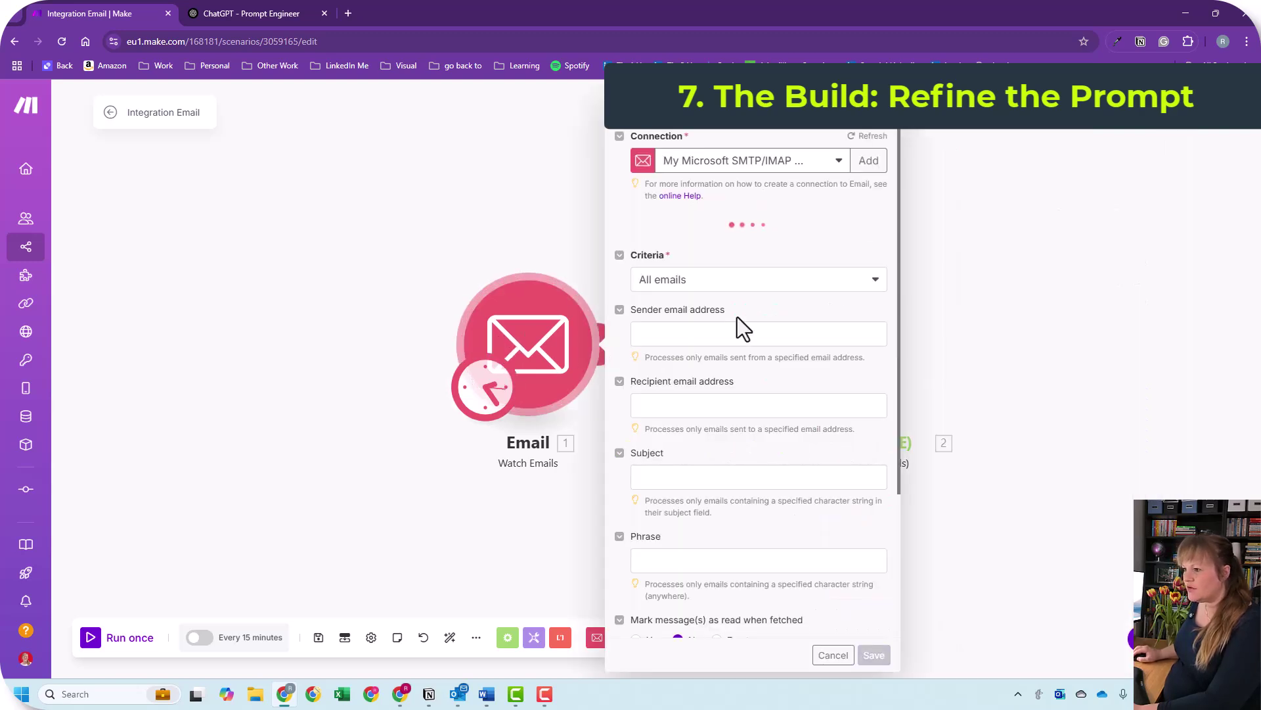
{"action": "left_click", "coordinate": [952, 326]}
{"action": "left_click", "coordinate": [782, 380]}
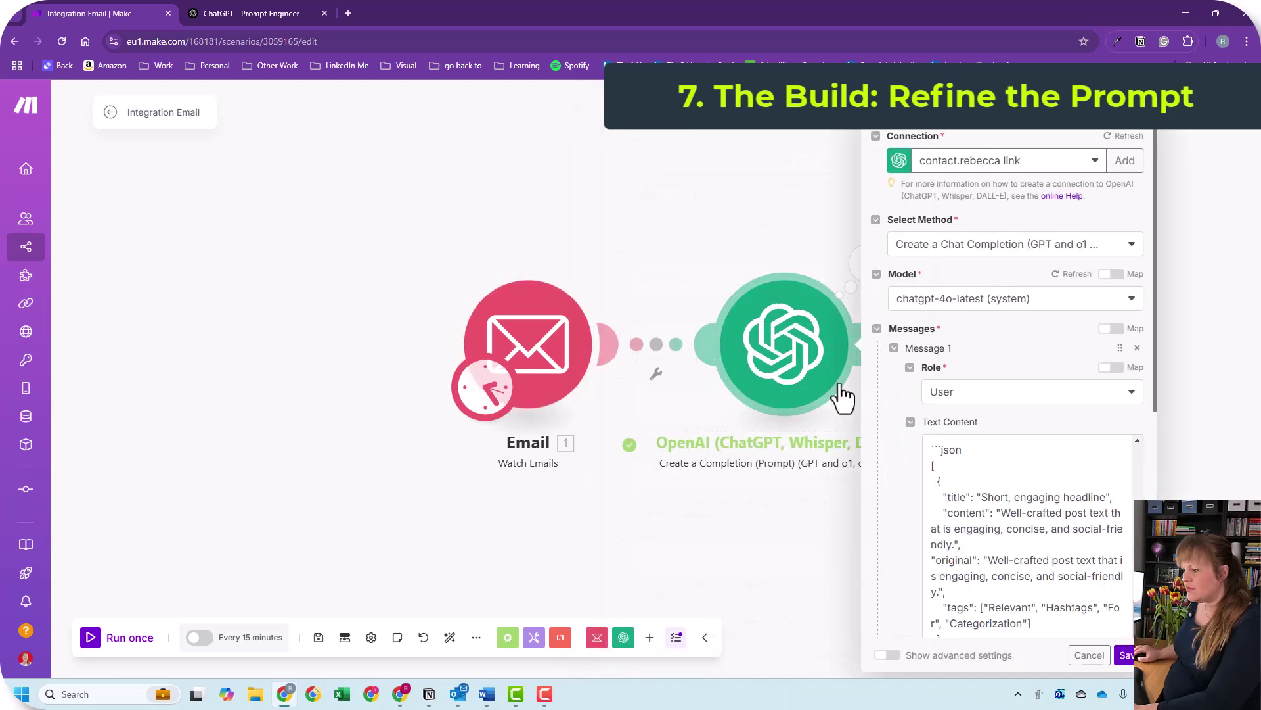
Replace the value of "original" in the first JSON example with "Text as it appears in the original newsletter or content.".
{"action": "scroll", "coordinate": [1091, 532], "scroll_direction": "down", "scroll_amount": 3}
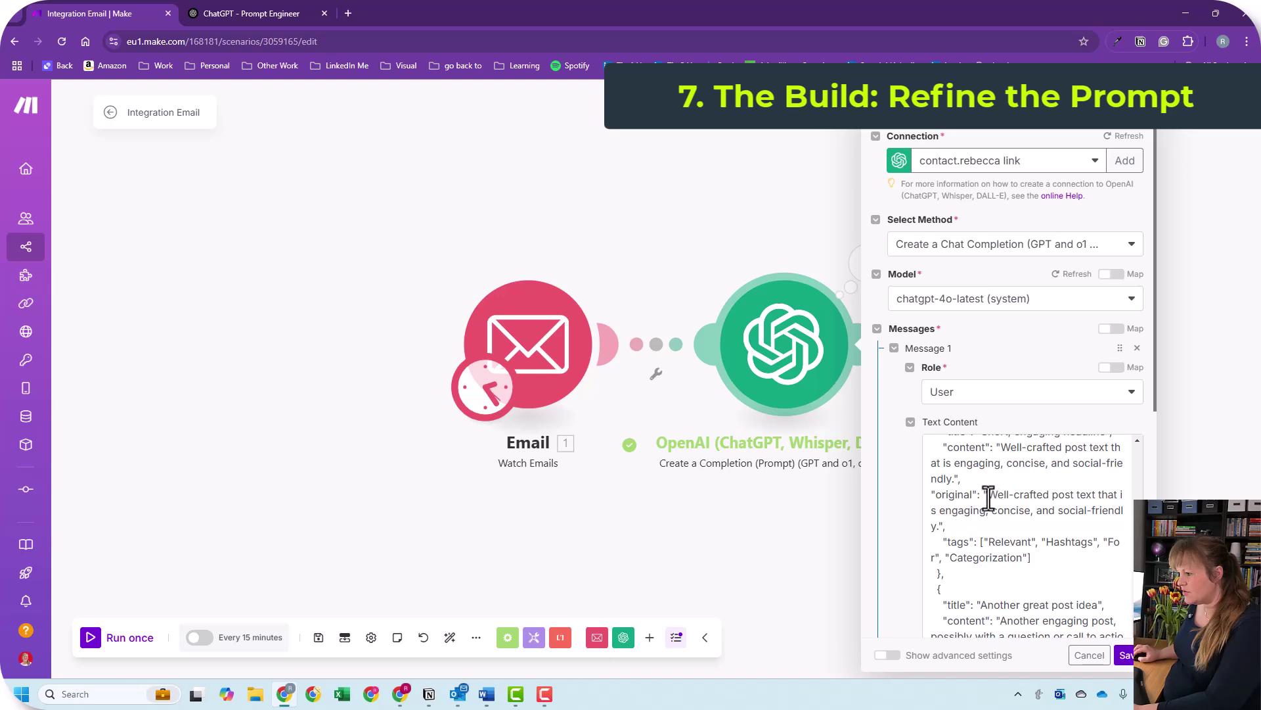
{"action": "left_click_drag", "start_coordinate": [989, 495], "coordinate": [936, 524]}
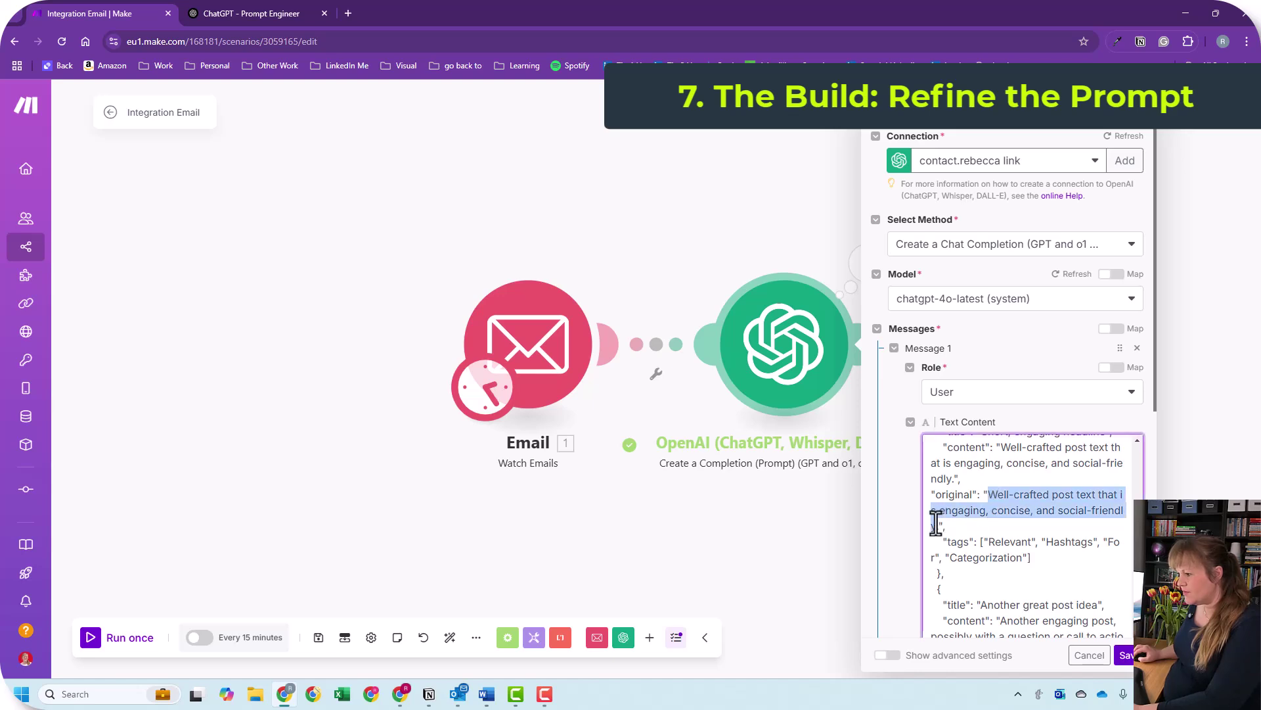
{"action": "type", "text": "Text "}
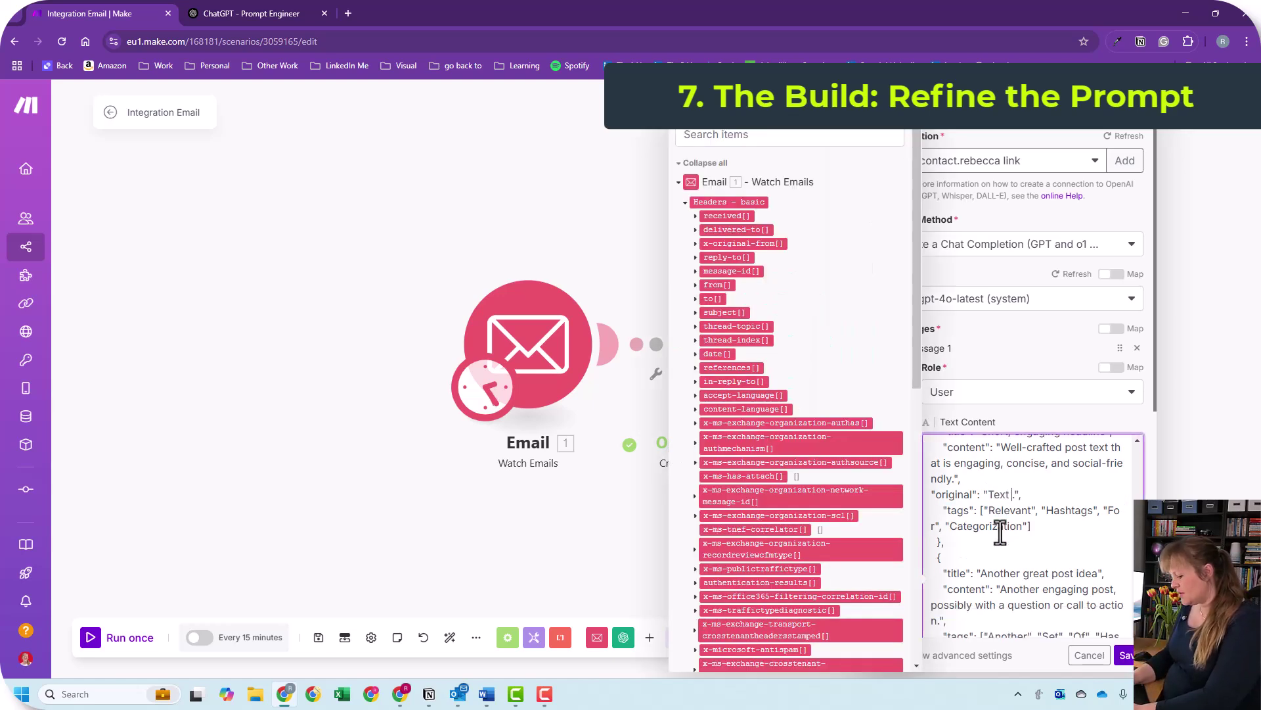
{"action": "type", "text": "as it appears in the"}
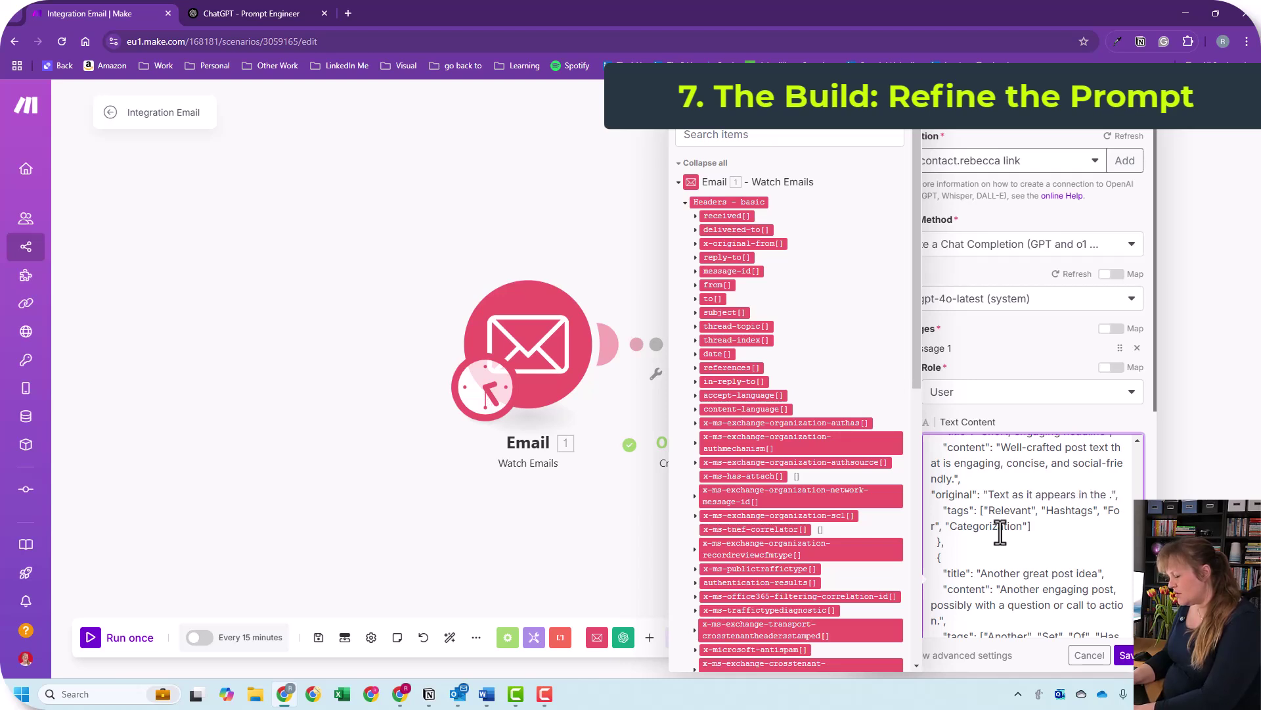
{"action": "type", "text": " origianl ne"}
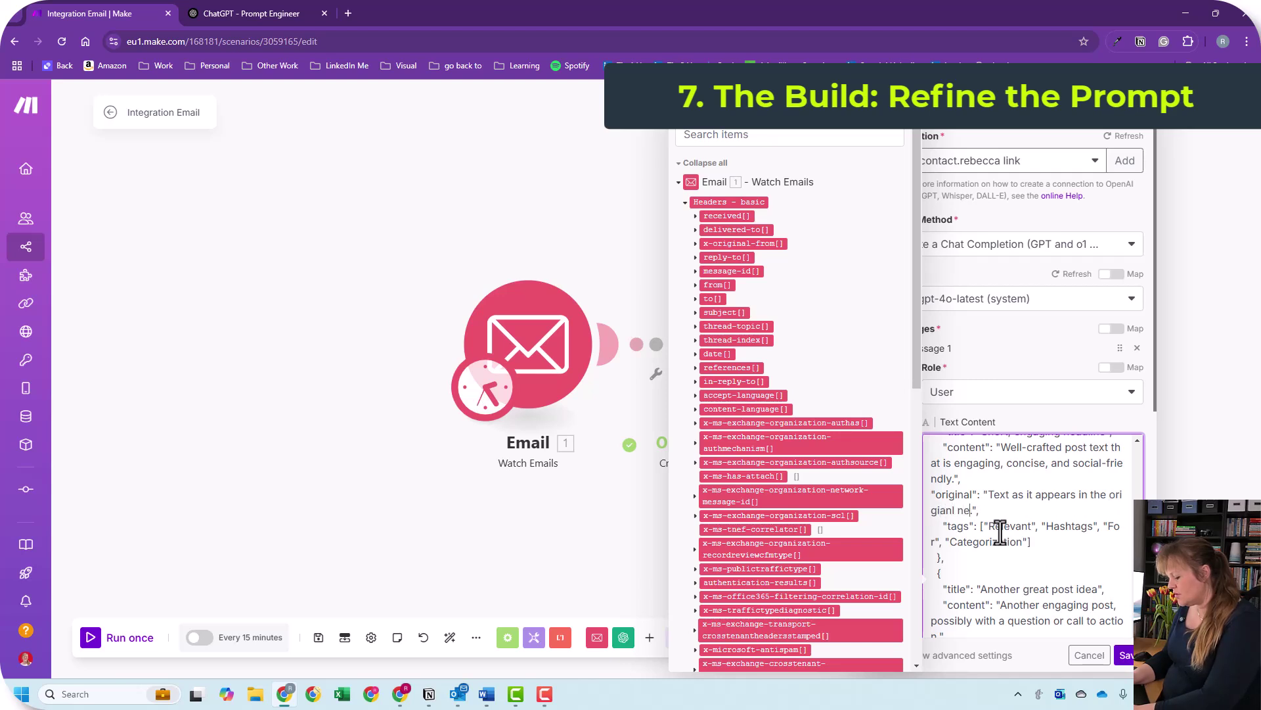
{"action": "type", "text": "wslteer ot"}
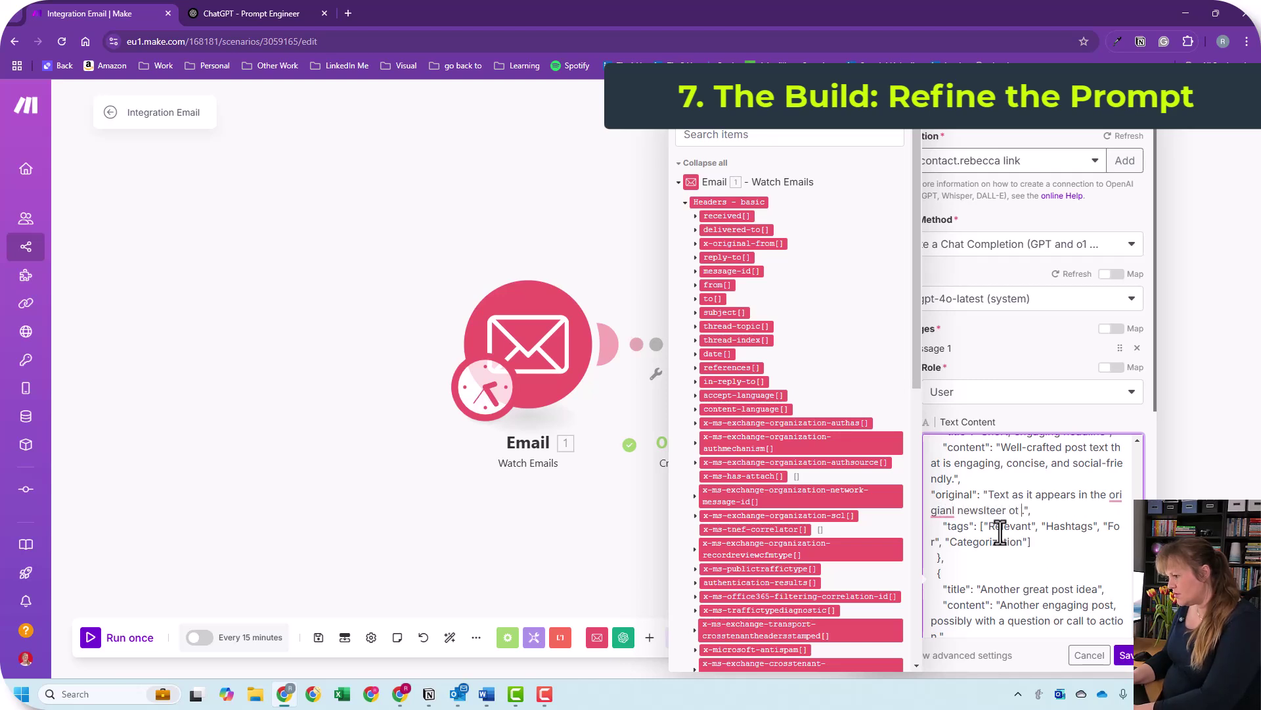
{"action": "key", "text": "BackSpace"}
{"action": "key", "text": "BackSpace"}
{"action": "key", "text": "BackSpace"}
{"action": "key", "text": "BackSpace"}
{"action": "key", "text": "BackSpace"}
{"action": "key", "text": "BackSpace"}
{"action": "key", "text": "BackSpace"}
{"action": "key", "text": "BackSpace"}
{"action": "key", "text": "BackSpace"}
{"action": "key", "text": "BackSpace"}
{"action": "key", "text": "BackSpace"}
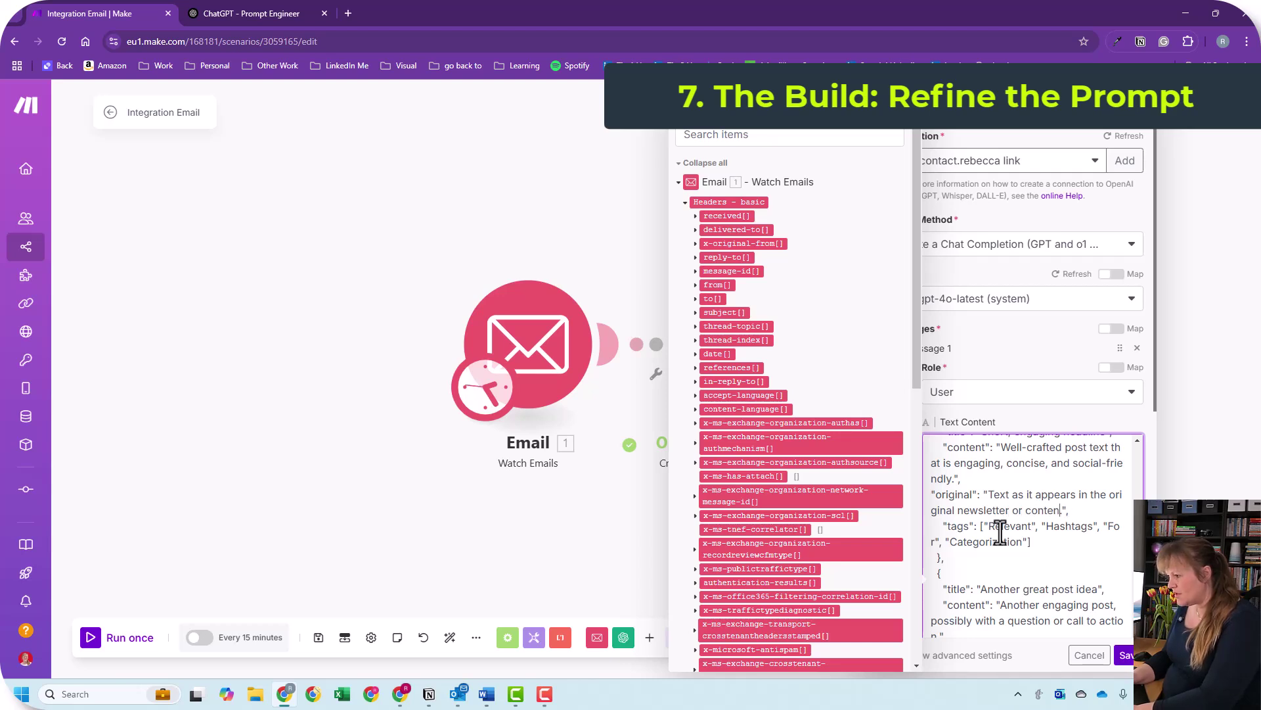
Copy the "original" entry into the second JSON example object, on its own line directly above "tags".
{"action": "left_click_drag", "start_coordinate": [1073, 510], "coordinate": [930, 494]}
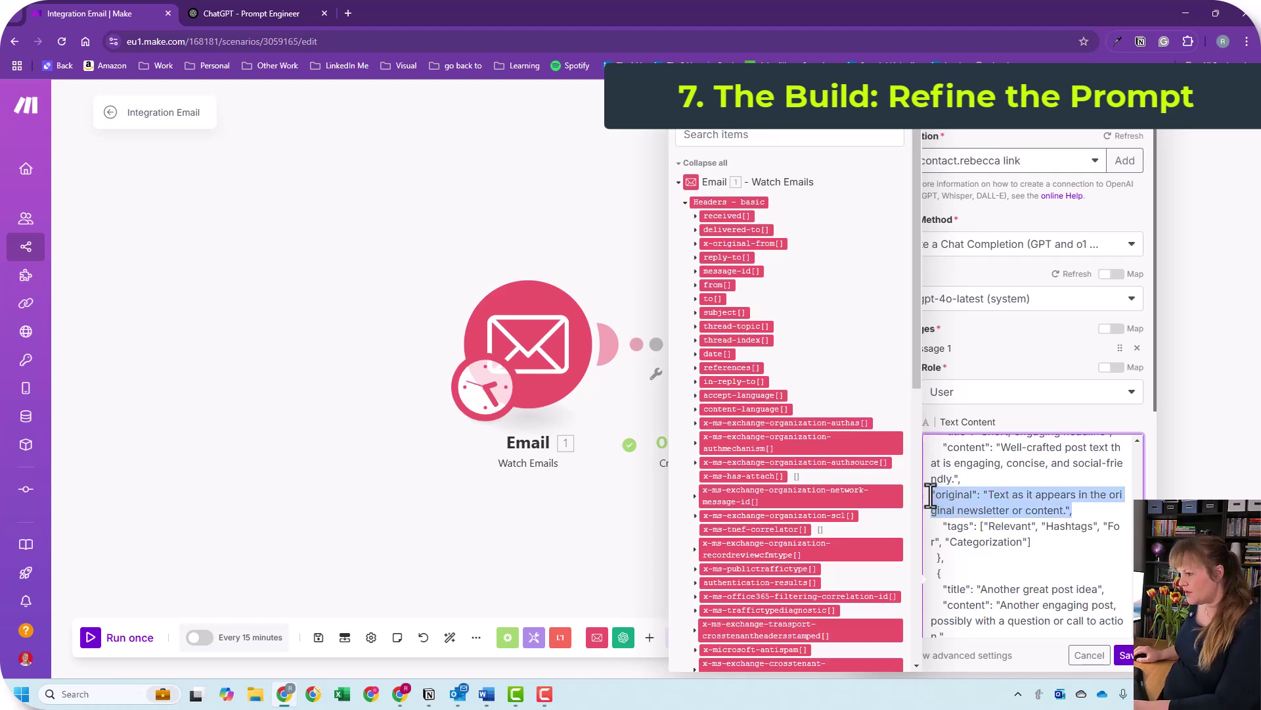
{"action": "scroll", "coordinate": [971, 545], "scroll_direction": "down", "scroll_amount": 5}
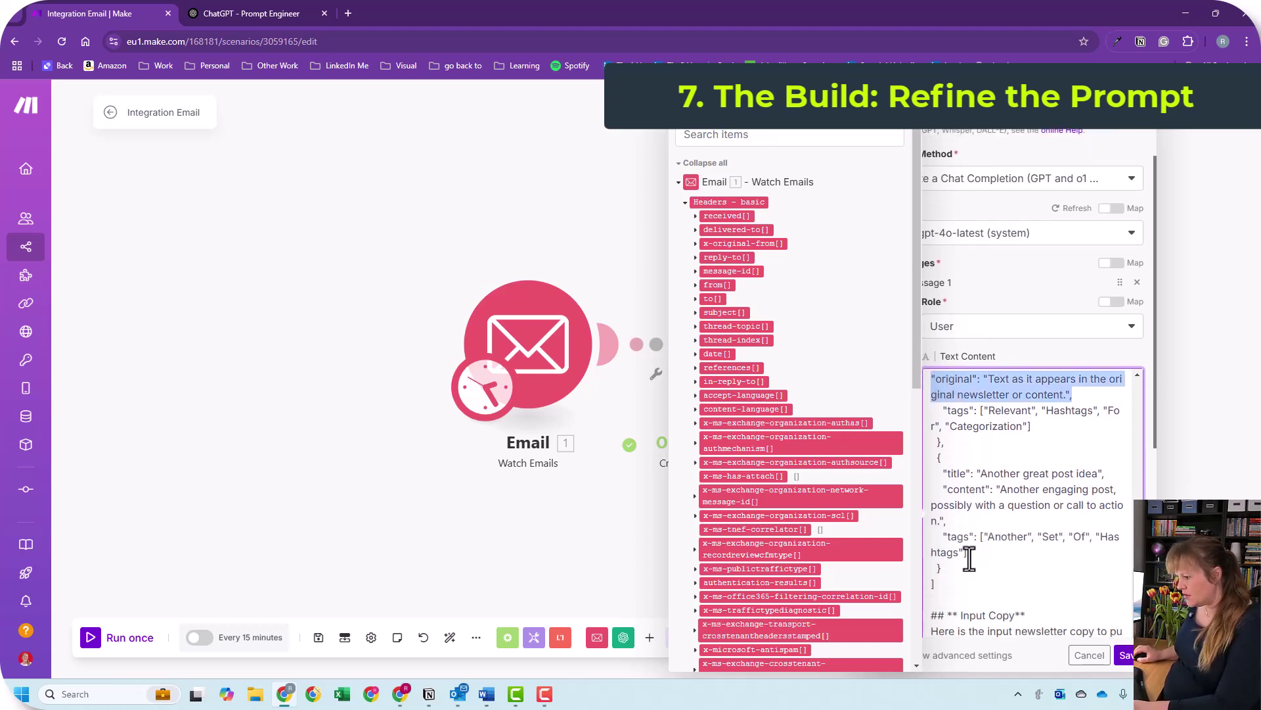
{"action": "key", "text": "ctrl+c"}
{"action": "left_click", "coordinate": [942, 537]}
{"action": "key", "text": "ctrl+v"}
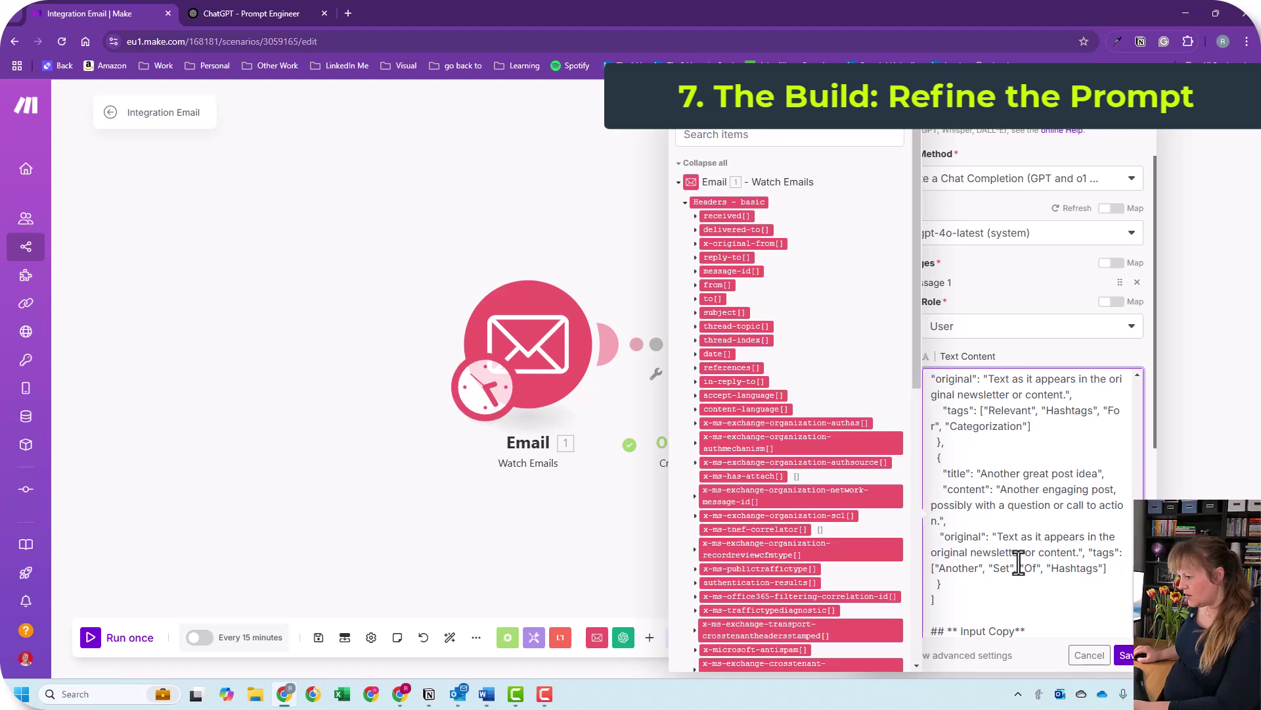
{"action": "key", "text": "Return"}
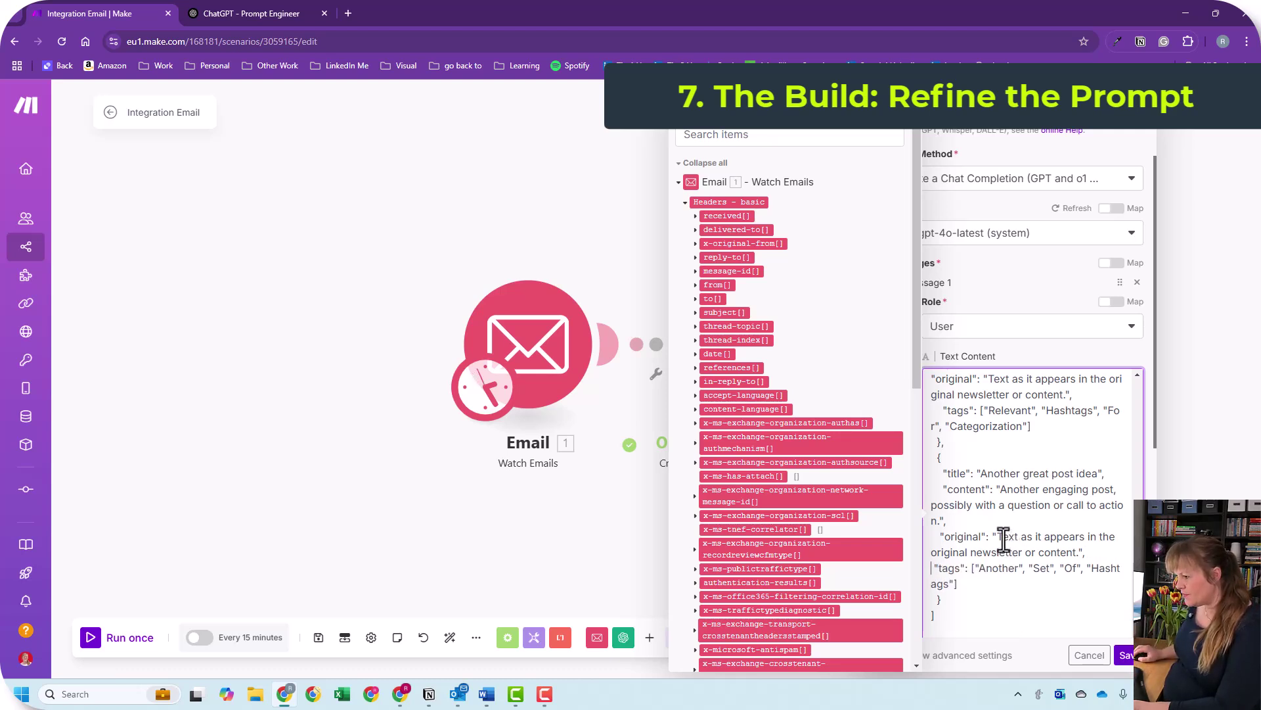
{"action": "scroll", "coordinate": [1018, 536], "scroll_direction": "down", "scroll_amount": 5}
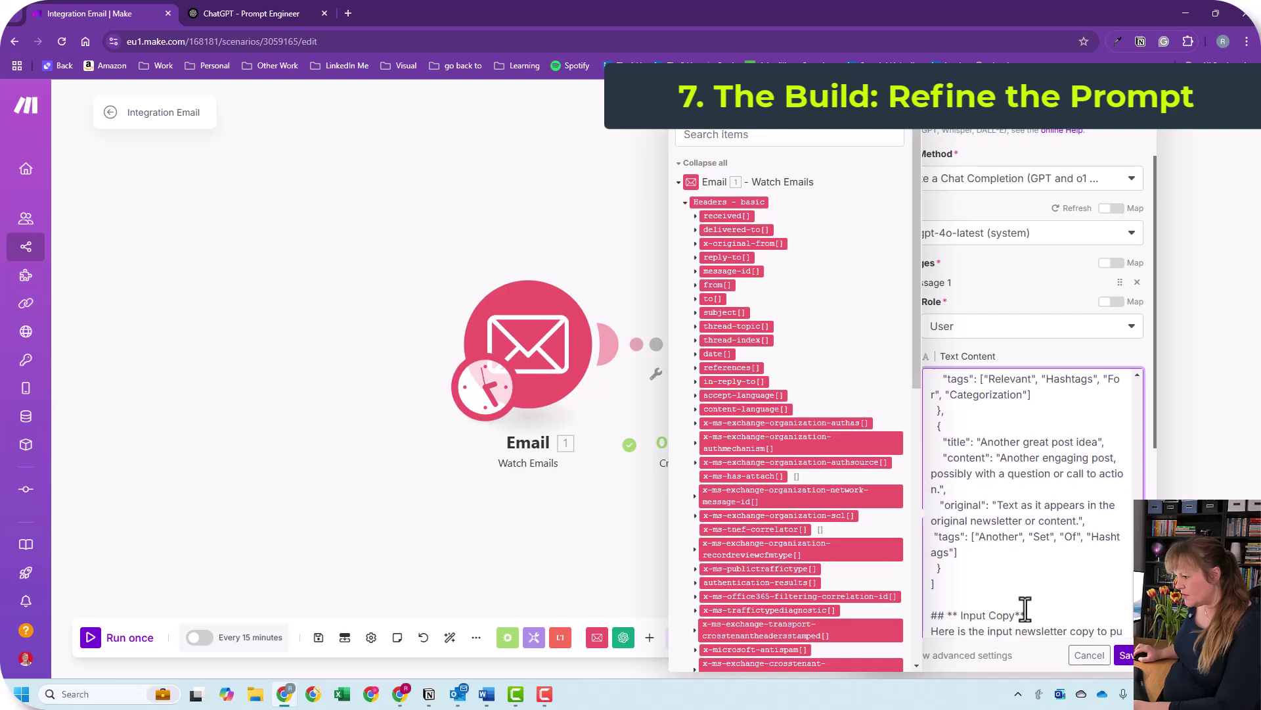
Save the edited prompt in the OpenAI module.
{"action": "left_click", "coordinate": [1125, 656]}
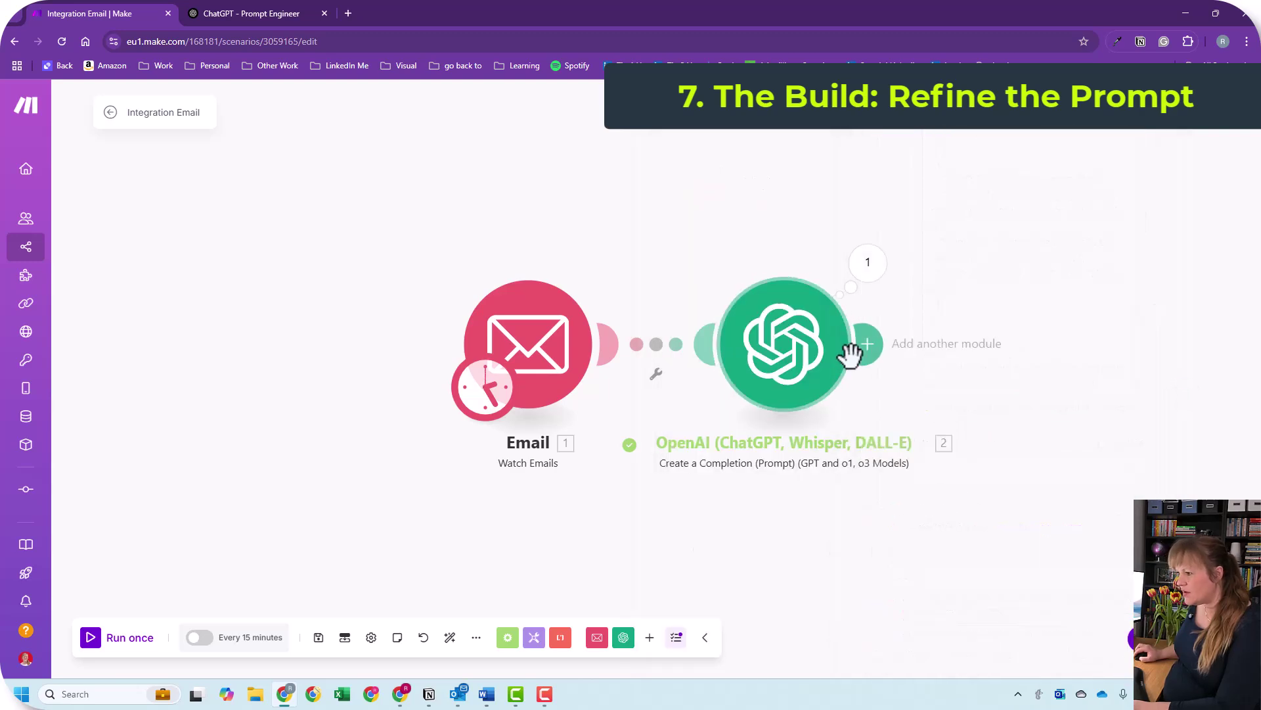
{"action": "right_click", "coordinate": [825, 341]}
{"action": "left_click", "coordinate": [856, 381]}
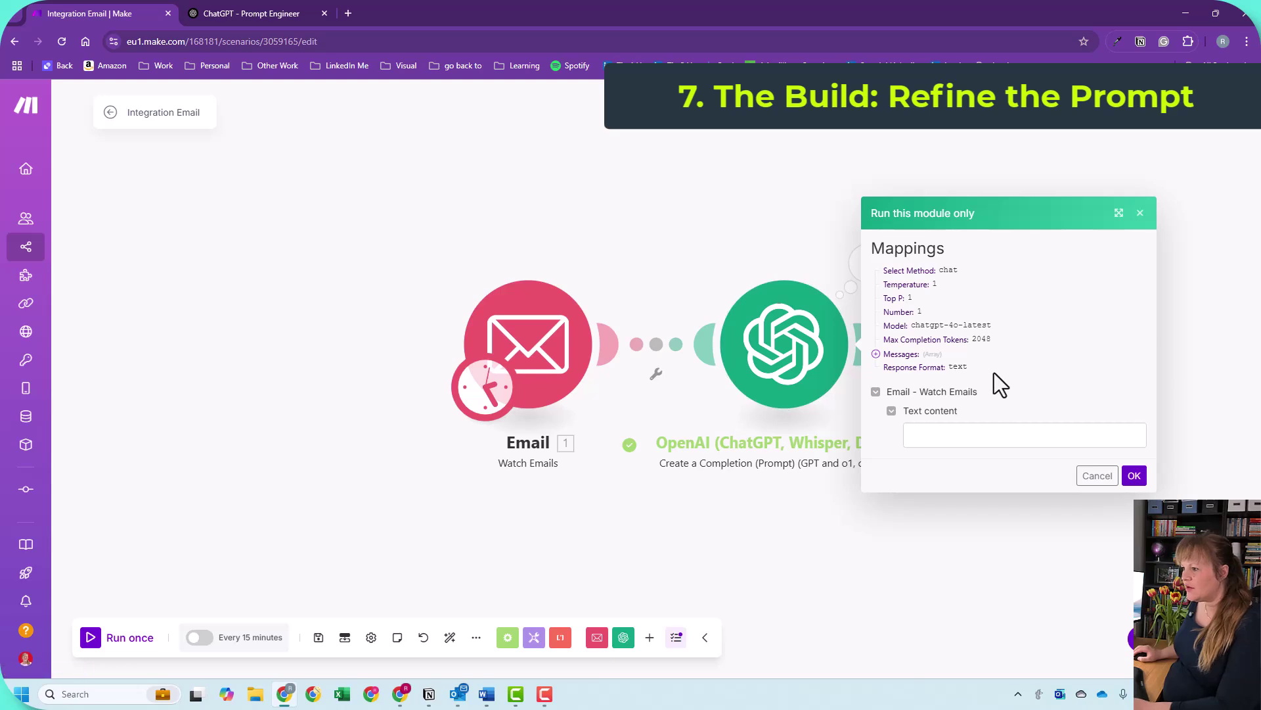
{"action": "left_click", "coordinate": [972, 435]}
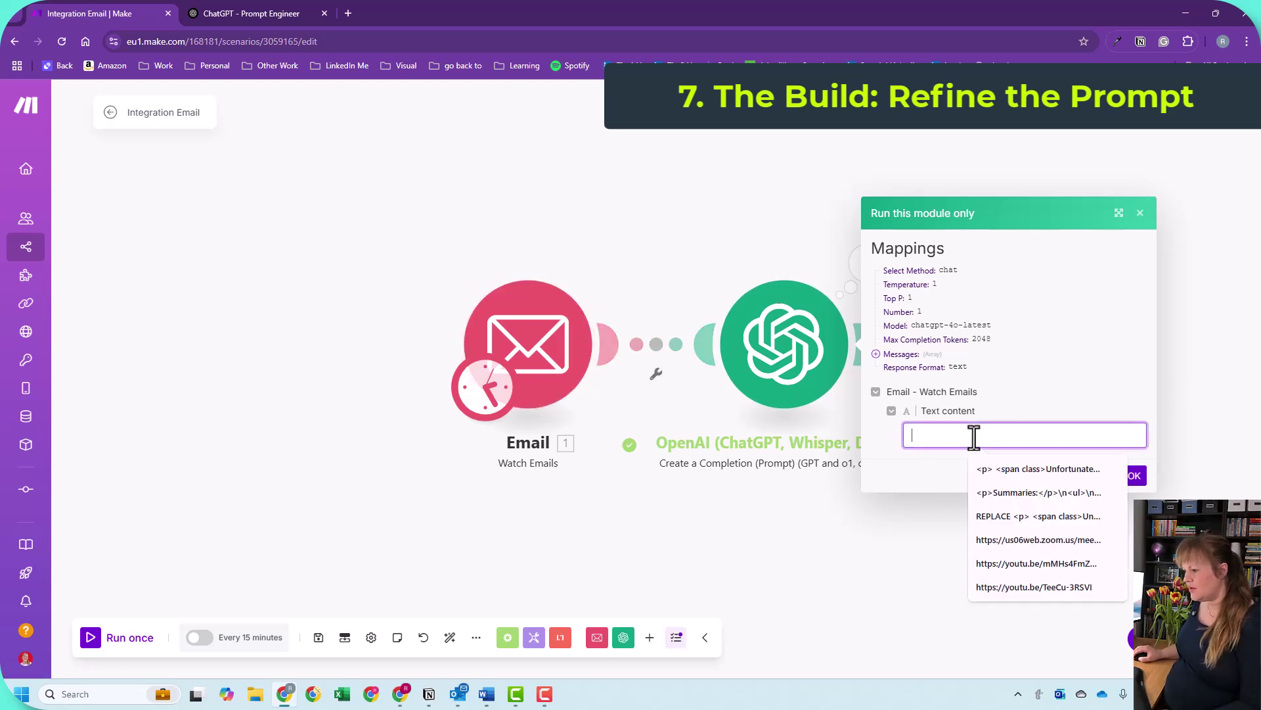
{"action": "left_click", "coordinate": [560, 368]}
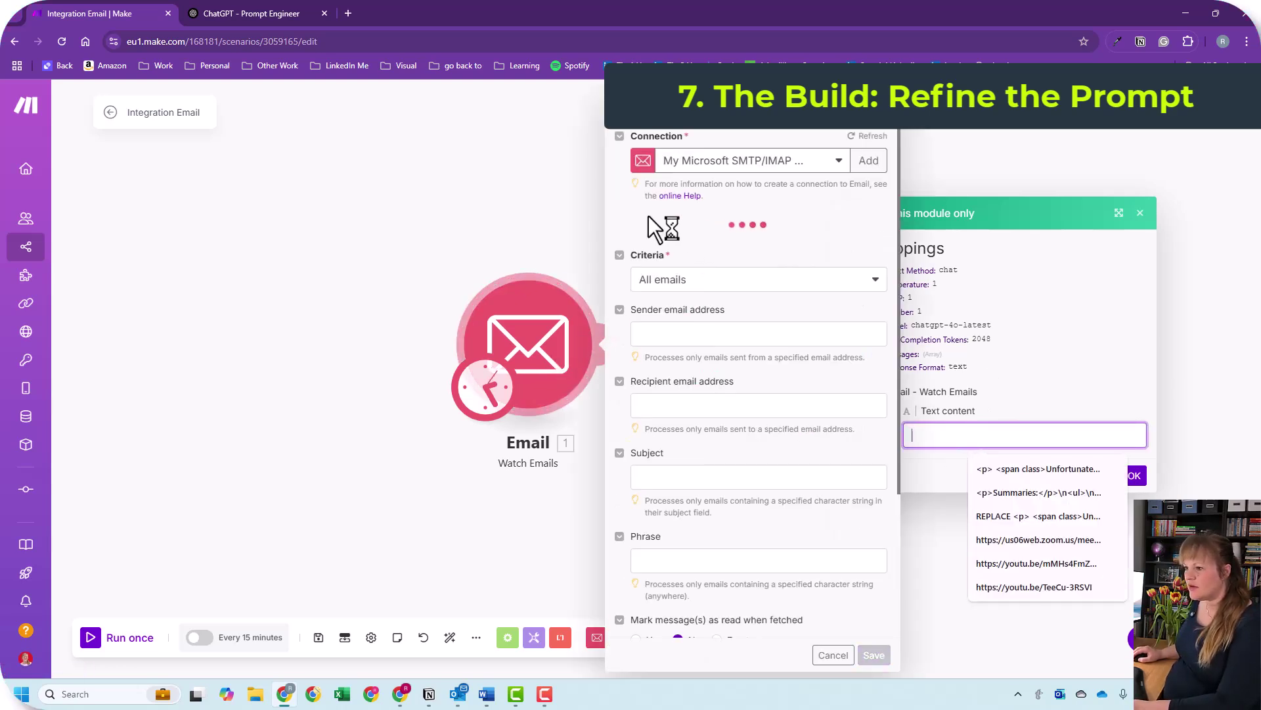
{"action": "left_click", "coordinate": [562, 183]}
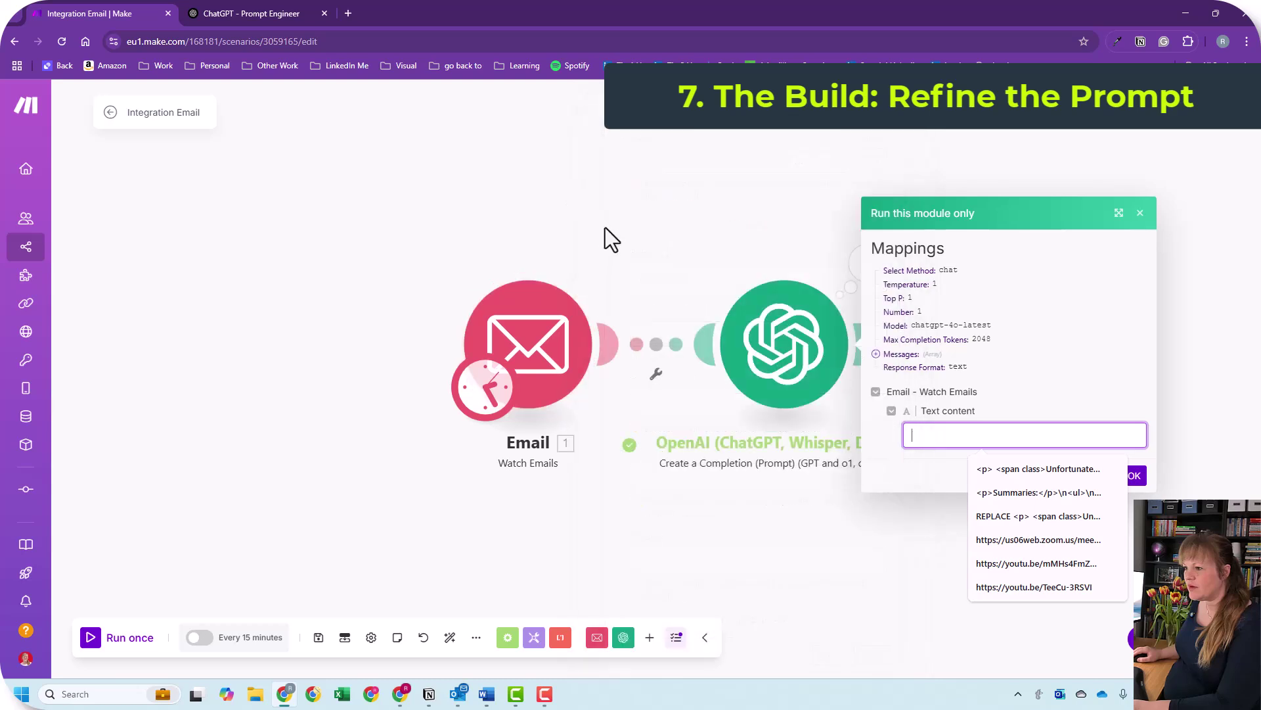
{"action": "left_click", "coordinate": [1139, 213]}
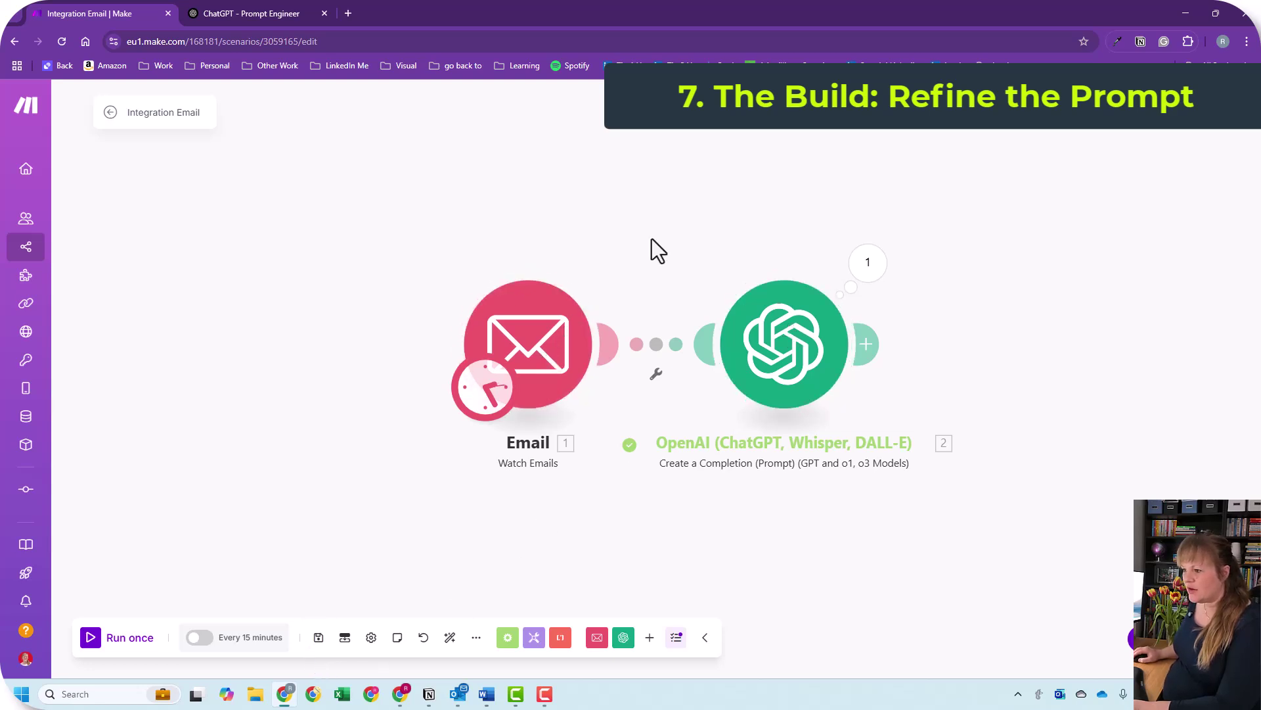
Save the scenario and run it once to test the revised prompt.
{"action": "right_click", "coordinate": [552, 336]}
{"action": "left_click", "coordinate": [648, 290]}
{"action": "left_click", "coordinate": [318, 637]}
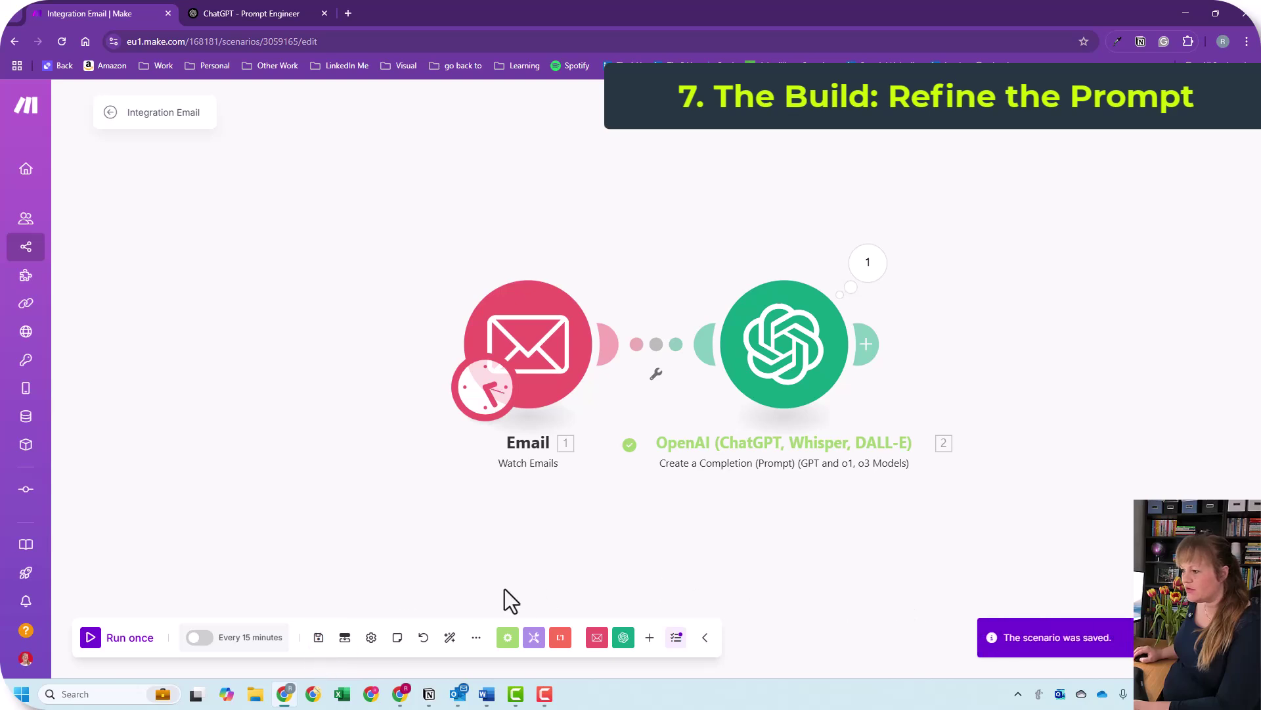
{"action": "left_click", "coordinate": [90, 636]}
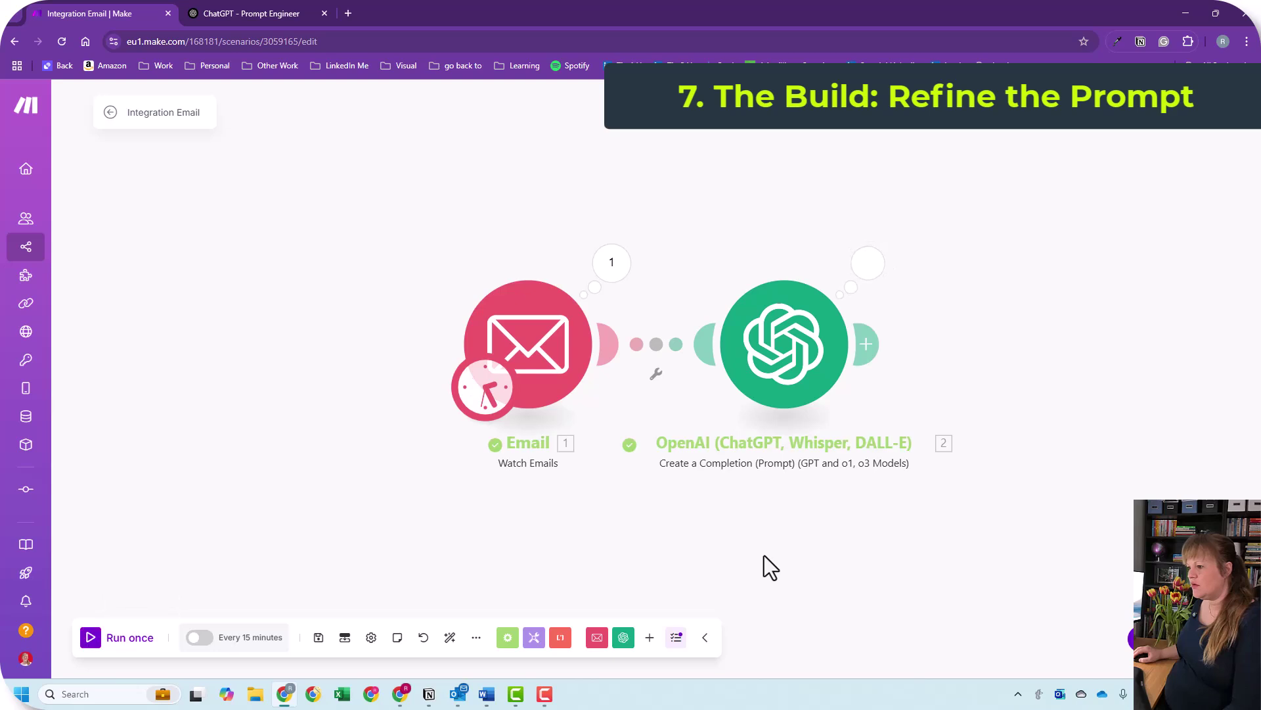
Expand the OpenAI run output down to the message content and read through all the generated JSON post ideas.
{"action": "left_click", "coordinate": [868, 266]}
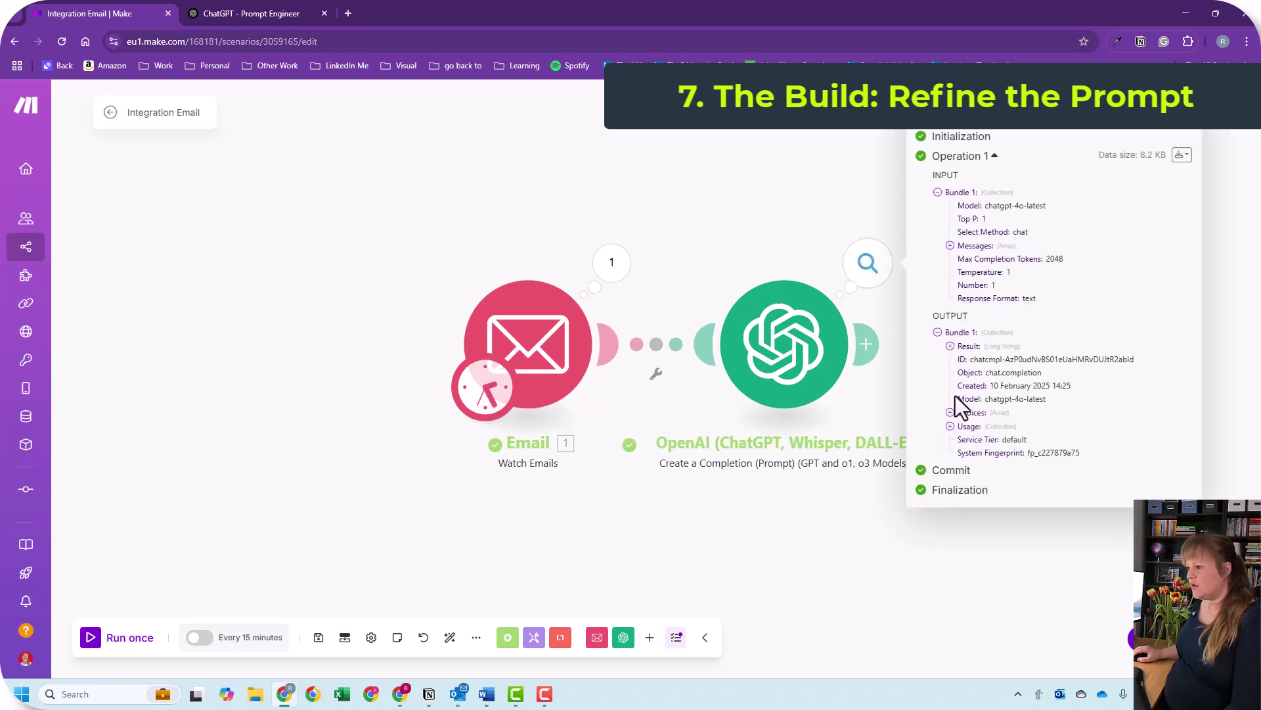
{"action": "left_click", "coordinate": [951, 412]}
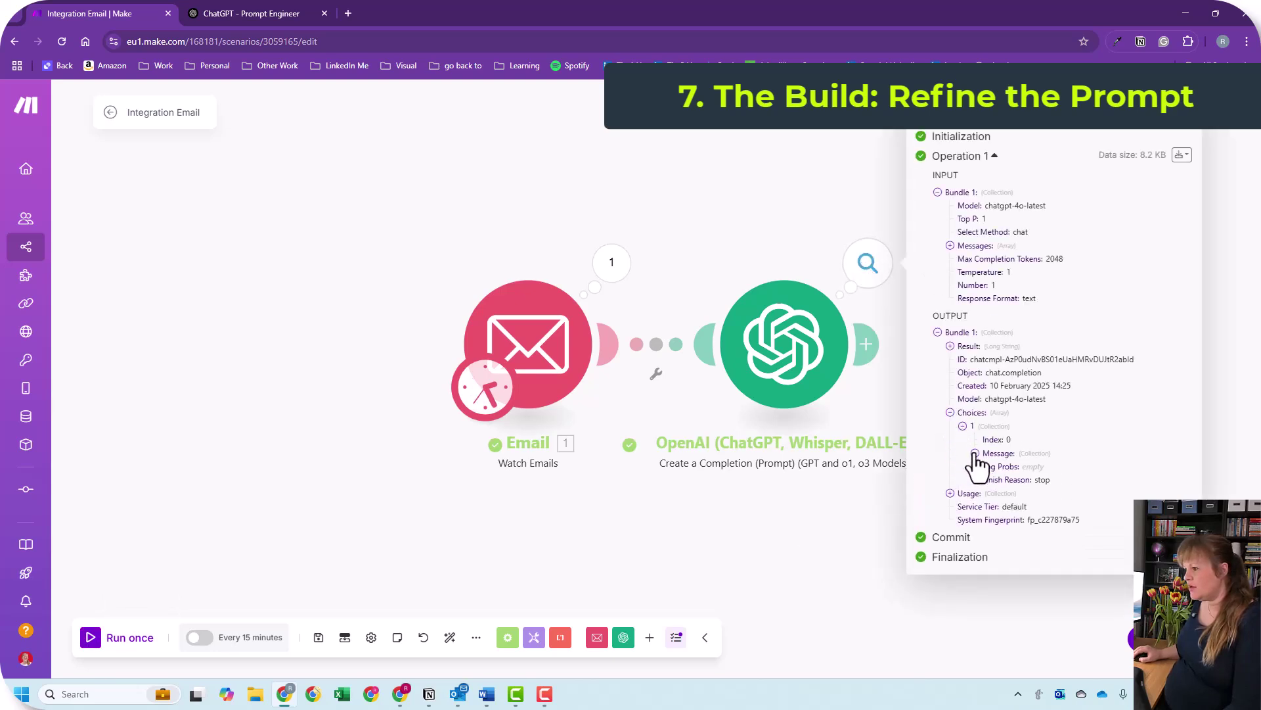
{"action": "left_click", "coordinate": [975, 454]}
{"action": "left_click", "coordinate": [987, 480]}
{"action": "scroll", "coordinate": [1094, 484], "scroll_direction": "down", "scroll_amount": 3}
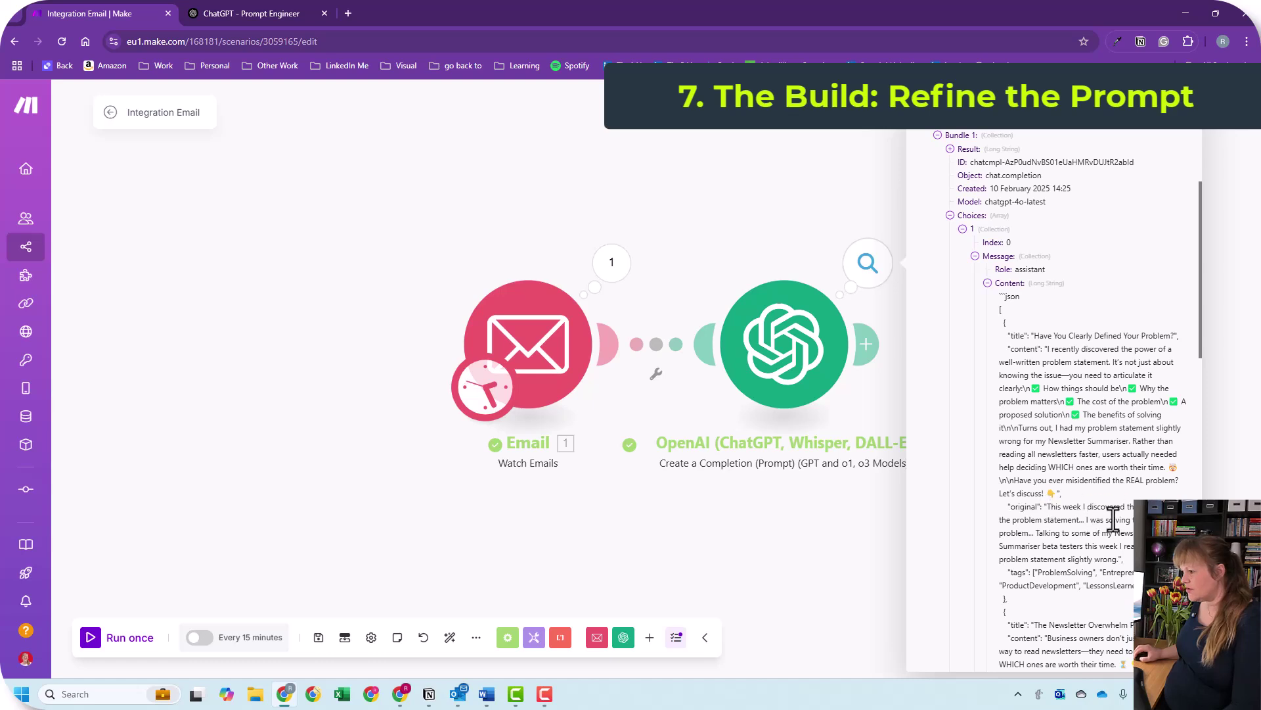
{"action": "scroll", "coordinate": [1115, 511], "scroll_direction": "down", "scroll_amount": 2}
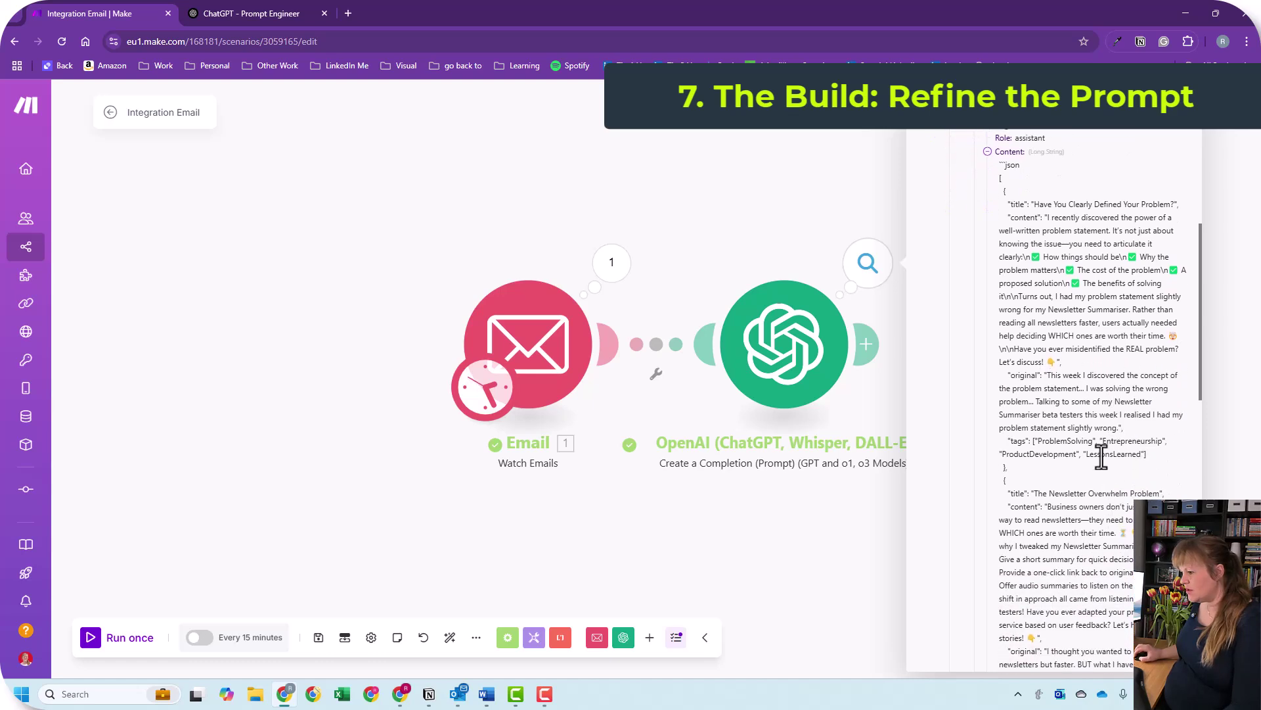
{"action": "scroll", "coordinate": [1102, 459], "scroll_direction": "down", "scroll_amount": 7}
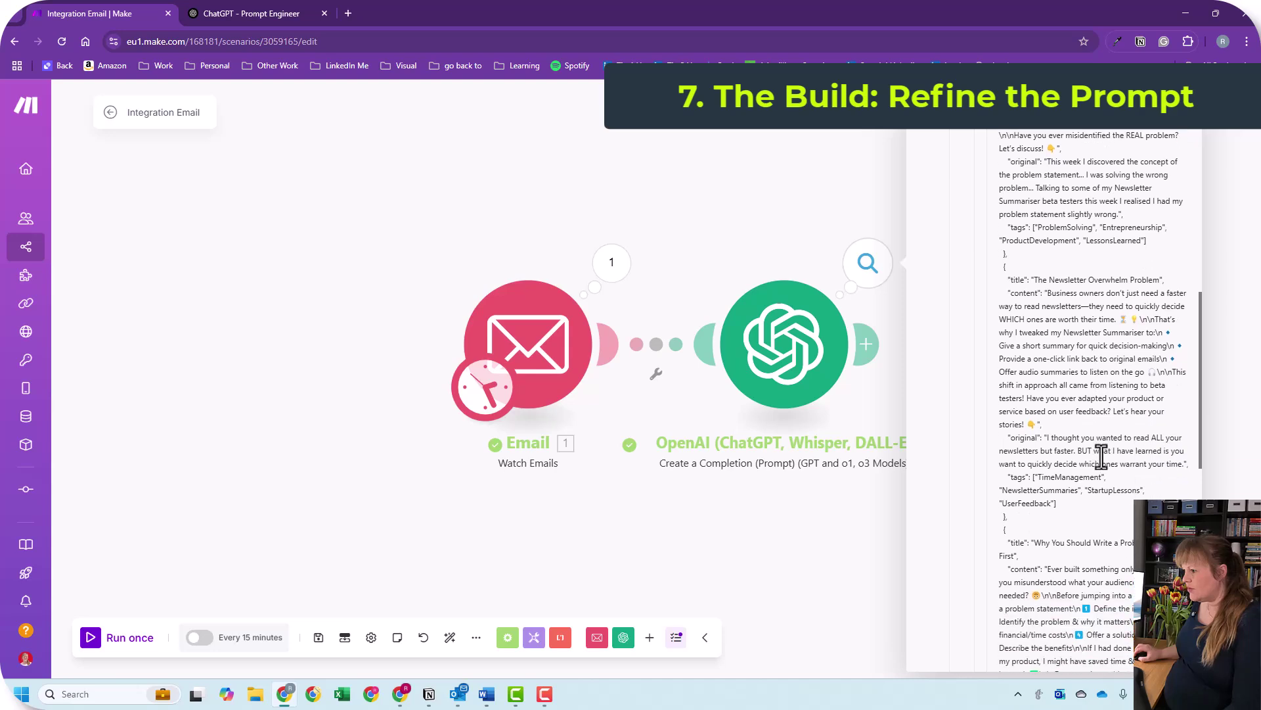
{"action": "scroll", "coordinate": [1102, 455], "scroll_direction": "down", "scroll_amount": 5}
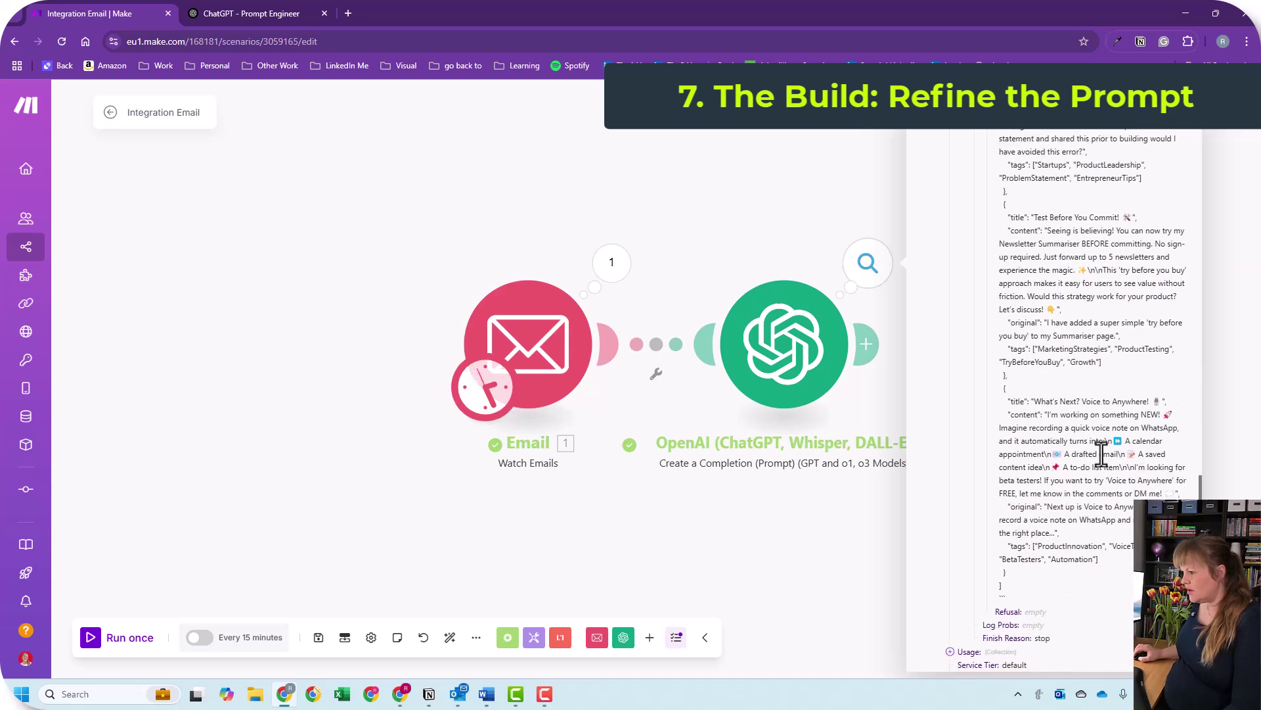
{"action": "scroll", "coordinate": [1102, 453], "scroll_direction": "down", "scroll_amount": 1}
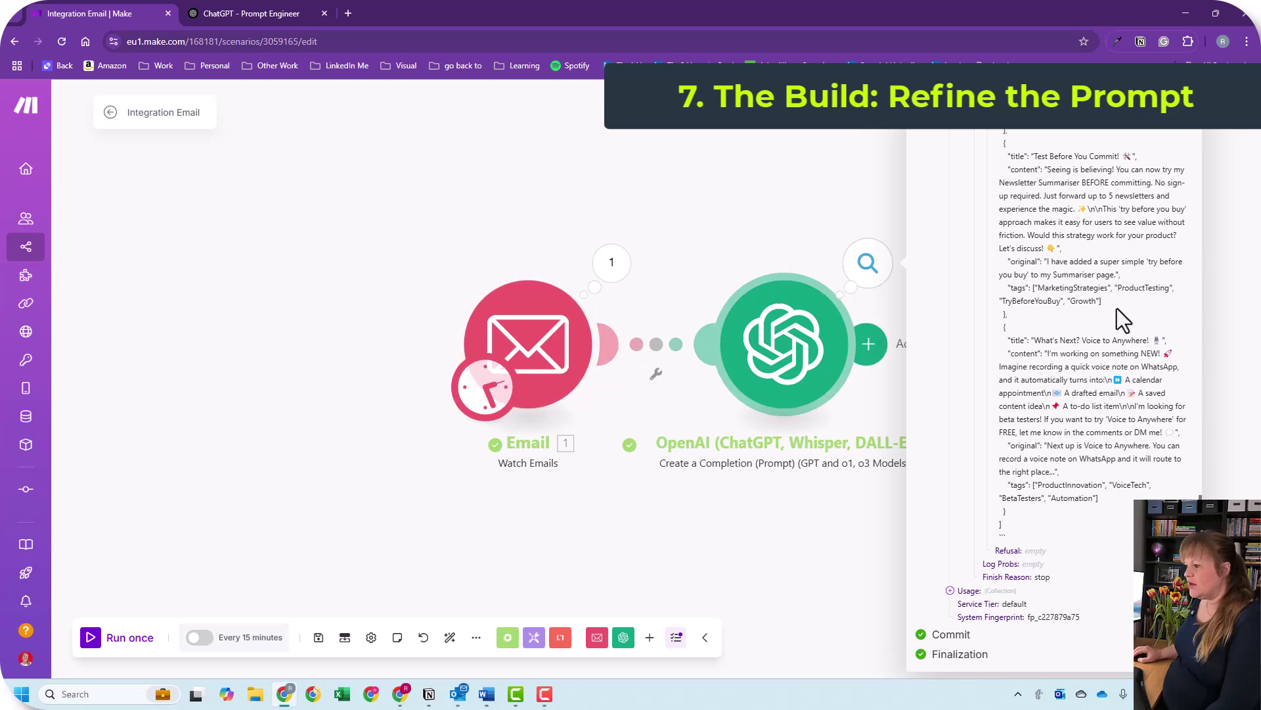
Recheck the first generated post ideas, comparing their title, content, original and tags entries, and close the output.
{"action": "scroll", "coordinate": [1004, 251], "scroll_direction": "up", "scroll_amount": 10}
{"action": "scroll", "coordinate": [1004, 250], "scroll_direction": "up", "scroll_amount": 8}
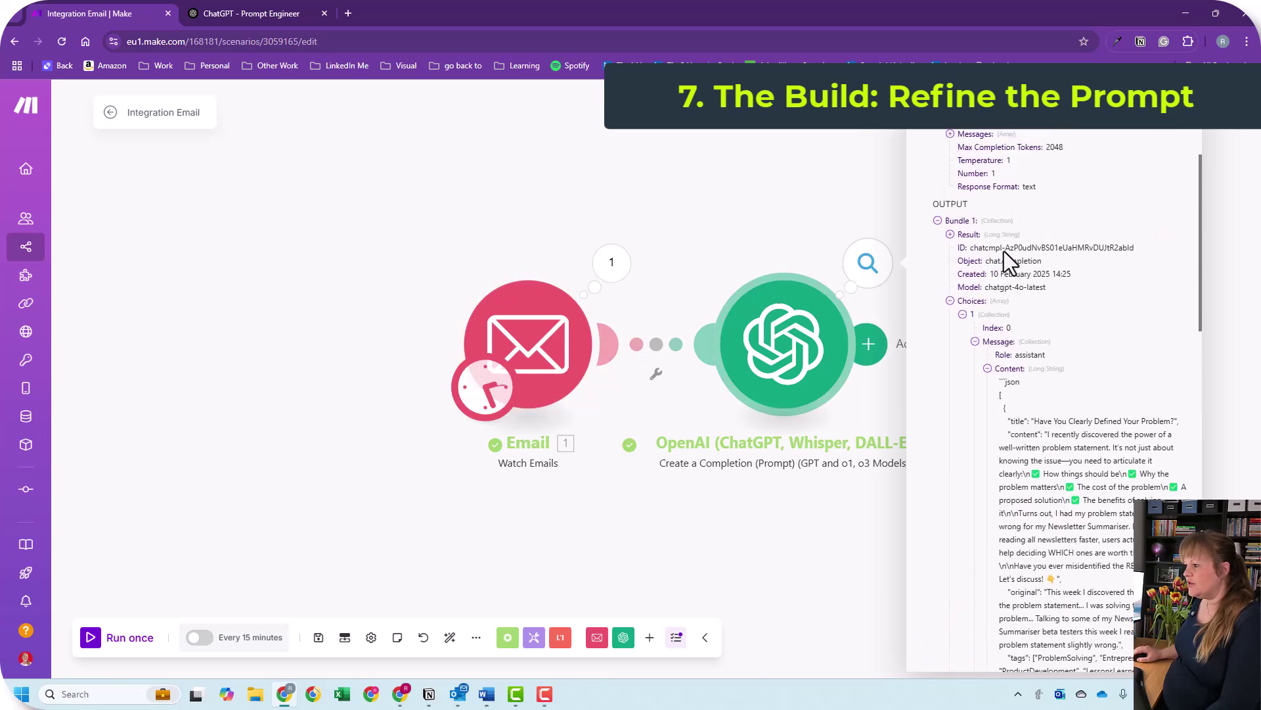
{"action": "scroll", "coordinate": [1047, 497], "scroll_direction": "down", "scroll_amount": 2}
{"action": "scroll", "coordinate": [1047, 497], "scroll_direction": "down", "scroll_amount": 3}
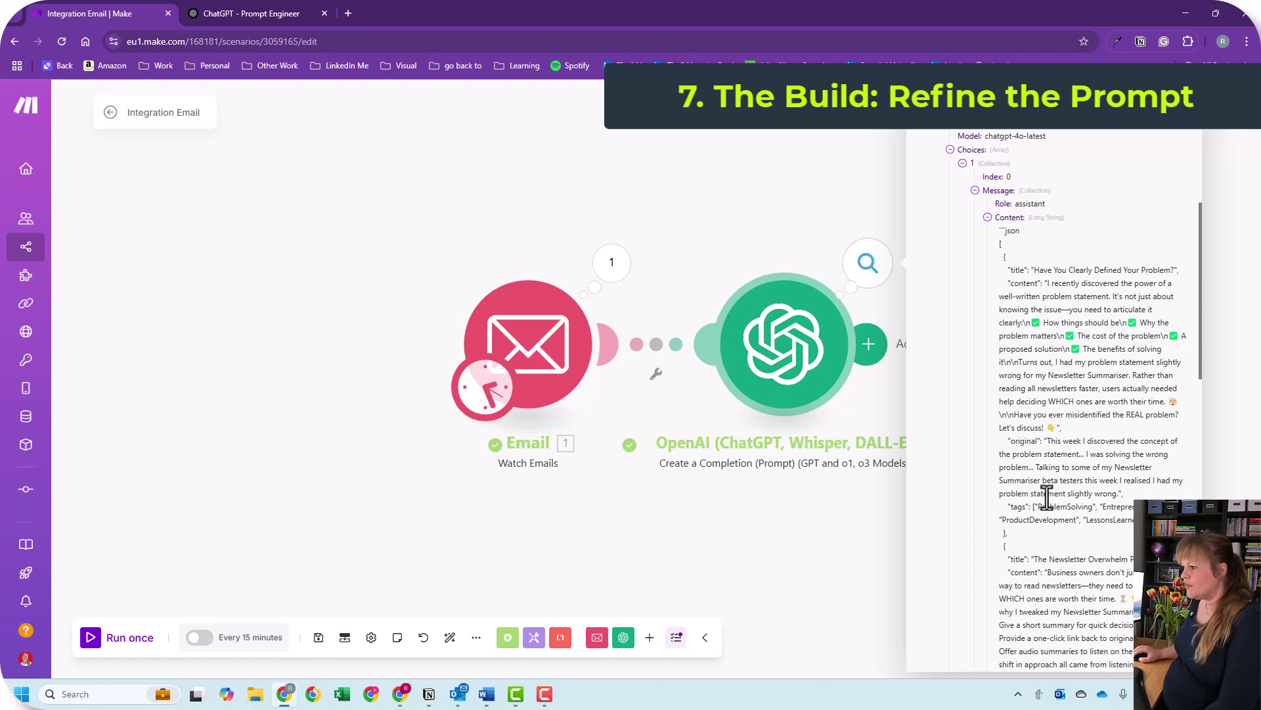
{"action": "scroll", "coordinate": [1047, 497], "scroll_direction": "down", "scroll_amount": 2}
{"action": "scroll", "coordinate": [1047, 497], "scroll_direction": "up", "scroll_amount": 3}
{"action": "left_click", "coordinate": [791, 198]}
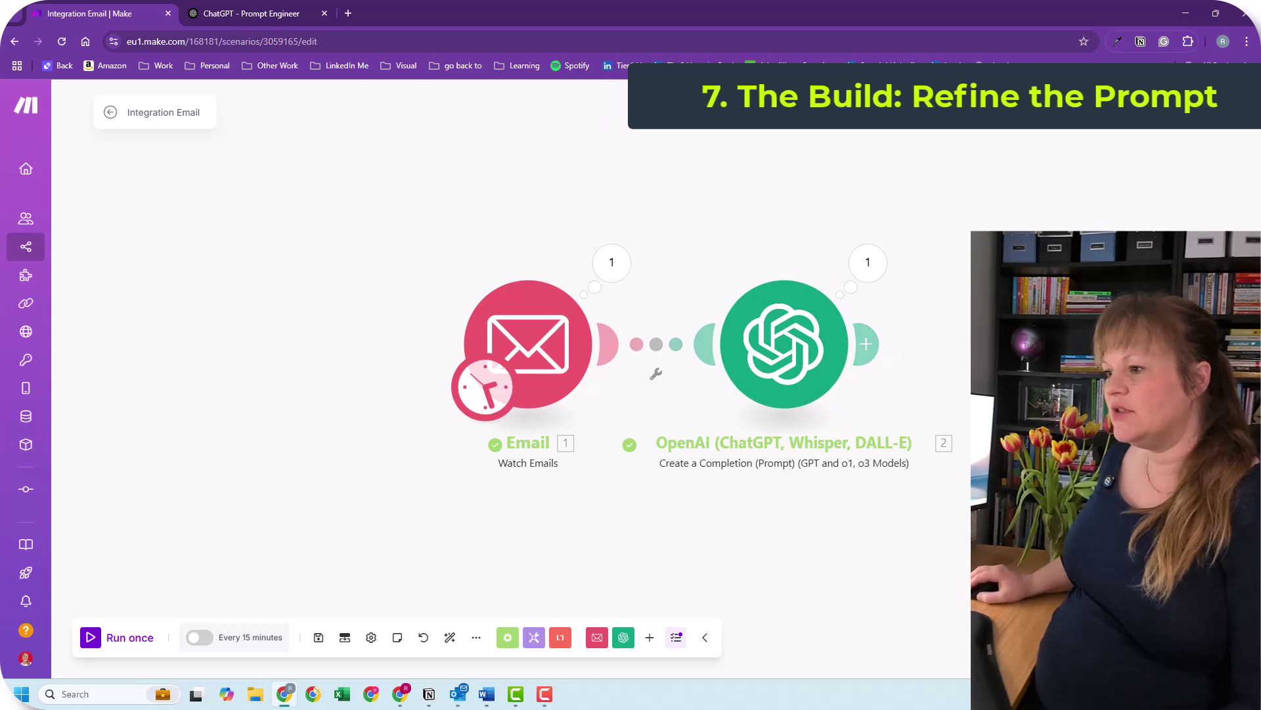
{"action": "left_click", "coordinate": [868, 263]}
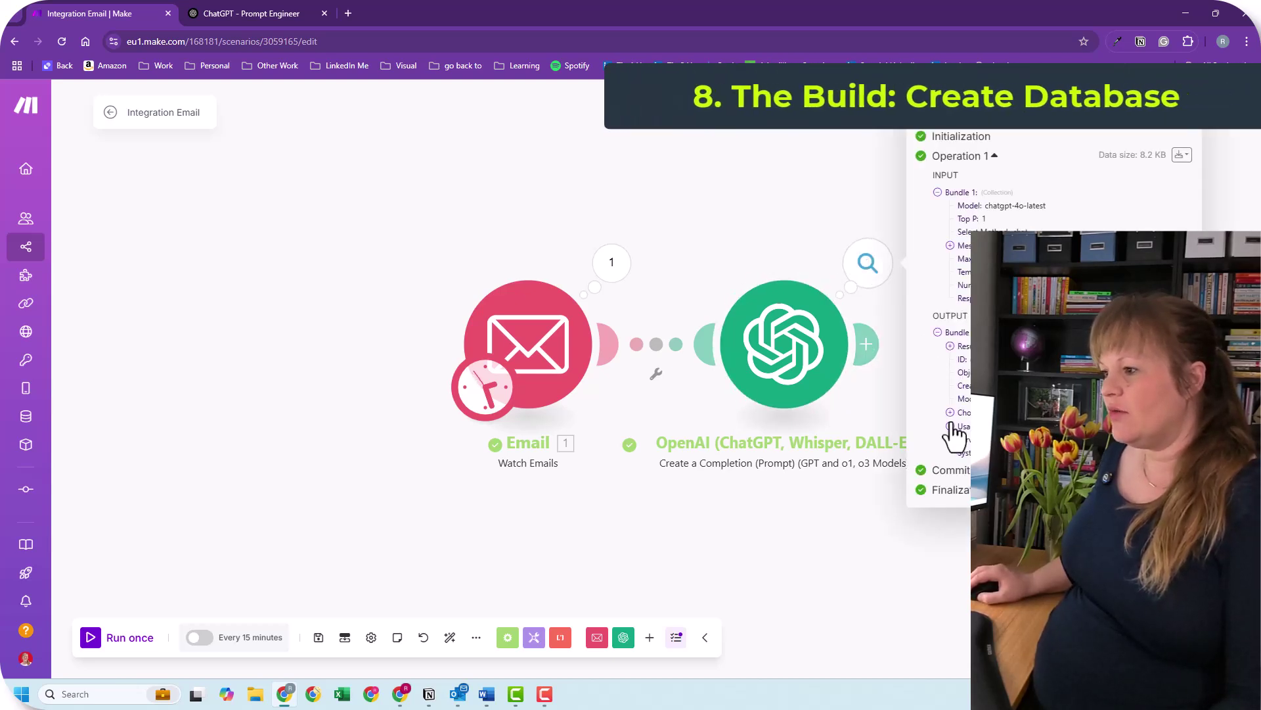
{"action": "left_click", "coordinate": [845, 195]}
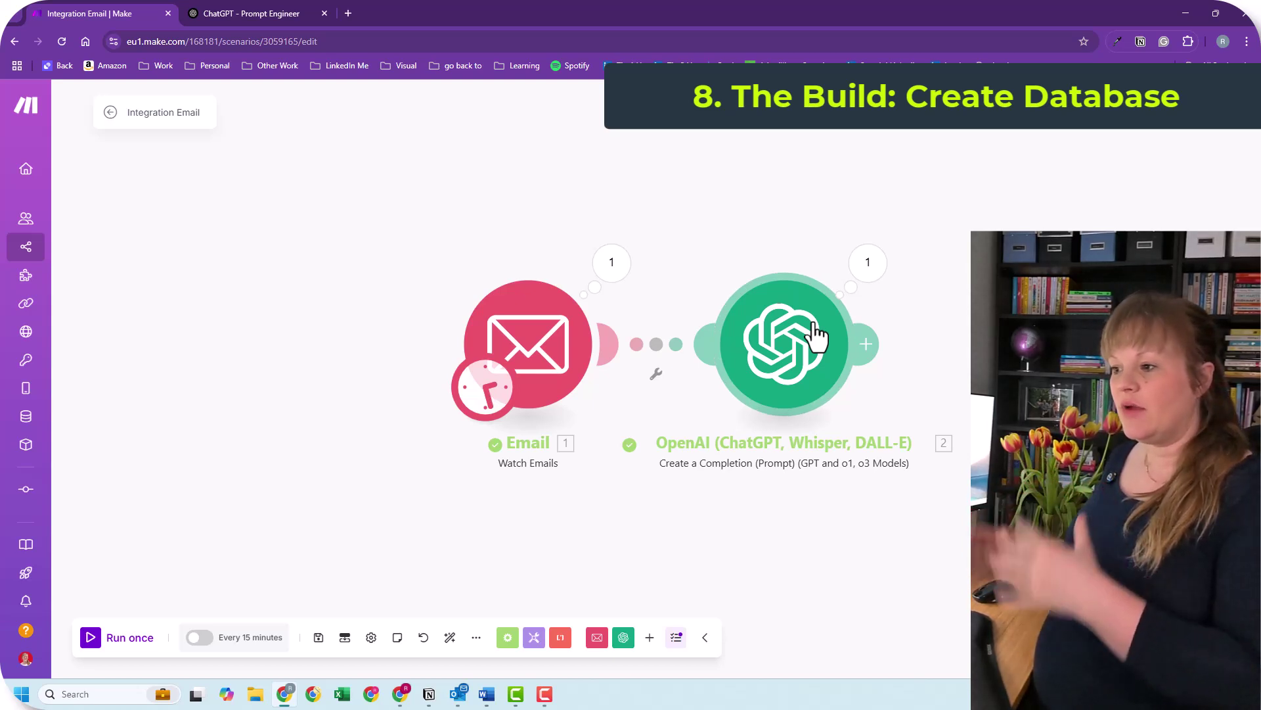
Switch to the Google Docs browser window and create a blank Google Sheets spreadsheet alongside the newsletter planning document.
{"action": "left_click", "coordinate": [402, 695]}
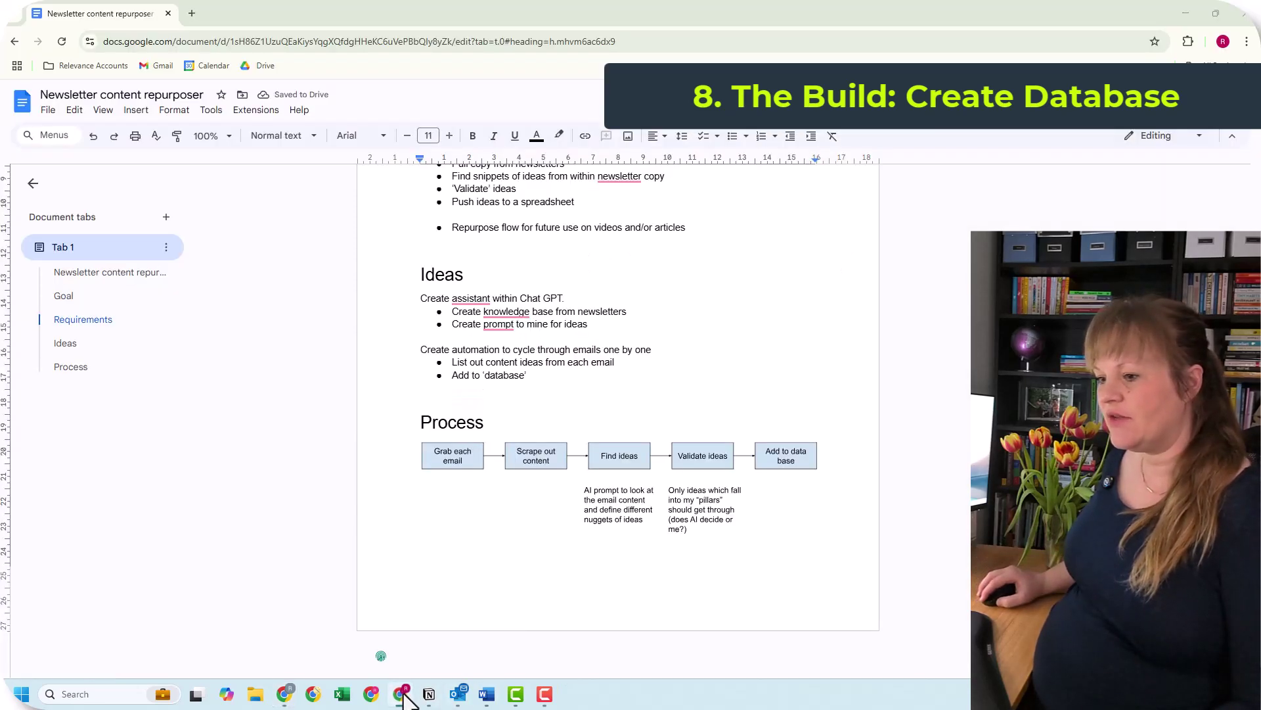
{"action": "left_click", "coordinate": [192, 13]}
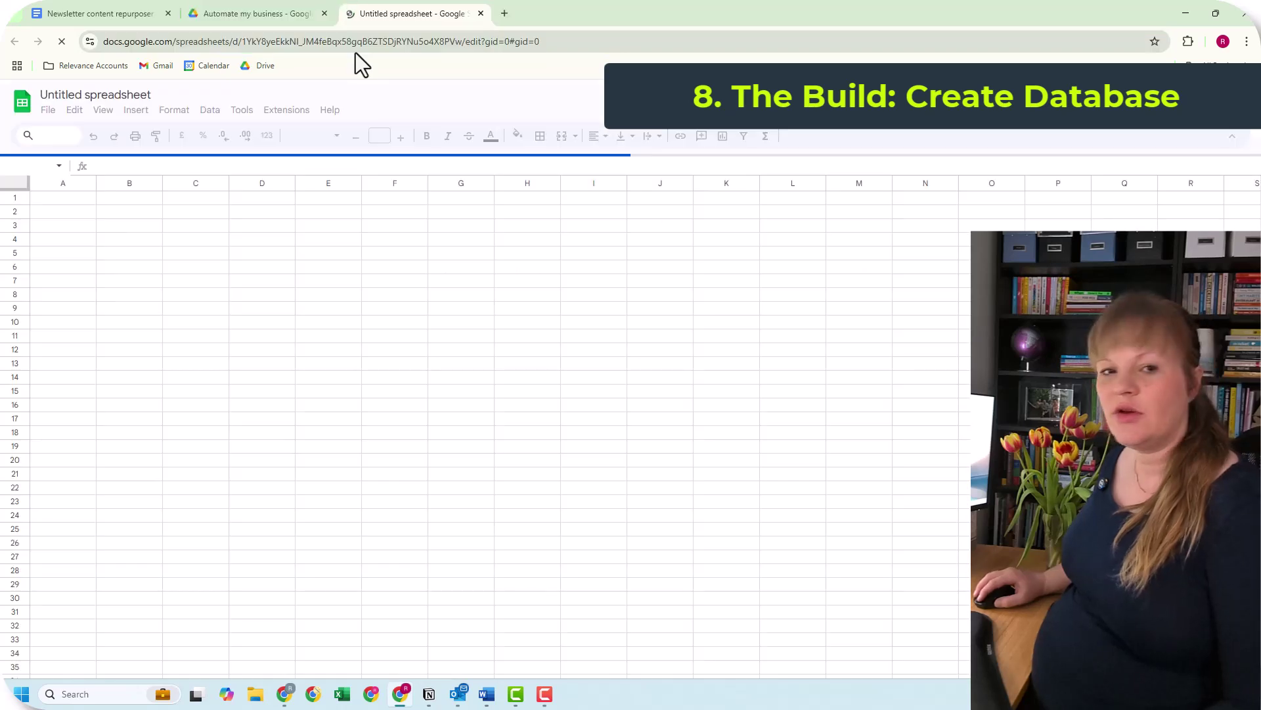
{"action": "left_click", "coordinate": [99, 13]}
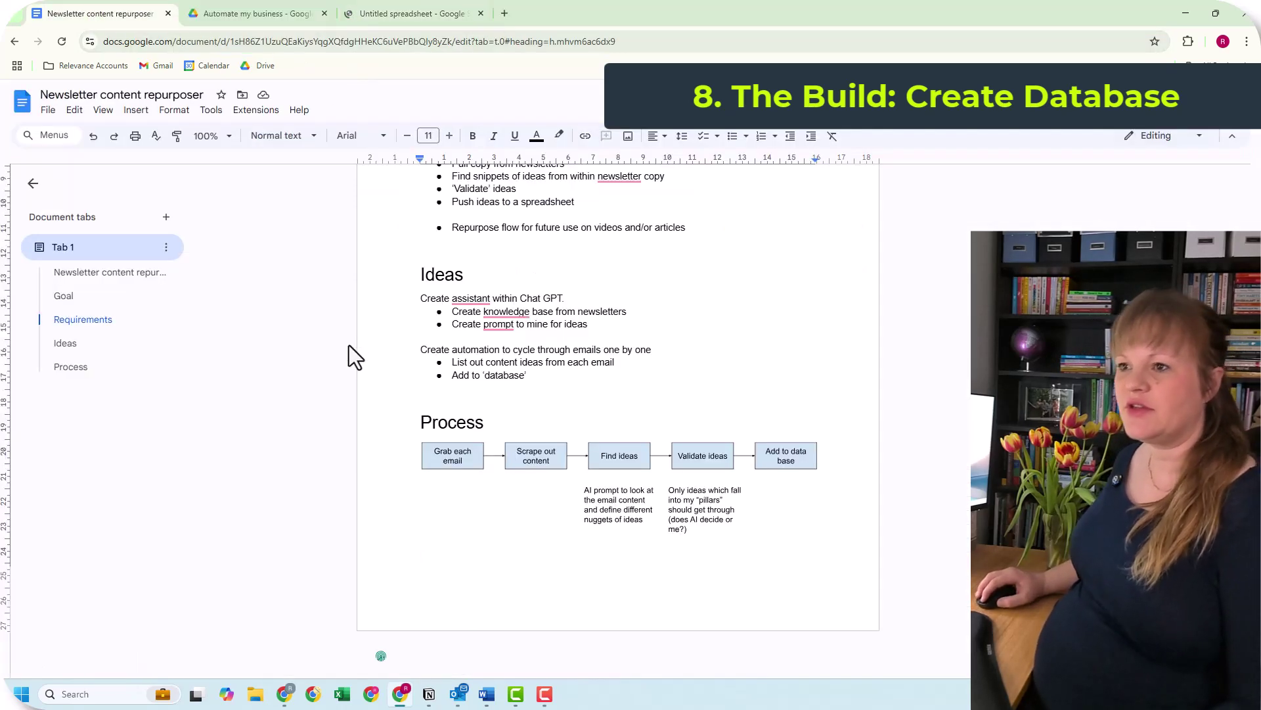
{"action": "left_click", "coordinate": [384, 12]}
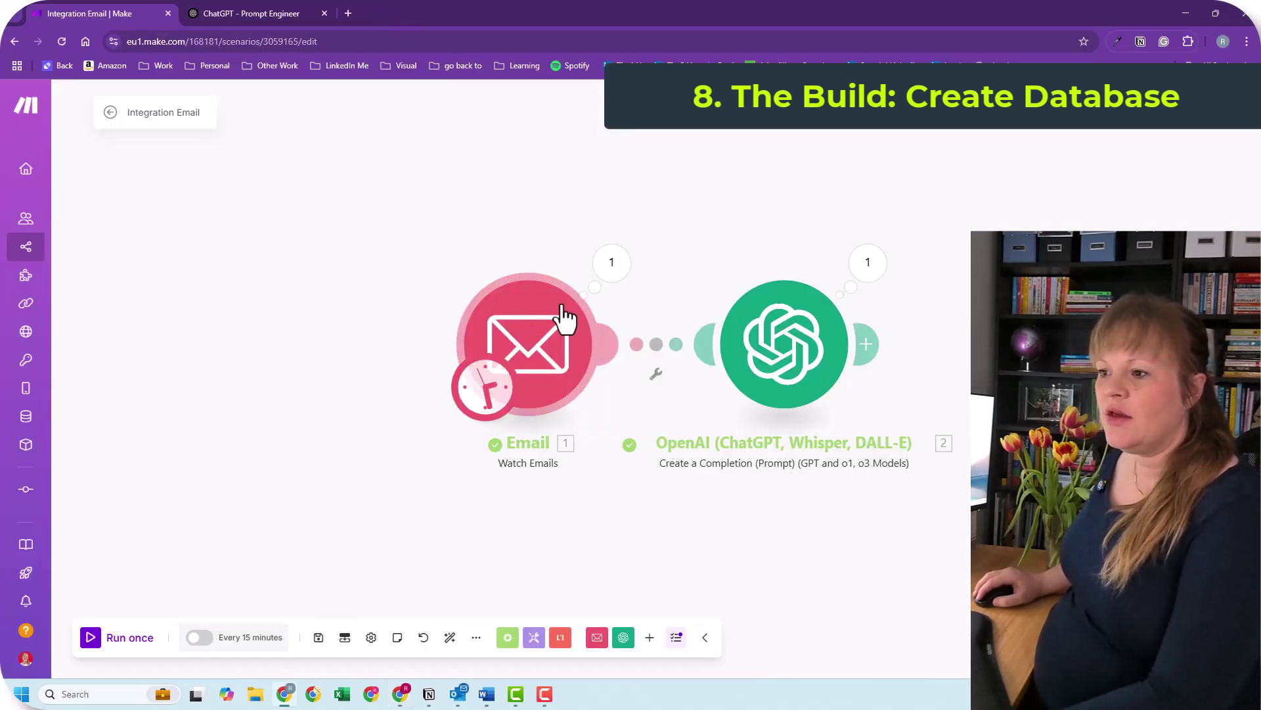
In Make, expand the OpenAI output's message content and check which JSON keys the spreadsheet columns need.
{"action": "left_click", "coordinate": [868, 267]}
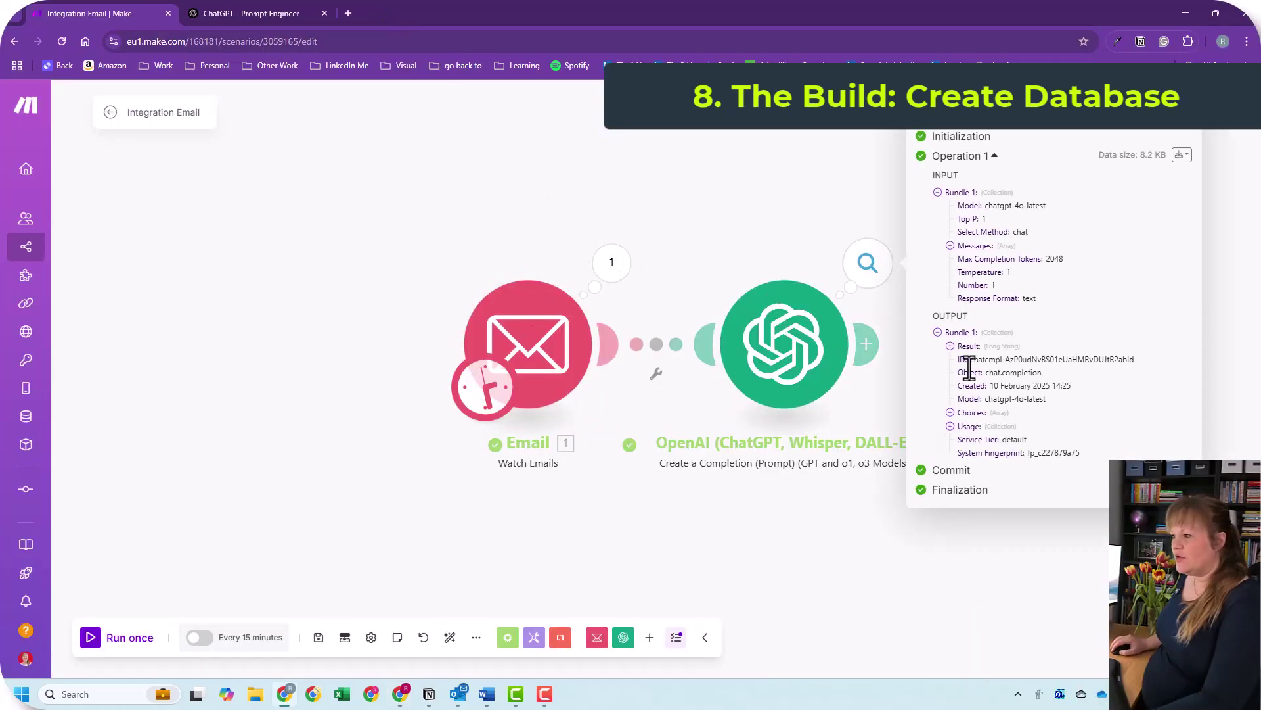
{"action": "left_click", "coordinate": [950, 414]}
{"action": "left_click", "coordinate": [963, 425]}
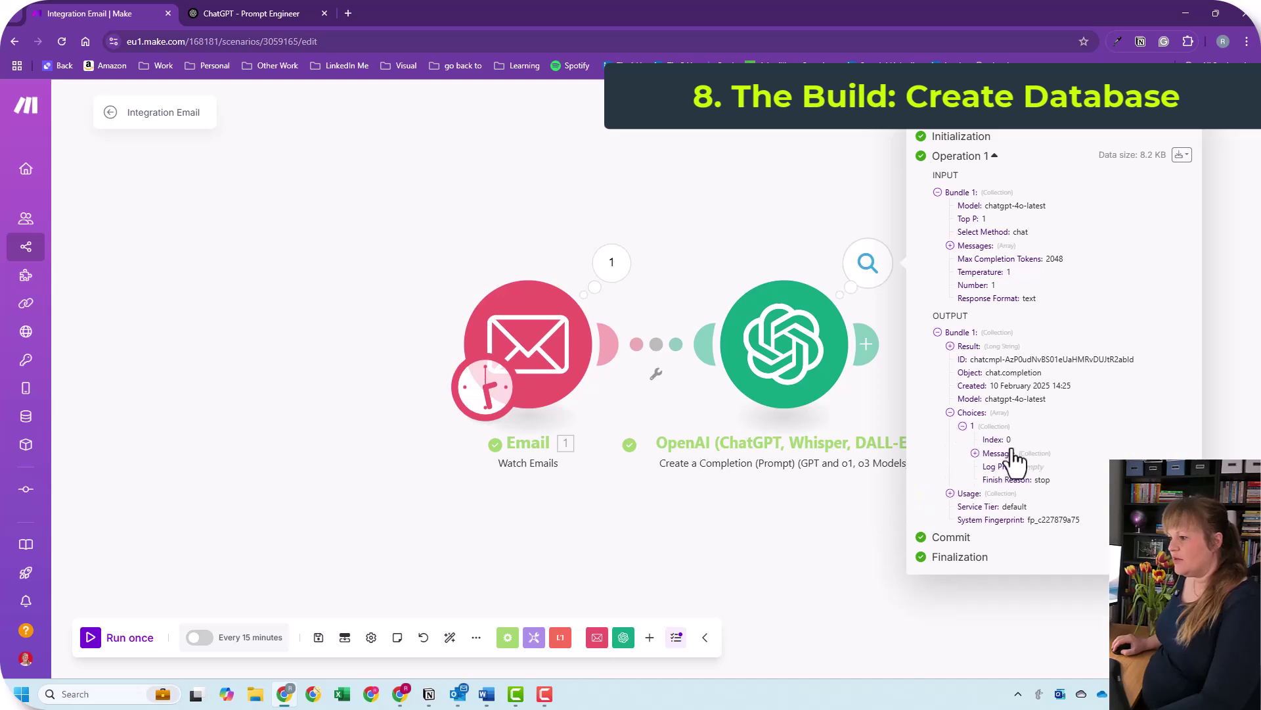
{"action": "left_click", "coordinate": [975, 453]}
{"action": "left_click", "coordinate": [987, 481]}
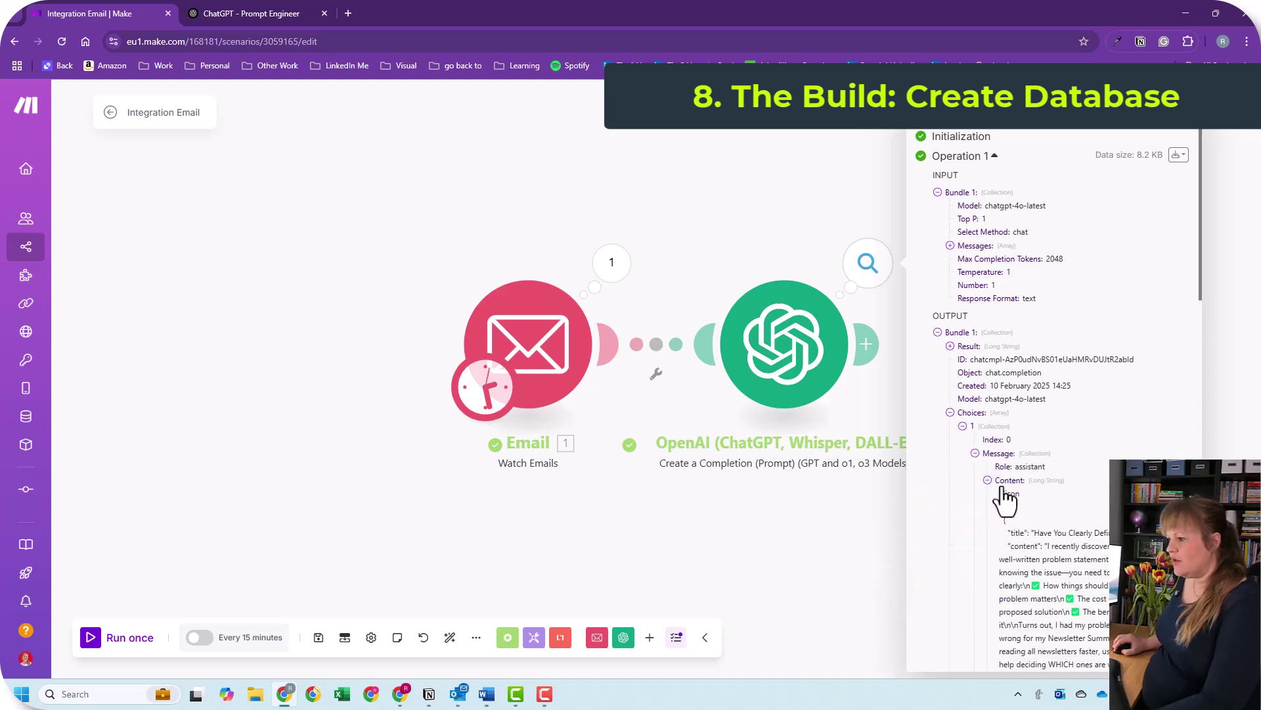
{"action": "scroll", "coordinate": [1050, 503], "scroll_direction": "down", "scroll_amount": 2}
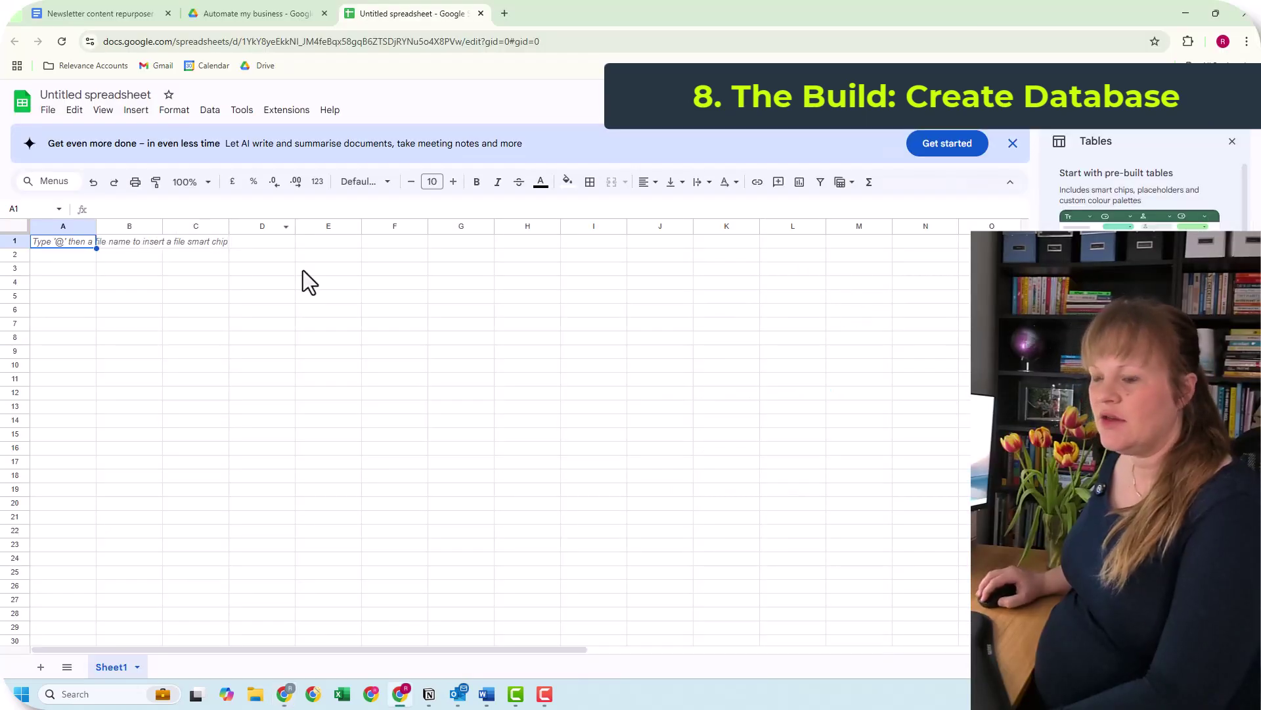
In the blank spreadsheet, enter the headers Title, Content, Original and Tags in cells C1 to F1.
{"action": "key", "text": "Right"}
{"action": "key", "text": "Right"}
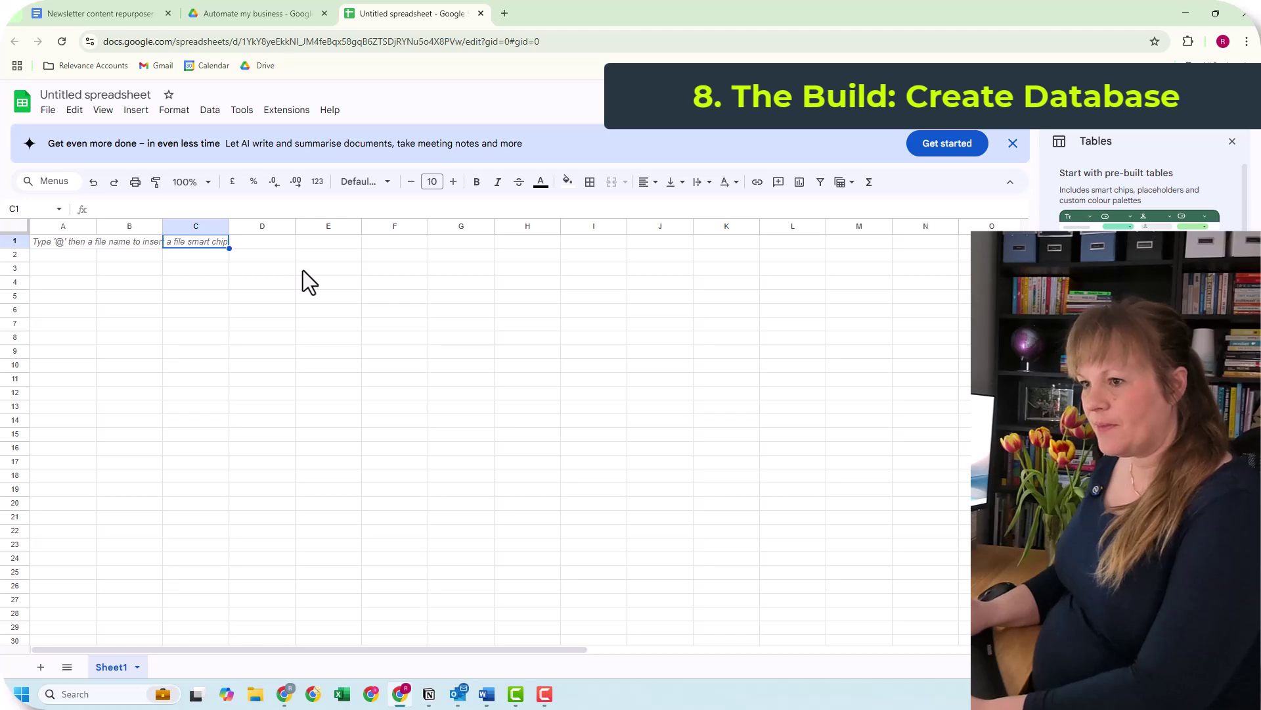
{"action": "type", "text": "Title"}
{"action": "key", "text": "Tab"}
{"action": "type", "text": "Content"}
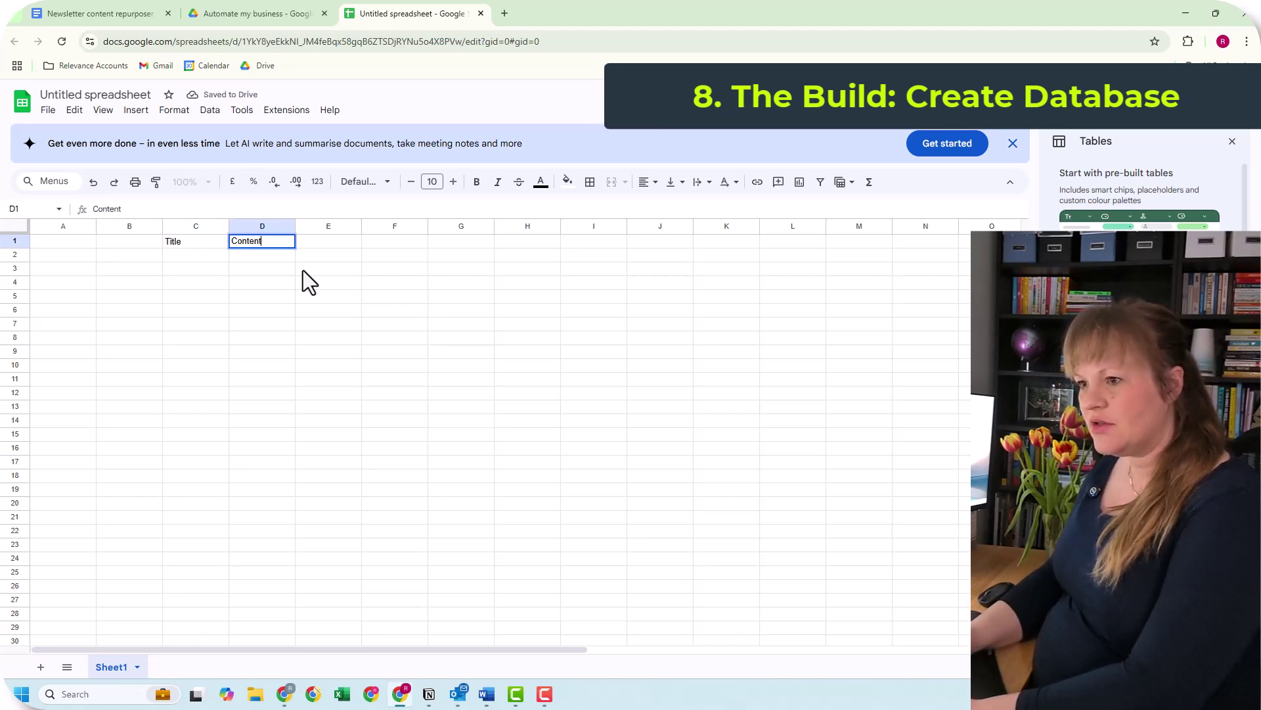
{"action": "key", "text": "Tab"}
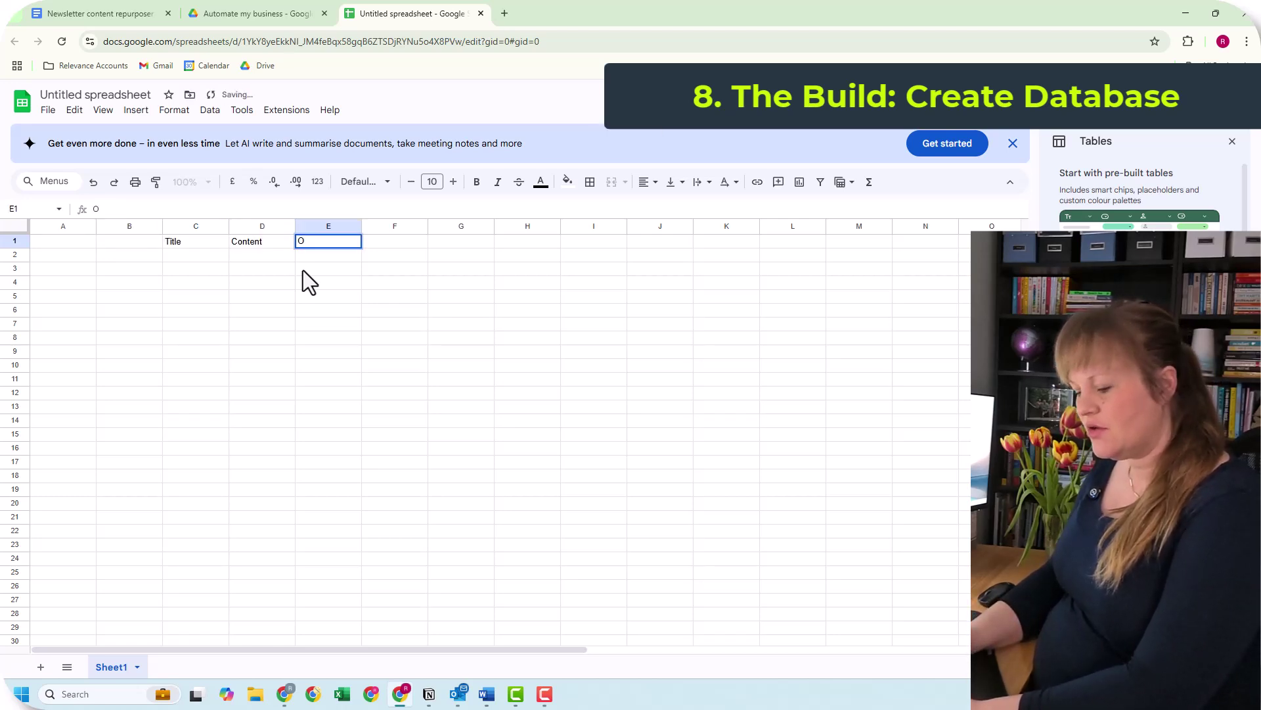
{"action": "type", "text": "Original"}
{"action": "key", "text": "Tab"}
{"action": "type", "text": "Tags"}
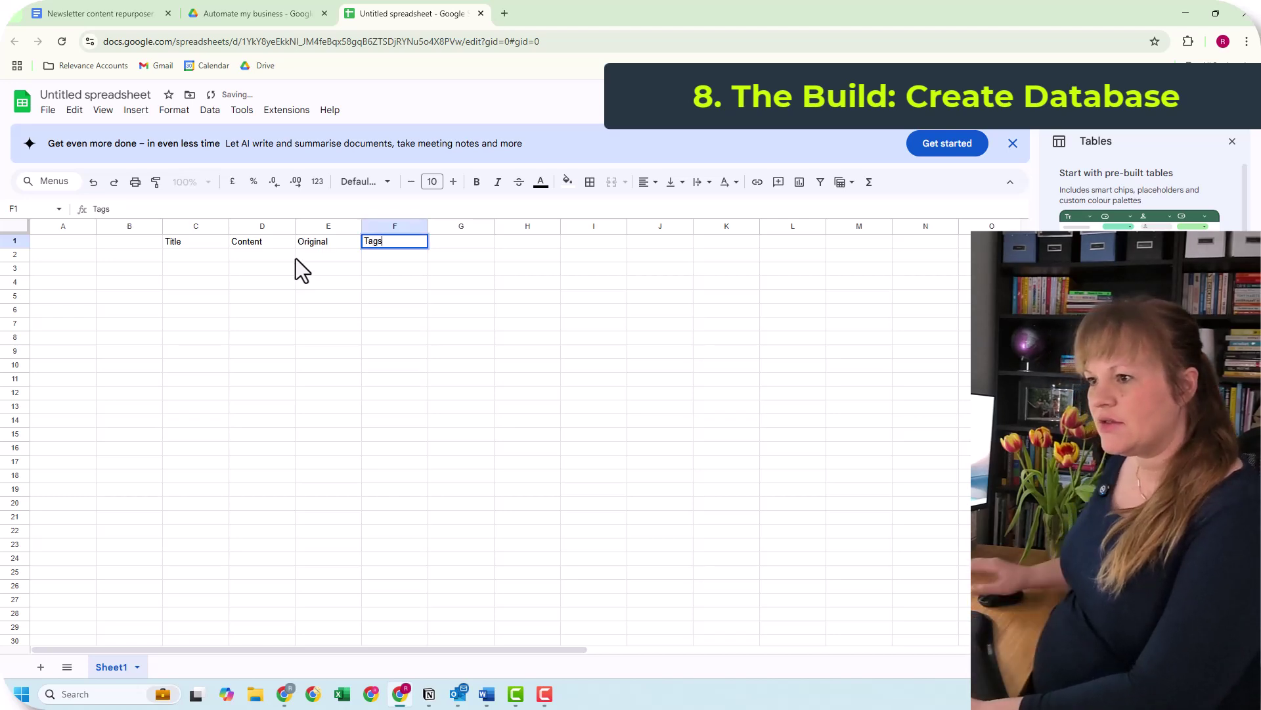
Enter the header Newsletter Title in cell A1 of the spreadsheet, correcting the misspelled first attempt.
{"action": "left_click", "coordinate": [61, 245]}
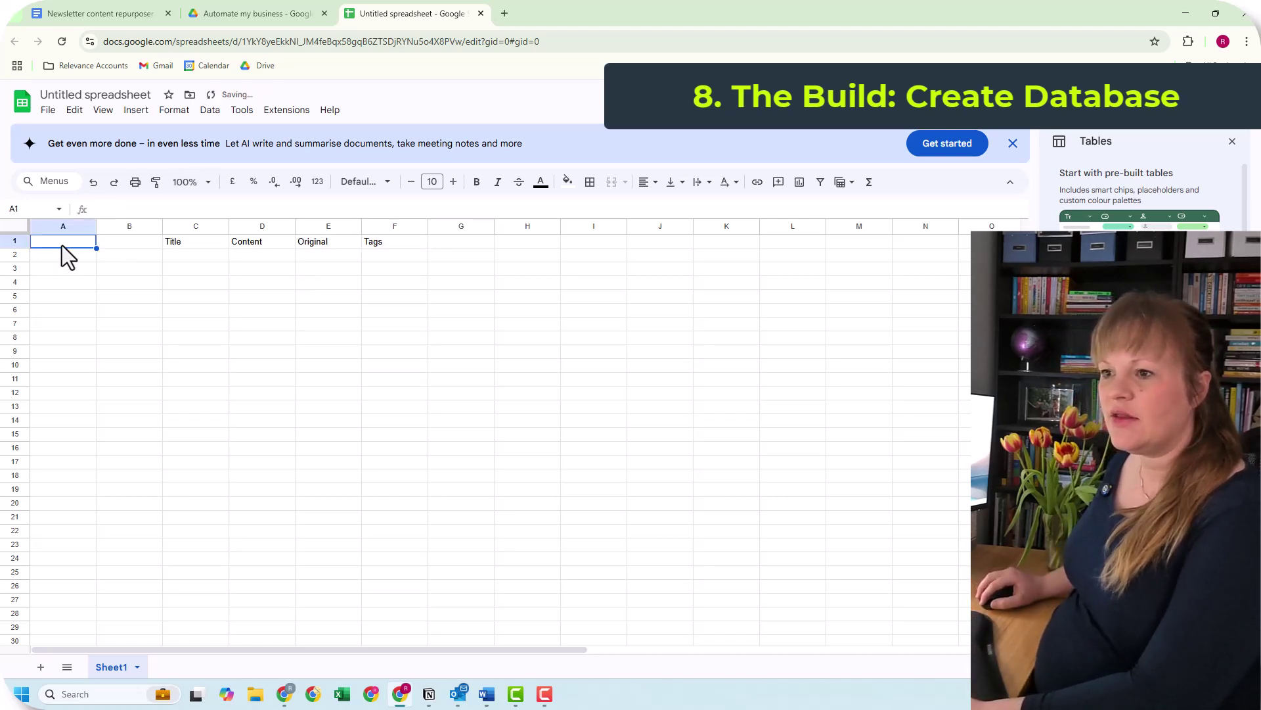
{"action": "type", "text": "Newlstter Title"}
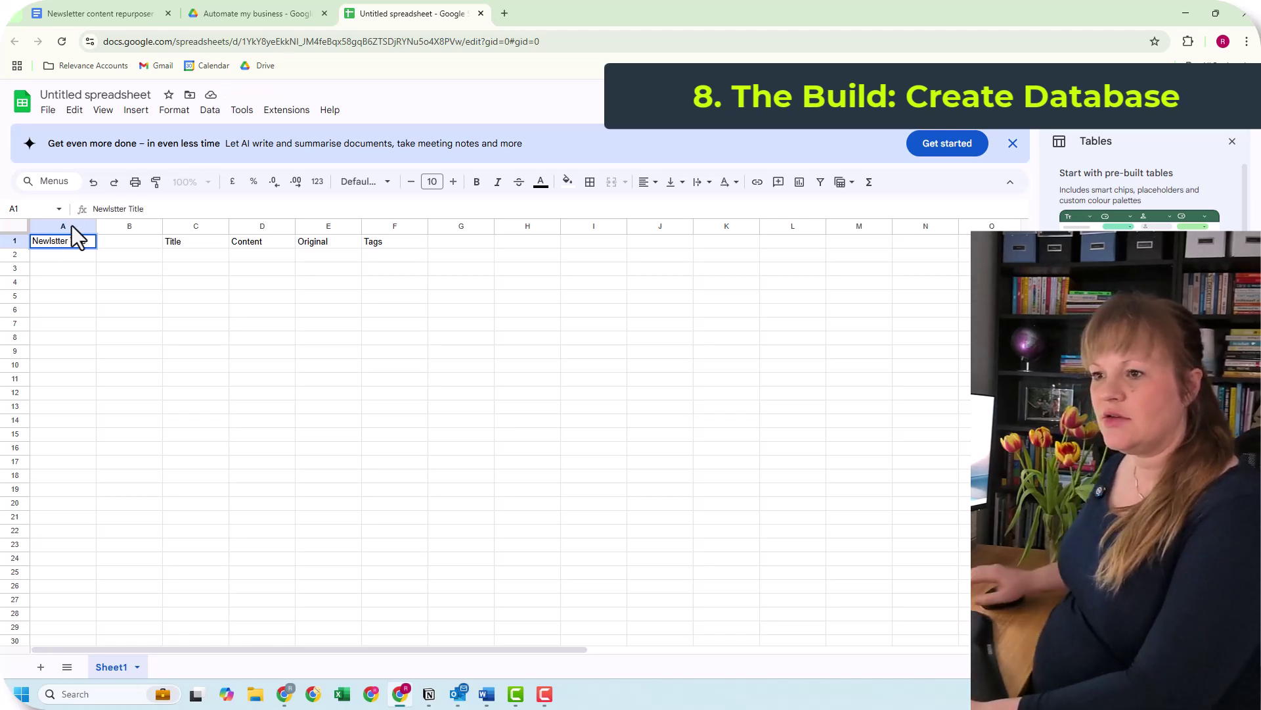
{"action": "type", "text": "n"}
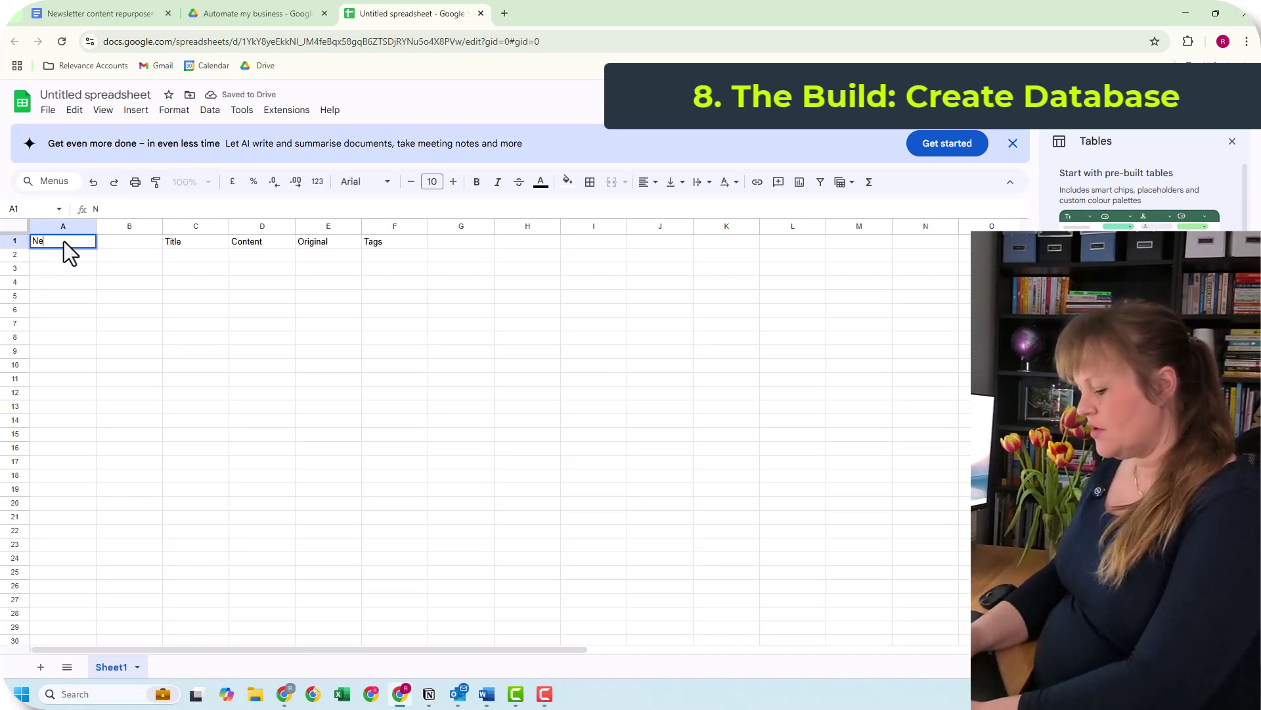
{"action": "type", "text": "ewsletter T"}
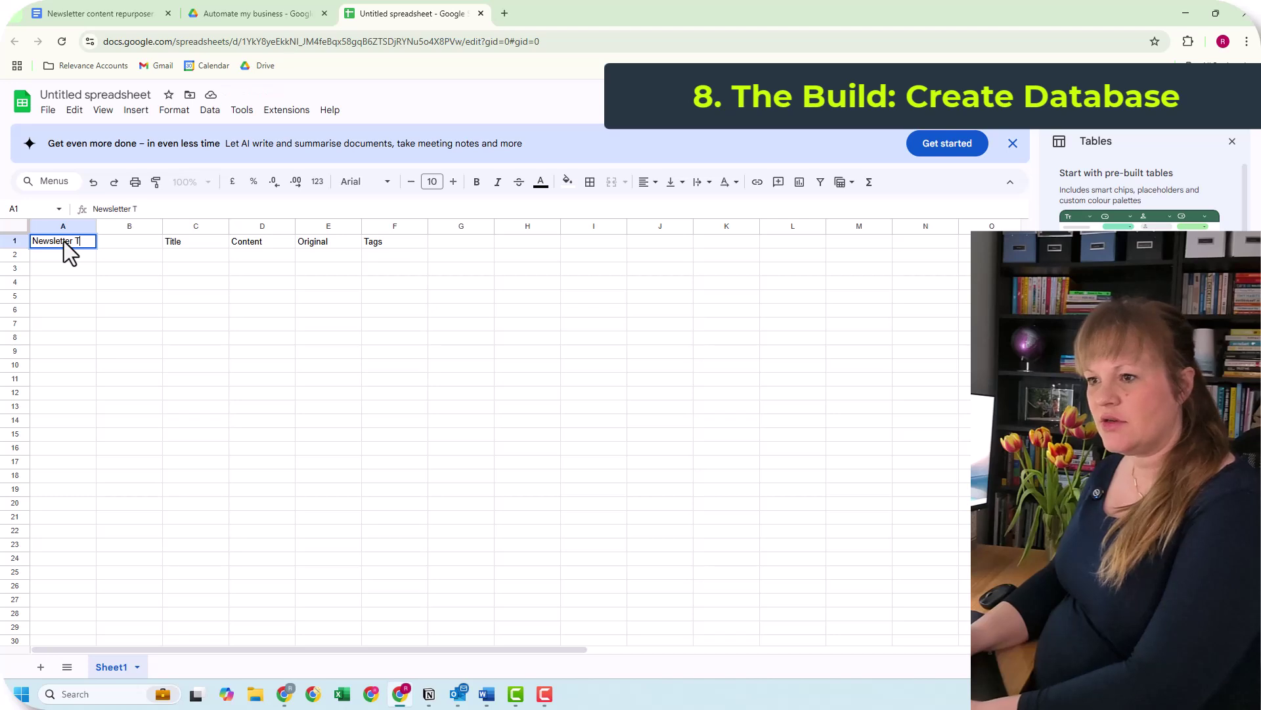
{"action": "type", "text": "iel"}
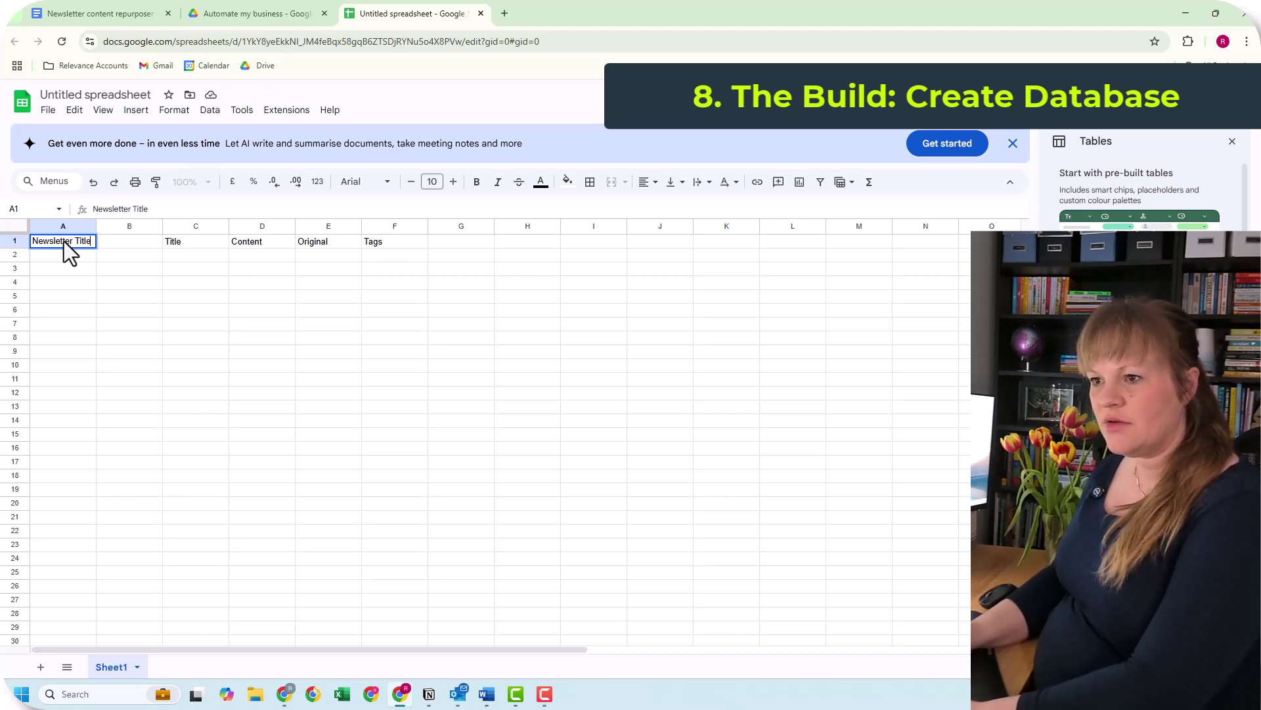
{"action": "key", "text": "Return"}
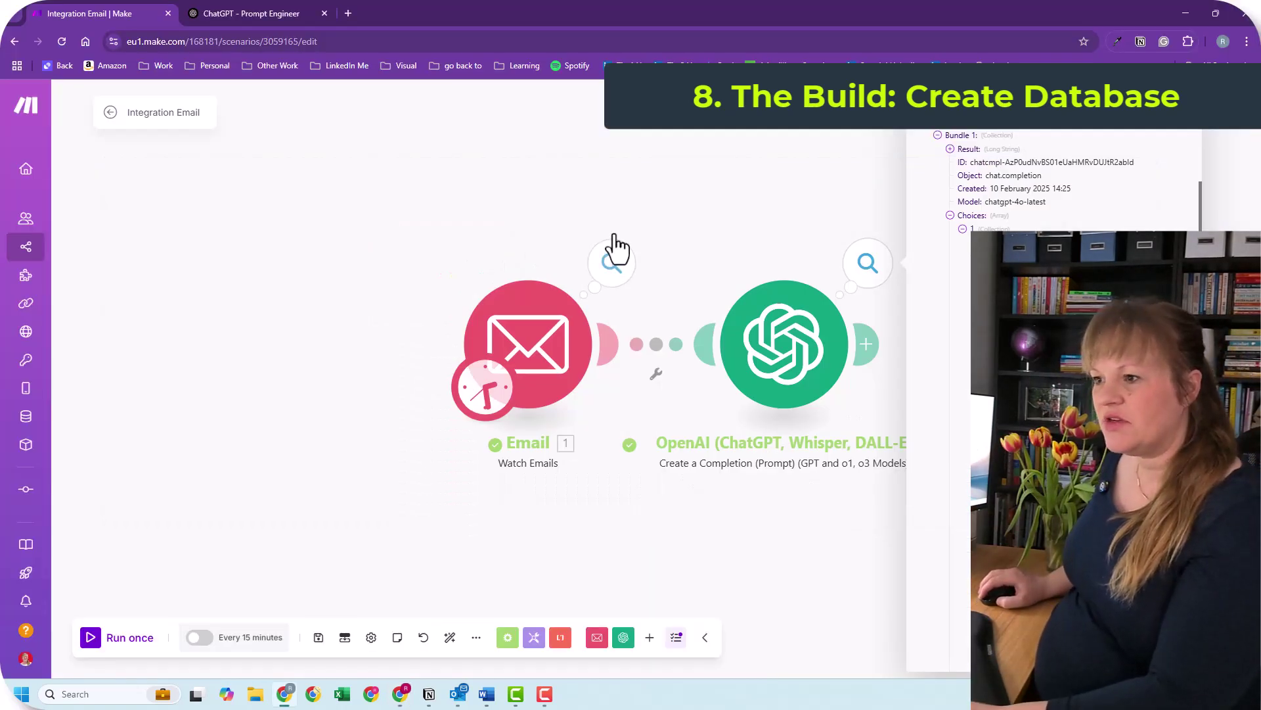
Check the Email module's output fields in Make, and rename the spreadsheet's A1 header to Subject line.
{"action": "left_click", "coordinate": [613, 264]}
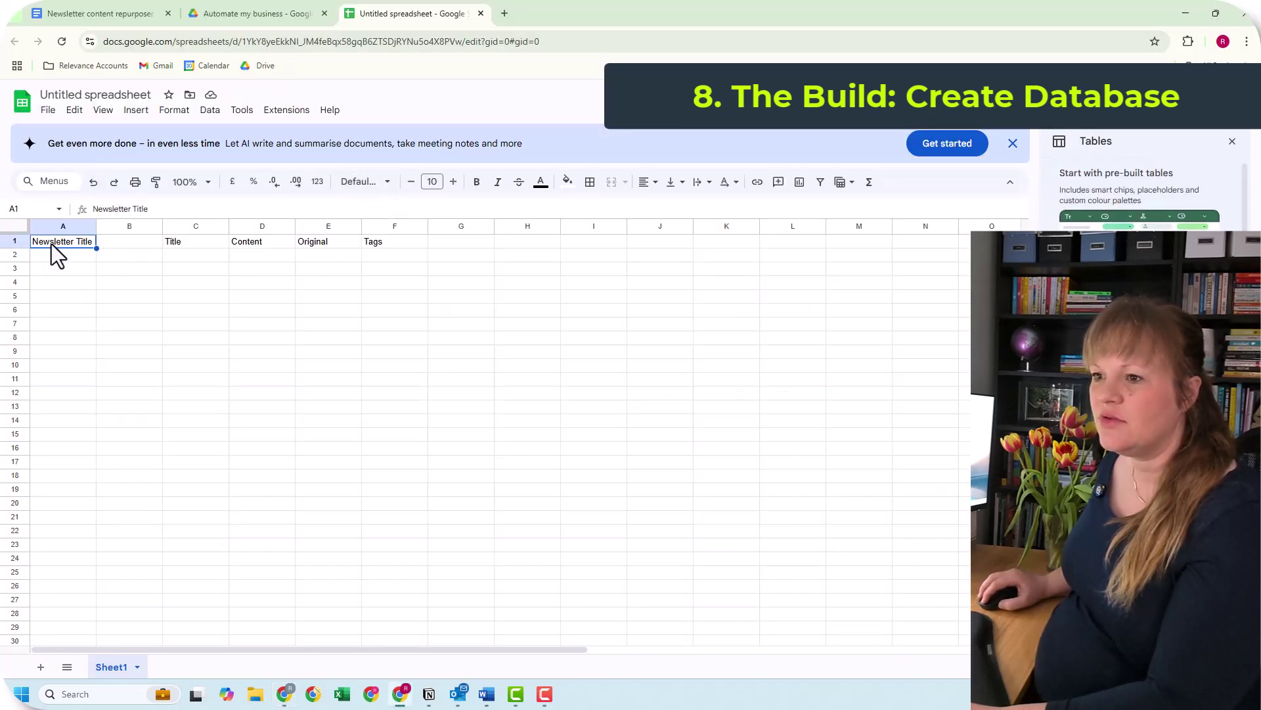
{"action": "type", "text": "Subj"}
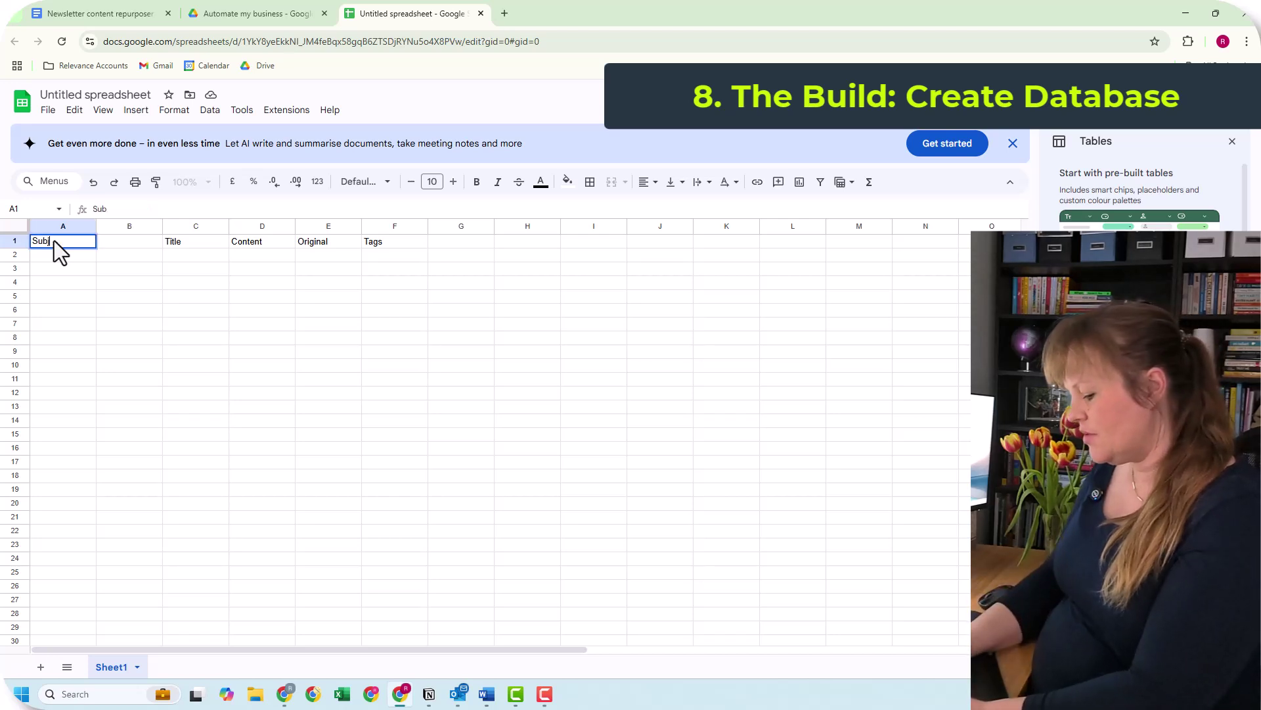
{"action": "type", "text": "ect line"}
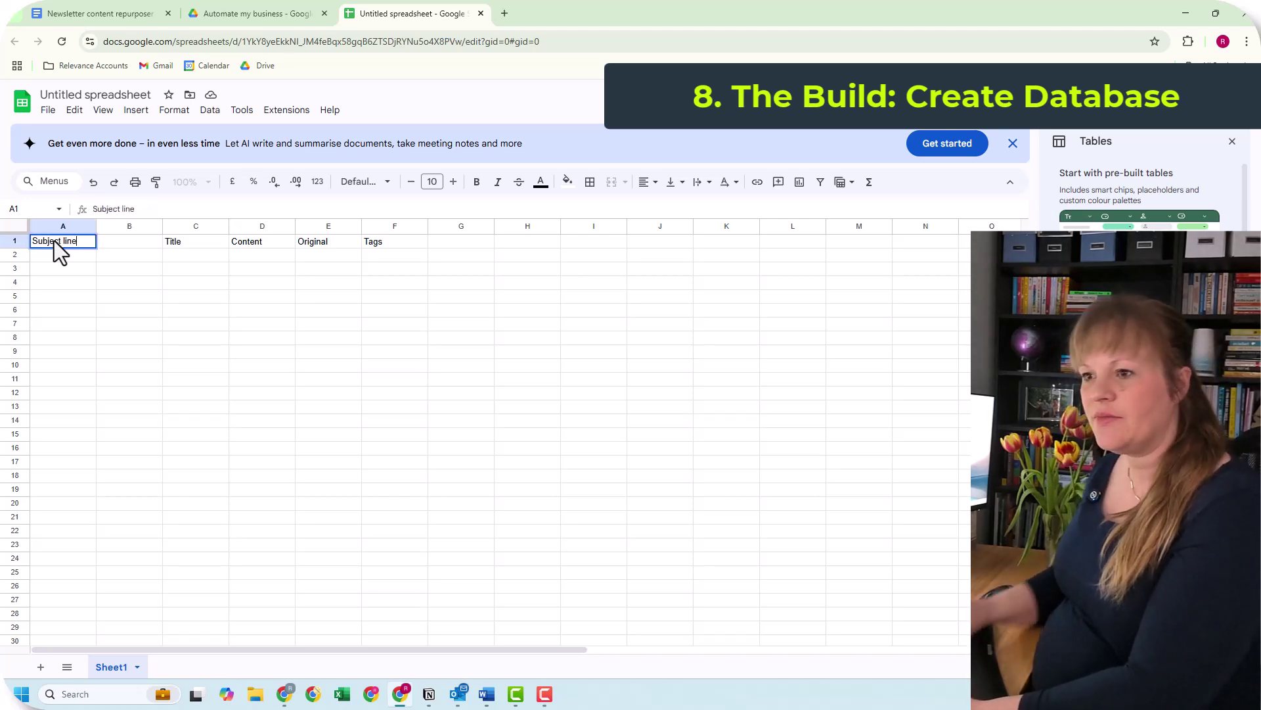
Delete the empty column B from the spreadsheet and return to the Make scenario.
{"action": "left_click", "coordinate": [124, 257]}
{"action": "right_click", "coordinate": [129, 230]}
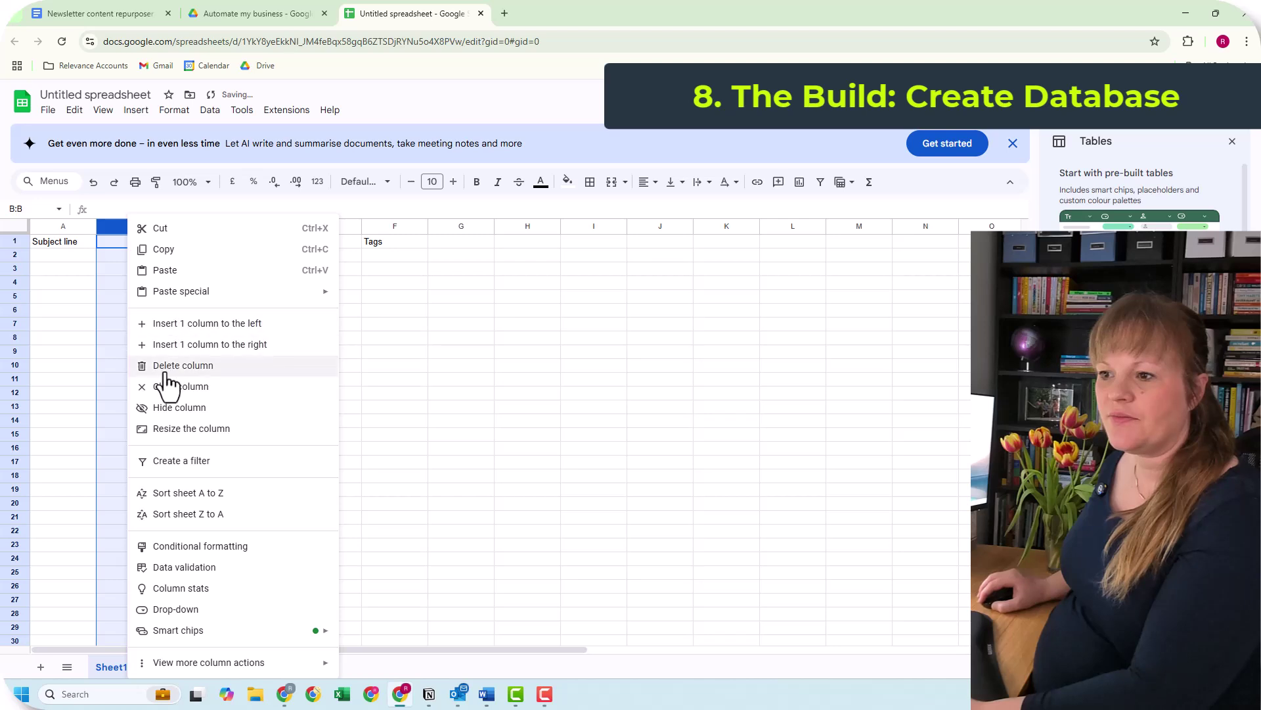
{"action": "key", "text": "Return"}
{"action": "left_click", "coordinate": [408, 366]}
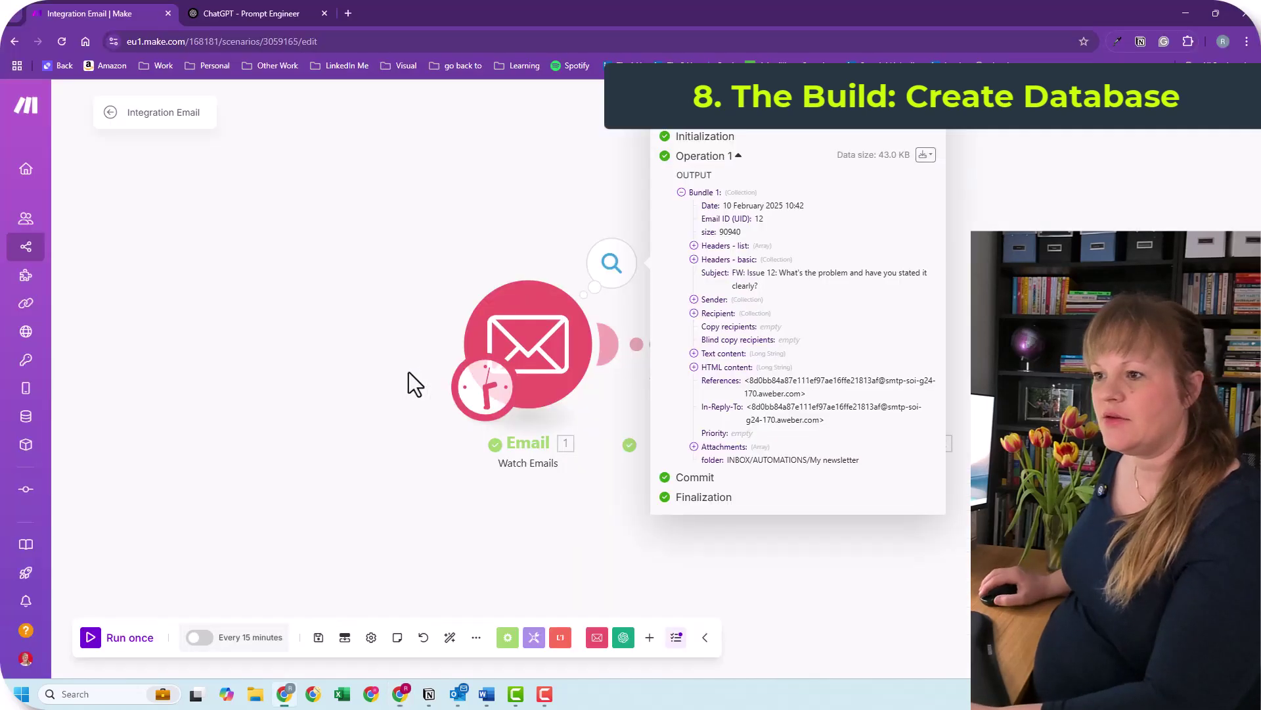
Close the email output and add a Google Sheets Add a Row module after the OpenAI module.
{"action": "left_click", "coordinate": [963, 377]}
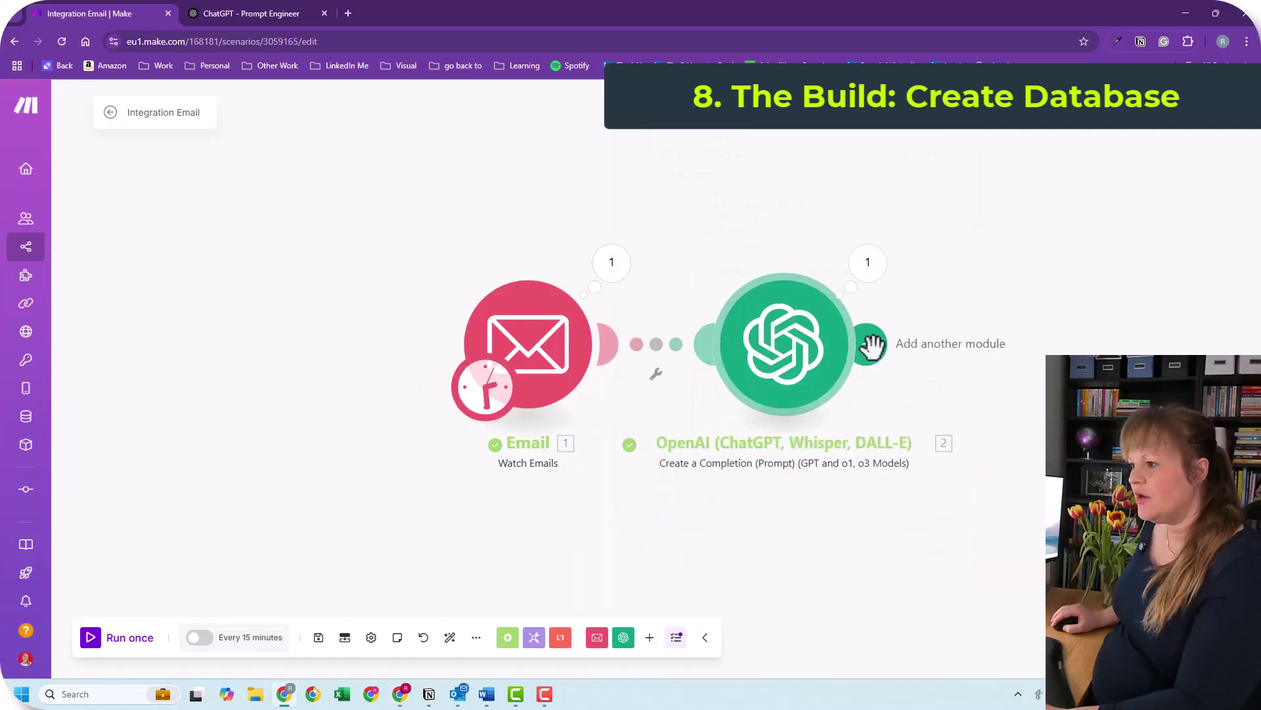
{"action": "left_click", "coordinate": [871, 347]}
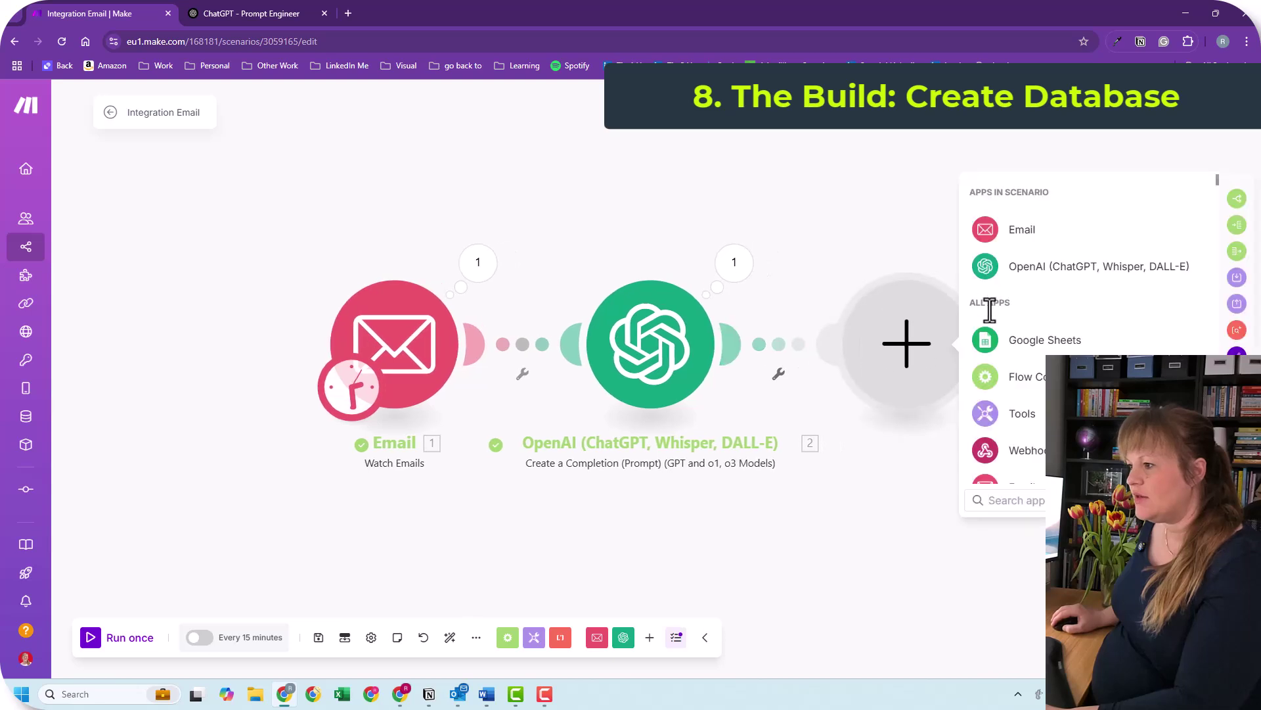
{"action": "left_click", "coordinate": [1025, 341]}
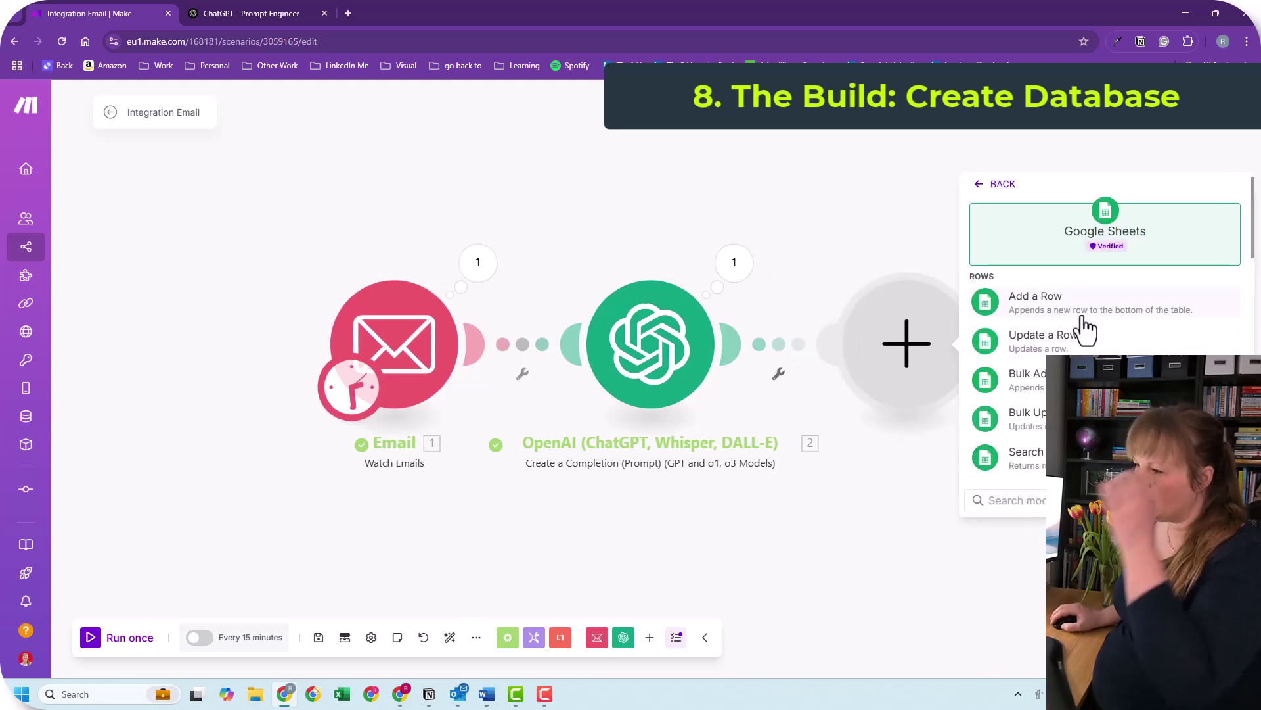
{"action": "left_click", "coordinate": [1083, 317]}
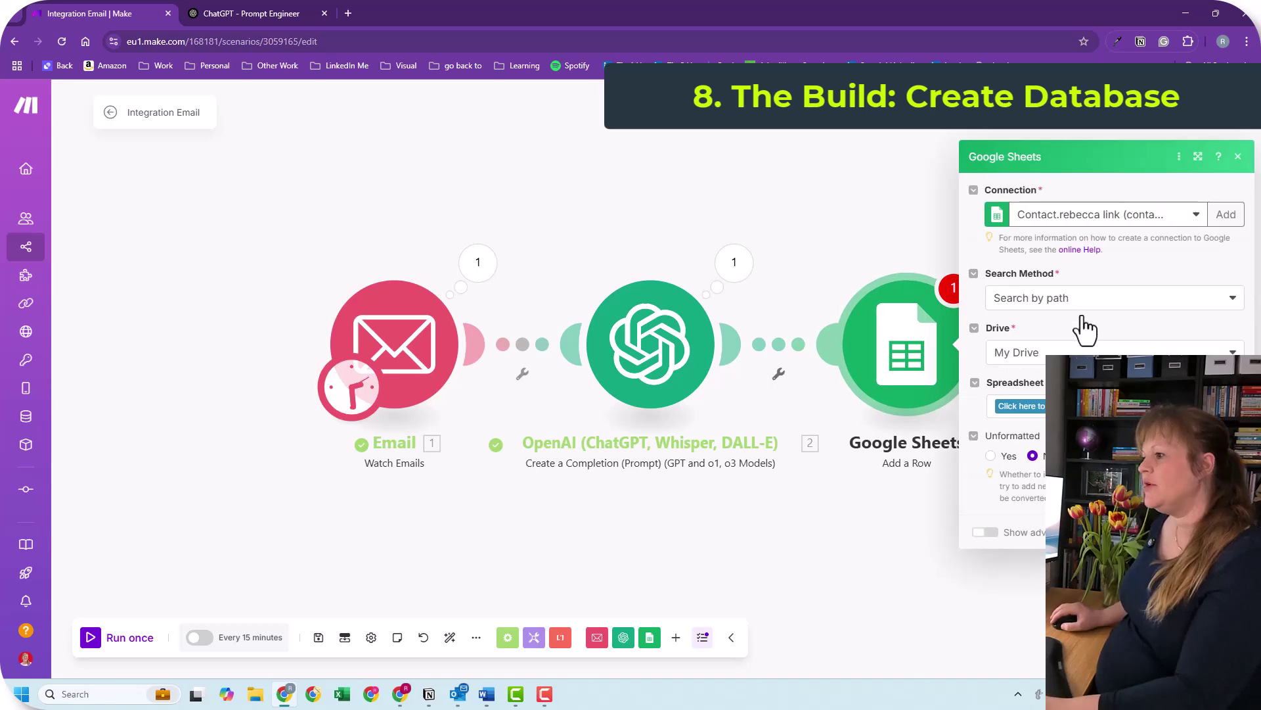
Set the Google Sheets module to the Timewisely2 connection with manual entry, the copied spreadsheet ID, Sheet1 and column range A-Z.
{"action": "left_click", "coordinate": [1141, 224]}
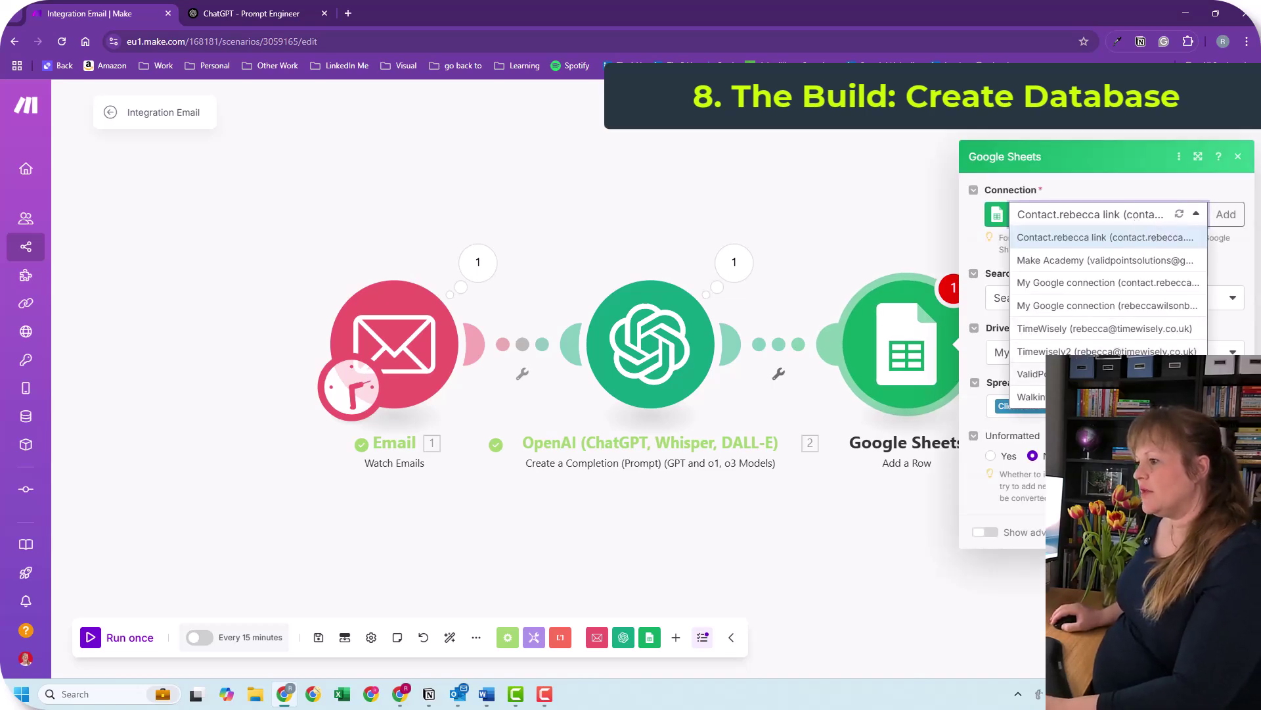
{"action": "left_click", "coordinate": [1107, 351]}
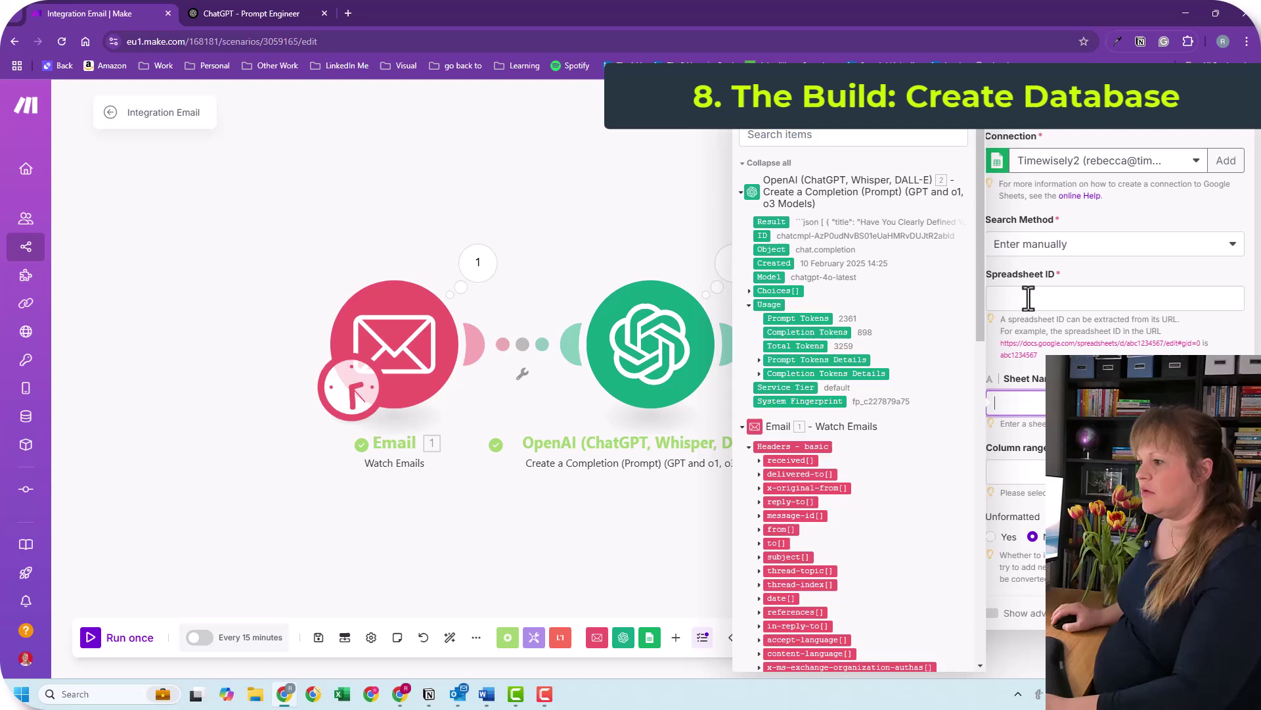
{"action": "left_click", "coordinate": [1028, 297]}
{"action": "key", "text": "ctrl+v"}
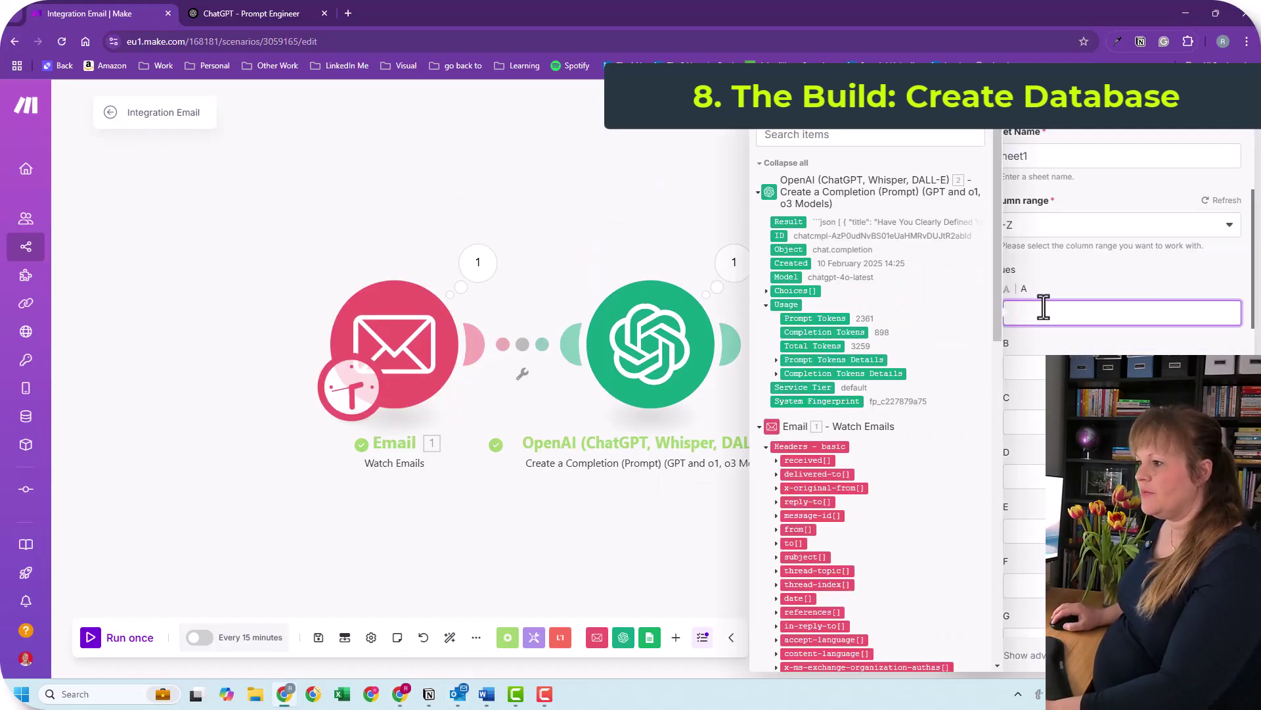
Map the email's subject from the basic headers to column A and close the Google Sheets settings.
{"action": "scroll", "coordinate": [774, 436], "scroll_direction": "down", "scroll_amount": 2}
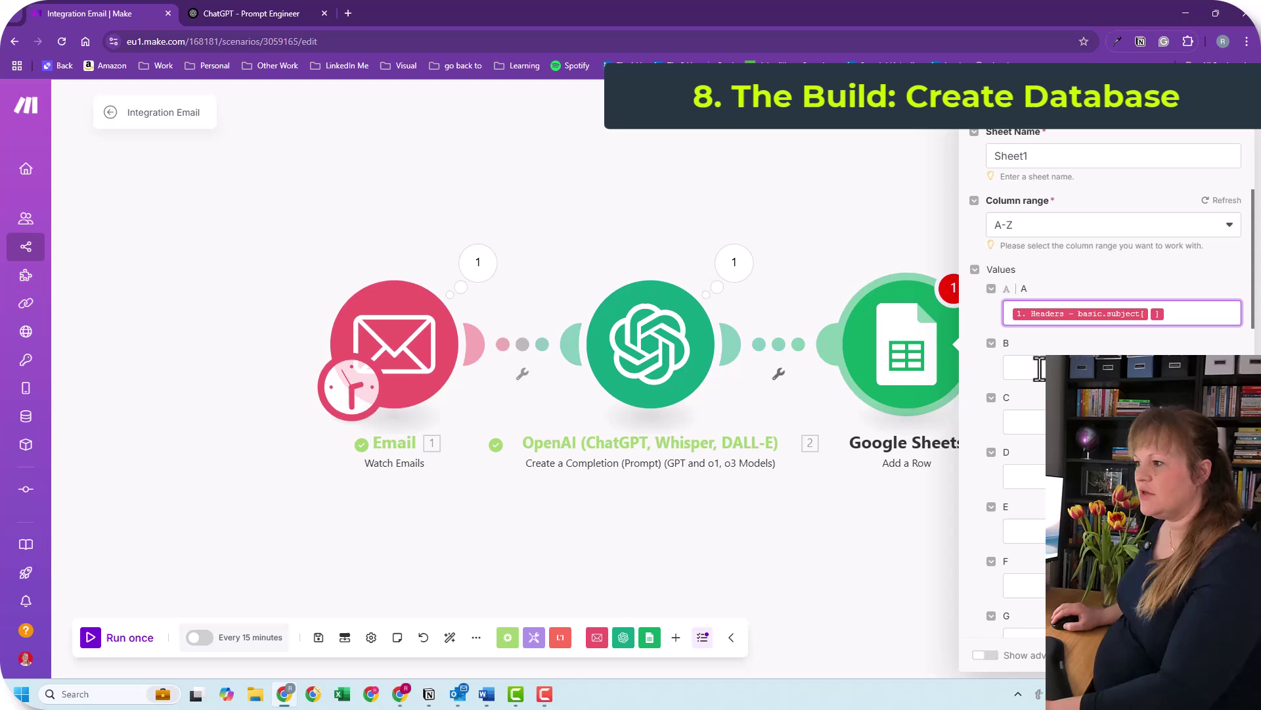
{"action": "left_click", "coordinate": [1039, 369]}
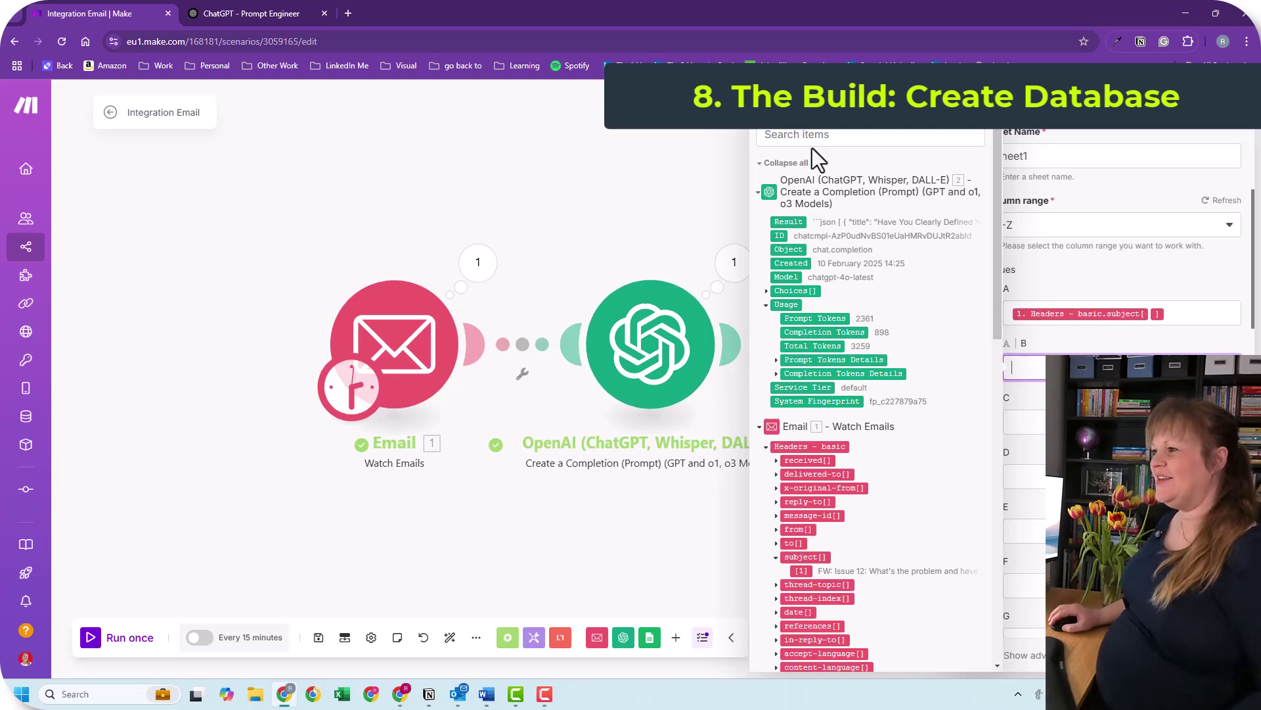
{"action": "left_click", "coordinate": [690, 176]}
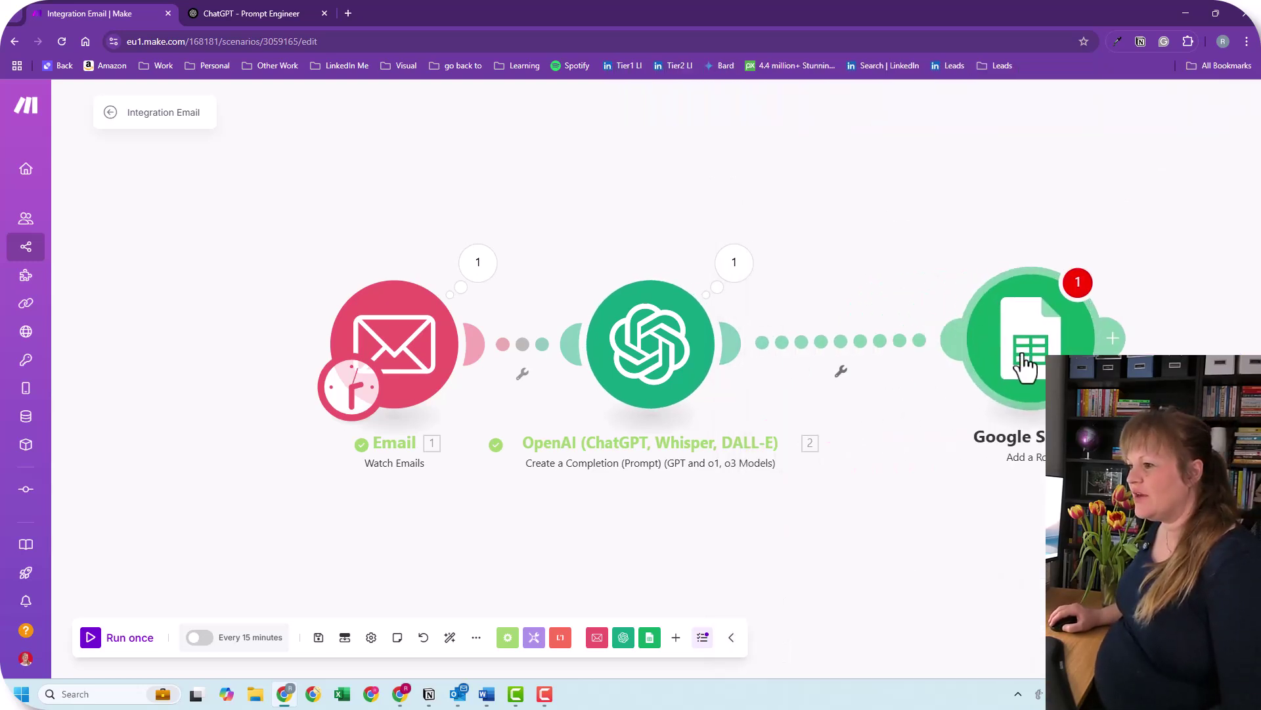
Insert an empty module on the link between the OpenAI and Google Sheets modules.
{"action": "left_click", "coordinate": [863, 348]}
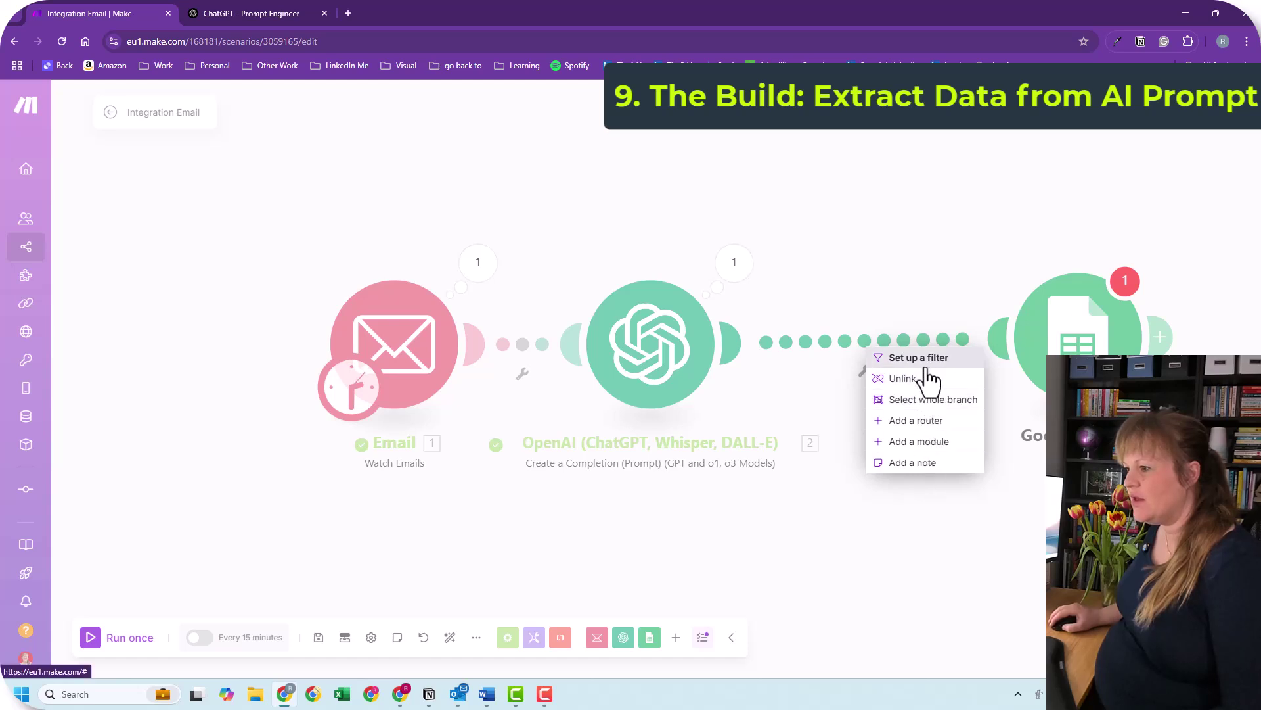
{"action": "left_click", "coordinate": [928, 441]}
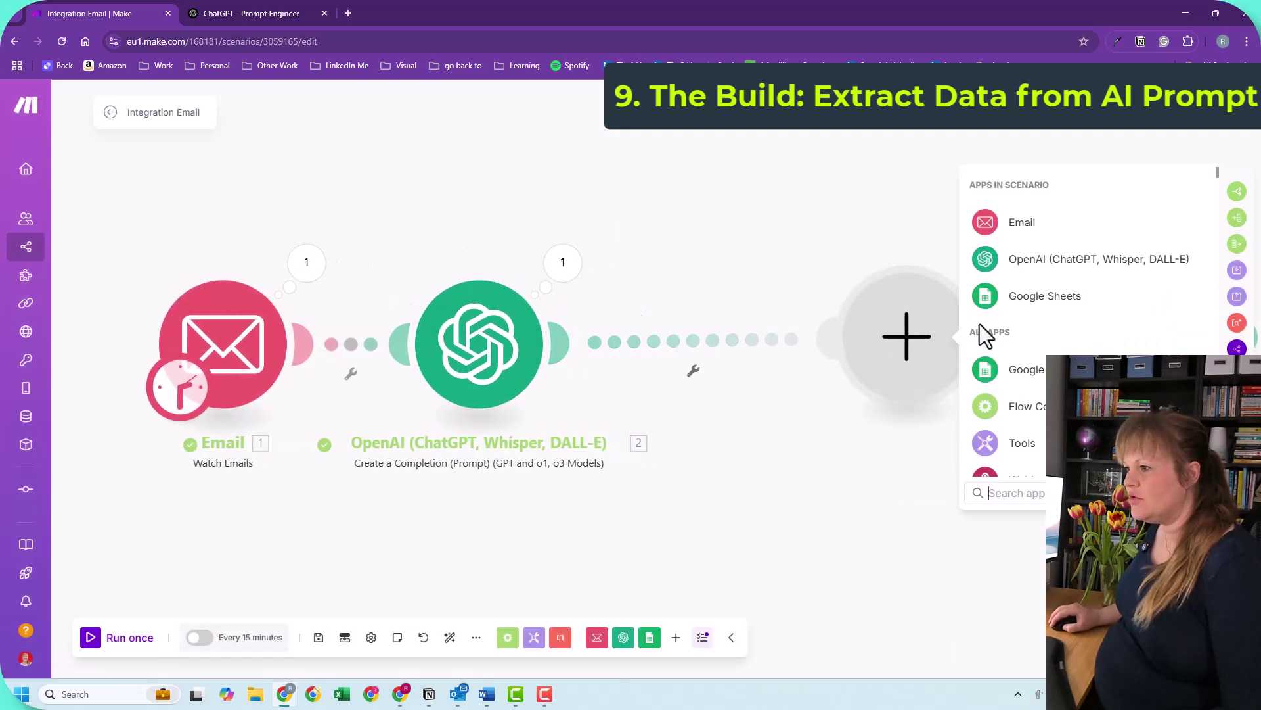
{"action": "left_click", "coordinate": [1012, 453]}
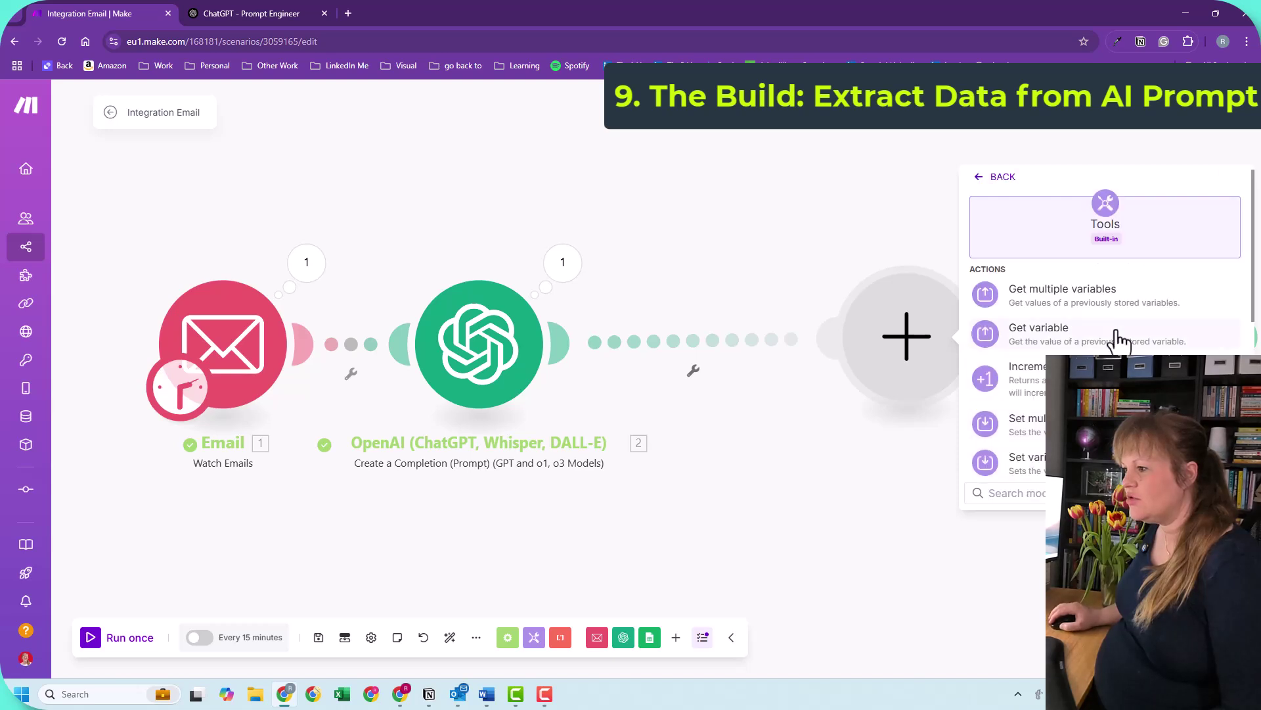
{"action": "scroll", "coordinate": [1119, 339], "scroll_direction": "down", "scroll_amount": 5}
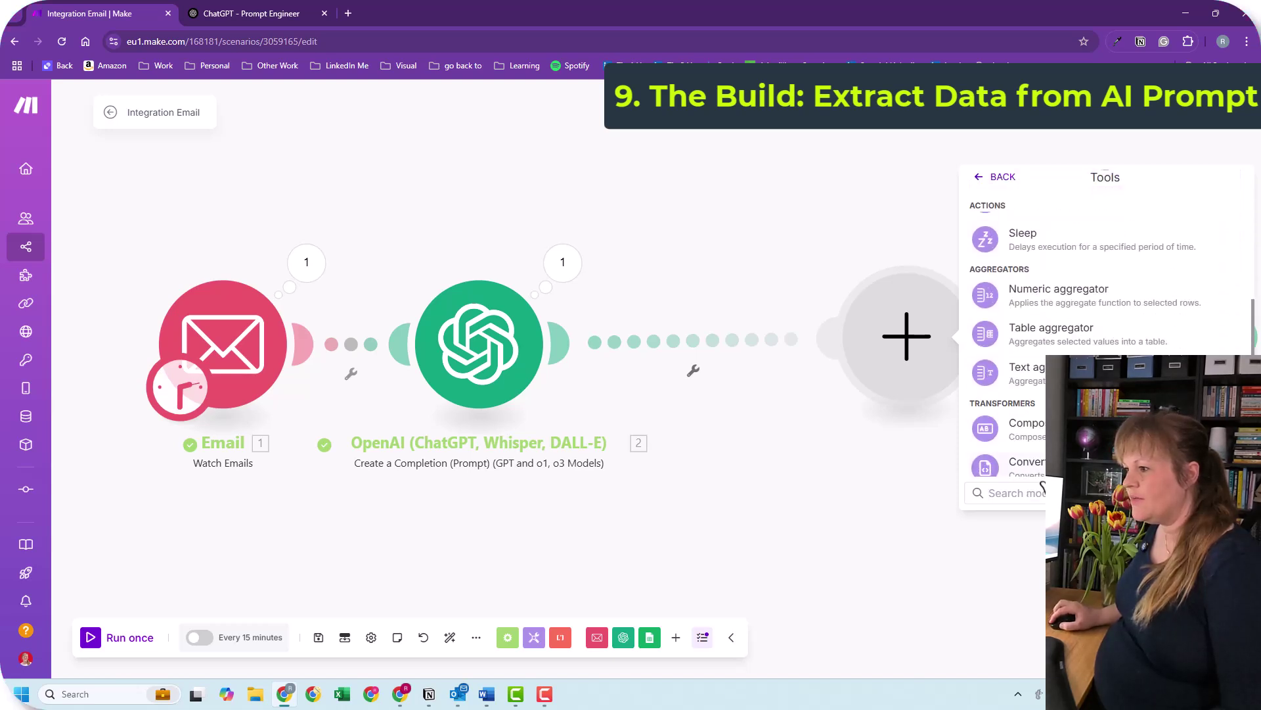
{"action": "scroll", "coordinate": [1058, 345], "scroll_direction": "down", "scroll_amount": 1}
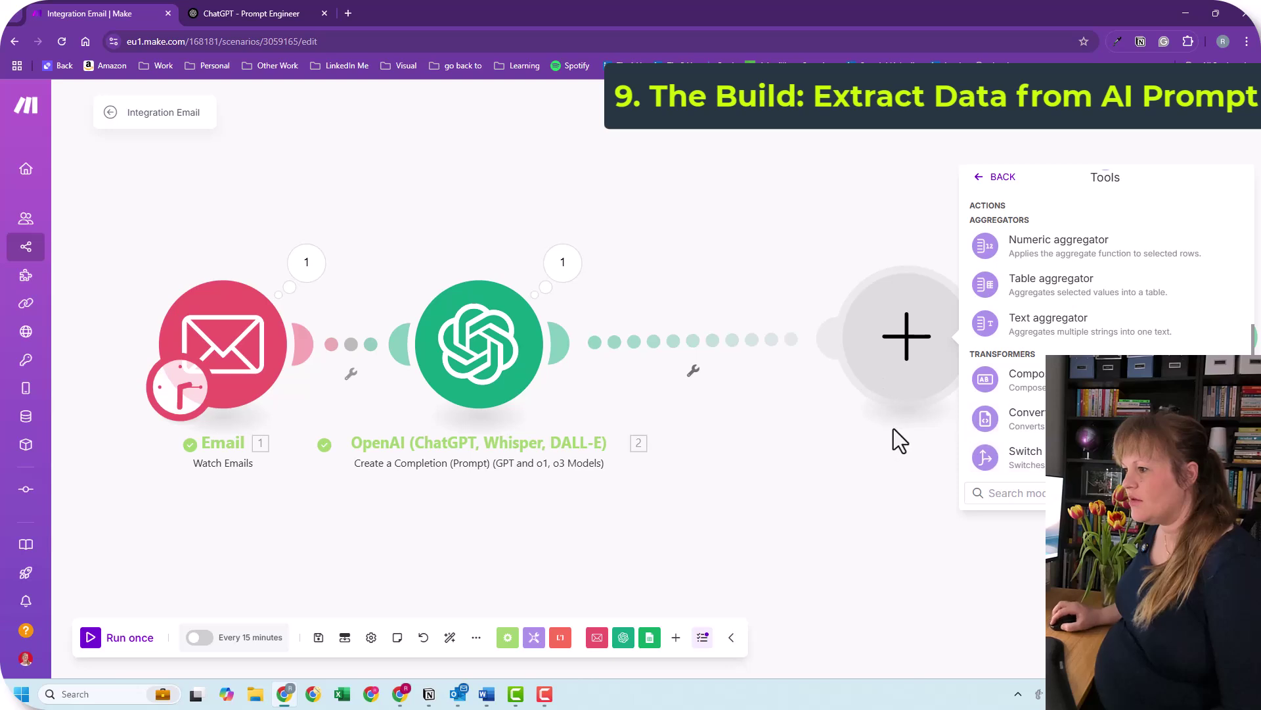
{"action": "left_click", "coordinate": [915, 361]}
{"action": "left_click", "coordinate": [915, 361]}
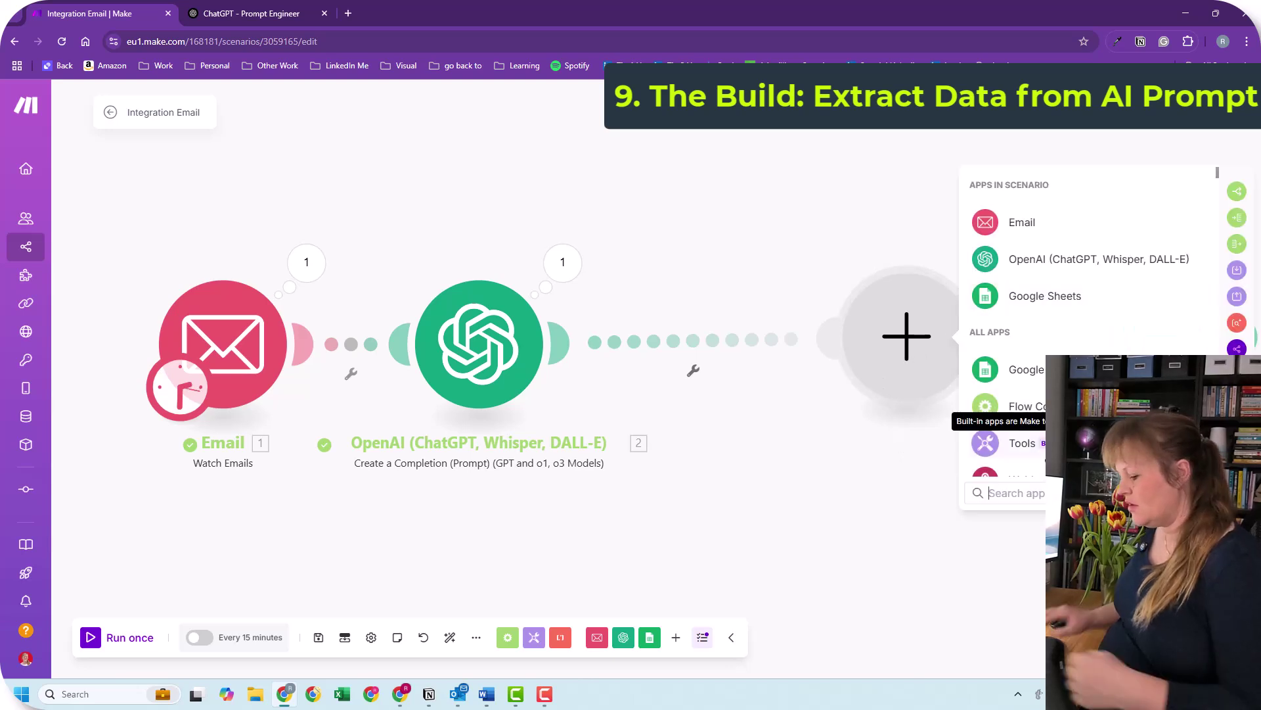
Search the apps for json and make the inserted module a Parse JSON module.
{"action": "type", "text": "json"}
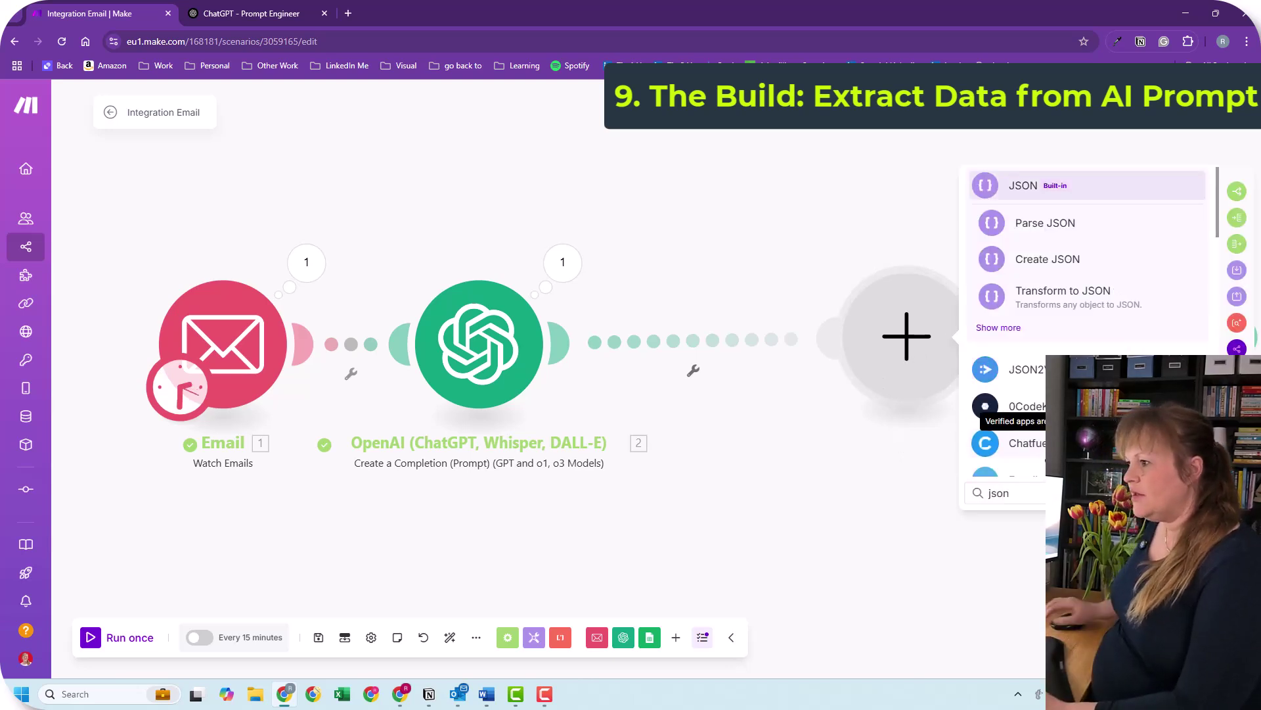
{"action": "left_click", "coordinate": [1042, 231]}
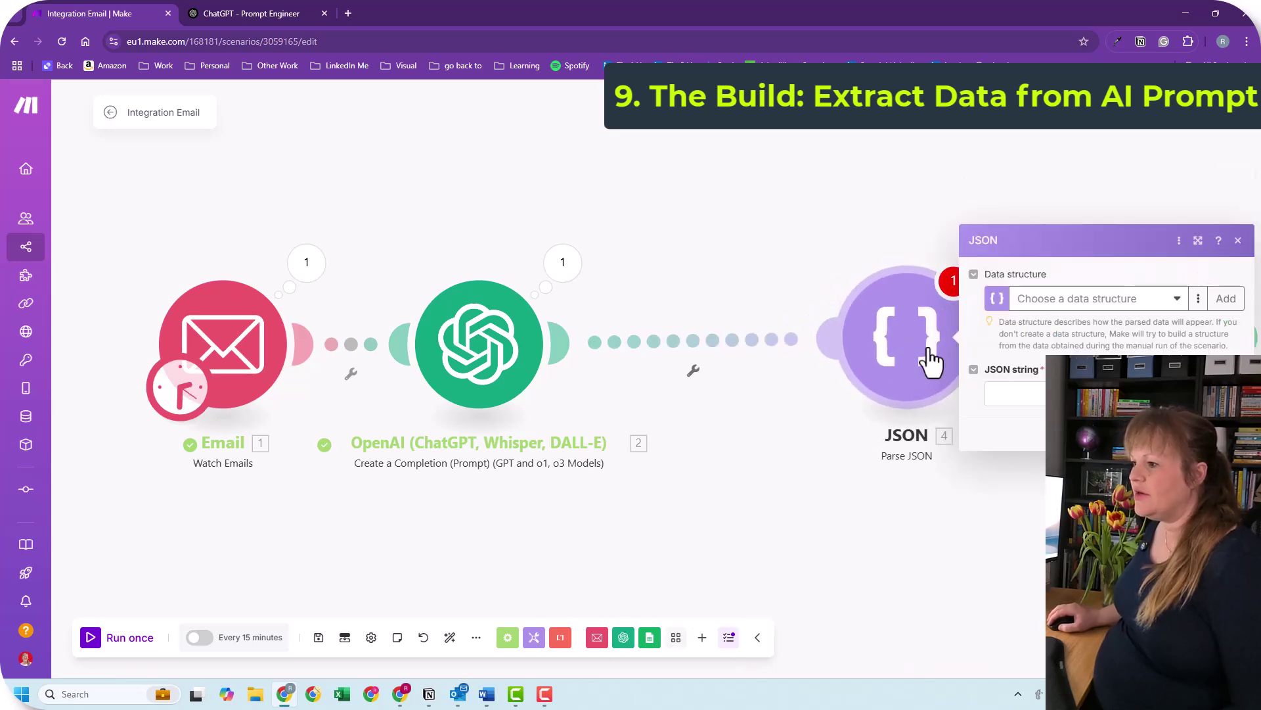
Expand the OpenAI output's first choice down to its message content and examine the JSON structure of the post ideas.
{"action": "left_click", "coordinate": [564, 279]}
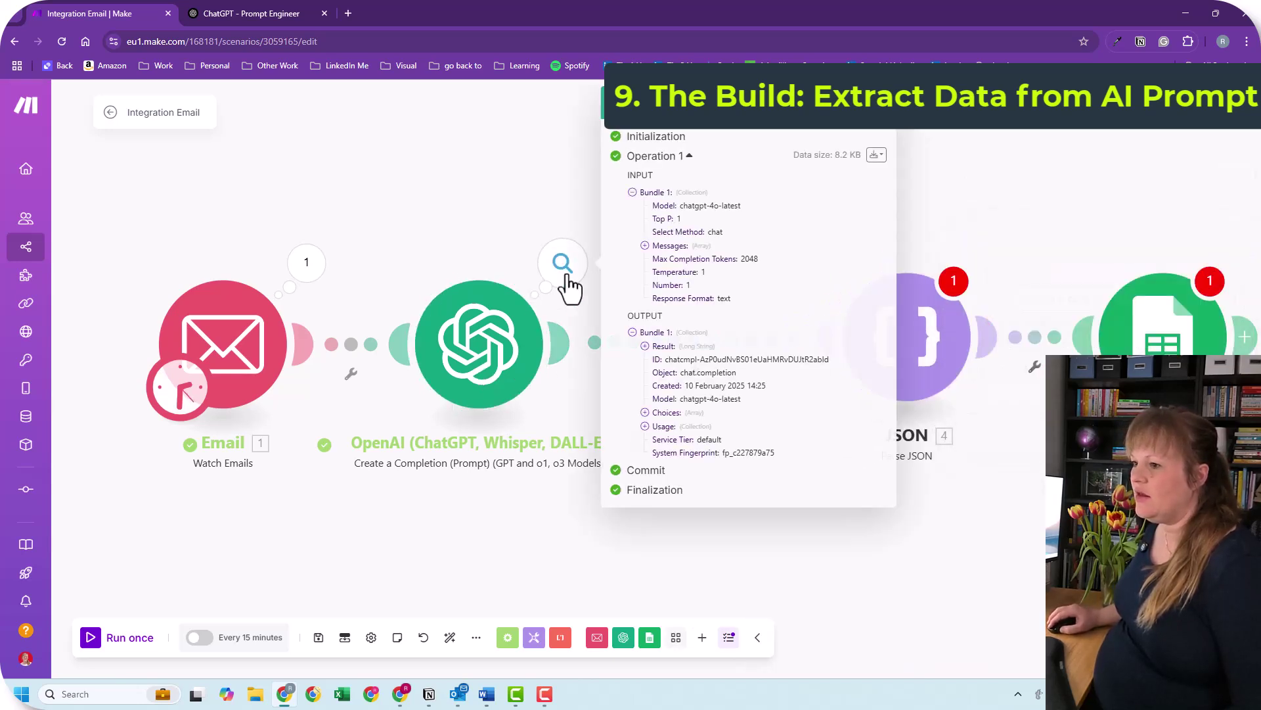
{"action": "left_click", "coordinate": [645, 413]}
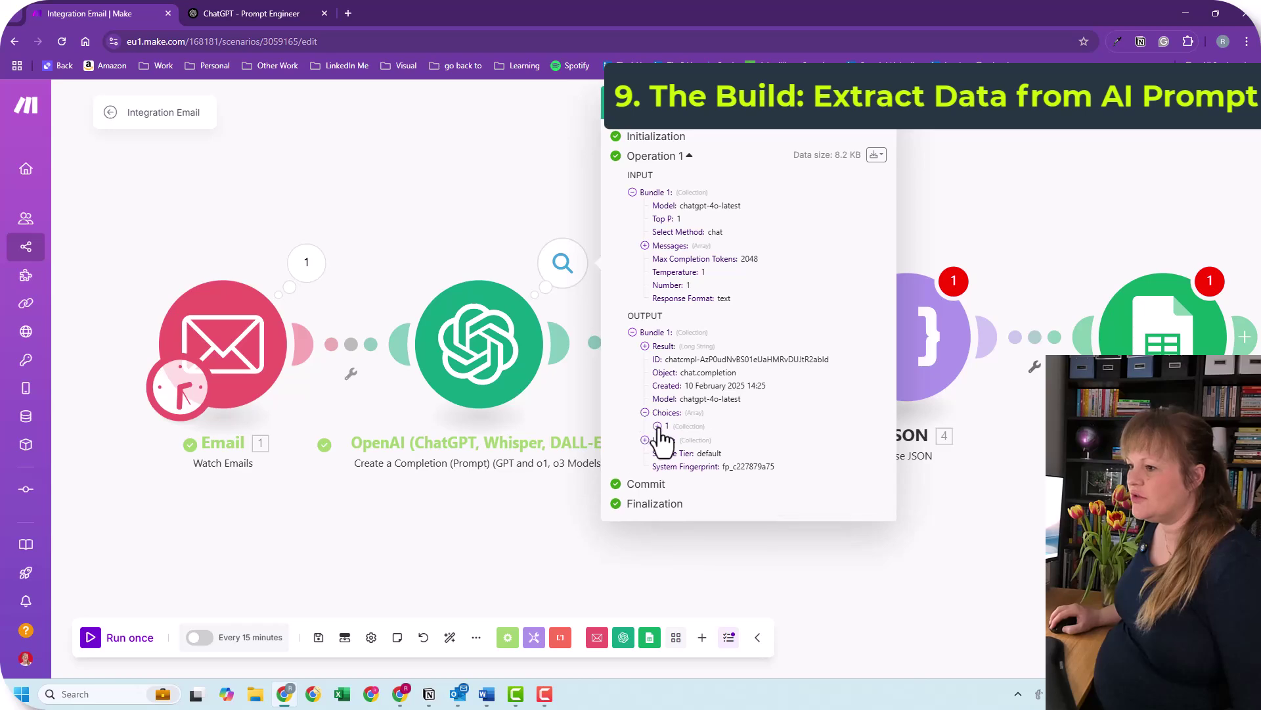
{"action": "left_click", "coordinate": [657, 426]}
{"action": "left_click", "coordinate": [669, 453]}
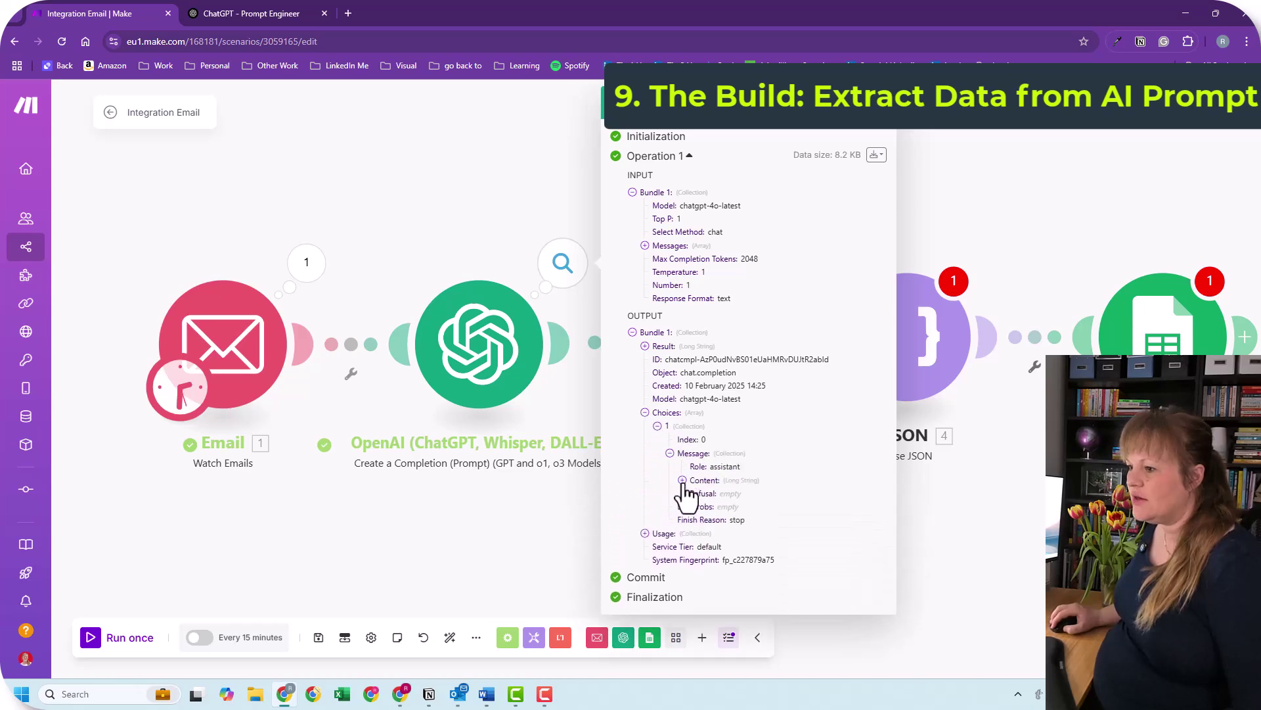
{"action": "left_click", "coordinate": [682, 480]}
{"action": "scroll", "coordinate": [723, 444], "scroll_direction": "down", "scroll_amount": 10}
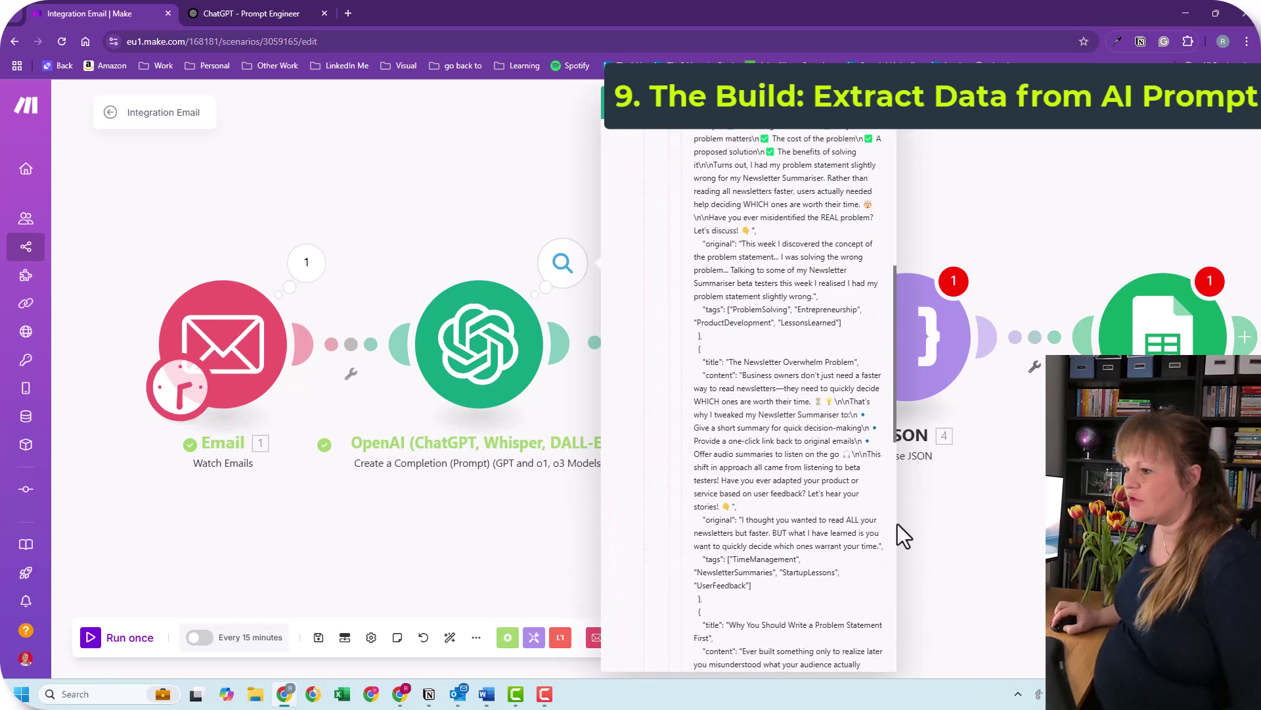
{"action": "left_click", "coordinate": [972, 522]}
Start a new data structure for the JSON module and name it Newsletter repurposer.
{"action": "left_click", "coordinate": [910, 360]}
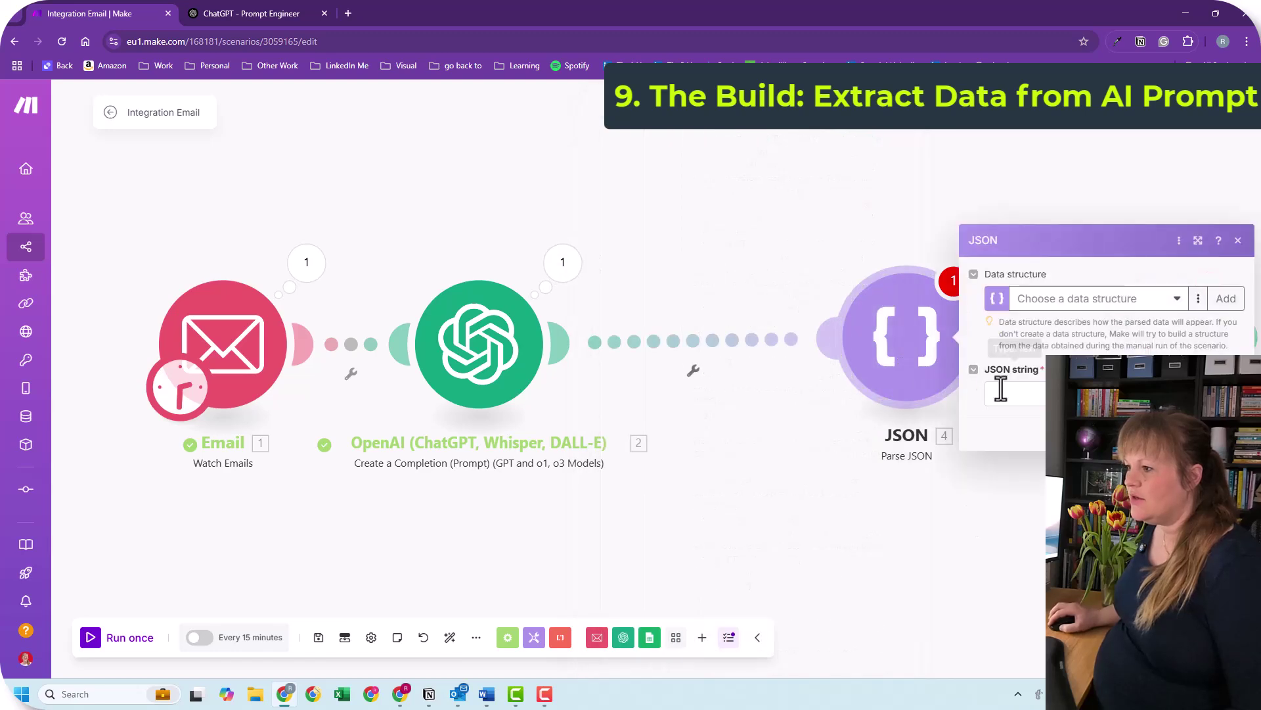
{"action": "left_click", "coordinate": [1026, 393]}
{"action": "left_click", "coordinate": [1083, 301]}
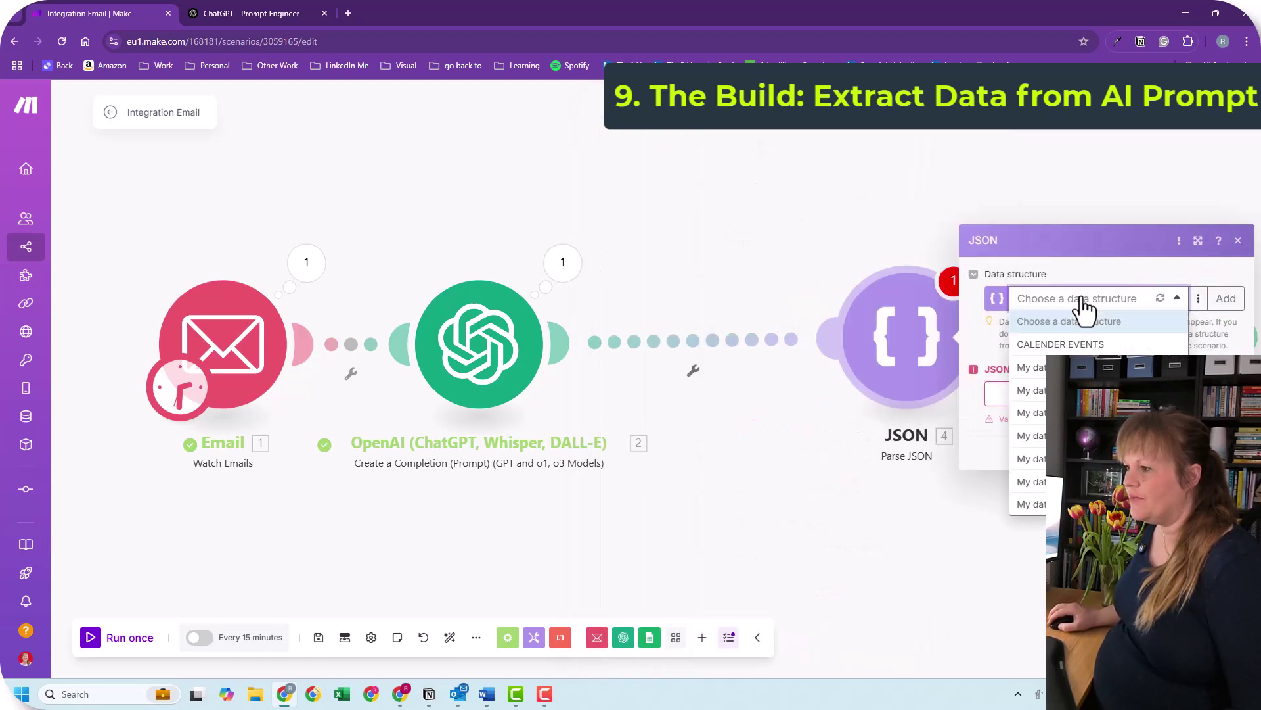
{"action": "left_click", "coordinate": [1083, 297]}
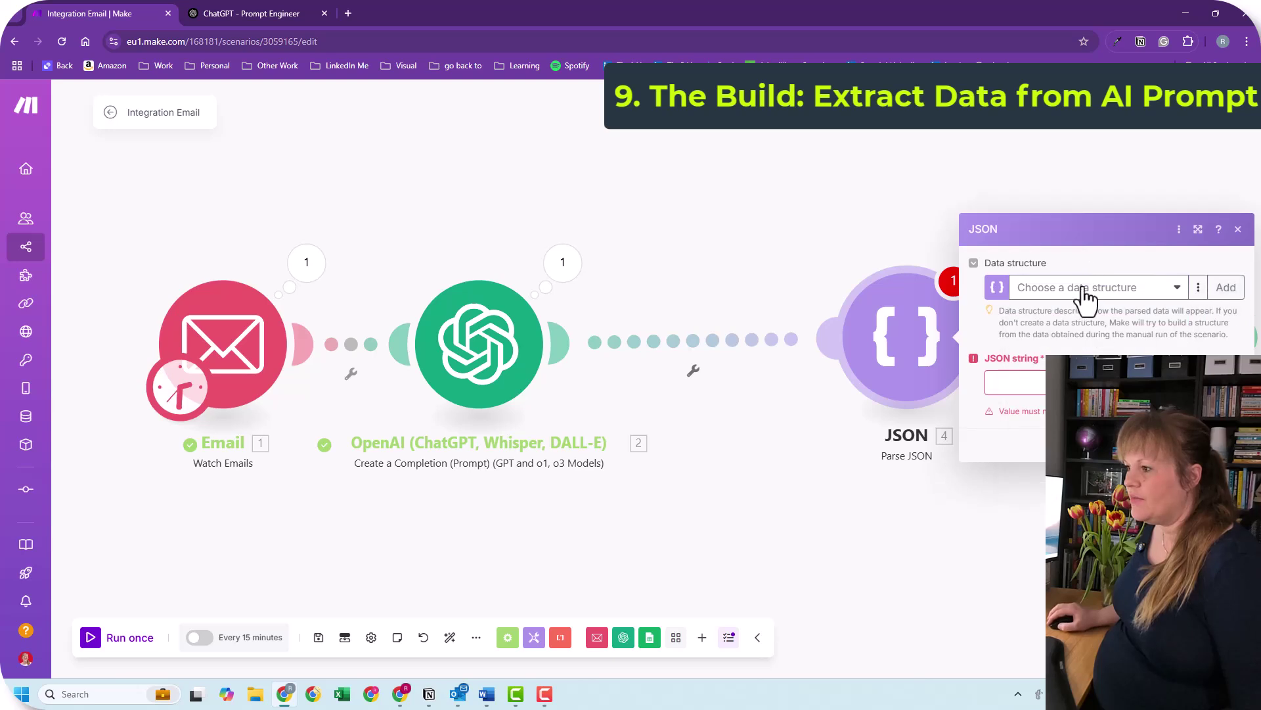
{"action": "left_click", "coordinate": [1086, 297]}
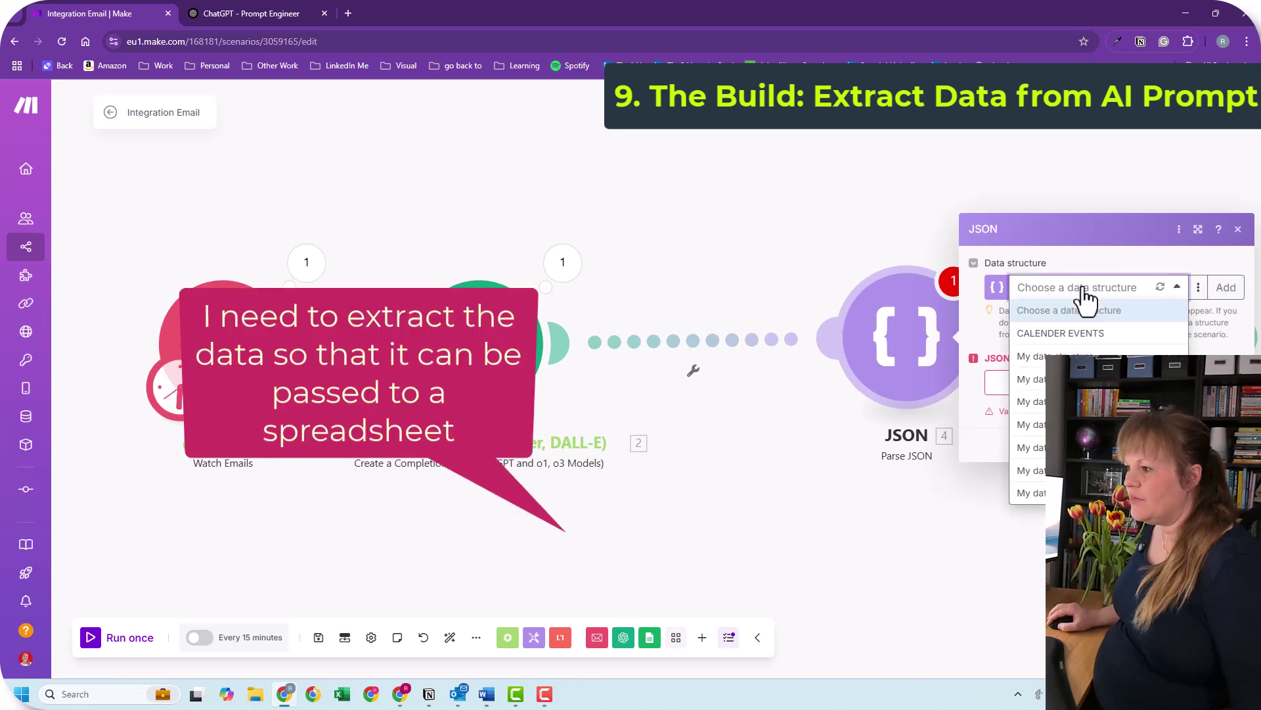
{"action": "left_click", "coordinate": [1226, 287]}
{"action": "type", "text": "Newsletter repurposer"}
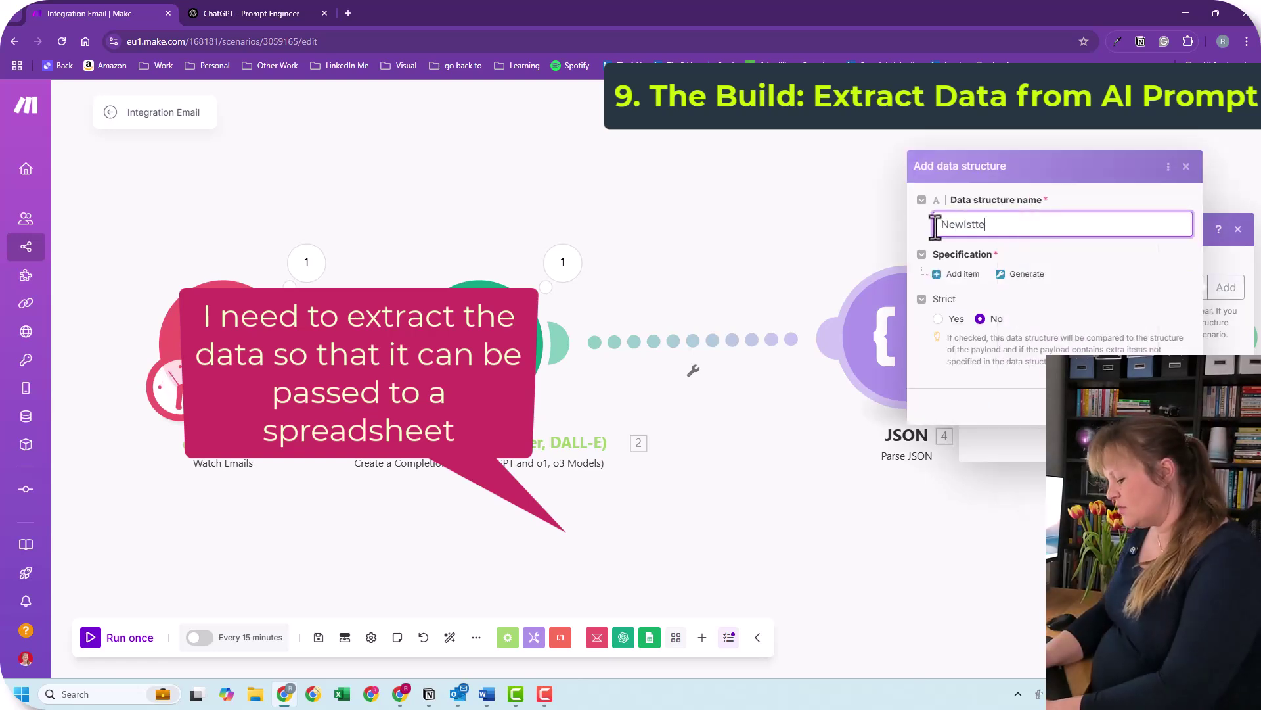
Add a multi-line Text item named Title to the data structure's specification.
{"action": "left_click", "coordinate": [962, 273]}
{"action": "type", "text": "Title"}
{"action": "left_click", "coordinate": [1052, 321]}
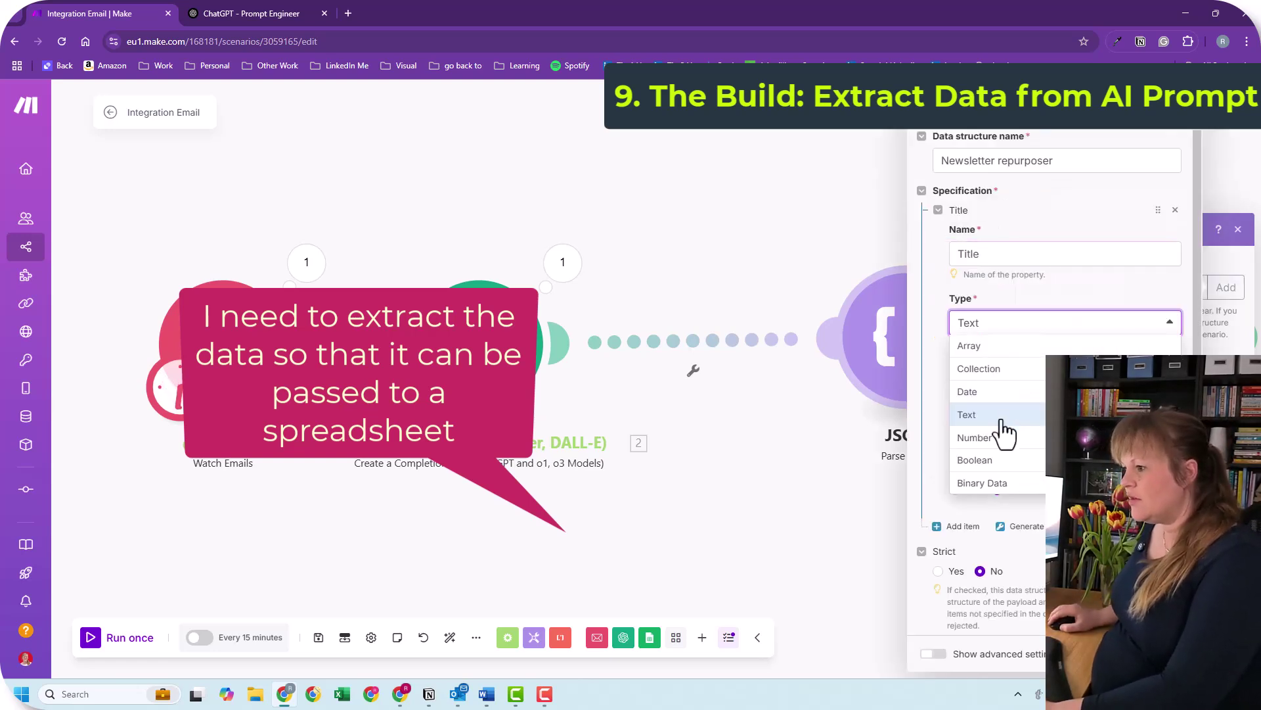
{"action": "left_click", "coordinate": [999, 413]}
{"action": "left_click", "coordinate": [955, 473]}
Add a Text item named Original to the data structure and make it required and multi-line.
{"action": "left_click", "coordinate": [962, 509]}
{"action": "type", "text": "Original"}
{"action": "scroll", "coordinate": [995, 551], "scroll_direction": "down", "scroll_amount": 5}
{"action": "left_click", "coordinate": [956, 428]}
{"action": "left_click", "coordinate": [956, 473]}
Add a required, multi-line Text item named Content to the data structure.
{"action": "left_click", "coordinate": [963, 509]}
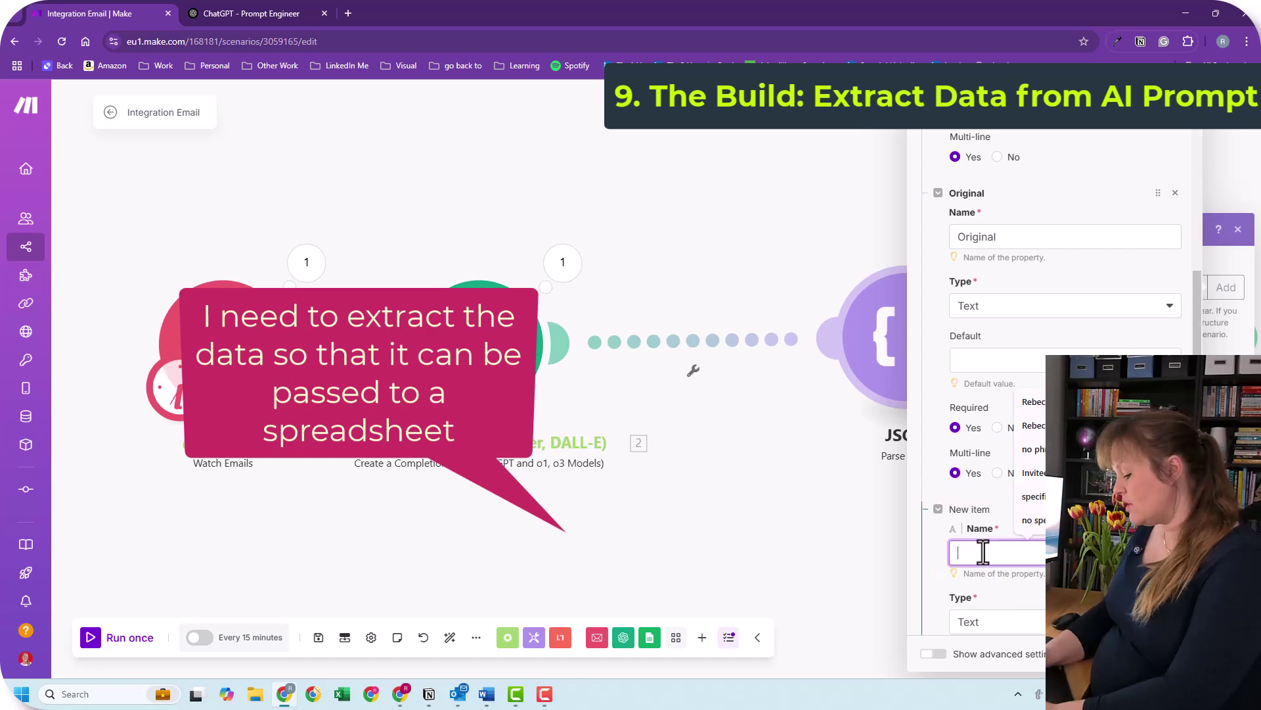
{"action": "type", "text": "Content"}
{"action": "scroll", "coordinate": [1022, 504], "scroll_direction": "down", "scroll_amount": 3}
{"action": "left_click", "coordinate": [956, 480]}
{"action": "left_click", "coordinate": [955, 526]}
Add an Array item named Tags to the specification and save the data structure.
{"action": "left_click", "coordinate": [982, 563]}
{"action": "type", "text": "Tags"}
{"action": "left_click", "coordinate": [989, 480]}
{"action": "left_click", "coordinate": [986, 501]}
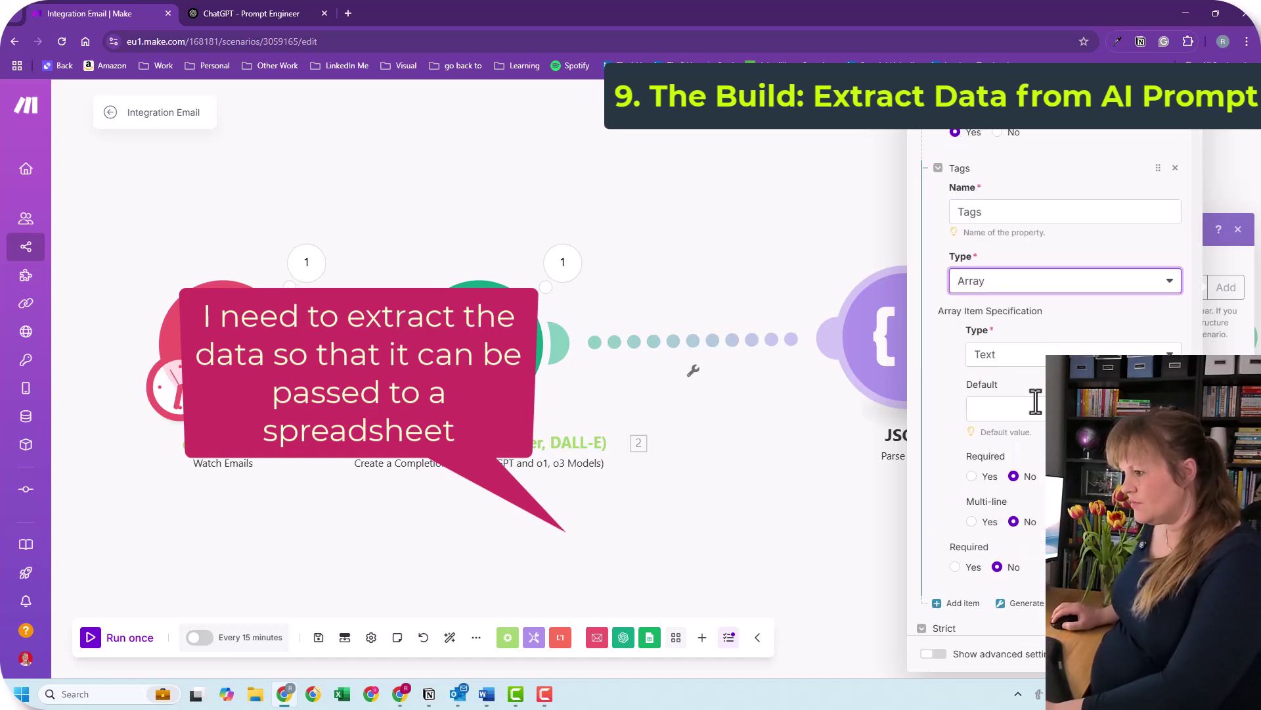
{"action": "left_click", "coordinate": [1173, 654]}
Copy the JSON text from the OpenAI module's output and paste it into the JSON module's JSON string.
{"action": "left_click", "coordinate": [562, 263]}
{"action": "left_click", "coordinate": [657, 429]}
{"action": "left_click", "coordinate": [672, 453]}
{"action": "left_click_drag", "start_coordinate": [720, 485], "coordinate": [808, 535]}
{"action": "key", "text": "ctrl+c"}
{"action": "left_click", "coordinate": [920, 327]}
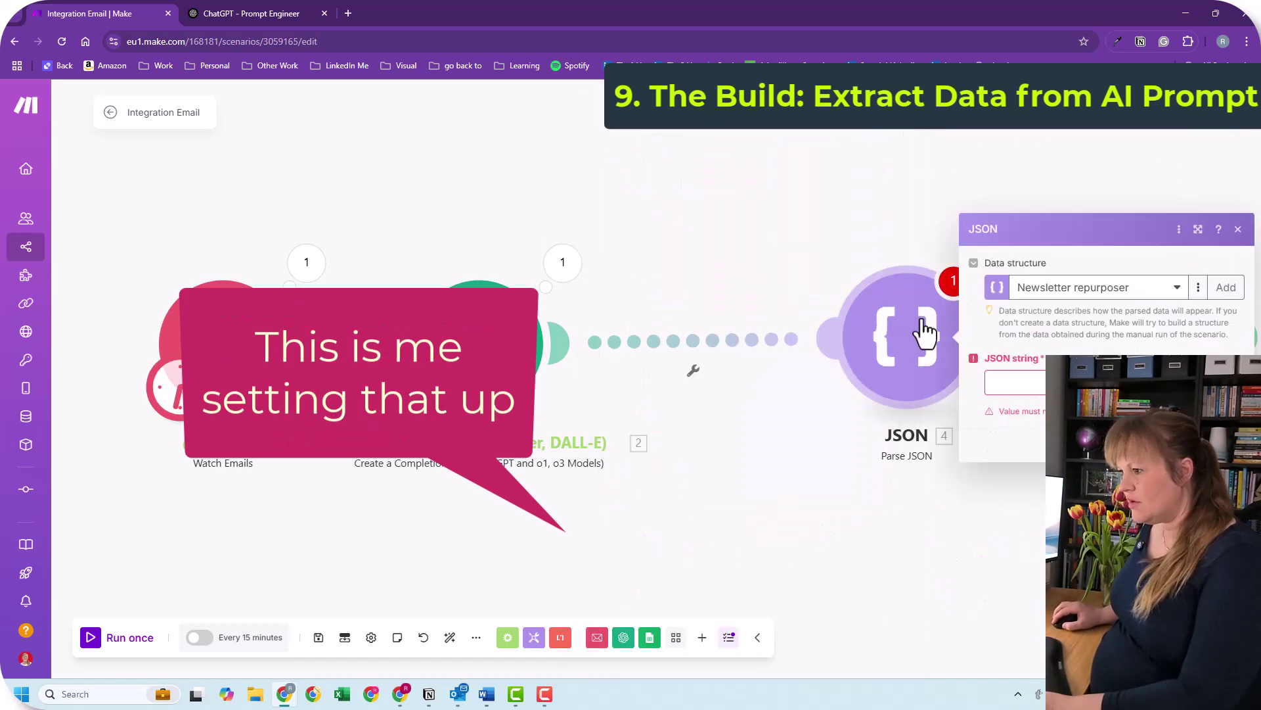
{"action": "left_click", "coordinate": [1015, 382]}
{"action": "key", "text": "ctrl+v"}
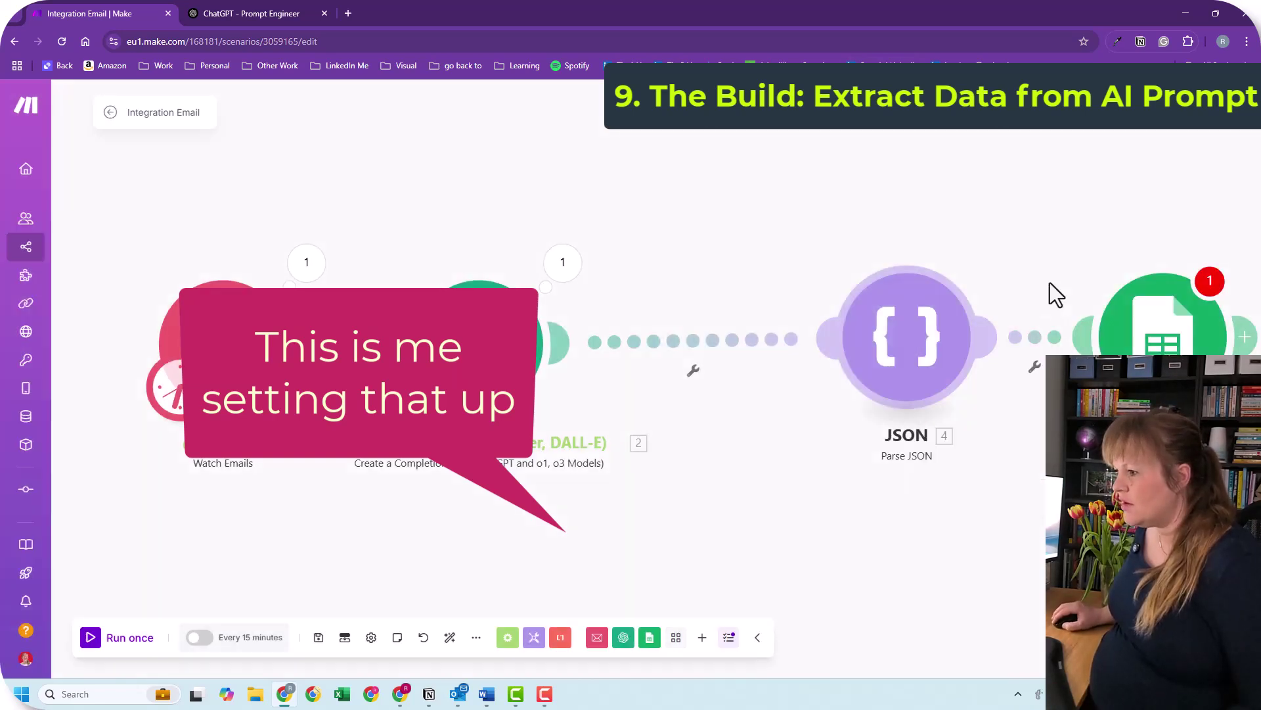
Move the JSON module closer to the OpenAI module, confirm the Google Sheets settings and run the scenario once.
{"action": "left_click_drag", "start_coordinate": [919, 355], "coordinate": [804, 354]}
{"action": "left_click", "coordinate": [120, 644]}
{"action": "left_click", "coordinate": [1163, 316]}
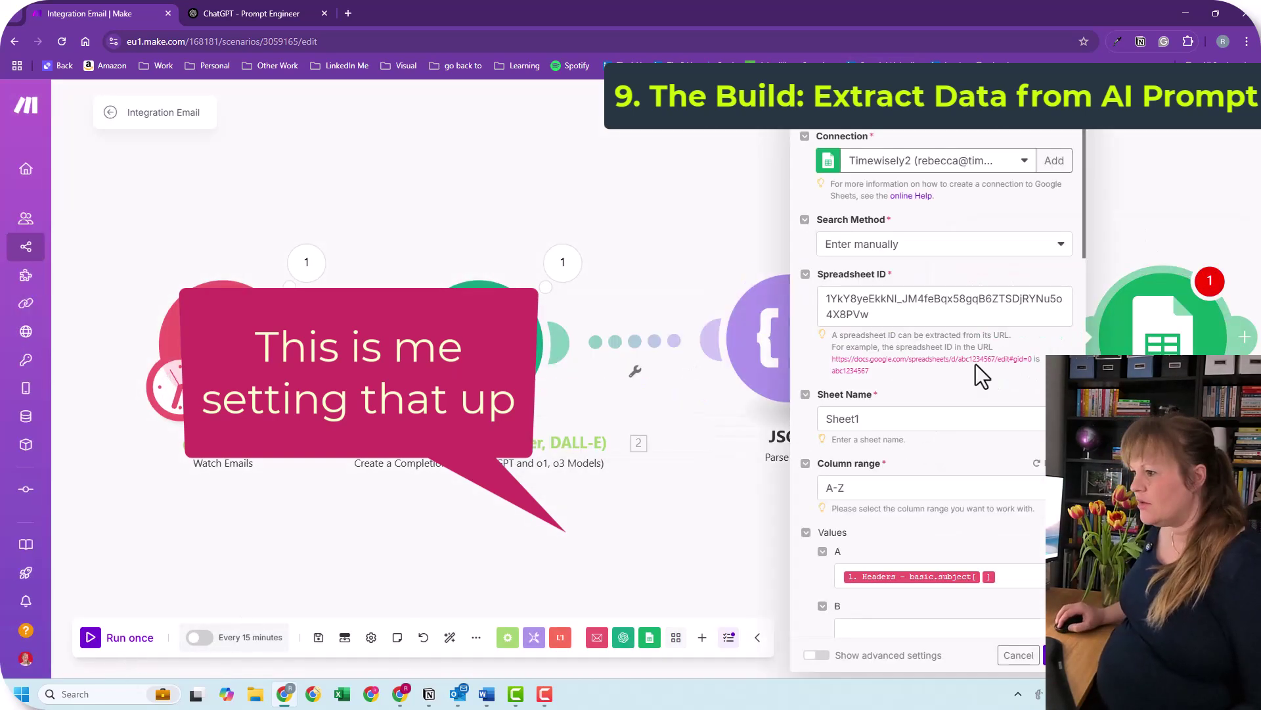
{"action": "left_click", "coordinate": [1055, 655]}
{"action": "left_click", "coordinate": [131, 638]}
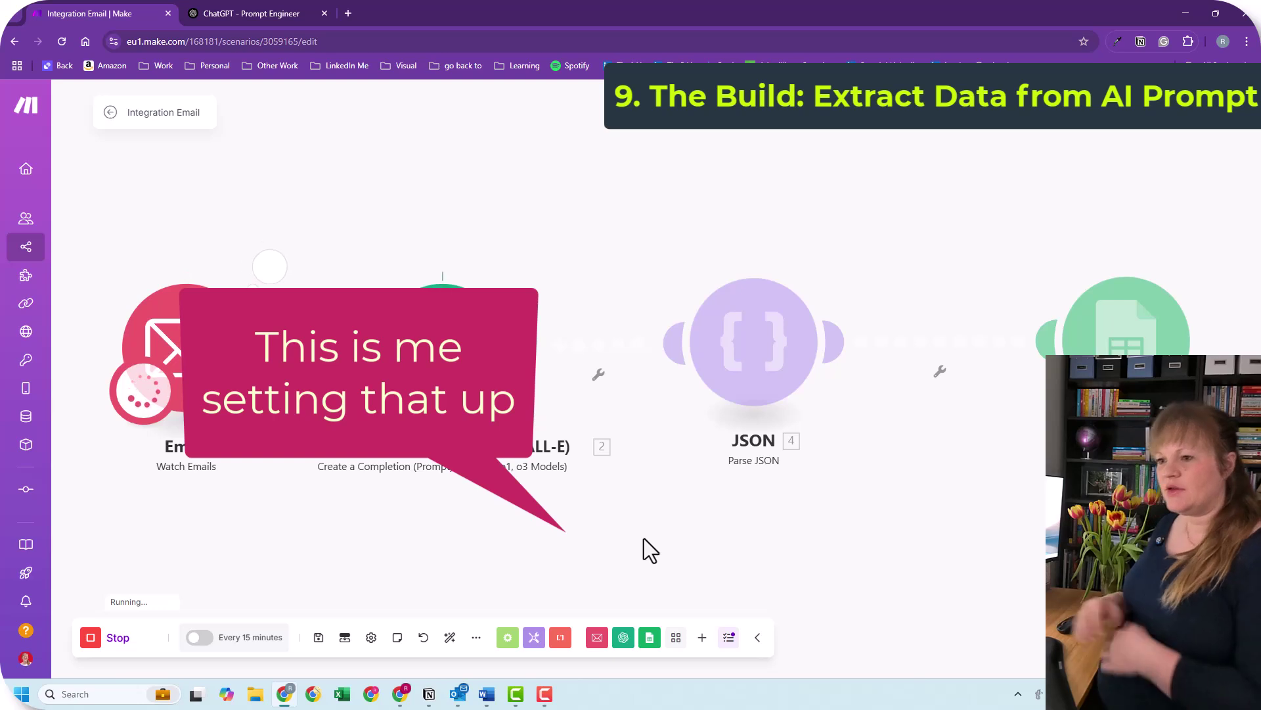
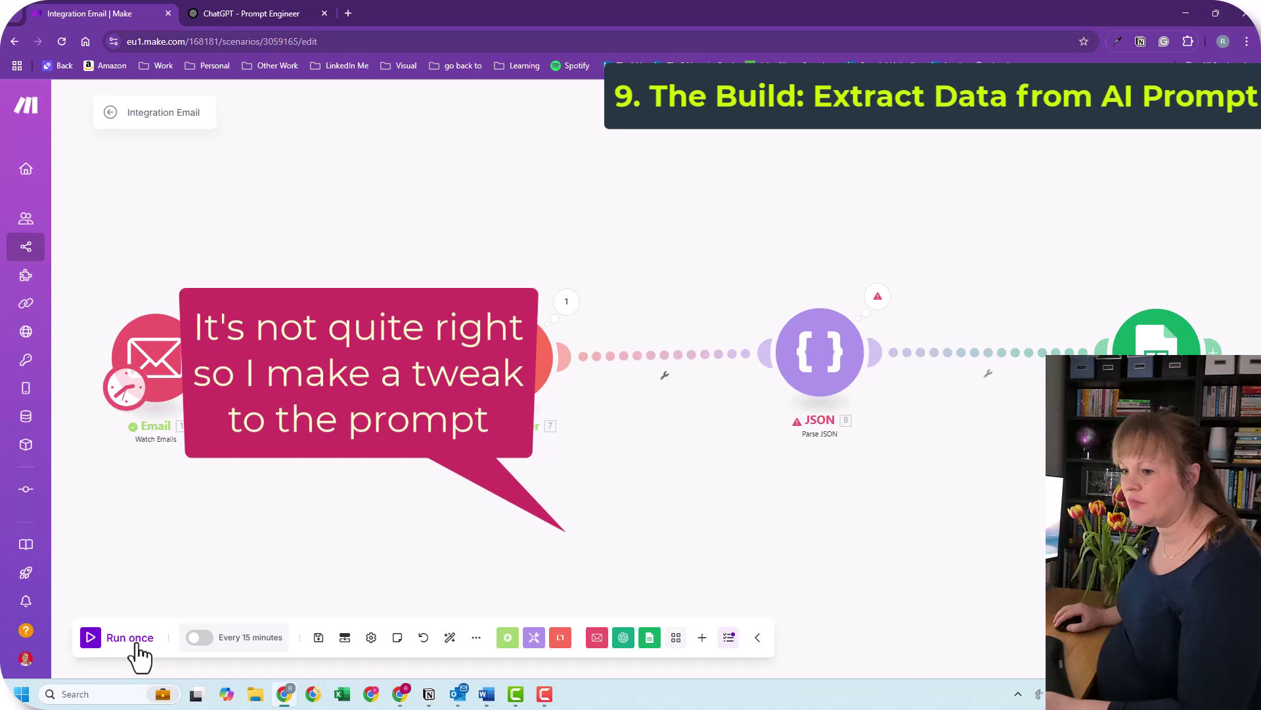
Run the scenario again and examine the title, content and tags of the first bundle in the Parse JSON output.
{"action": "left_click", "coordinate": [138, 645]}
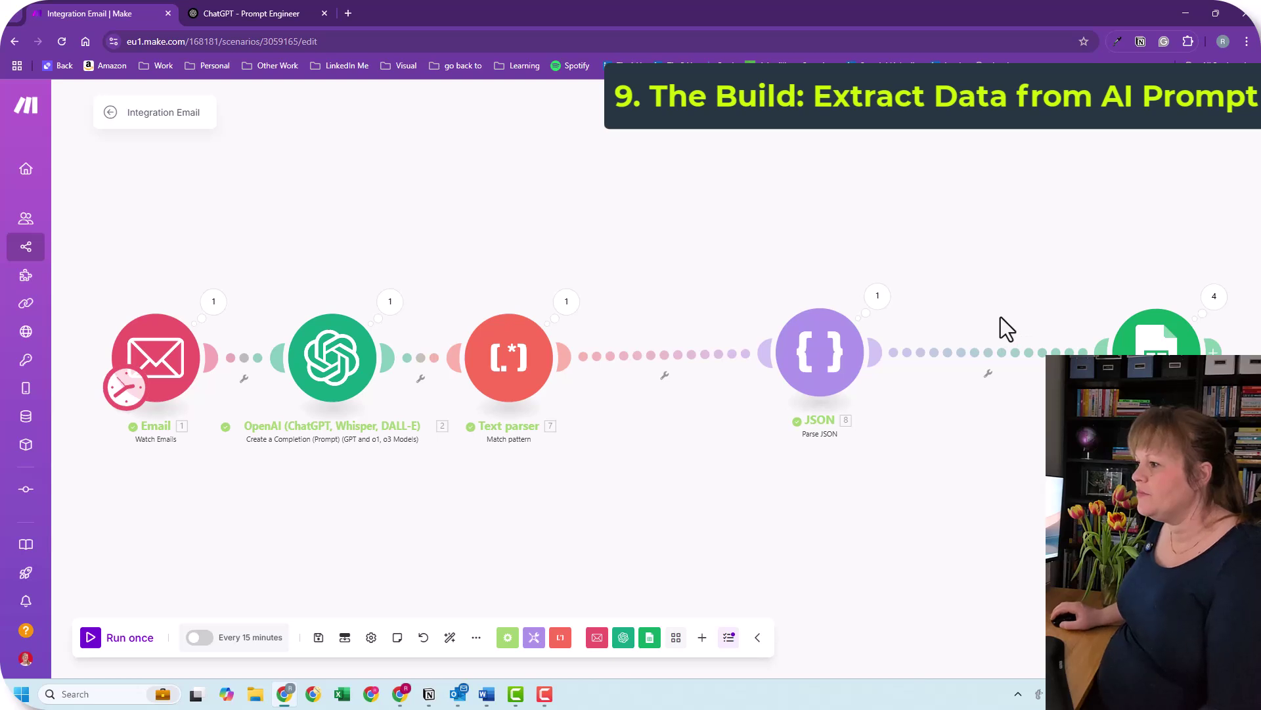
{"action": "left_click", "coordinate": [877, 298]}
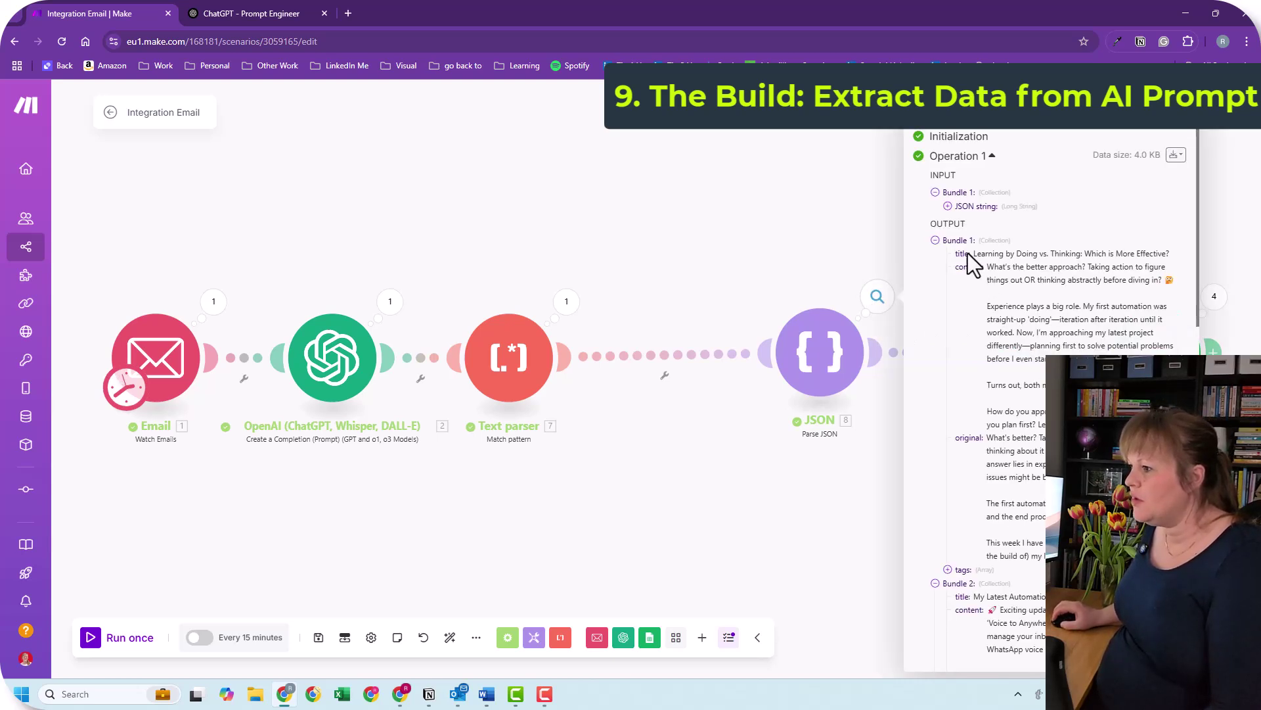
{"action": "left_click_drag", "start_coordinate": [972, 254], "coordinate": [1174, 252]}
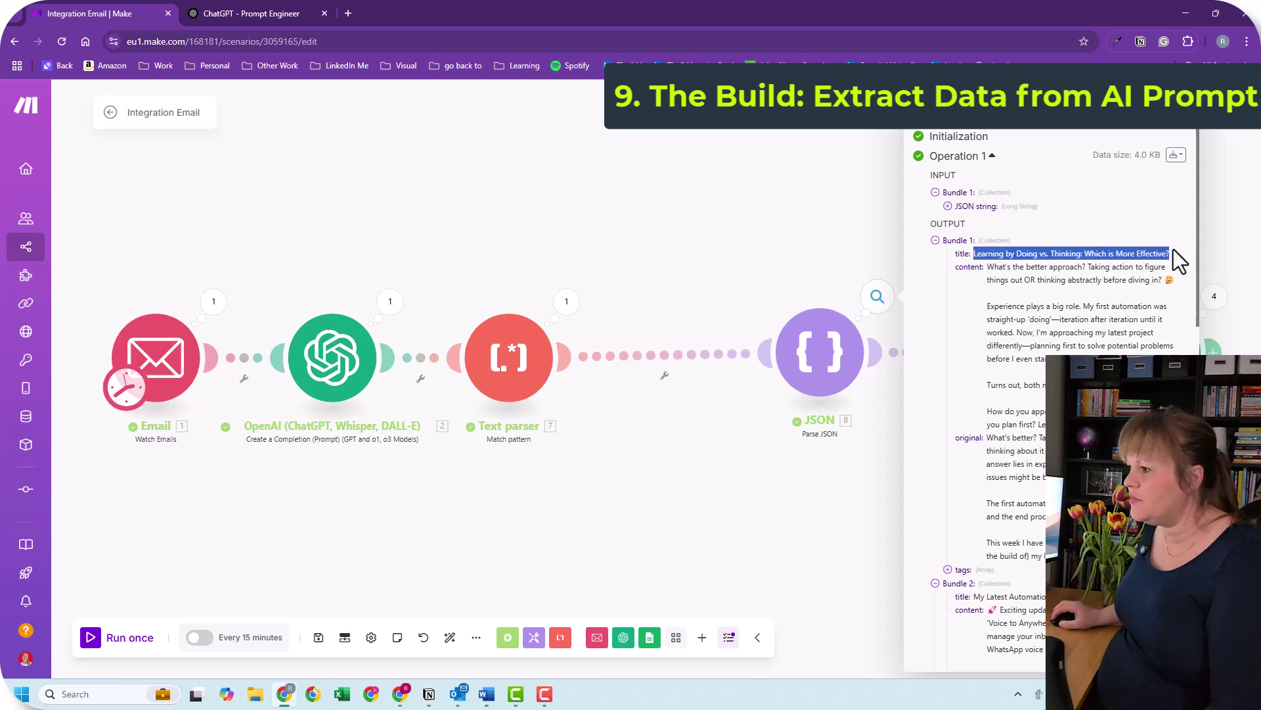
{"action": "left_click", "coordinate": [999, 276]}
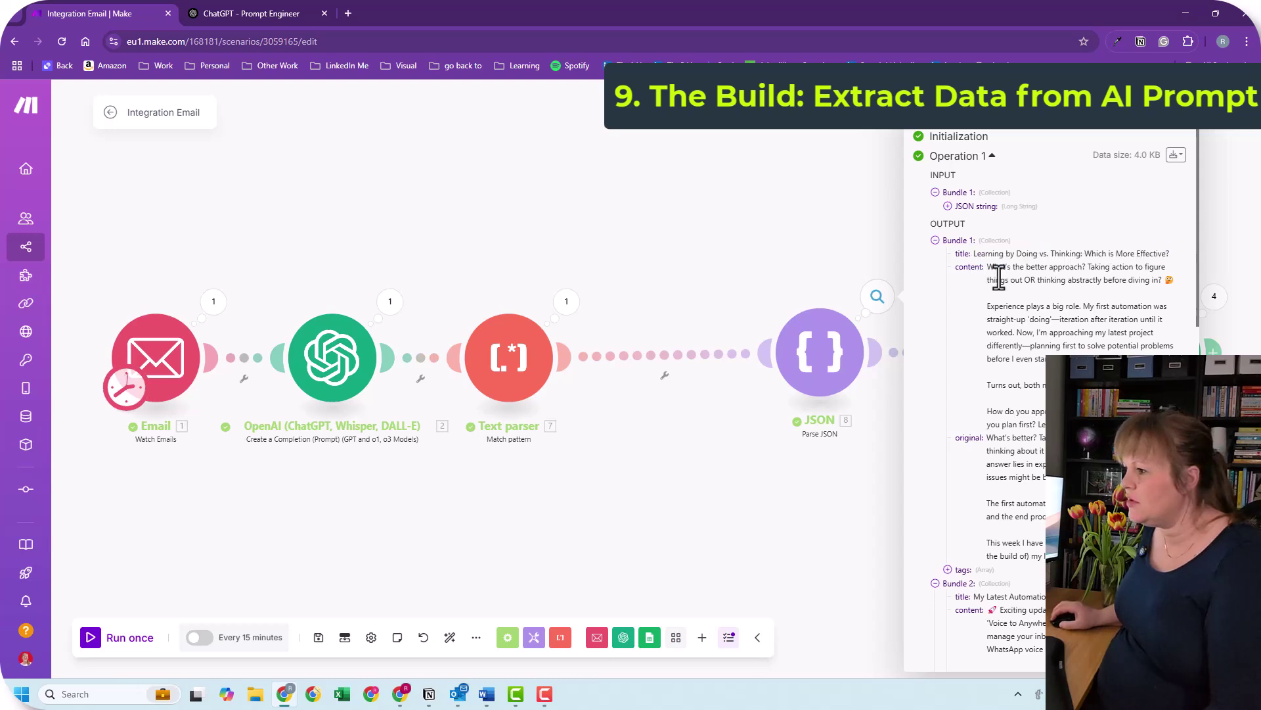
{"action": "left_click_drag", "start_coordinate": [988, 268], "coordinate": [1146, 410]}
{"action": "scroll", "coordinate": [1146, 411], "scroll_direction": "down", "scroll_amount": 3}
{"action": "left_click", "coordinate": [947, 372]}
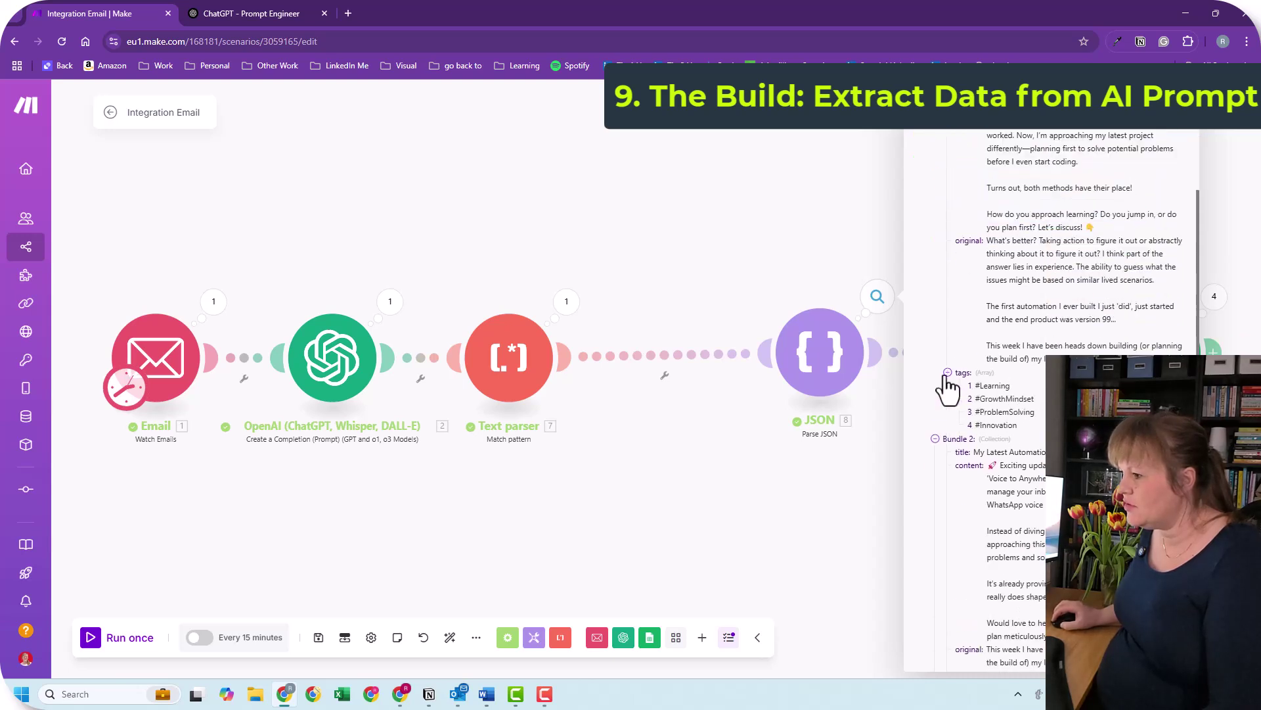
{"action": "left_click_drag", "start_coordinate": [994, 388], "coordinate": [1019, 445]}
{"action": "left_click", "coordinate": [851, 479]}
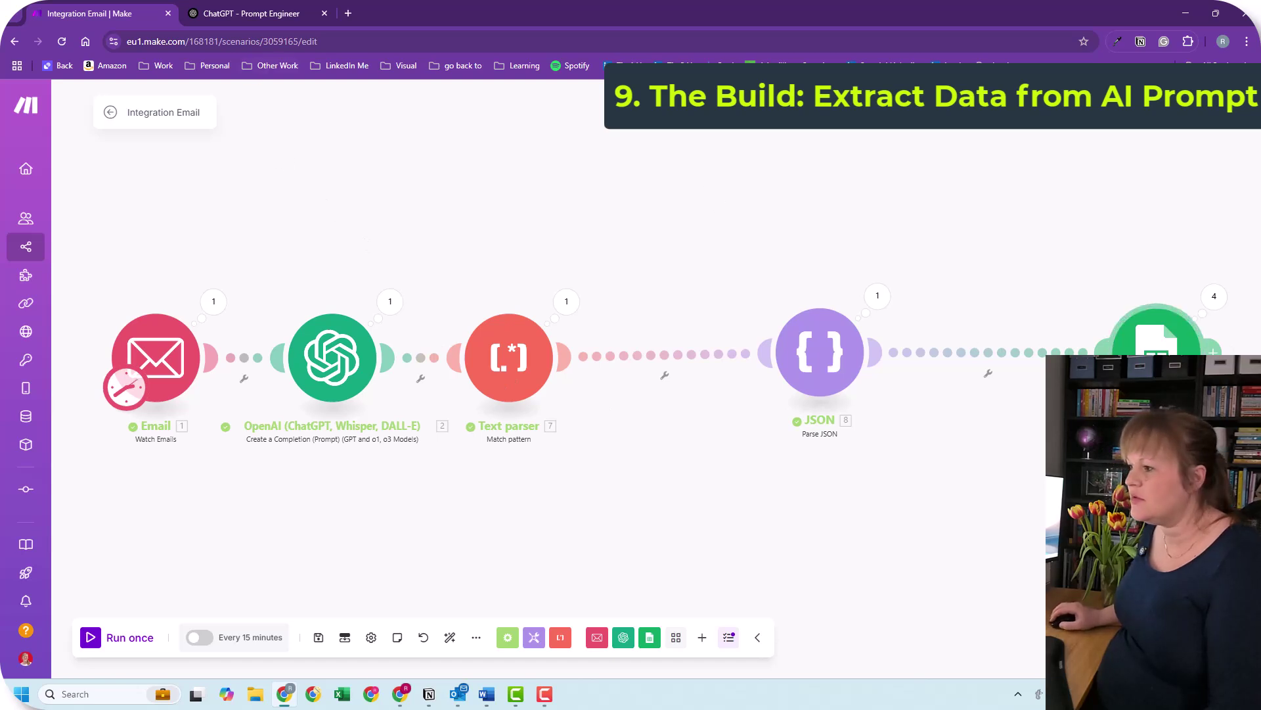
Switch to the Google Sheets spreadsheet, check the rows added by the run and clear the subject lines in A2:A5.
{"action": "left_click", "coordinate": [1157, 332]}
{"action": "left_click", "coordinate": [539, 230]}
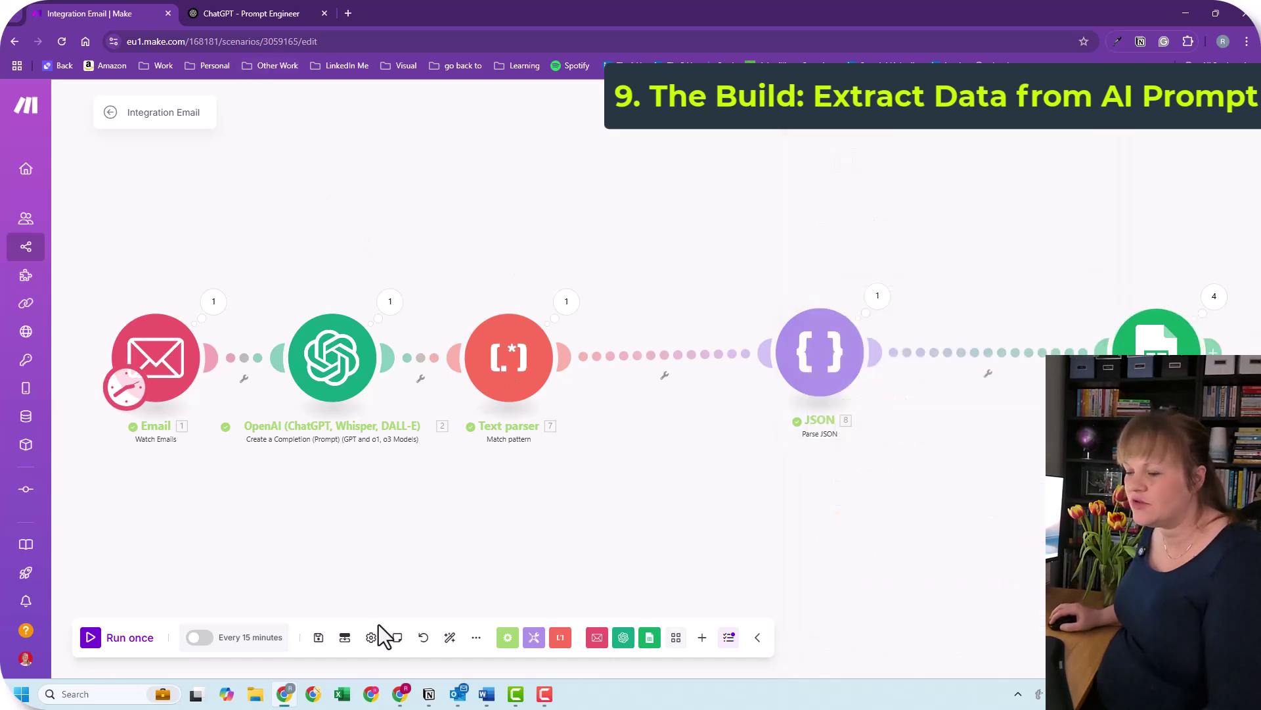
{"action": "left_click", "coordinate": [400, 694]}
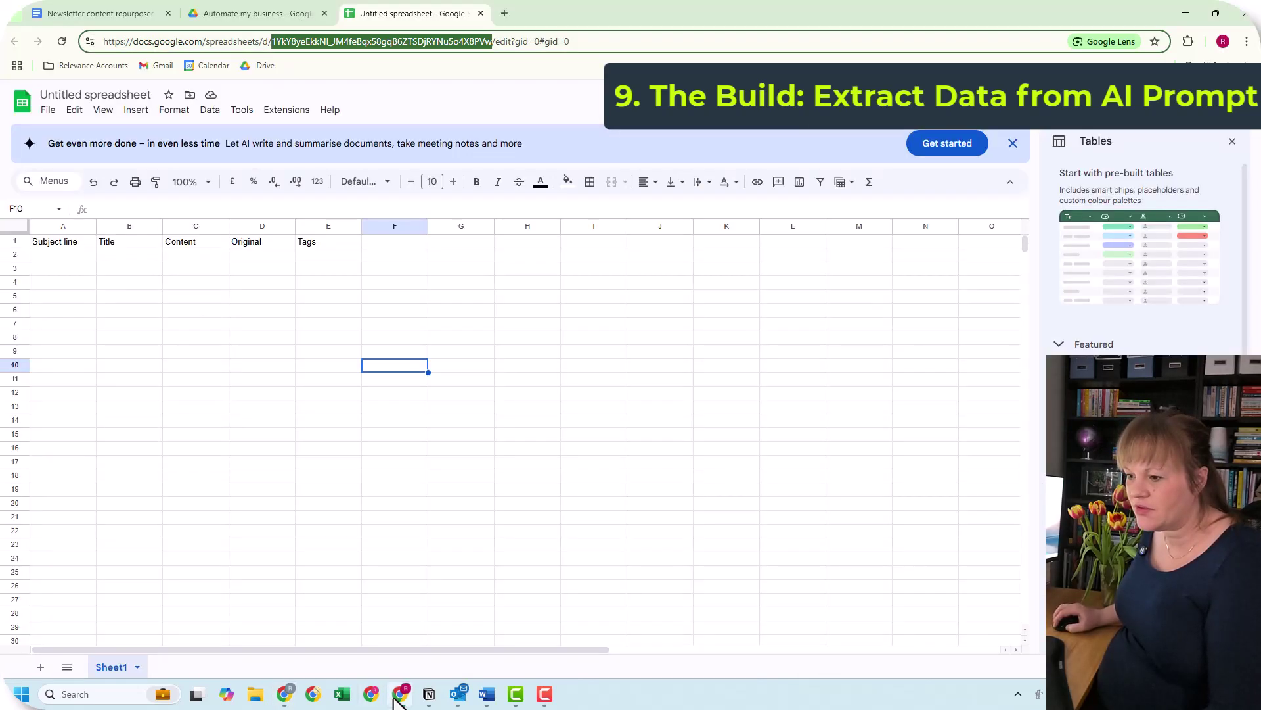
{"action": "left_click", "coordinate": [242, 335]}
{"action": "left_click_drag", "start_coordinate": [76, 259], "coordinate": [88, 305]}
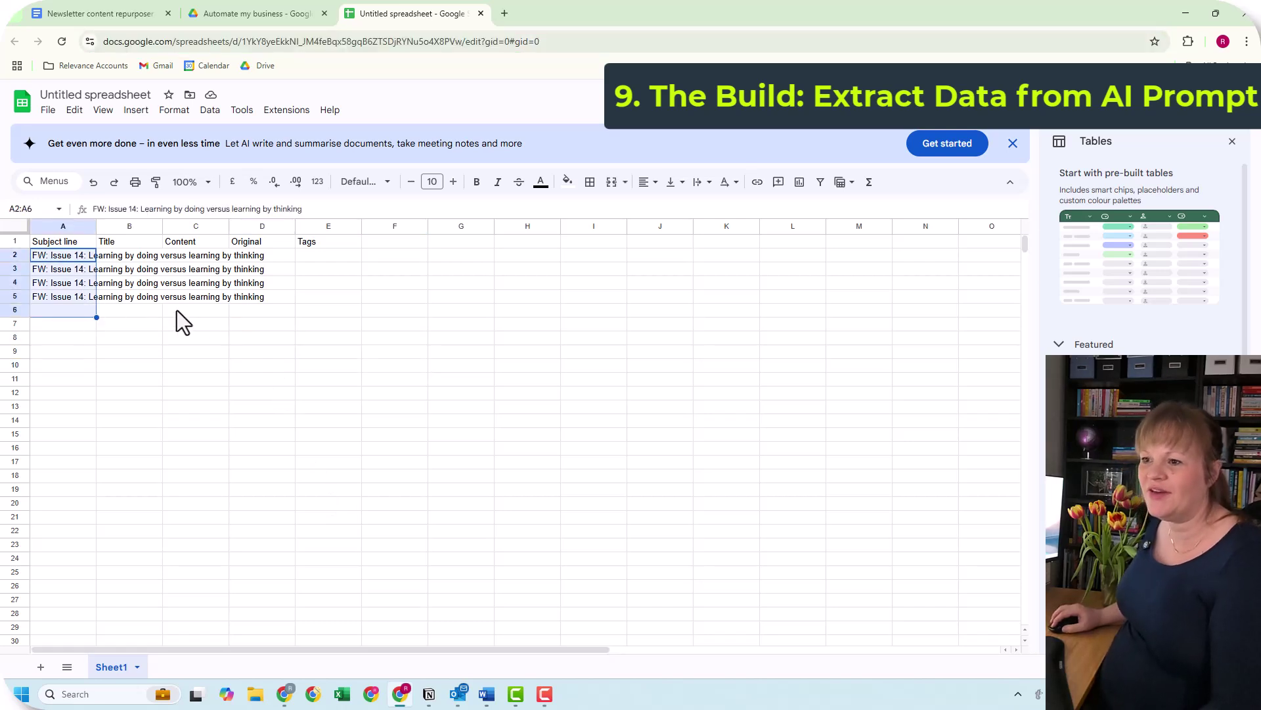
{"action": "left_click", "coordinate": [328, 310]}
{"action": "left_click_drag", "start_coordinate": [82, 255], "coordinate": [93, 302]}
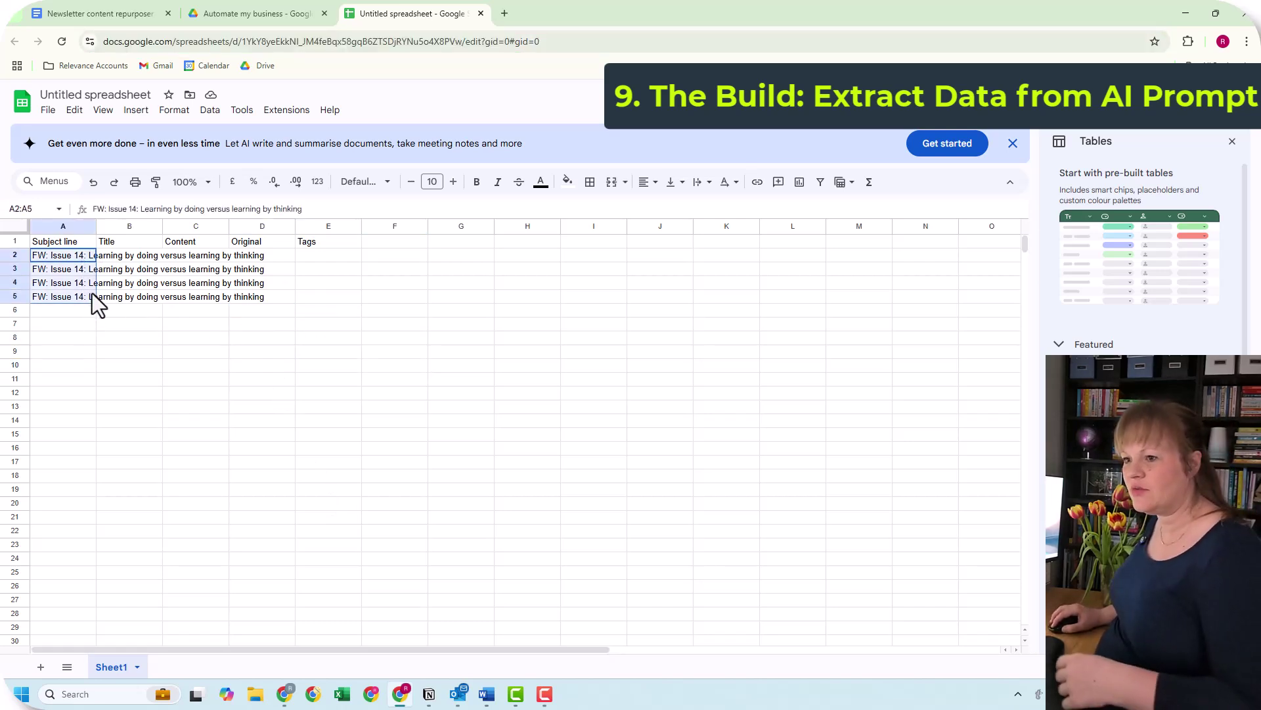
{"action": "key", "text": "Delete"}
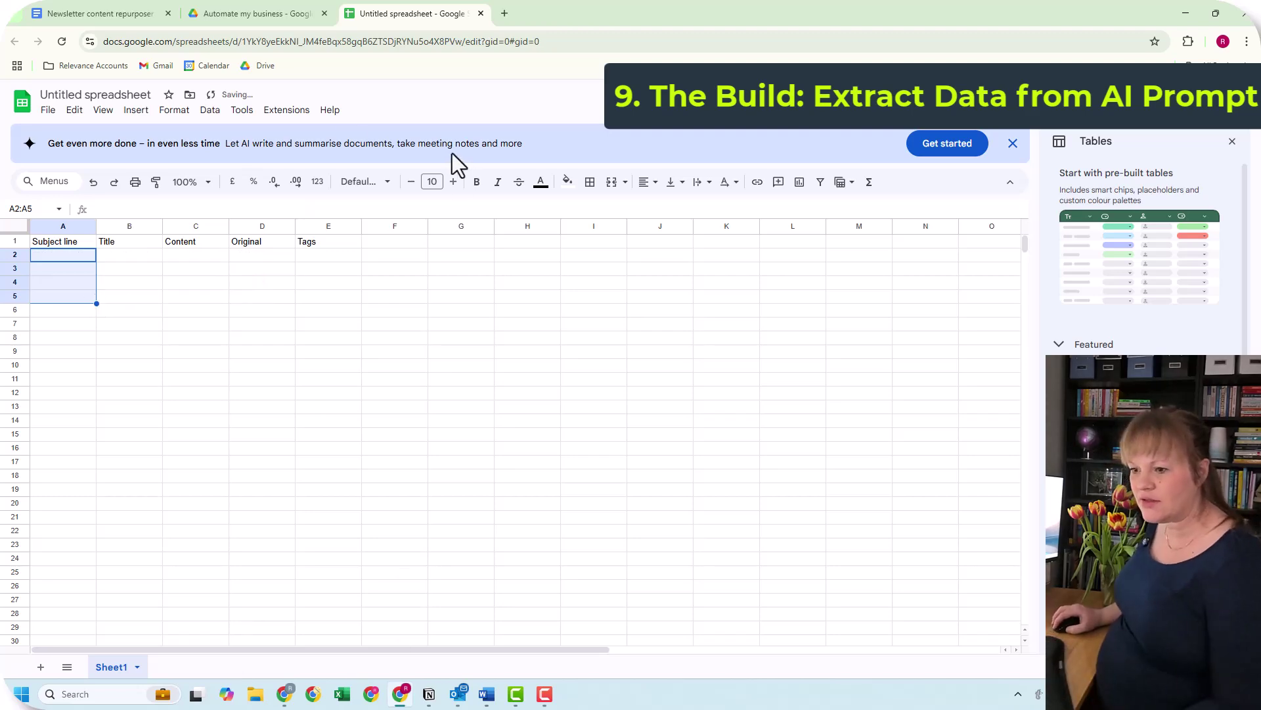
Return to the Make scenario and map the parsed JSON title to column B in the Google Sheets module.
{"action": "left_click", "coordinate": [1186, 13]}
{"action": "left_click", "coordinate": [1125, 342]}
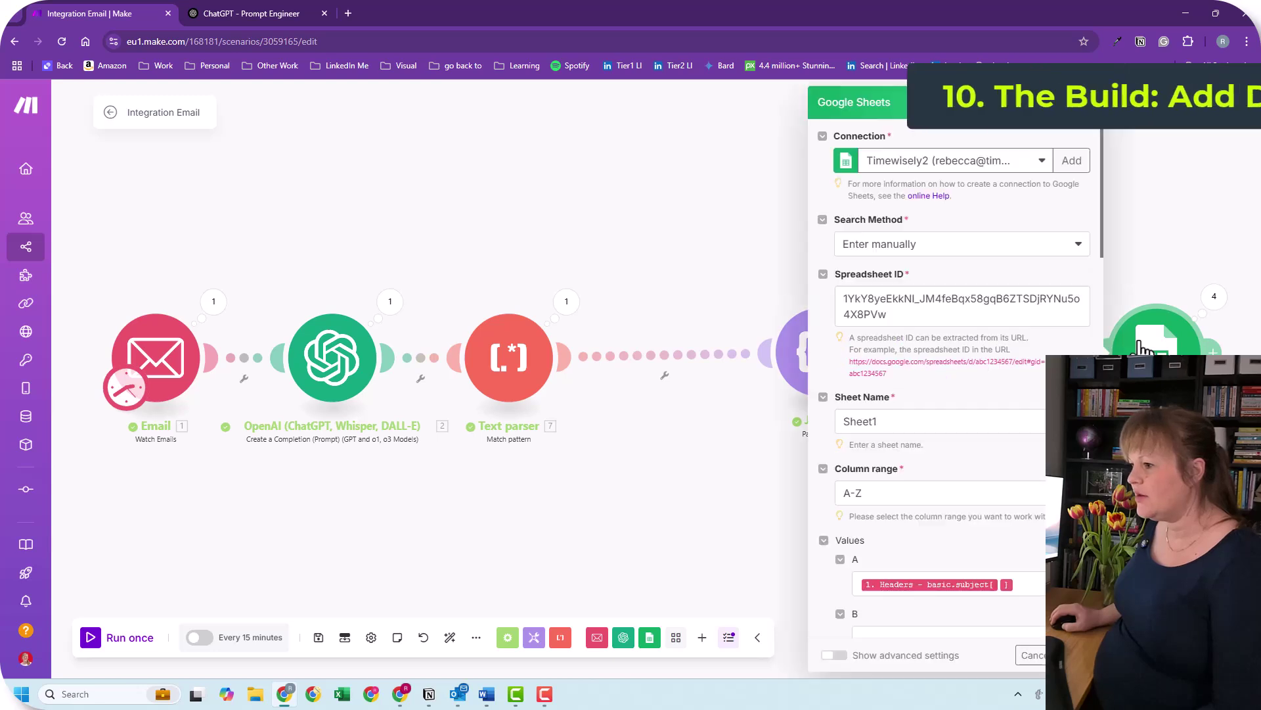
{"action": "scroll", "coordinate": [882, 519], "scroll_direction": "down", "scroll_amount": 3}
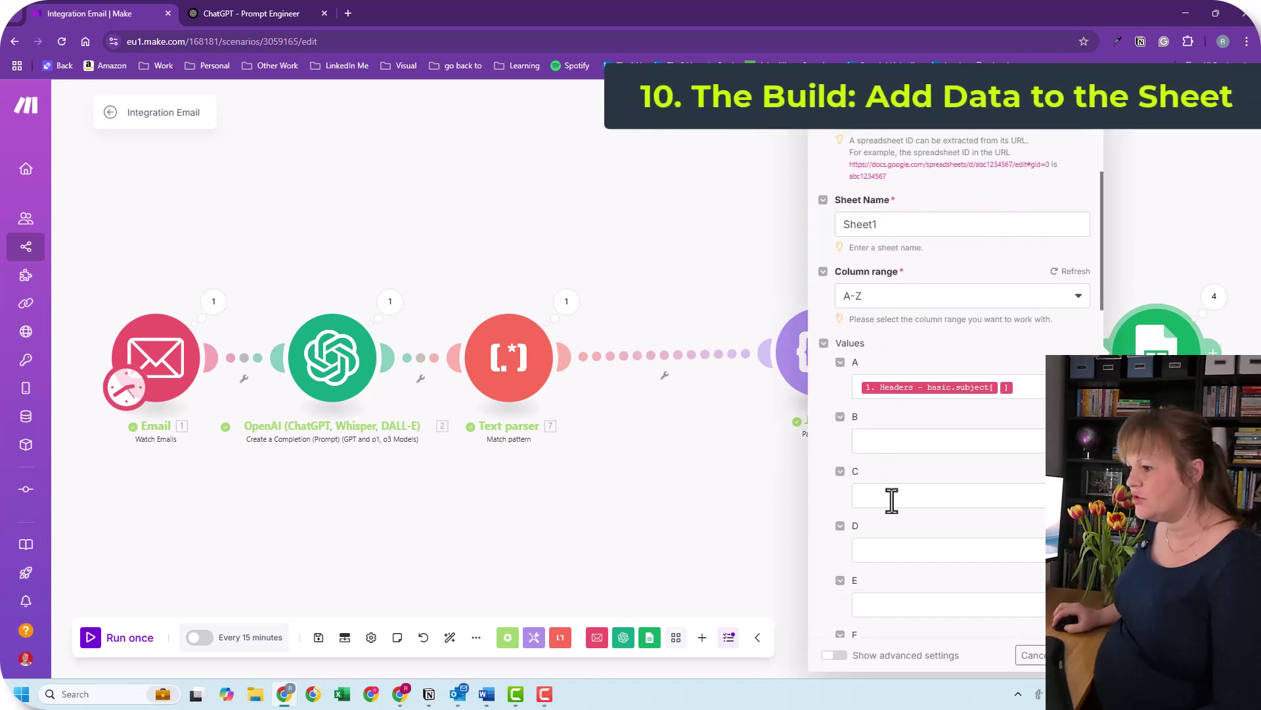
{"action": "left_click", "coordinate": [915, 439]}
{"action": "key", "text": "alt+Tab"}
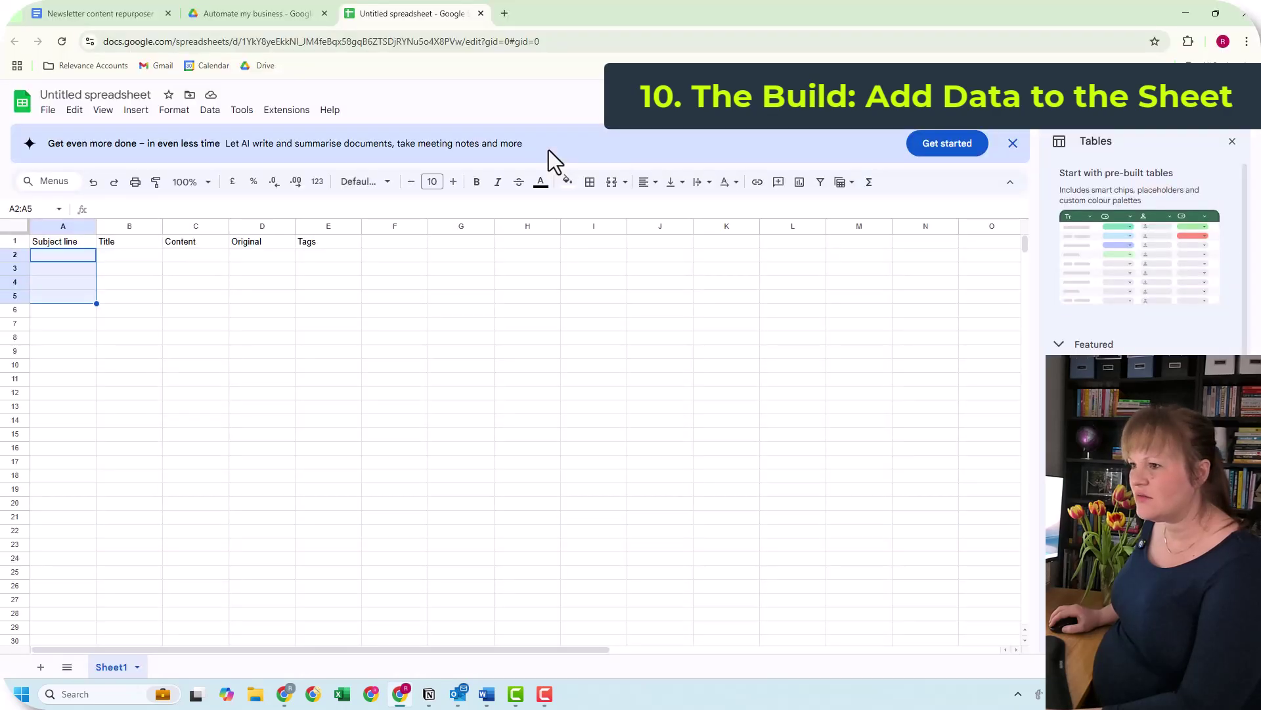
{"action": "key", "text": "alt+Tab"}
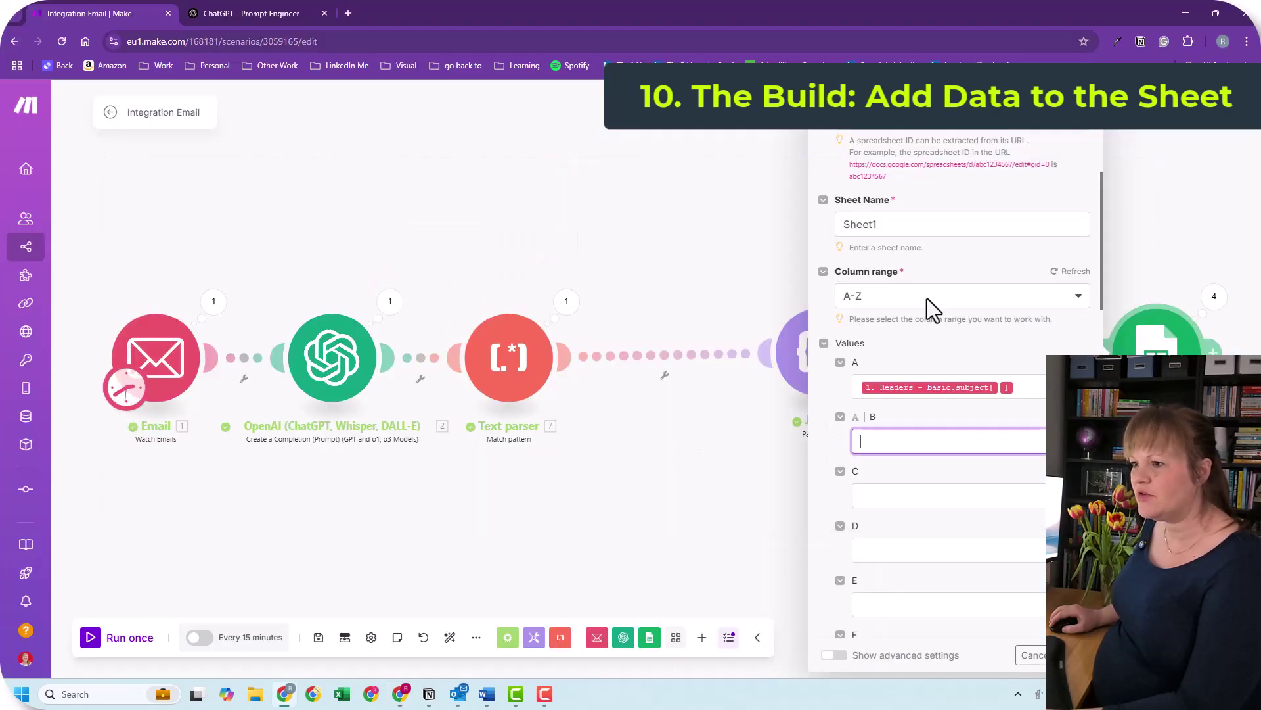
{"action": "left_click", "coordinate": [935, 446]}
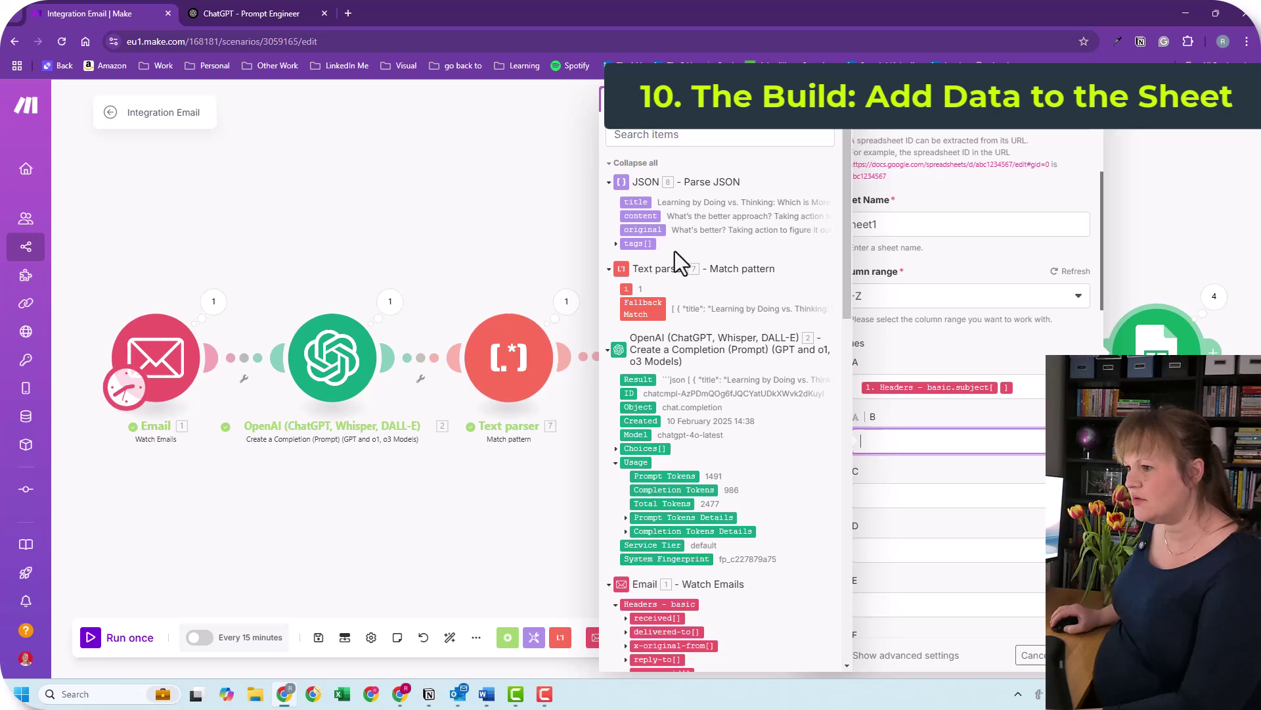
{"action": "left_click", "coordinate": [636, 202]}
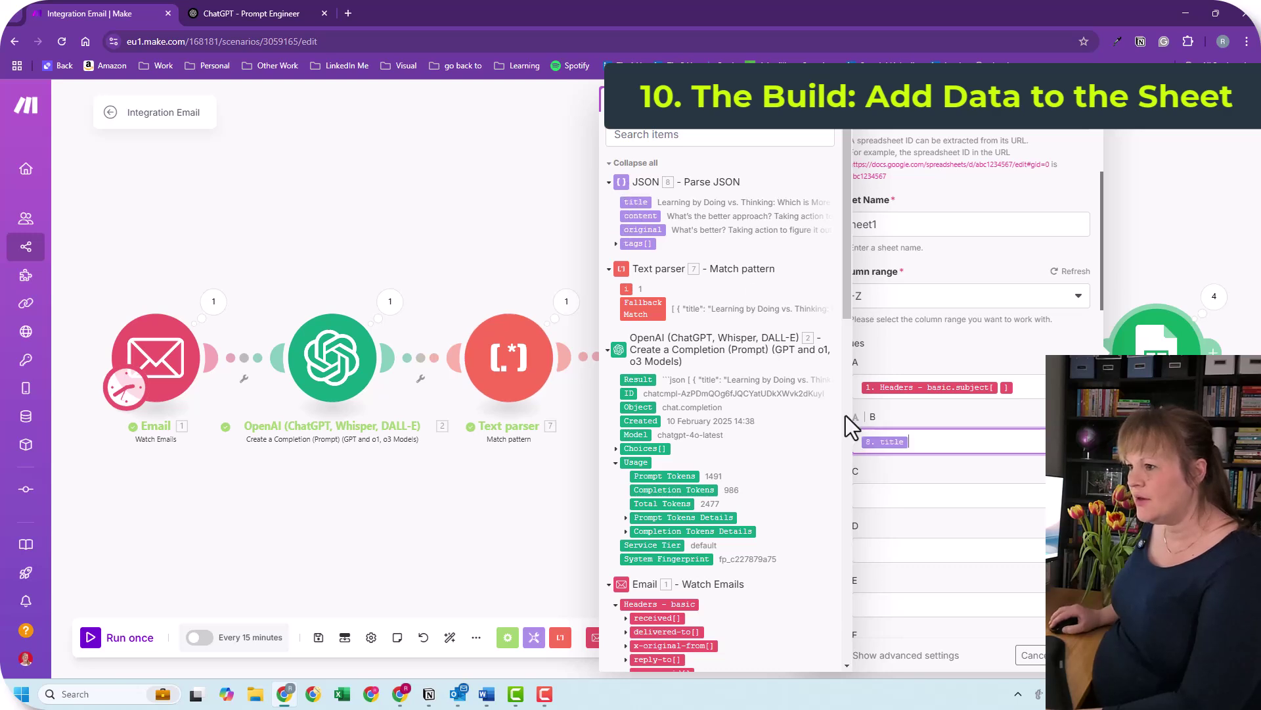
Map the parsed JSON content to column C, original to column D and tags[] to column E.
{"action": "left_click", "coordinate": [887, 505]}
{"action": "left_click", "coordinate": [637, 215]}
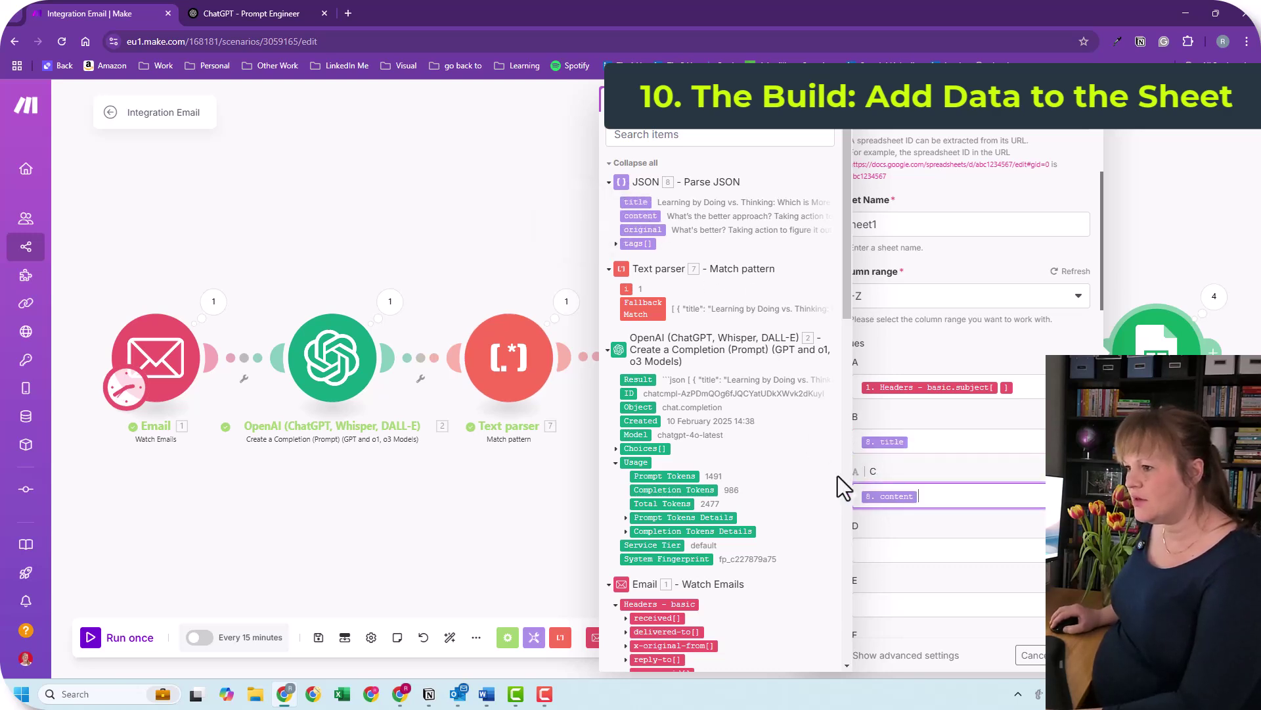
{"action": "left_click", "coordinate": [887, 552]}
{"action": "left_click", "coordinate": [657, 229]}
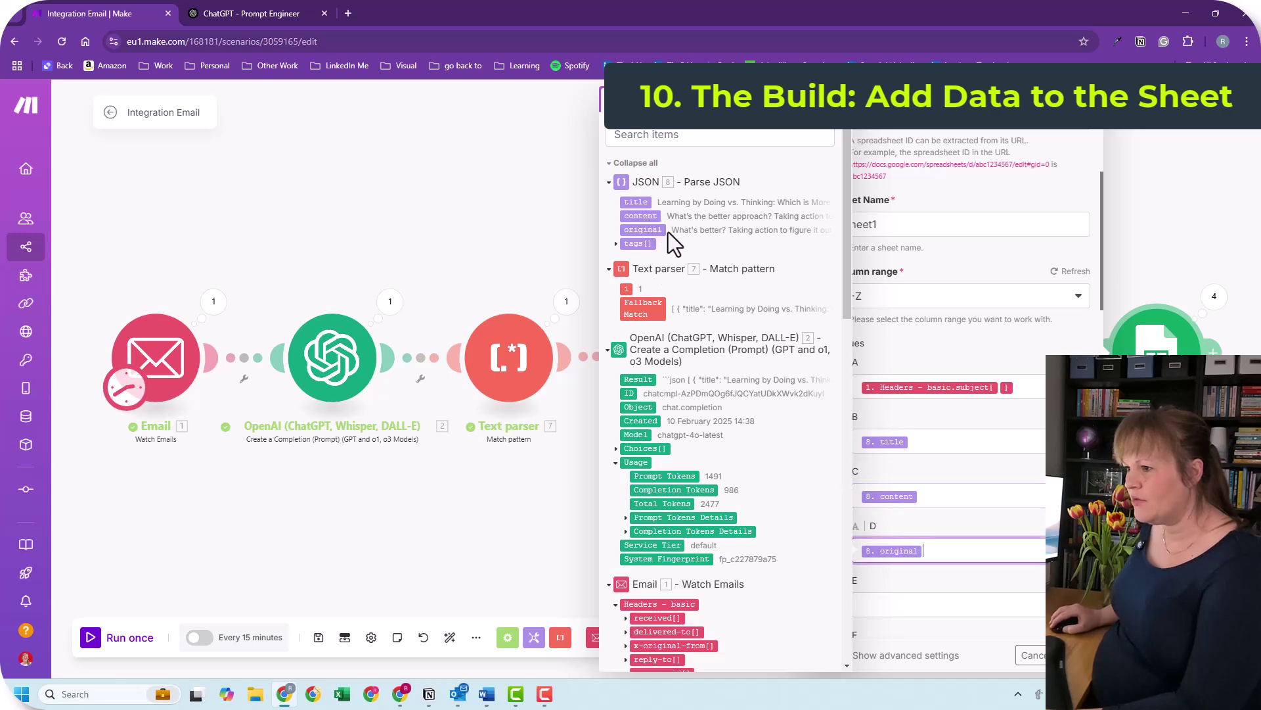
{"action": "left_click", "coordinate": [927, 605]}
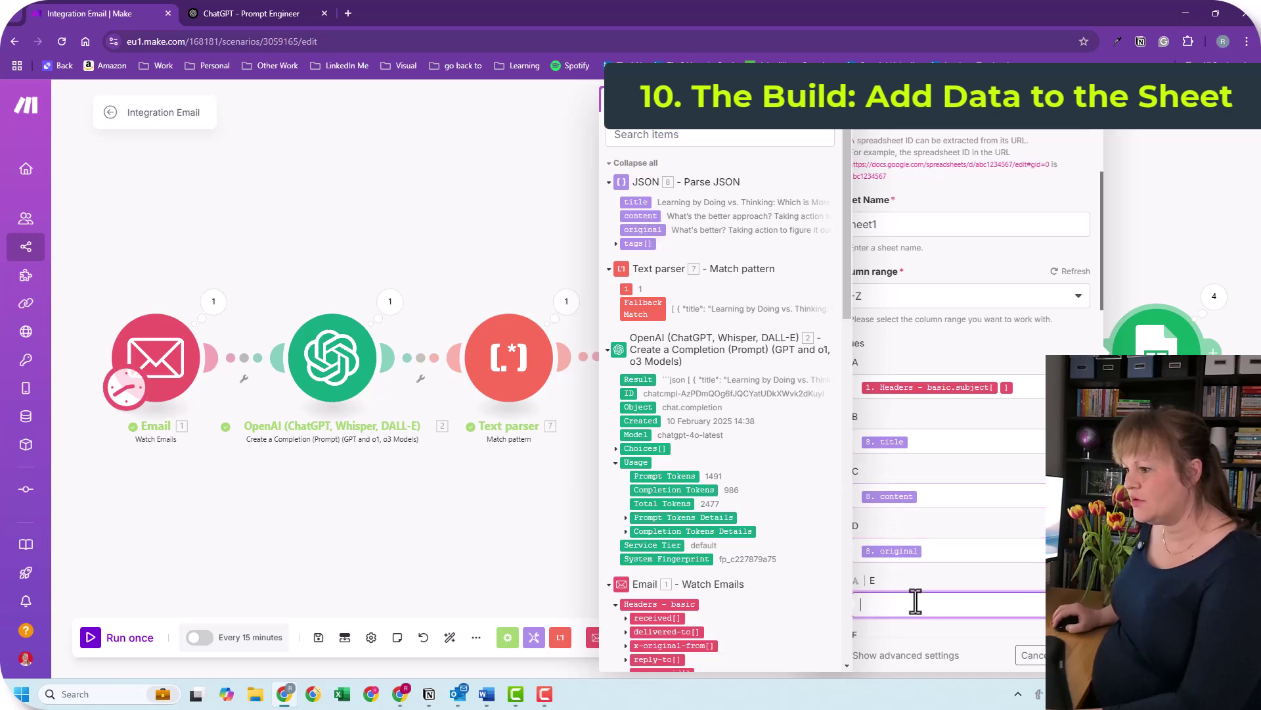
{"action": "left_click", "coordinate": [616, 244]}
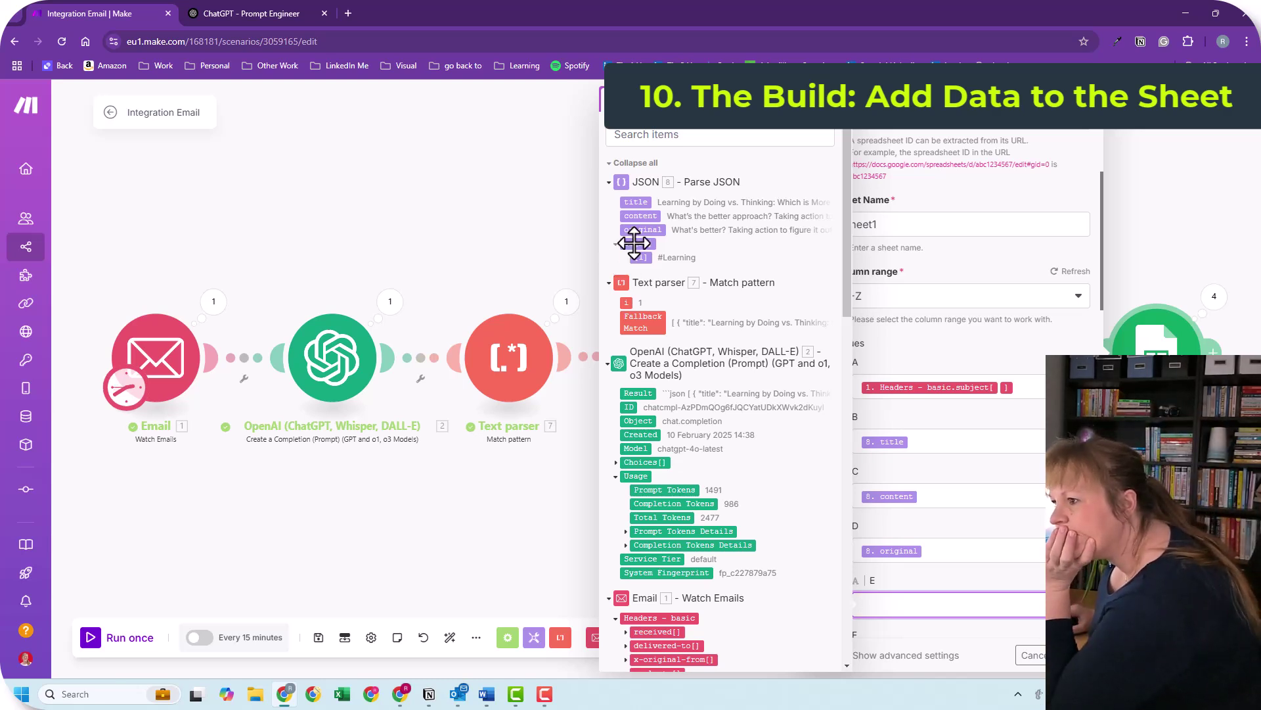
{"action": "left_click", "coordinate": [634, 243]}
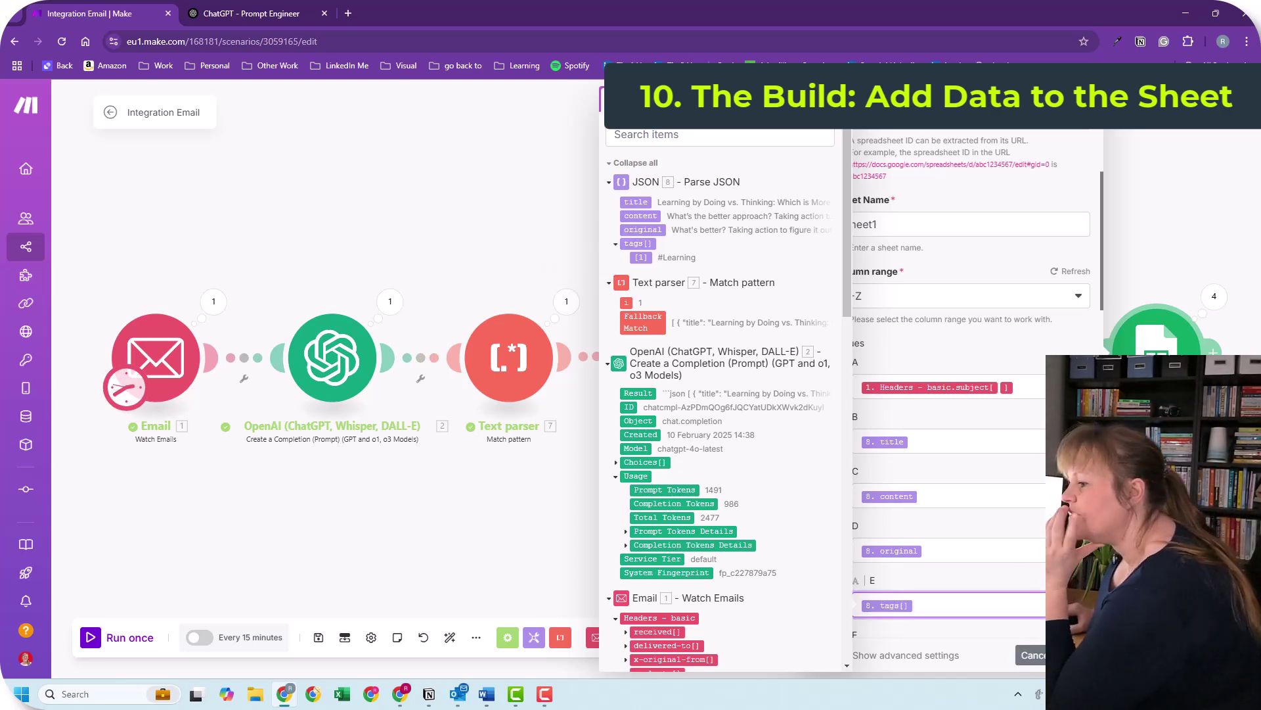
Save the column mapping in the Google Sheets module and run the scenario once.
{"action": "left_click", "coordinate": [1075, 655]}
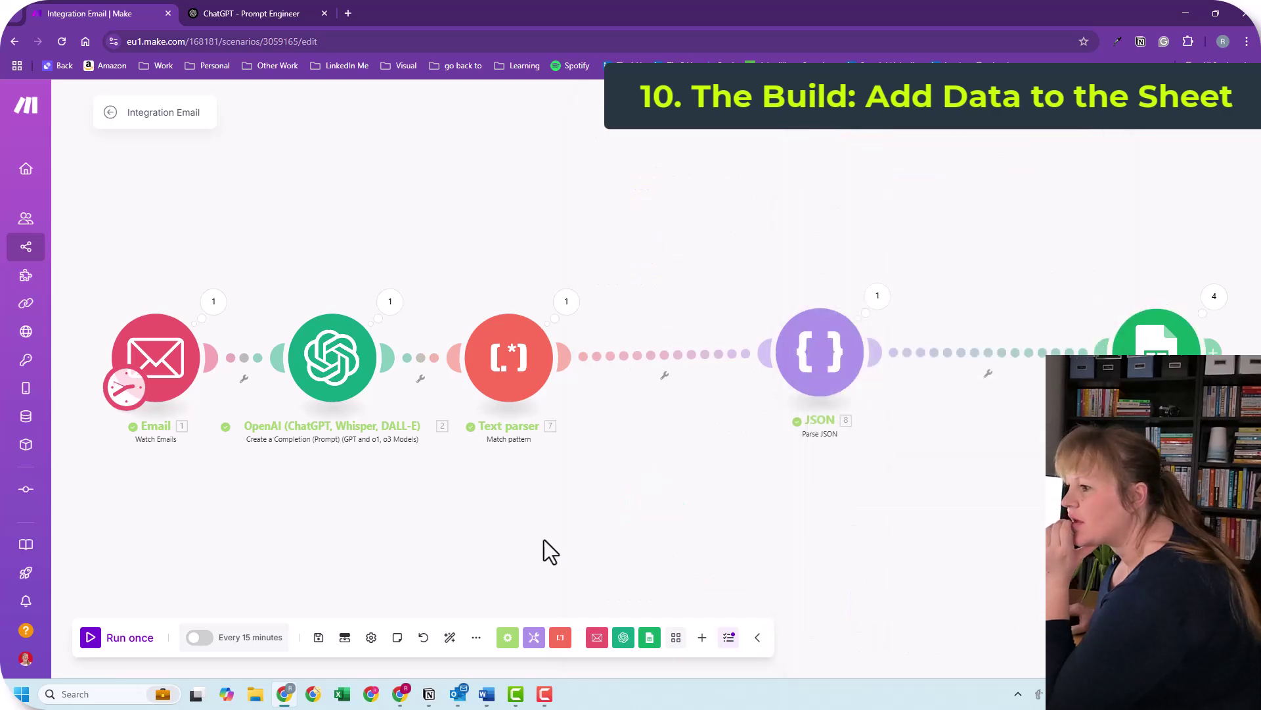
{"action": "left_click", "coordinate": [162, 640]}
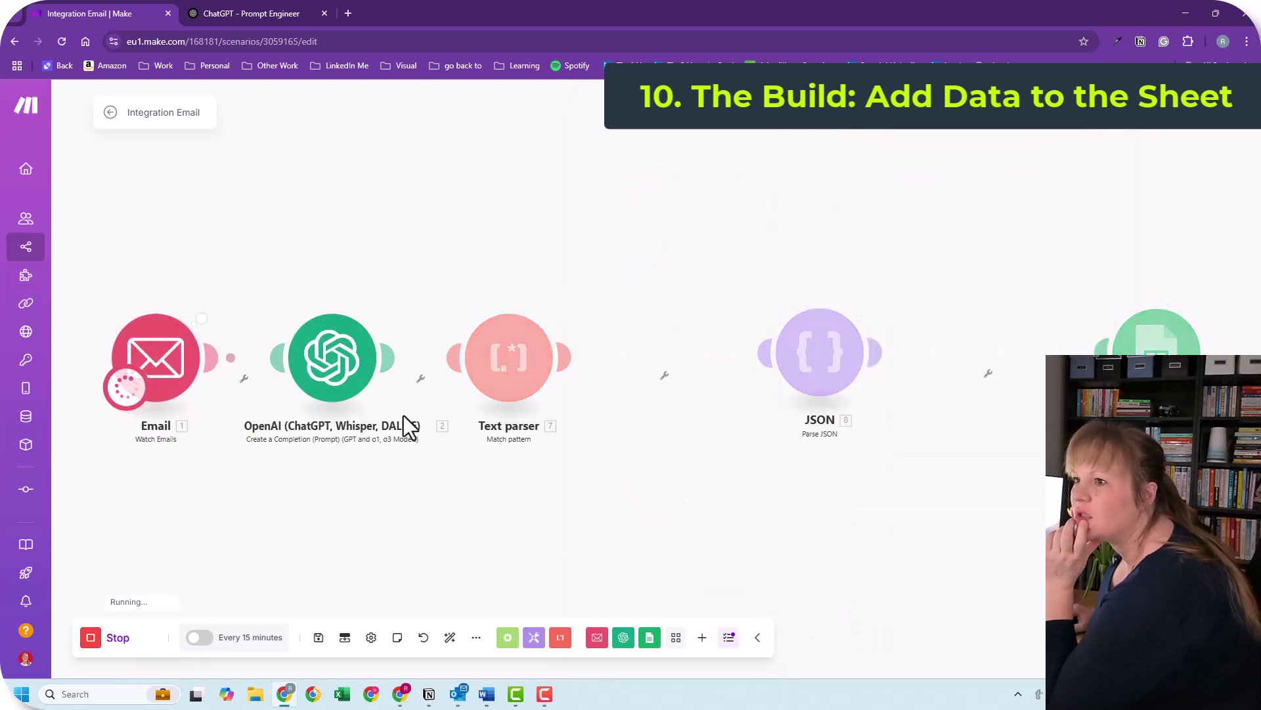
Switch to the Google Sheets spreadsheet and close the Tables side panel and the AI promotion banner.
{"action": "left_click", "coordinate": [400, 694]}
{"action": "left_click", "coordinate": [335, 355]}
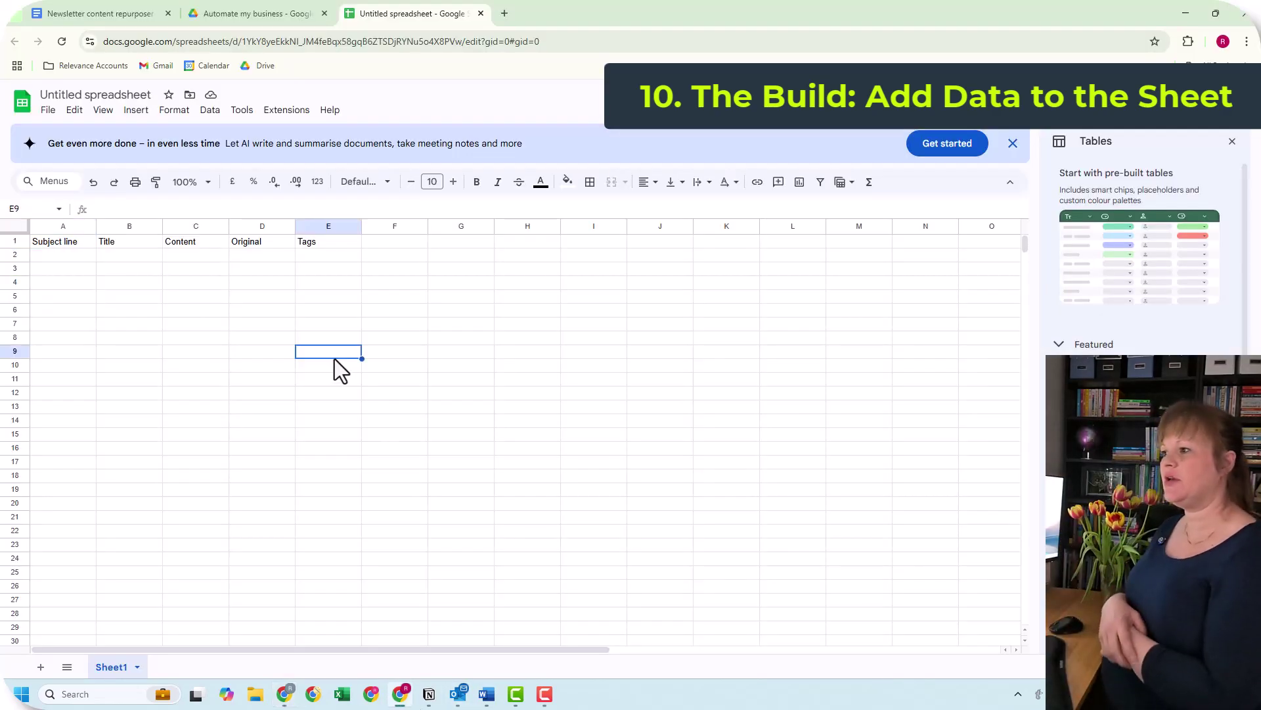
{"action": "left_click", "coordinate": [1233, 141]}
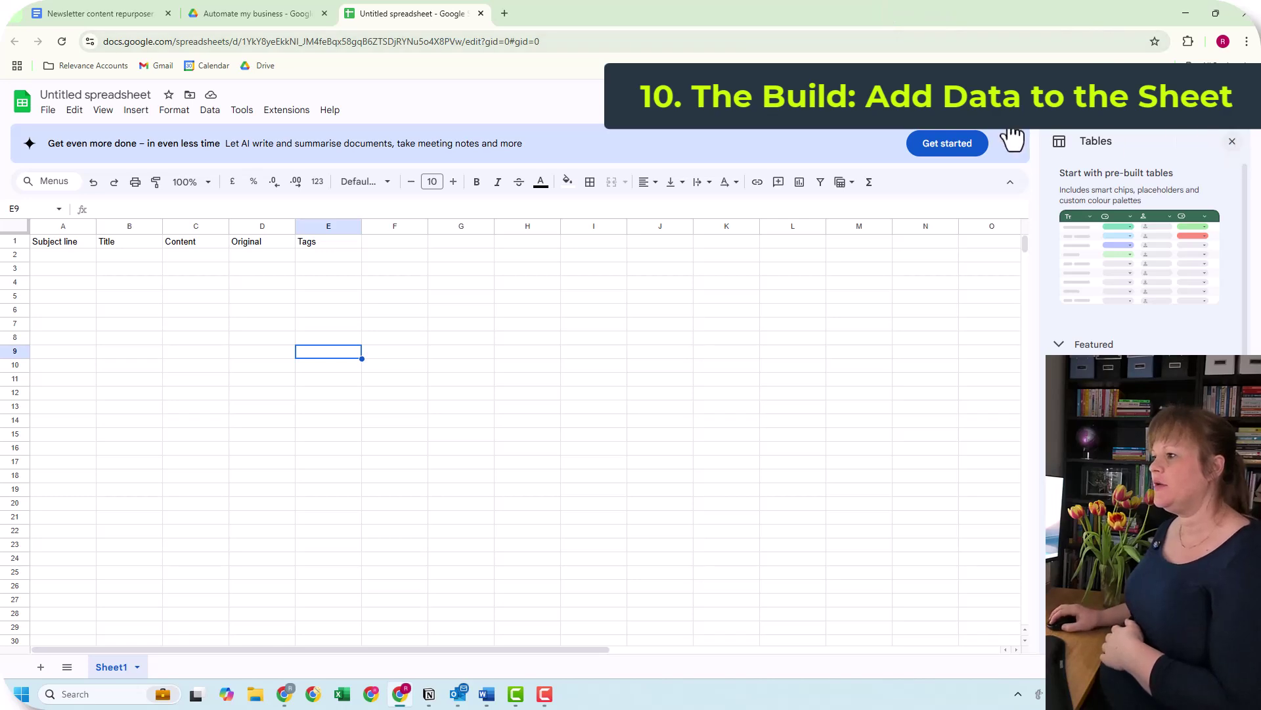
{"action": "left_click", "coordinate": [1234, 144]}
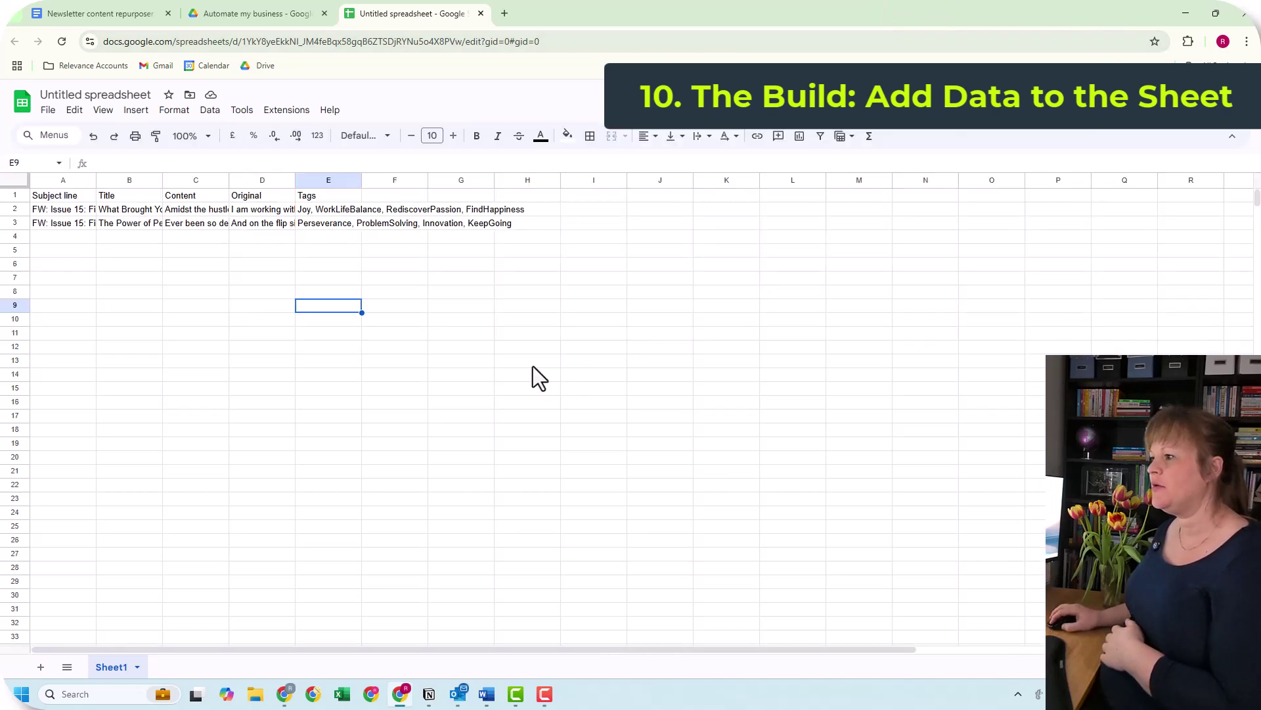
{"action": "left_click", "coordinate": [496, 379]}
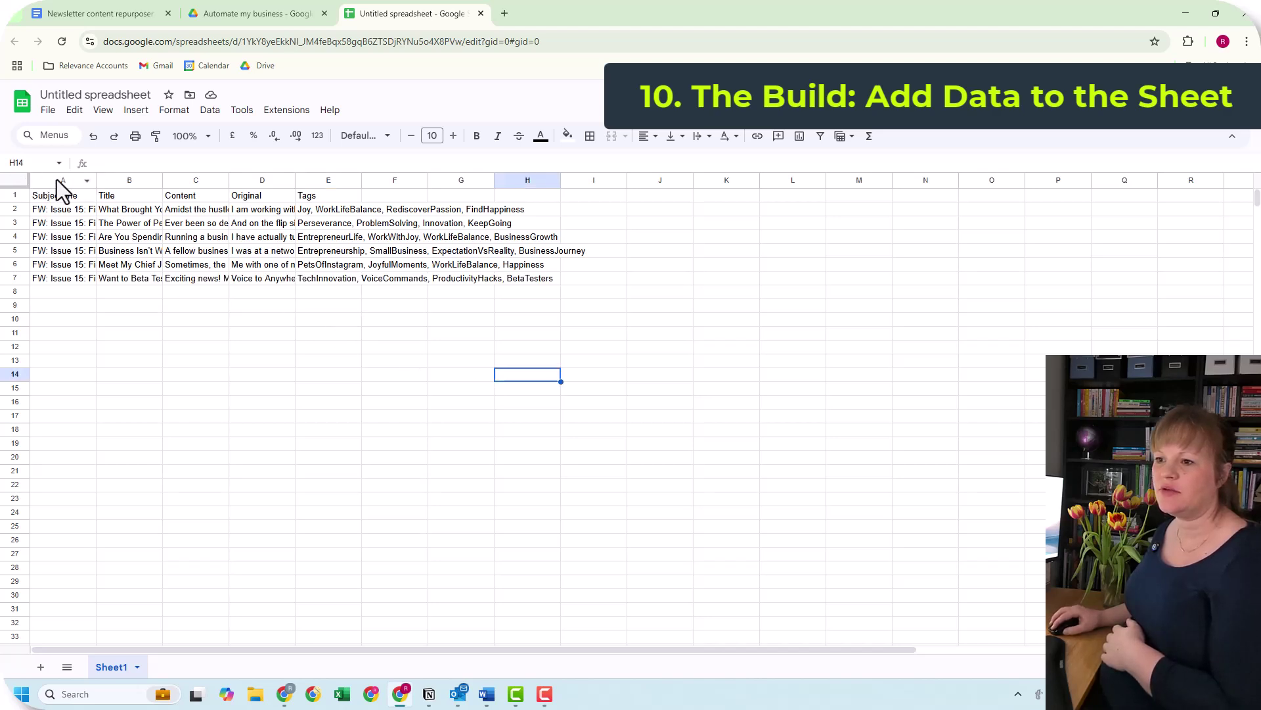
Widen all columns of the sheet together and wrap the text in every cell.
{"action": "key", "text": "ctrl+a"}
{"action": "left_click_drag", "start_coordinate": [96, 179], "coordinate": [240, 183]}
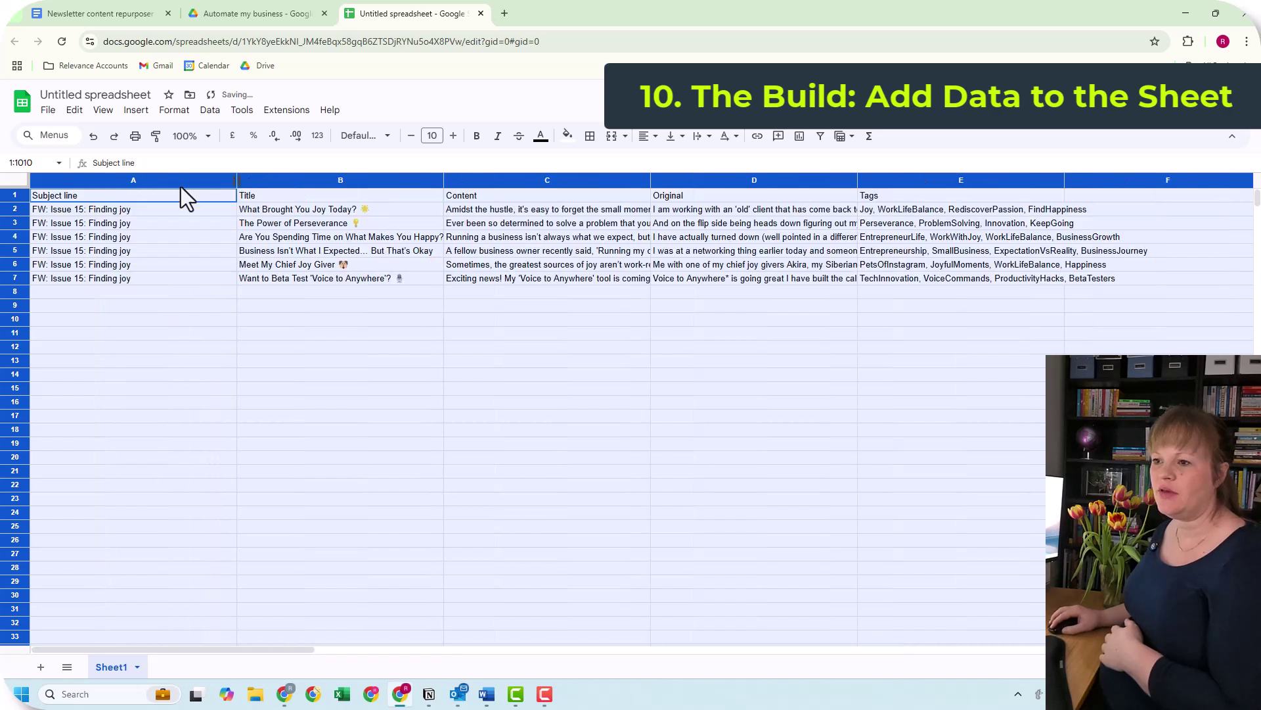
{"action": "left_click", "coordinate": [701, 136]}
{"action": "left_click", "coordinate": [723, 161]}
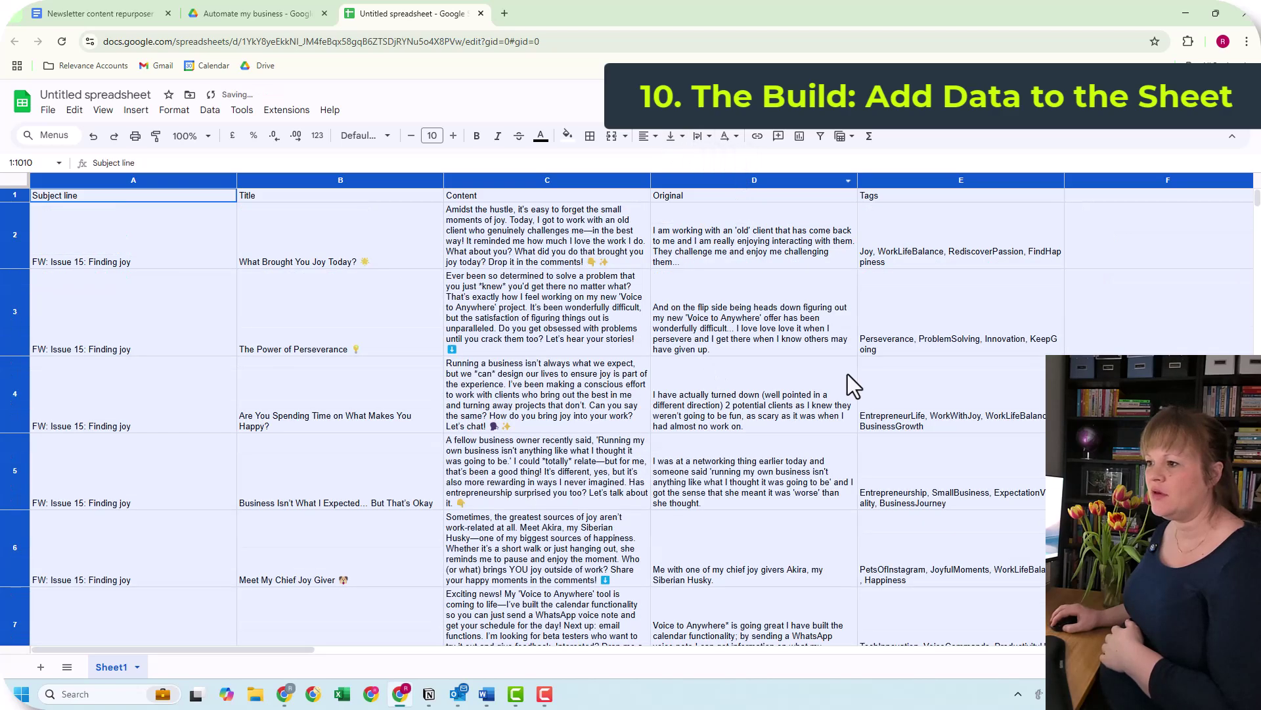
{"action": "left_click", "coordinate": [937, 348]}
Examine the subject line, title, content, original text and tags in rows 2 to 7 of the sheet.
{"action": "left_click_drag", "start_coordinate": [152, 253], "coordinate": [169, 560]}
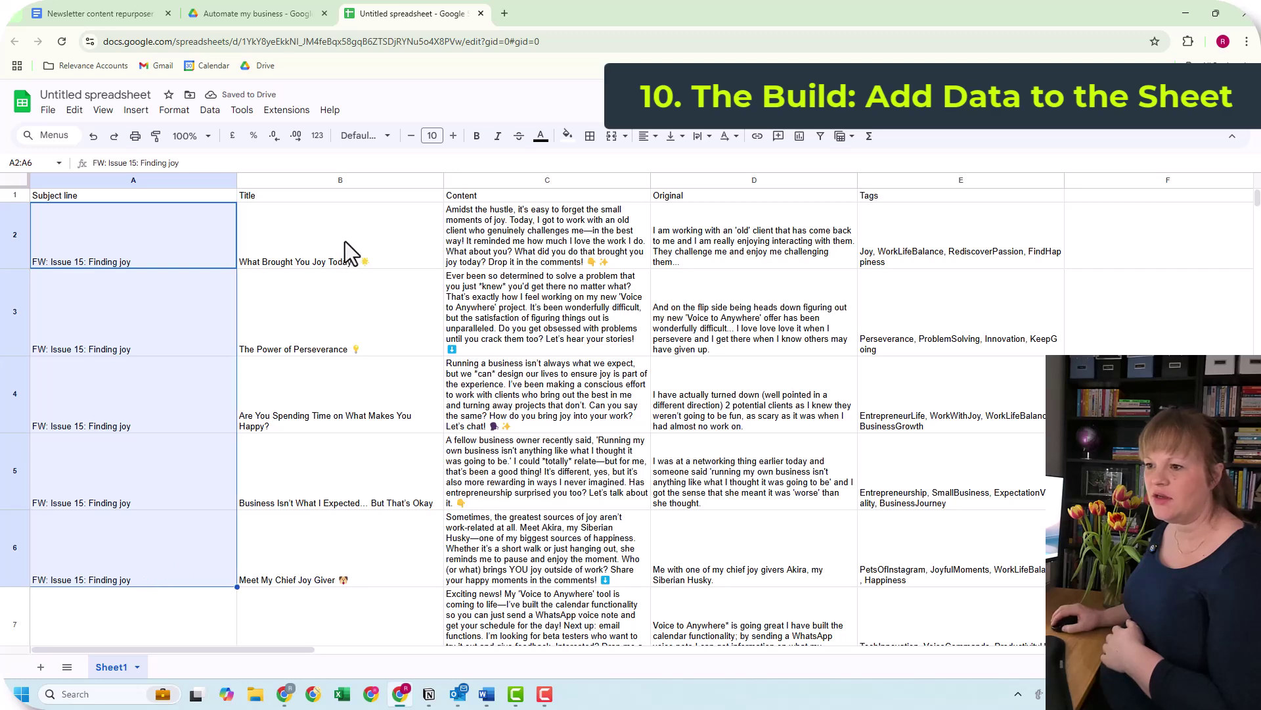
{"action": "left_click", "coordinate": [394, 253]}
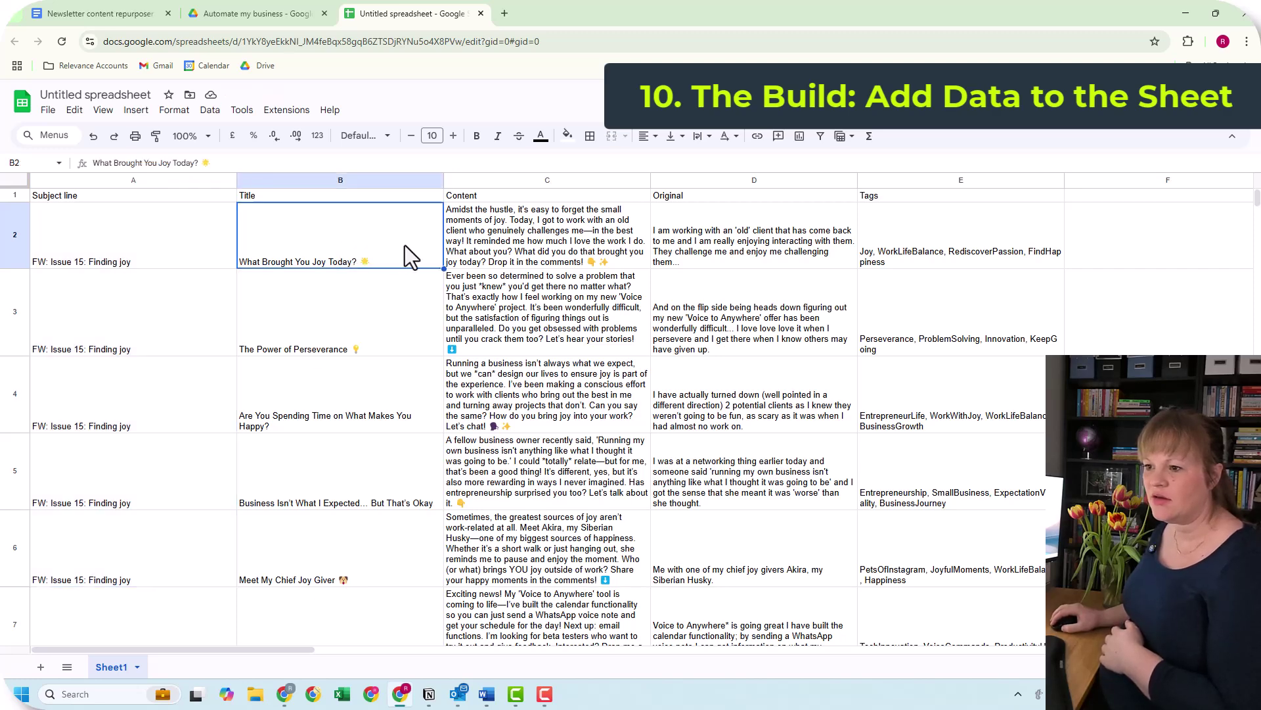
{"action": "left_click", "coordinate": [496, 249]}
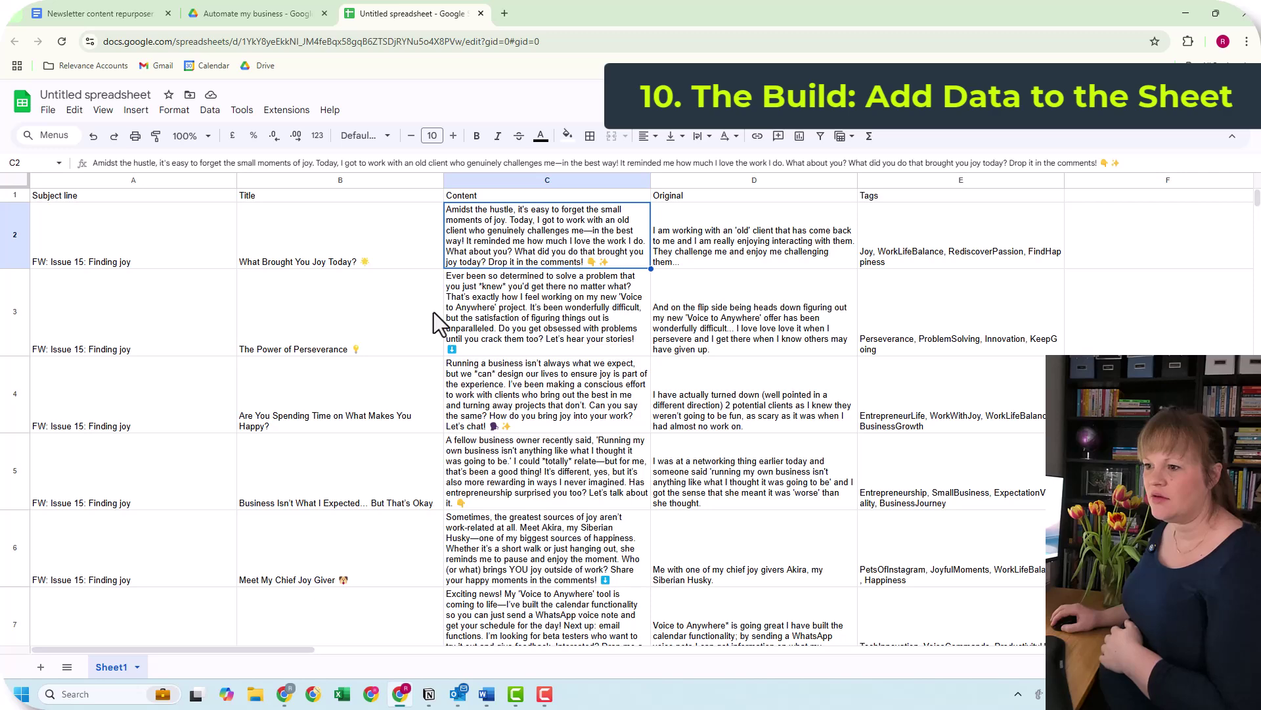
{"action": "left_click", "coordinate": [361, 326]}
{"action": "key", "text": "Right"}
{"action": "left_click", "coordinate": [436, 408]}
{"action": "key", "text": "Right"}
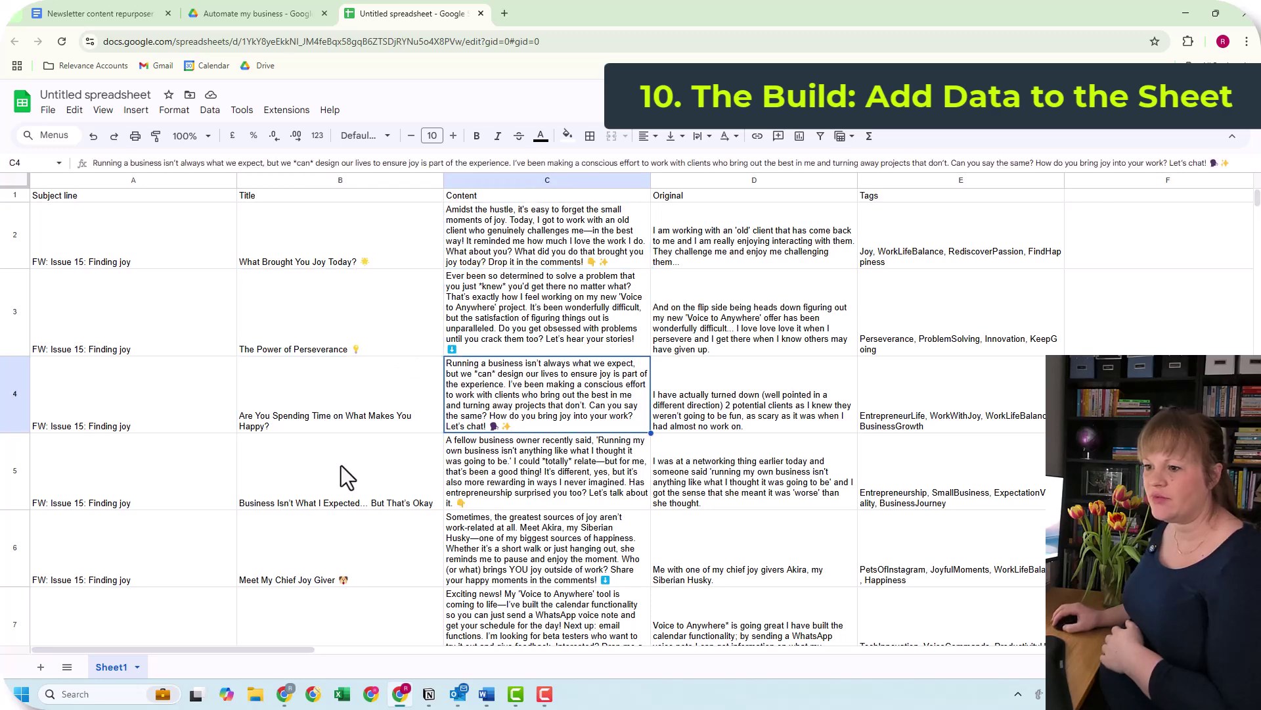
{"action": "left_click", "coordinate": [328, 487]}
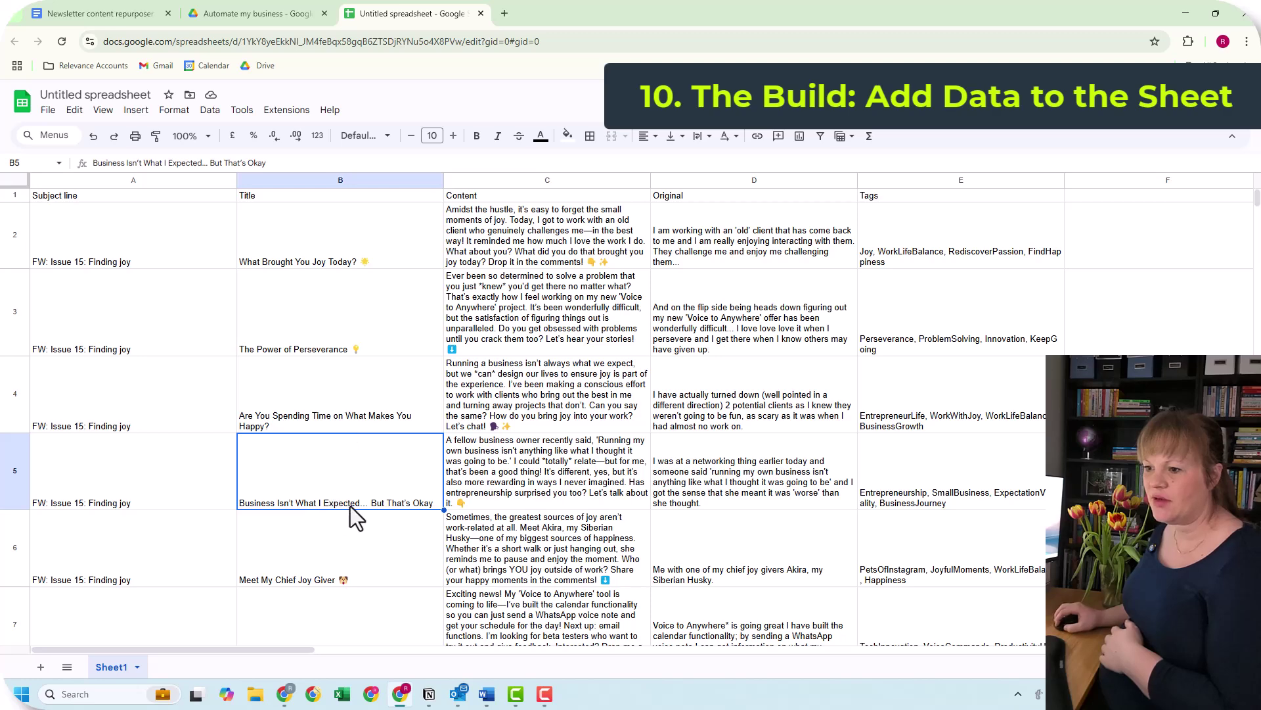
{"action": "left_click", "coordinate": [323, 541]}
{"action": "scroll", "coordinate": [353, 534], "scroll_direction": "down", "scroll_amount": 2}
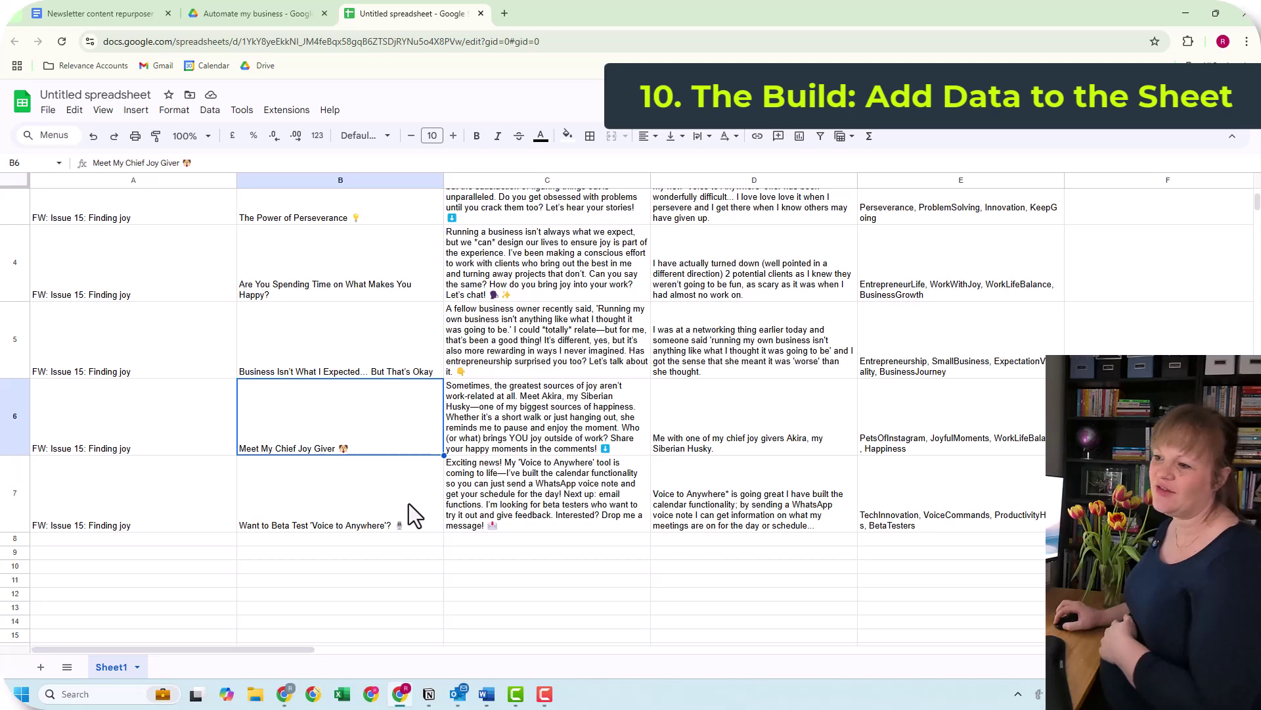
{"action": "left_click", "coordinate": [383, 515]}
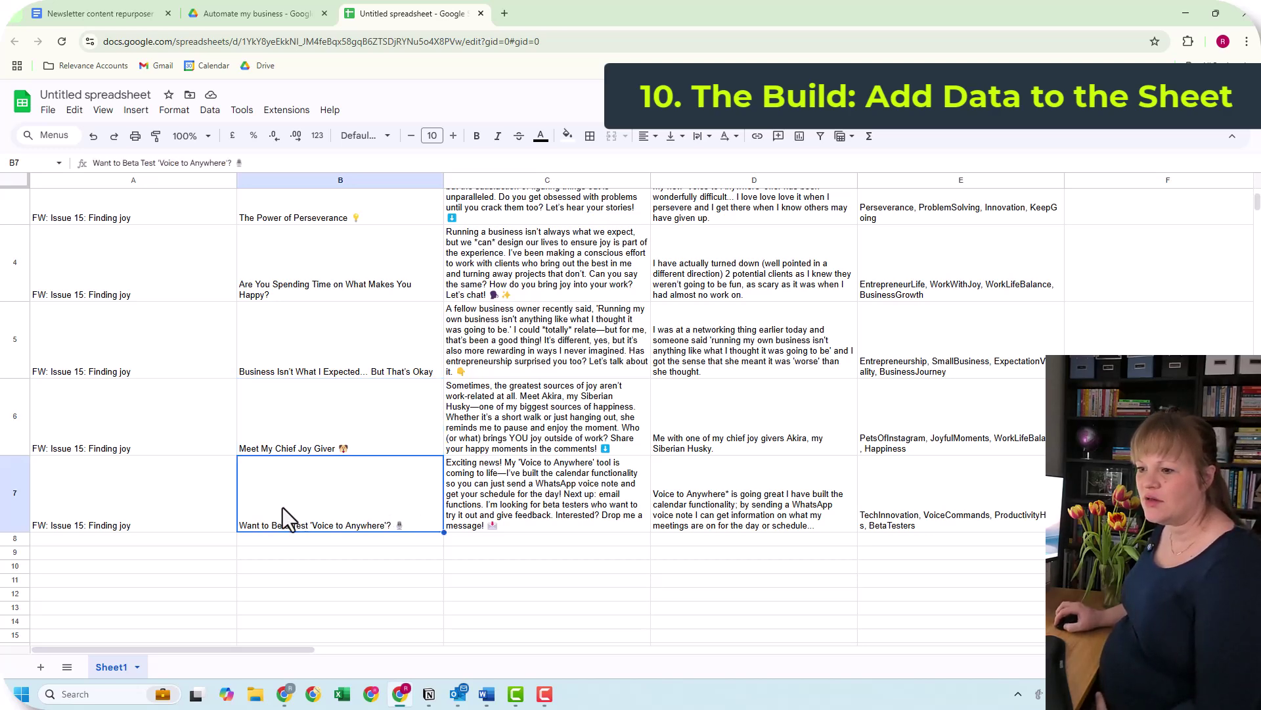
{"action": "left_click_drag", "start_coordinate": [197, 511], "coordinate": [867, 522]}
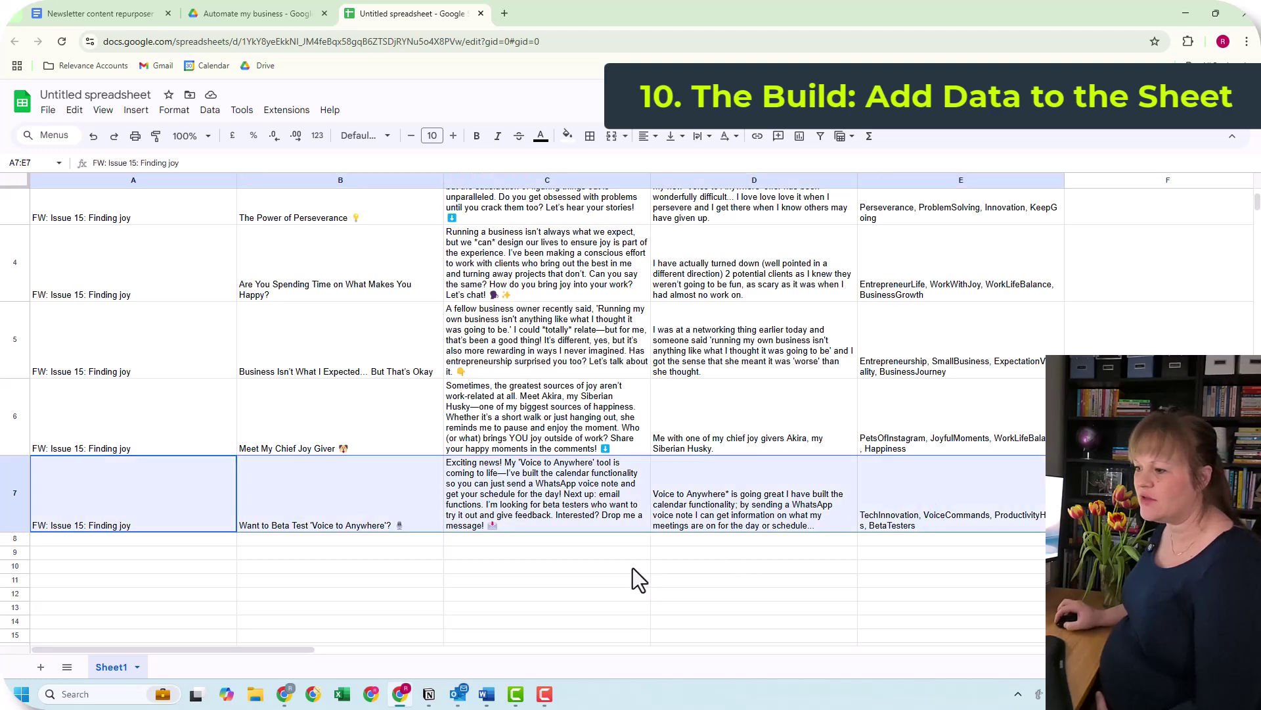
{"action": "scroll", "coordinate": [632, 568], "scroll_direction": "up", "scroll_amount": 3}
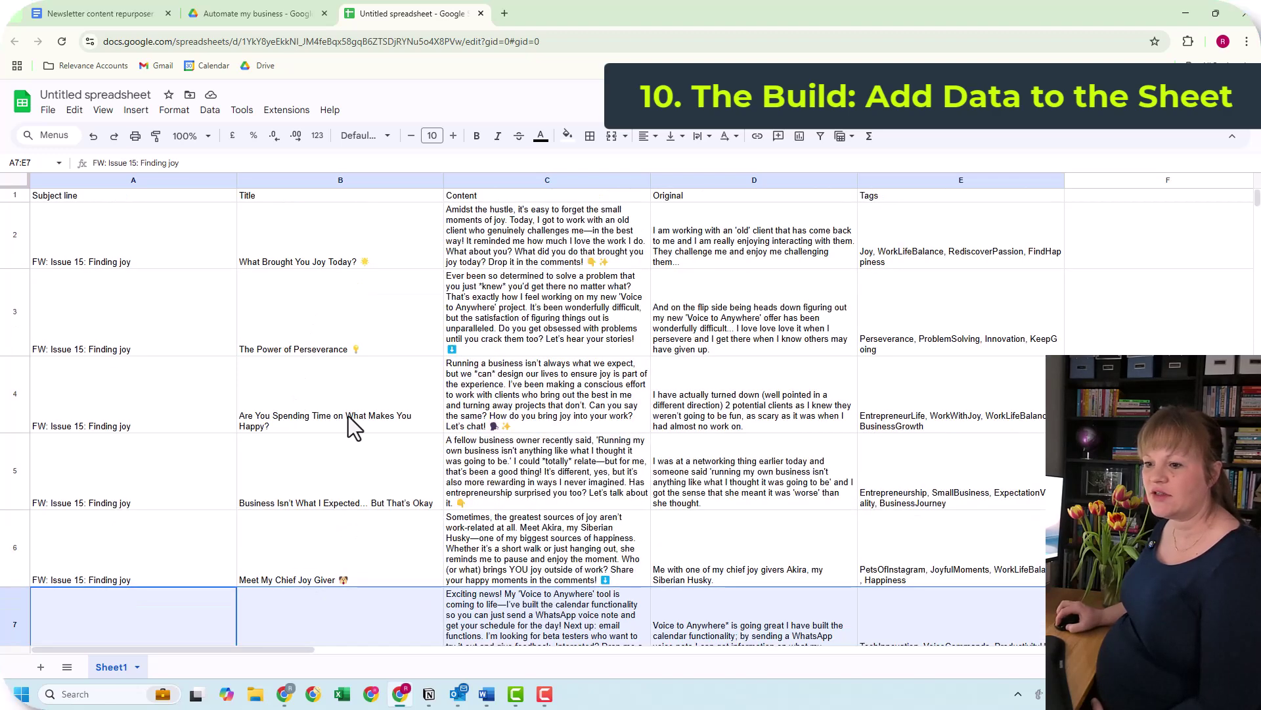
Switch back to the Make scenario and rearrange its modules in a tidier row, leaving space between Email and OpenAI.
{"action": "mouse_move", "coordinate": [398, 700]}
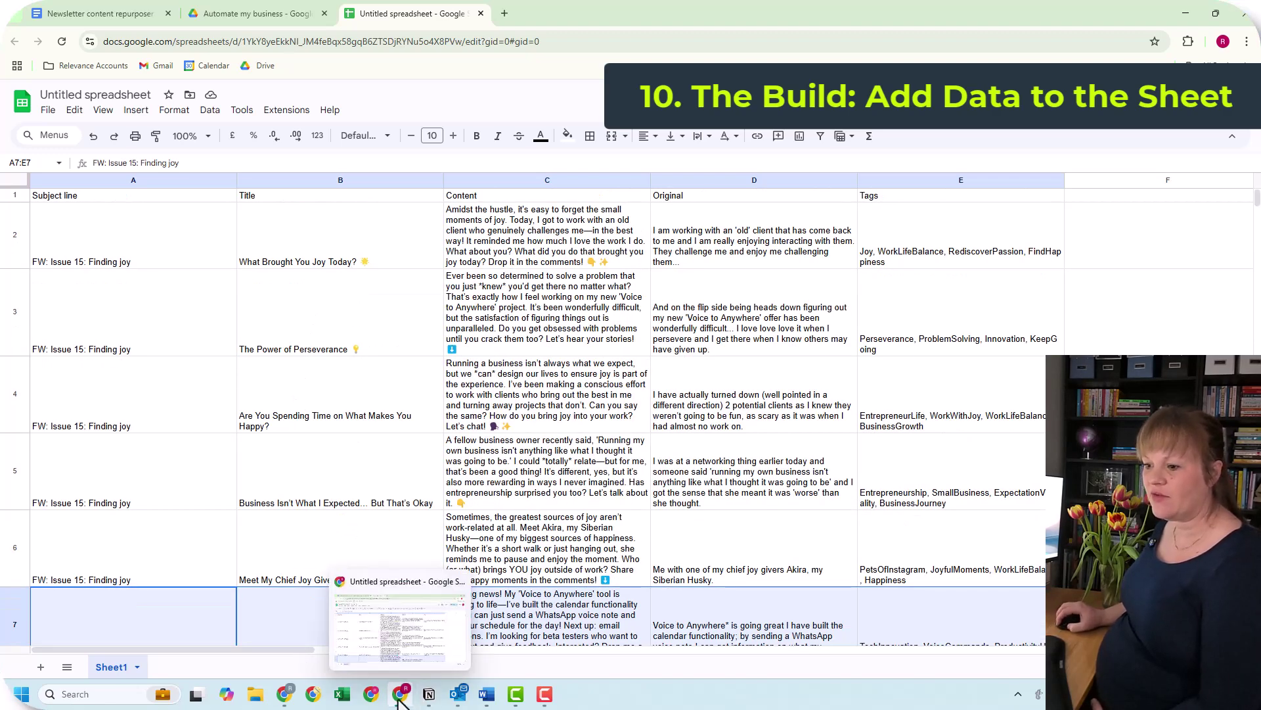
{"action": "left_click", "coordinate": [284, 696]}
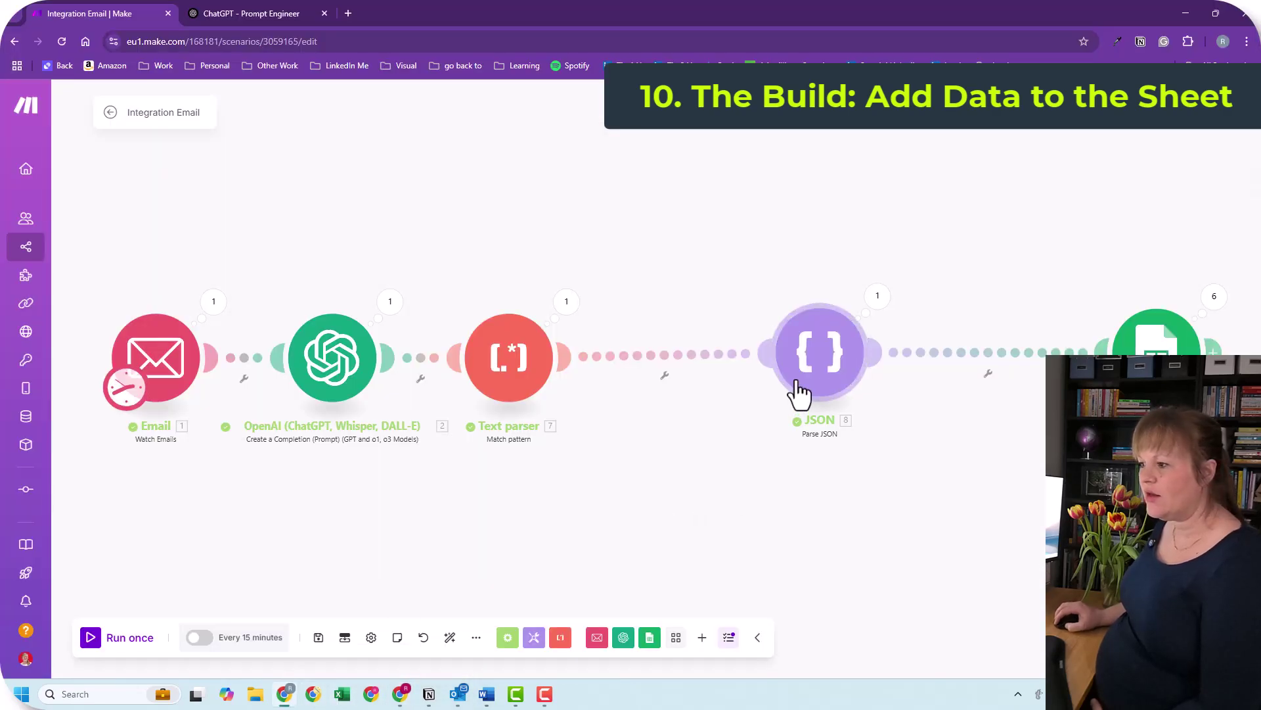
{"action": "left_click_drag", "start_coordinate": [802, 393], "coordinate": [736, 389]}
{"action": "left_click_drag", "start_coordinate": [494, 371], "coordinate": [556, 371]}
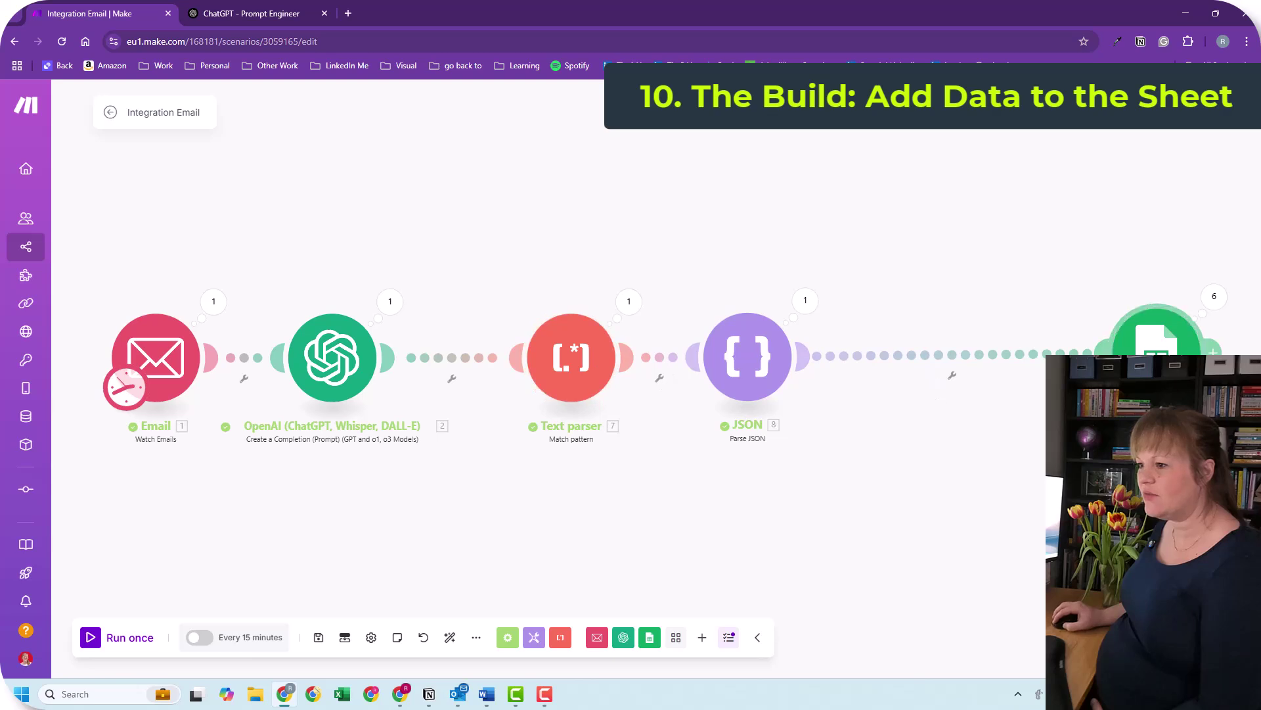
{"action": "left_click_drag", "start_coordinate": [1105, 380], "coordinate": [984, 380]}
{"action": "left_click_drag", "start_coordinate": [774, 366], "coordinate": [801, 364]}
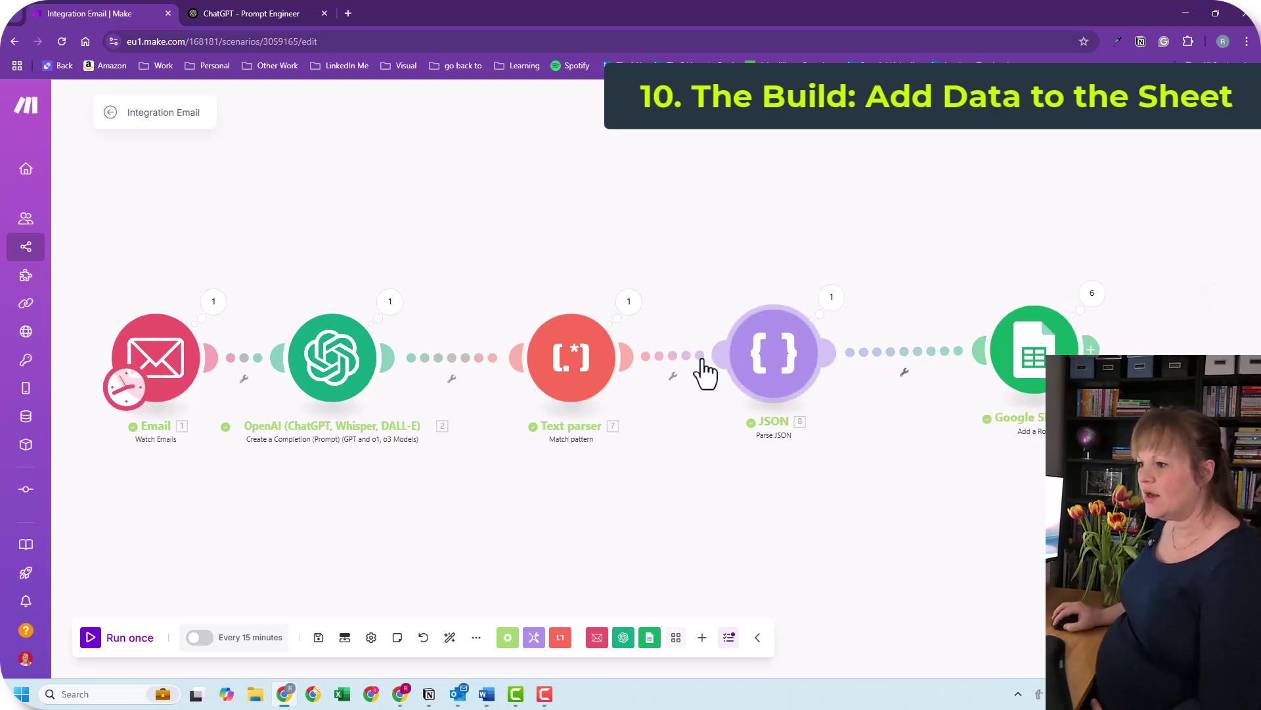
{"action": "left_click_drag", "start_coordinate": [582, 368], "coordinate": [595, 366]}
{"action": "left_click_drag", "start_coordinate": [366, 379], "coordinate": [384, 380]}
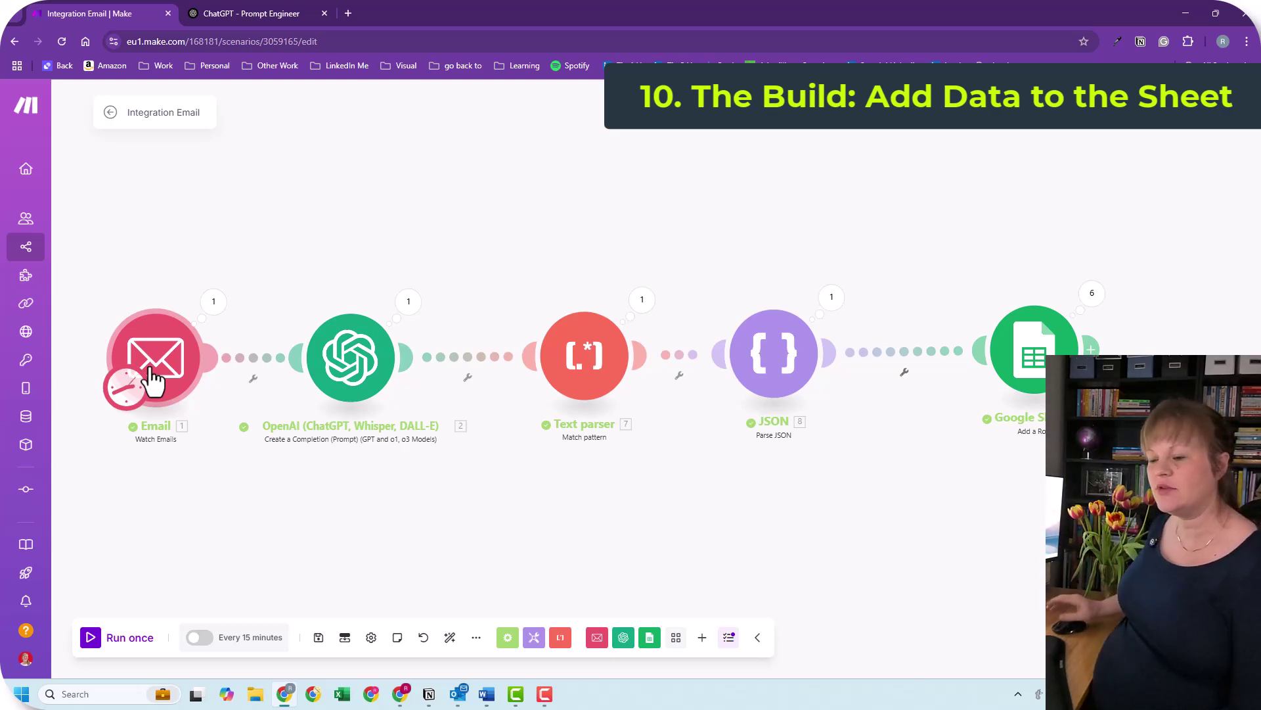
{"action": "left_click_drag", "start_coordinate": [152, 379], "coordinate": [111, 379]}
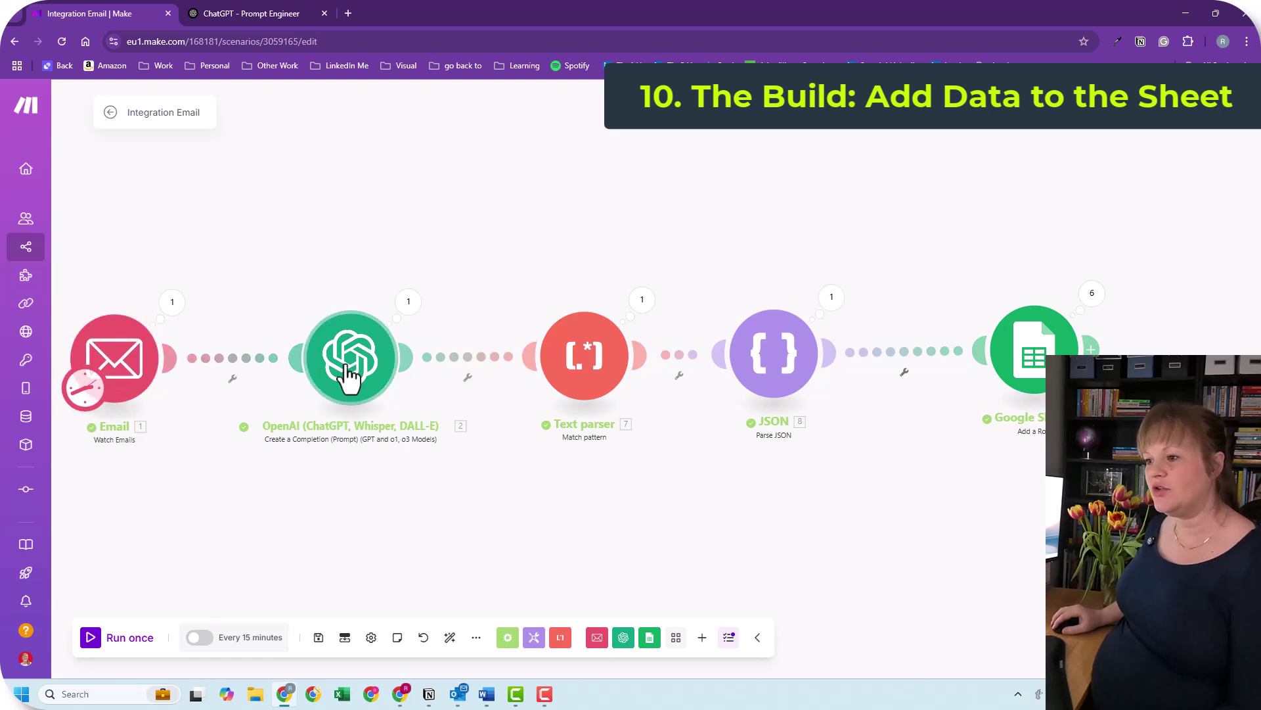
{"action": "left_click_drag", "start_coordinate": [351, 368], "coordinate": [376, 365]}
Add a Flow Control Iterator between the Email and OpenAI modules and look through the email fields available for its Array.
{"action": "left_click", "coordinate": [240, 373]}
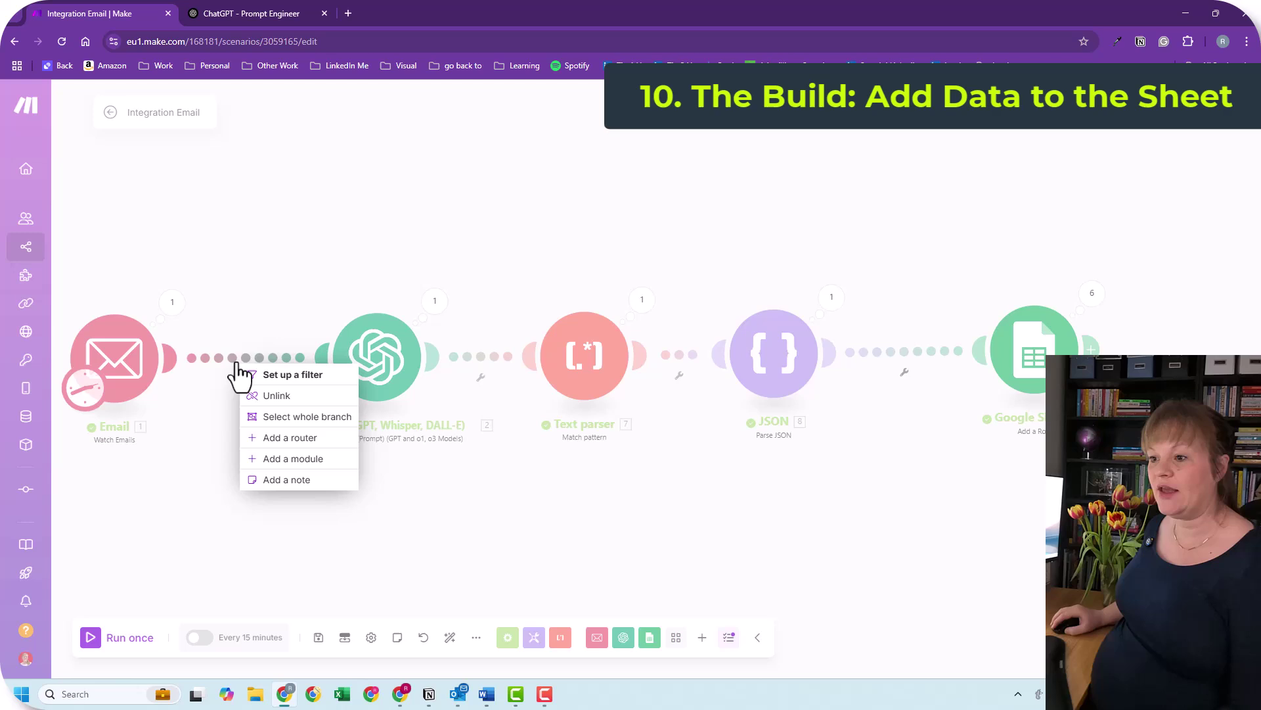
{"action": "left_click", "coordinate": [293, 461]}
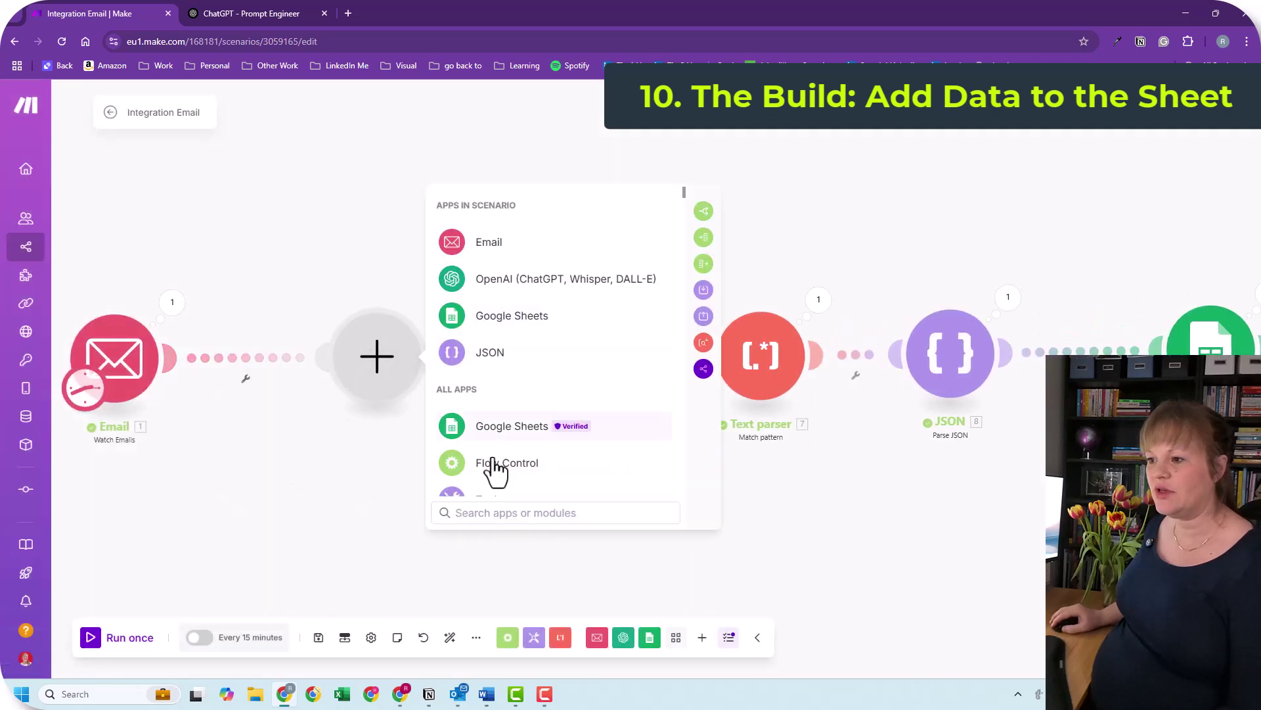
{"action": "left_click", "coordinate": [494, 460]}
{"action": "left_click", "coordinate": [494, 368]}
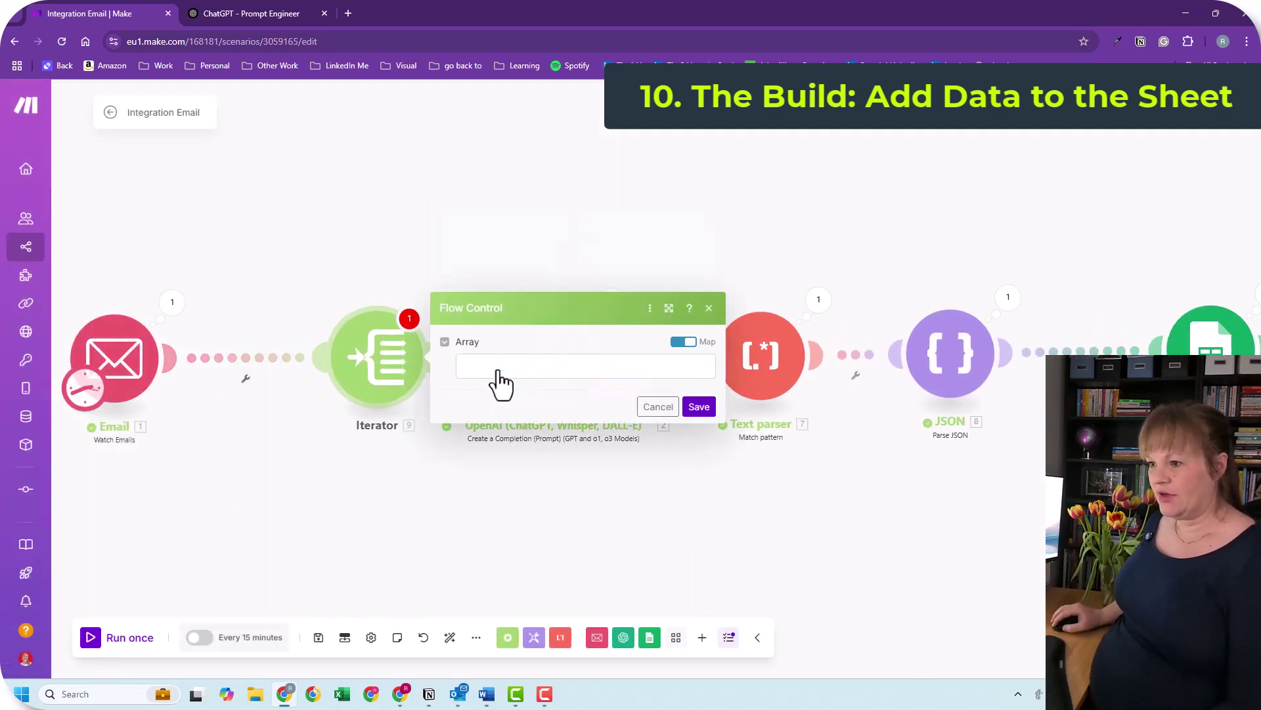
{"action": "left_click", "coordinate": [526, 366]}
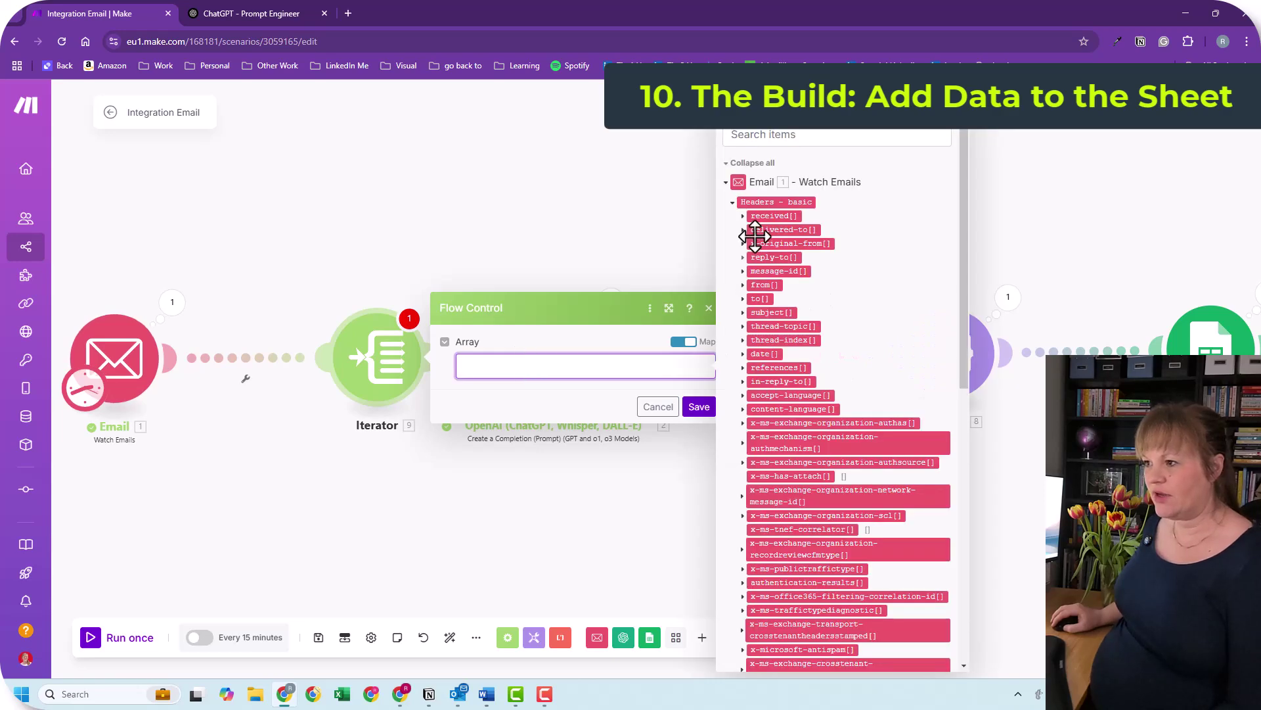
{"action": "scroll", "coordinate": [892, 238], "scroll_direction": "down", "scroll_amount": 8}
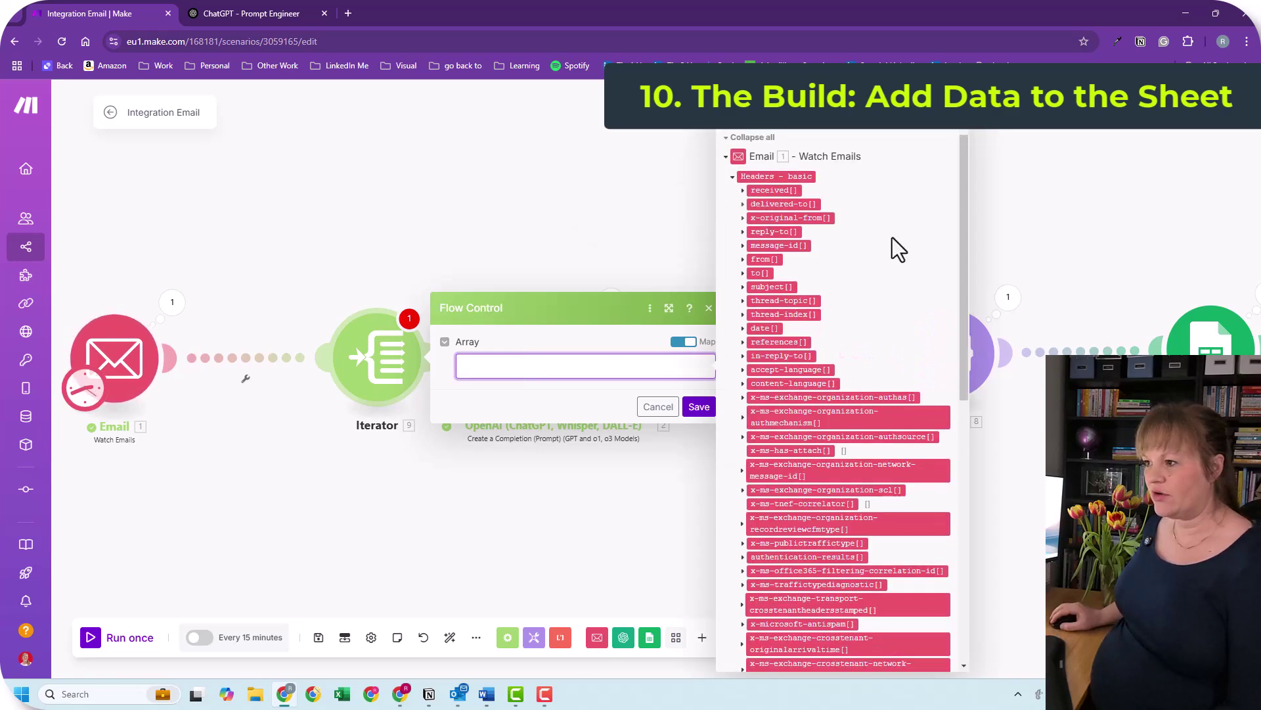
{"action": "scroll", "coordinate": [892, 237], "scroll_direction": "up", "scroll_amount": 10}
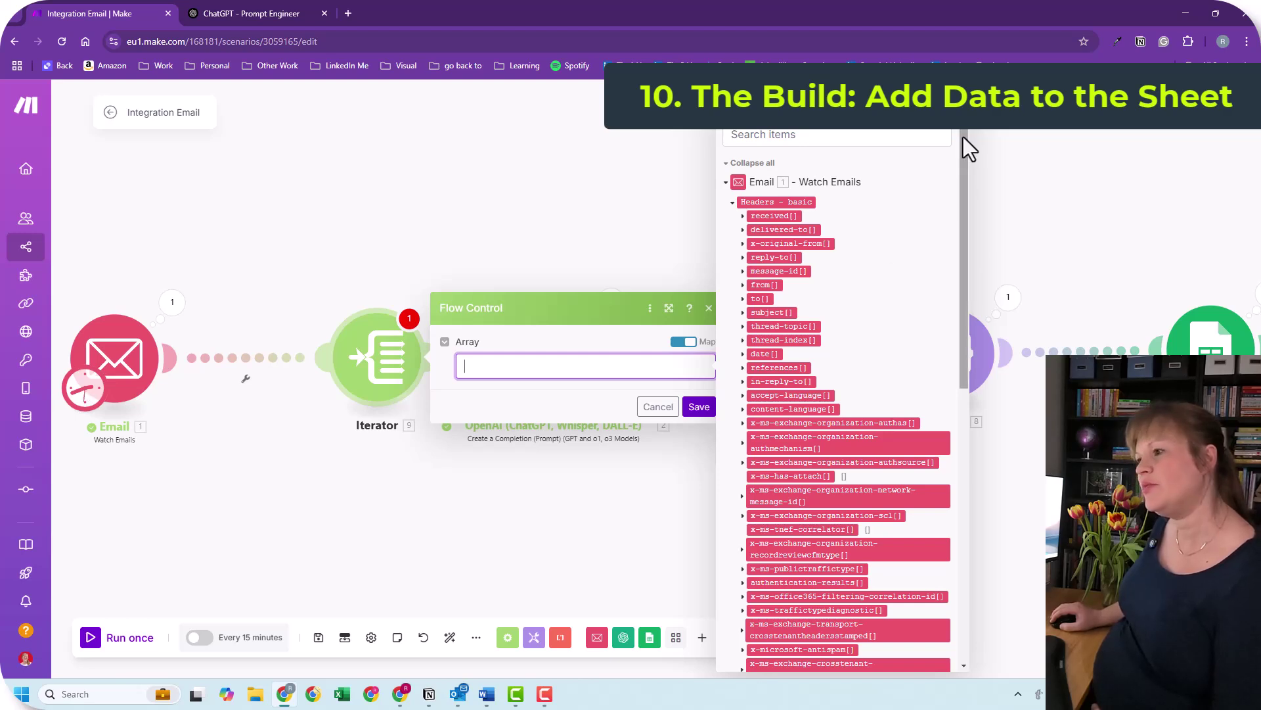
{"action": "left_click", "coordinate": [956, 98]}
Cancel the Iterator's settings and delete the Iterator module from the scenario.
{"action": "right_click", "coordinate": [402, 377]}
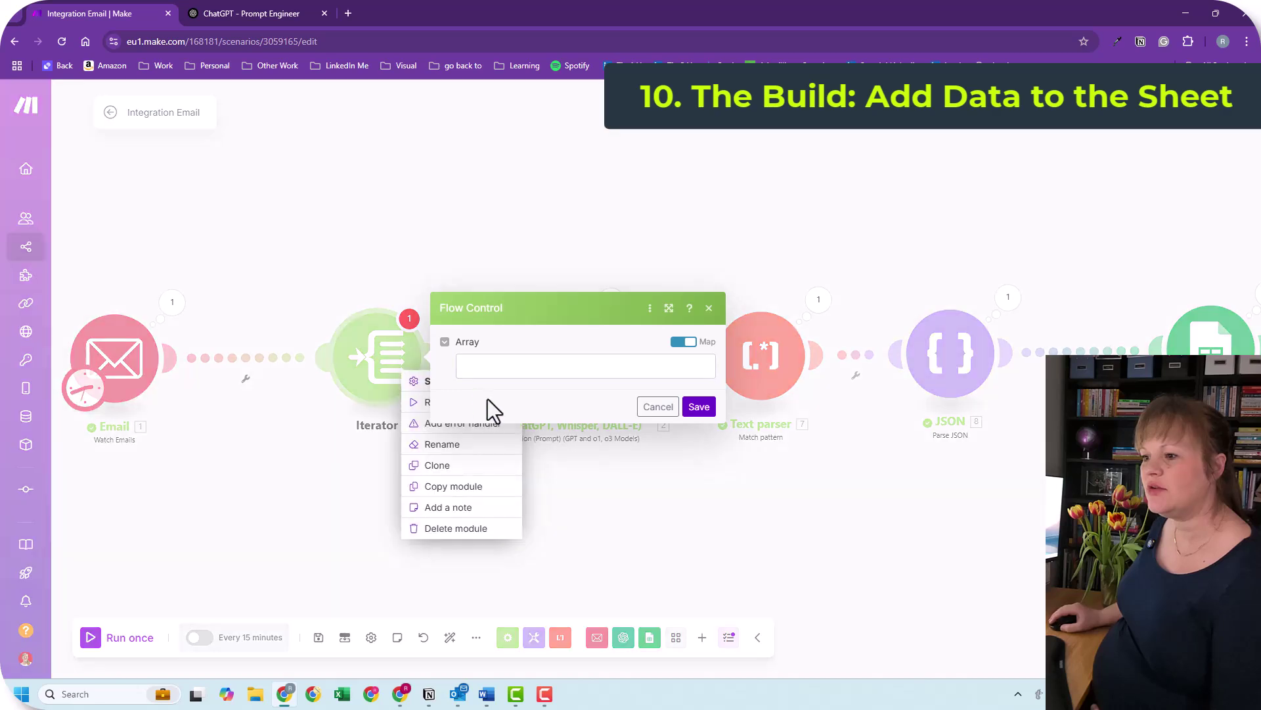
{"action": "left_click", "coordinate": [658, 407]}
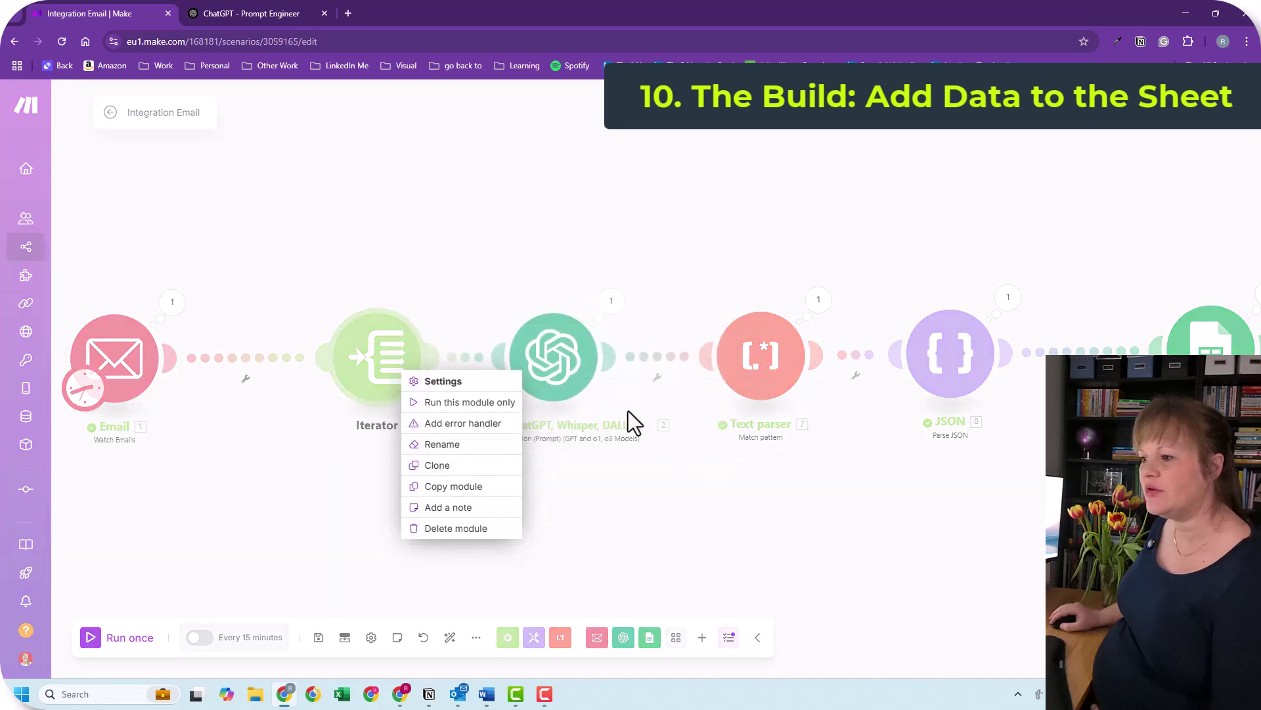
{"action": "left_click", "coordinate": [378, 373]}
{"action": "right_click", "coordinate": [377, 373]}
{"action": "left_click", "coordinate": [428, 527]}
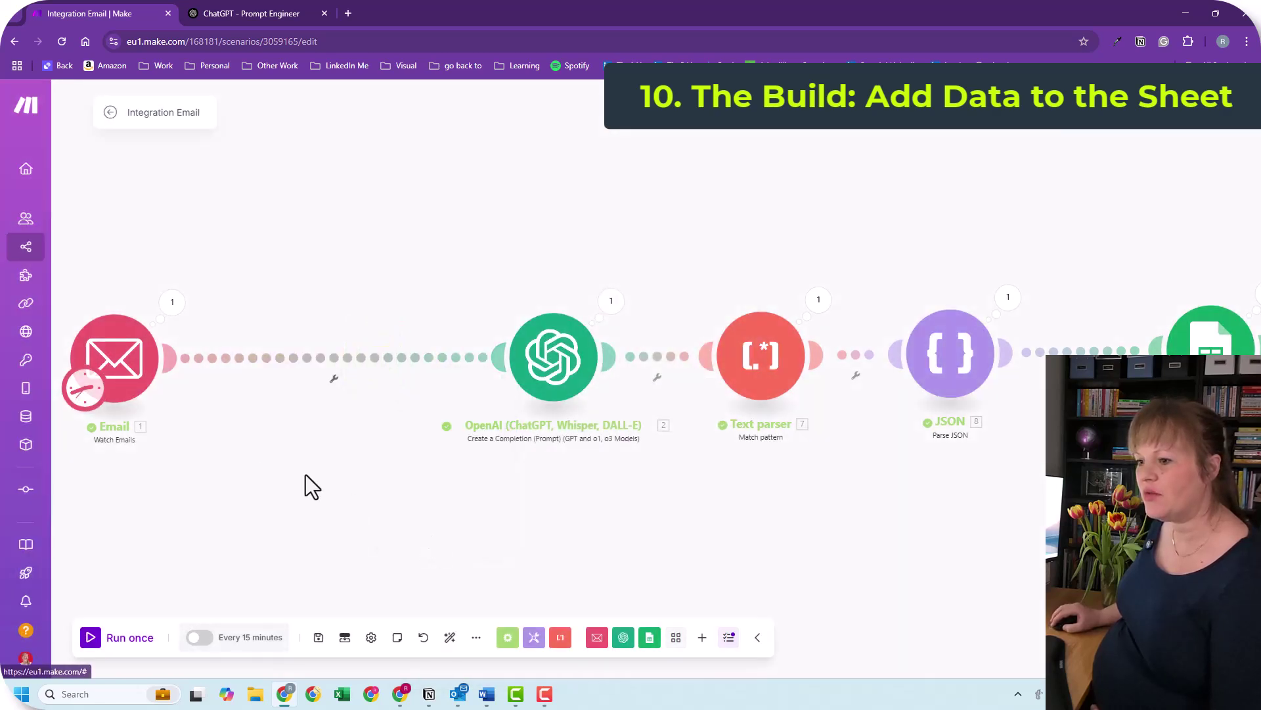
Set the Email module's maximum number of results to 2 and save it.
{"action": "left_click", "coordinate": [131, 385]}
{"action": "scroll", "coordinate": [318, 561], "scroll_direction": "down", "scroll_amount": 3}
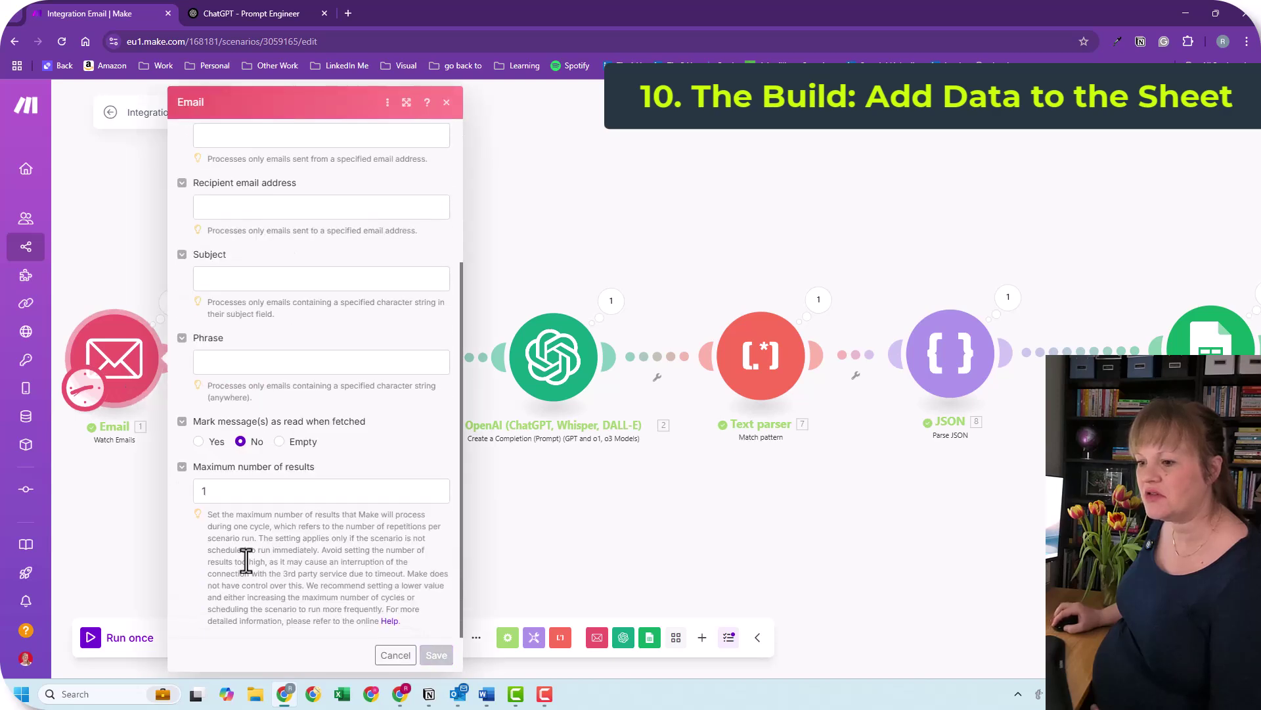
{"action": "left_click", "coordinate": [199, 492]}
{"action": "type", "text": "2"}
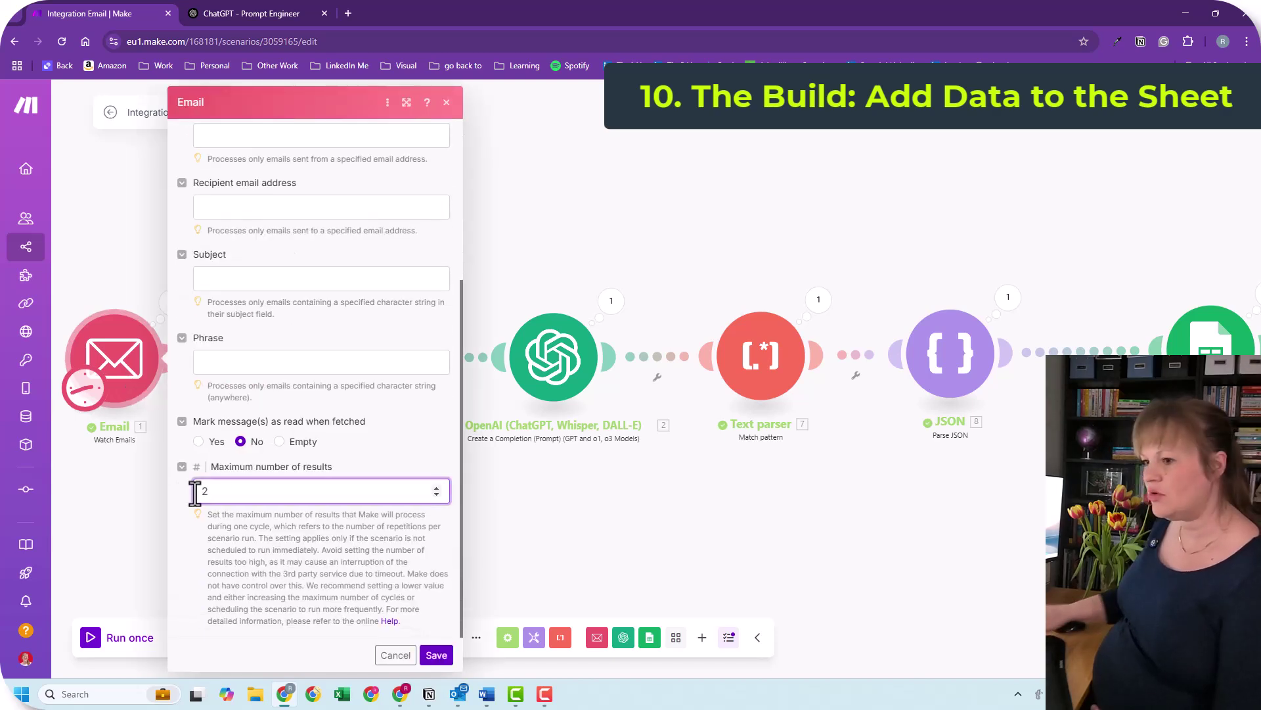
{"action": "left_click", "coordinate": [437, 655]}
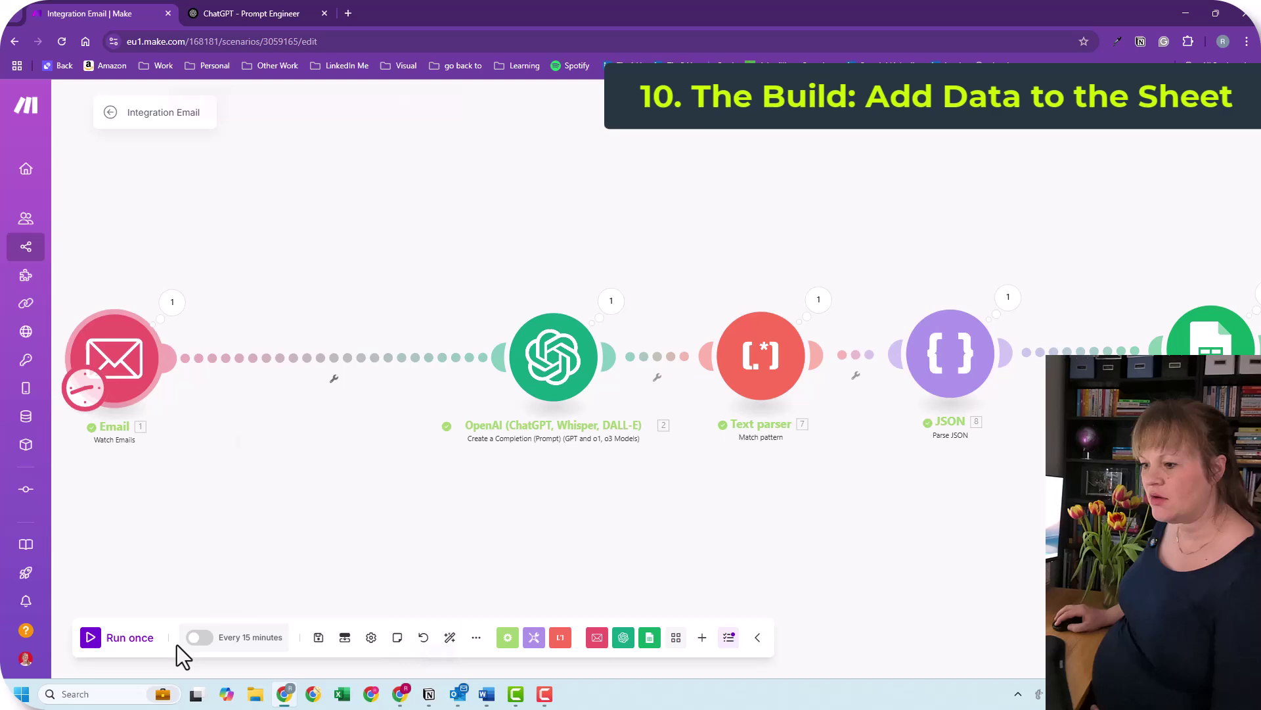
Run the Make scenario once and check the rows it adds to the Google Sheet, down to the first empty row.
{"action": "left_click", "coordinate": [135, 638]}
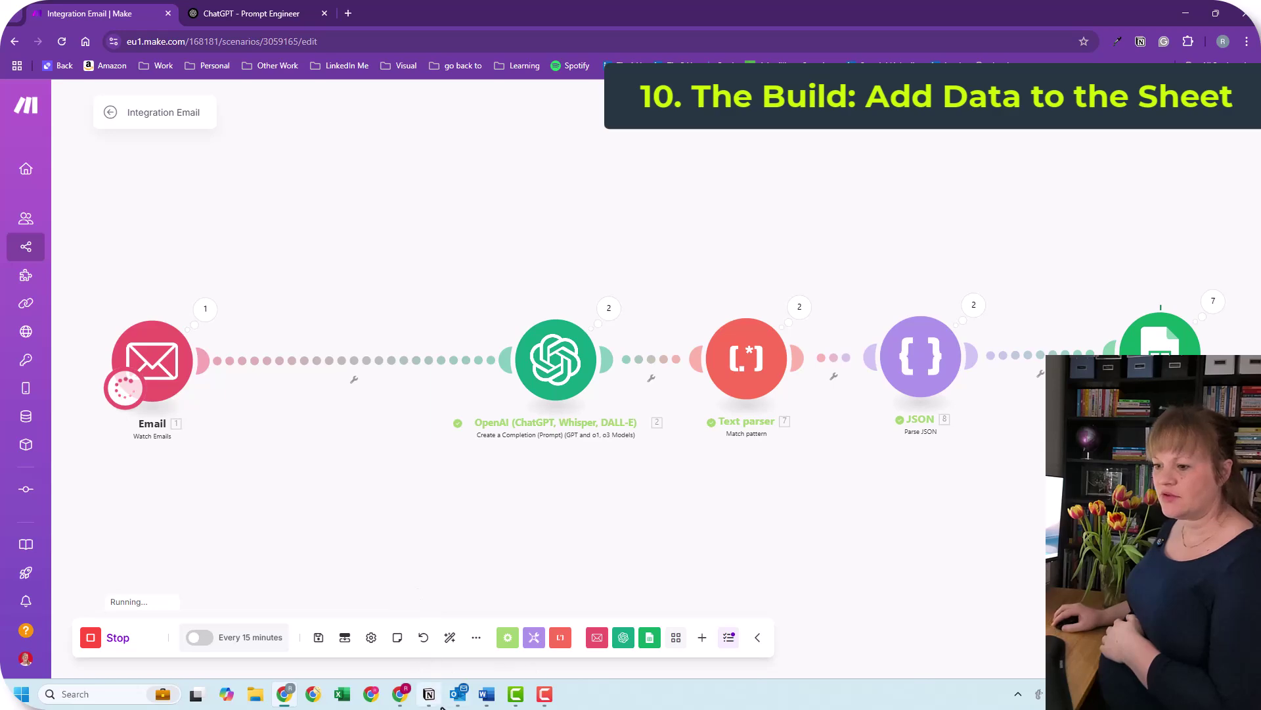
{"action": "left_click", "coordinate": [400, 694]}
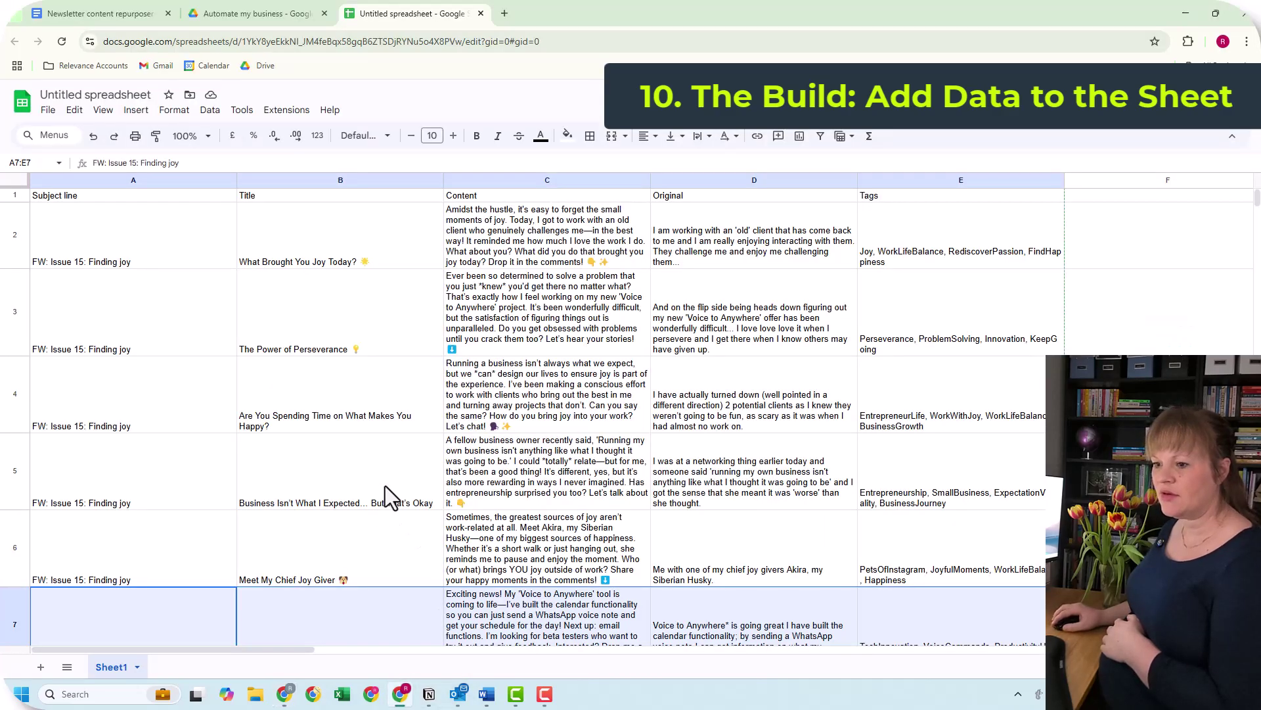
{"action": "scroll", "coordinate": [385, 486], "scroll_direction": "down", "scroll_amount": 4}
{"action": "left_click", "coordinate": [215, 470]}
{"action": "scroll", "coordinate": [255, 507], "scroll_direction": "down", "scroll_amount": 2}
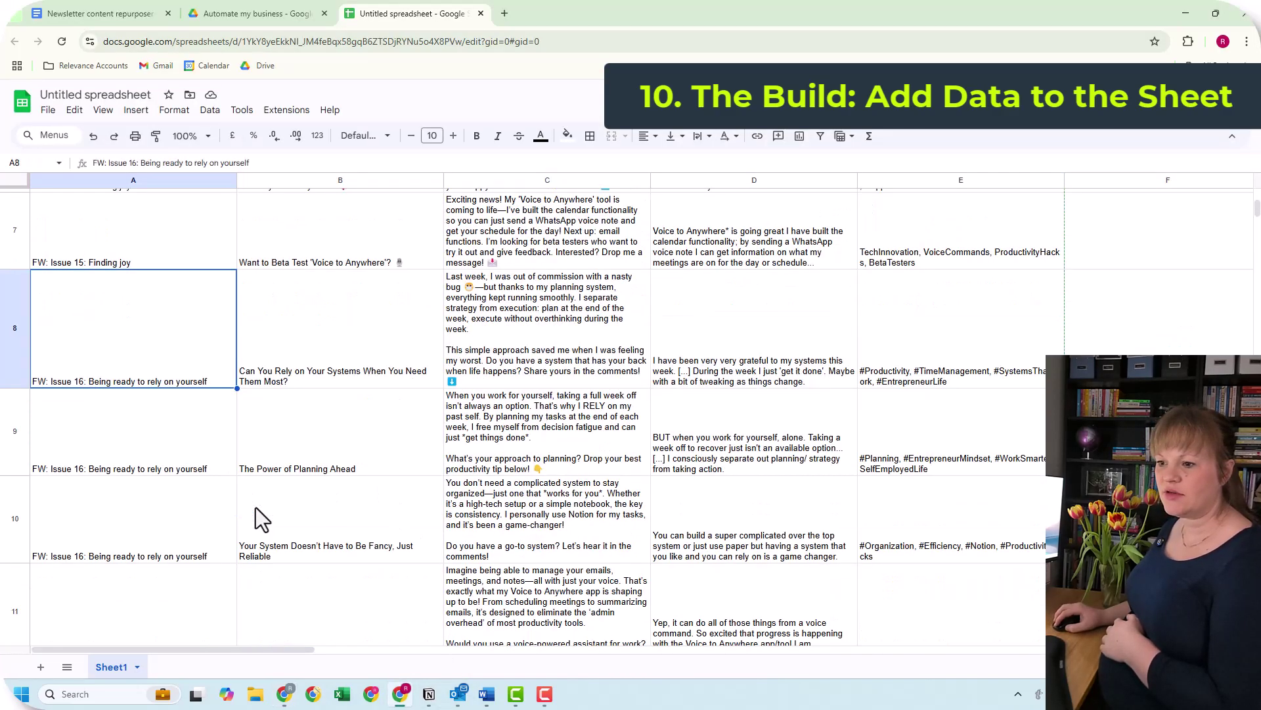
{"action": "scroll", "coordinate": [255, 507], "scroll_direction": "down", "scroll_amount": 6}
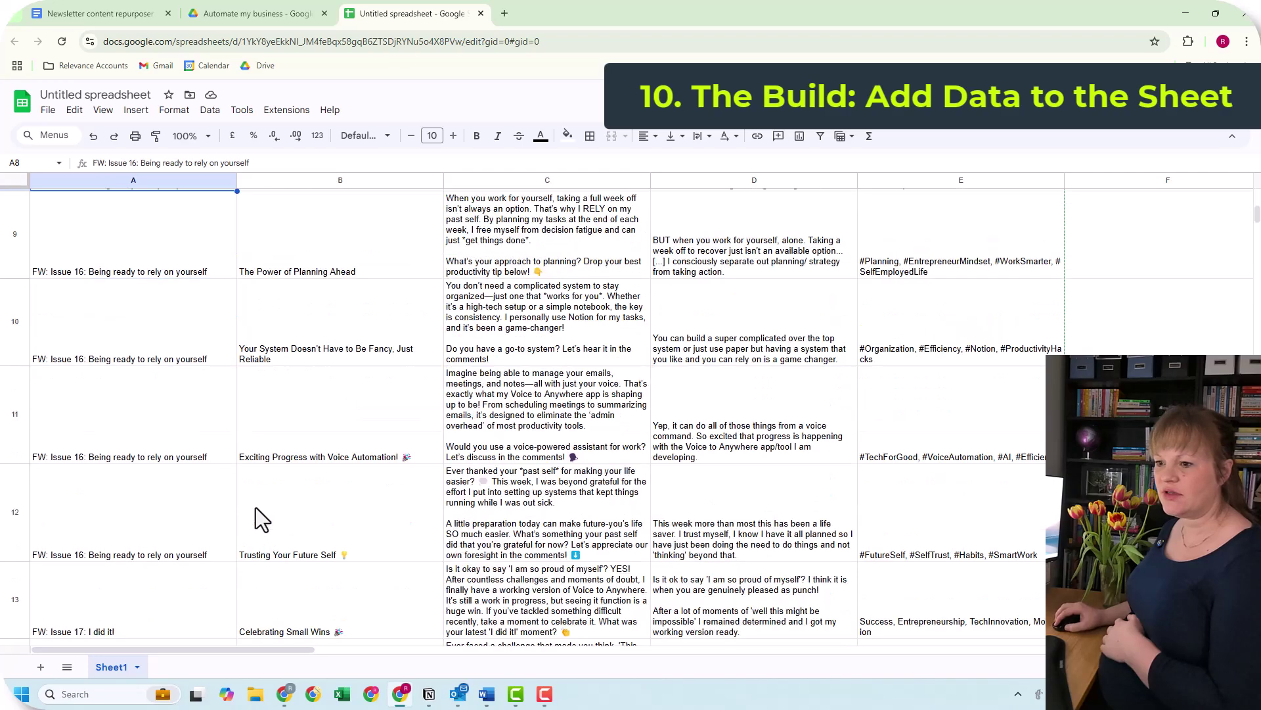
{"action": "scroll", "coordinate": [255, 507], "scroll_direction": "down", "scroll_amount": 4}
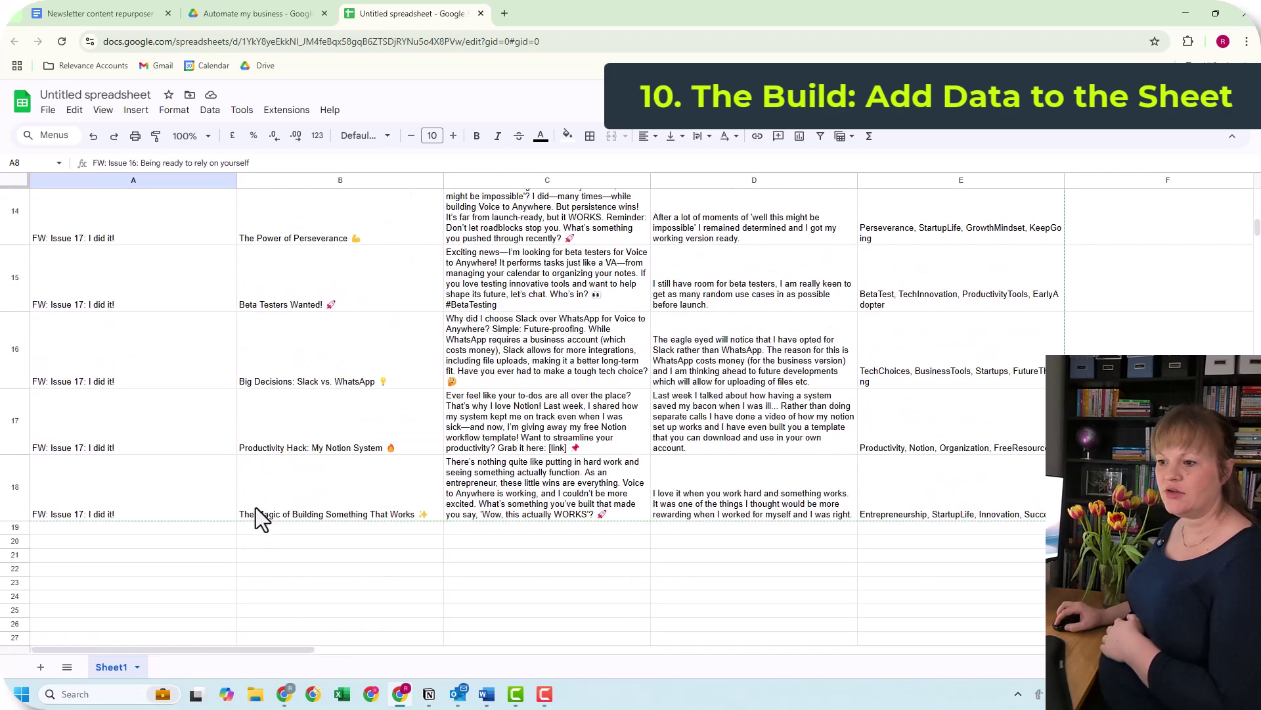
{"action": "left_click", "coordinate": [211, 555]}
{"action": "left_click", "coordinate": [212, 530]}
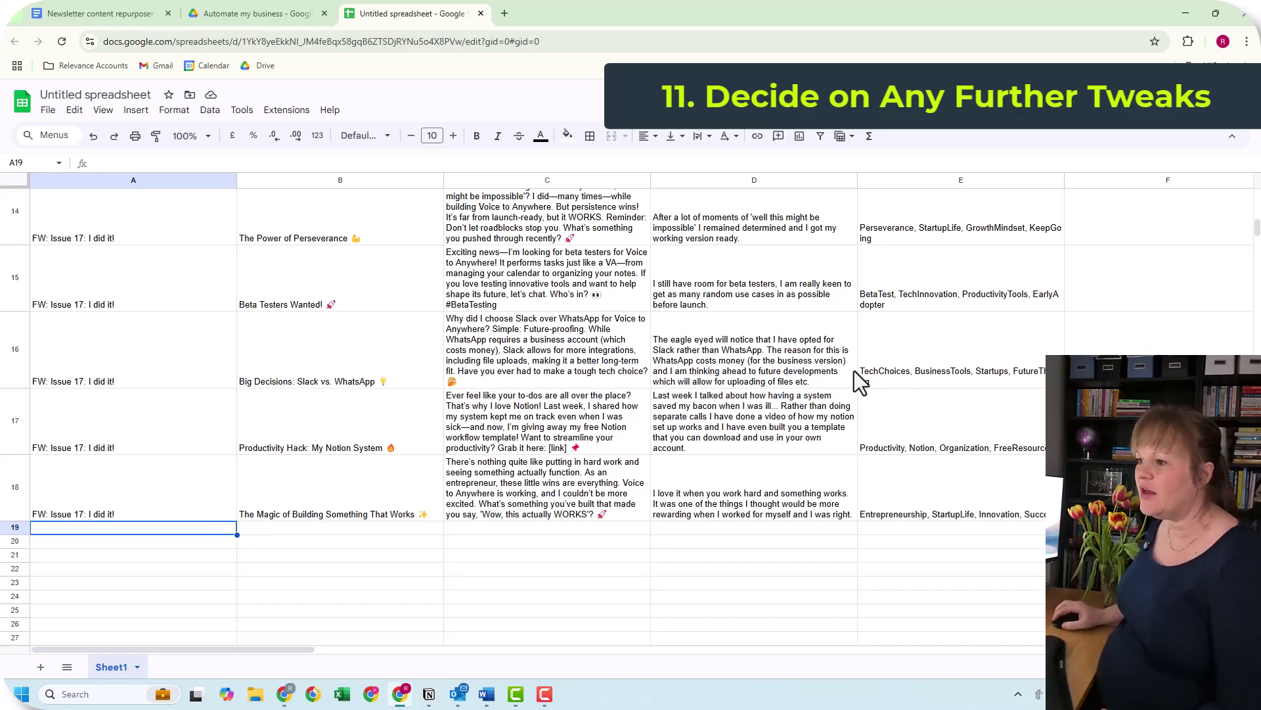
Look back over the sheet's generated rows, switch to the Make scenario and save it.
{"action": "scroll", "coordinate": [855, 371], "scroll_direction": "up", "scroll_amount": 8}
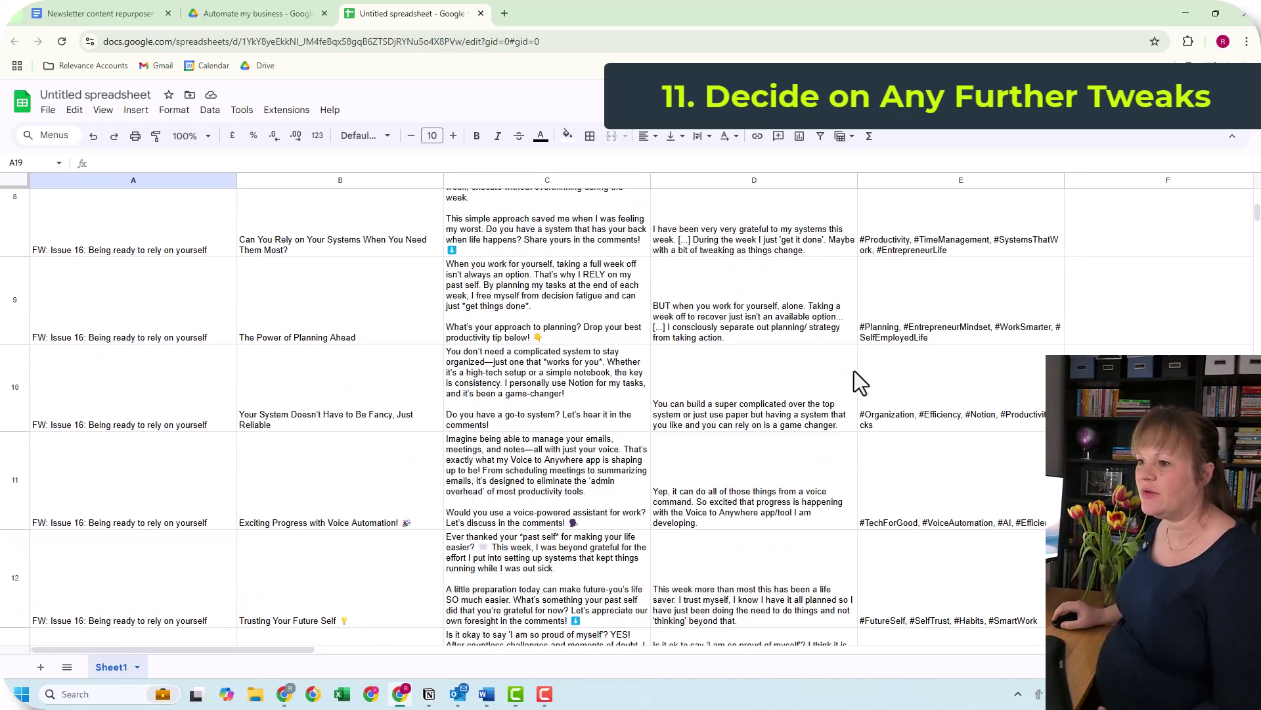
{"action": "scroll", "coordinate": [854, 371], "scroll_direction": "up", "scroll_amount": 7}
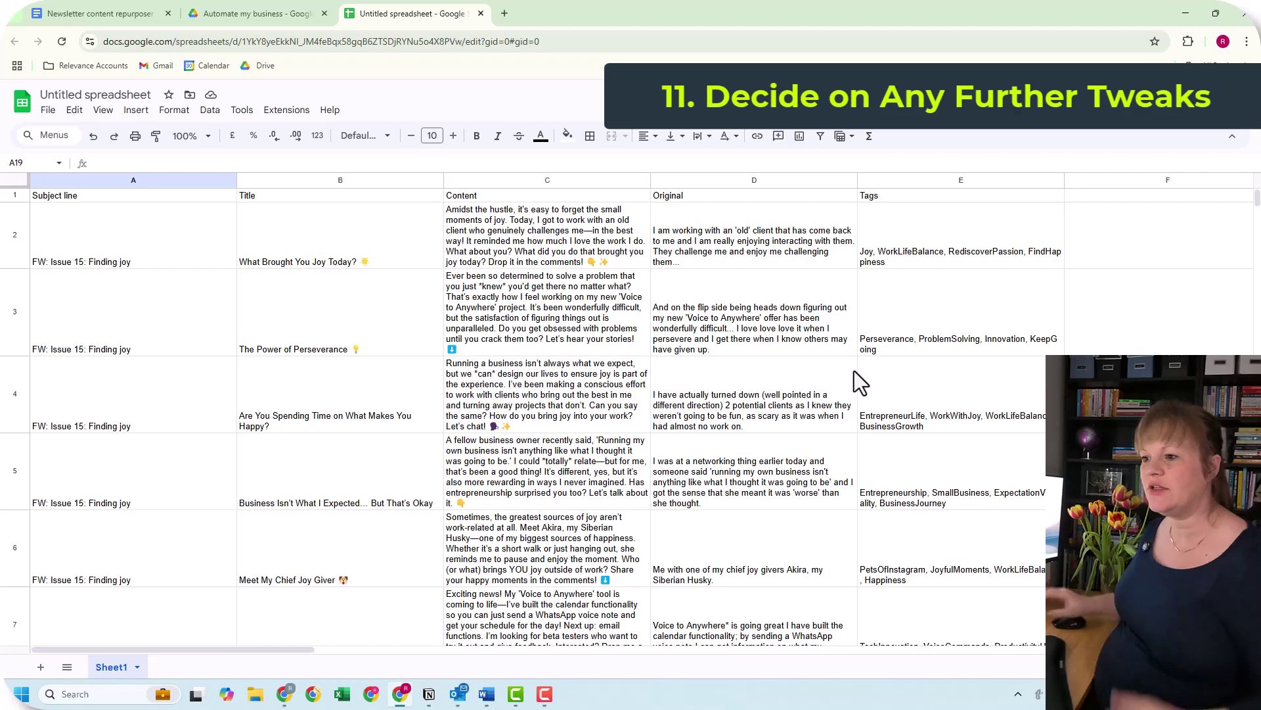
{"action": "scroll", "coordinate": [780, 322], "scroll_direction": "down", "scroll_amount": 15}
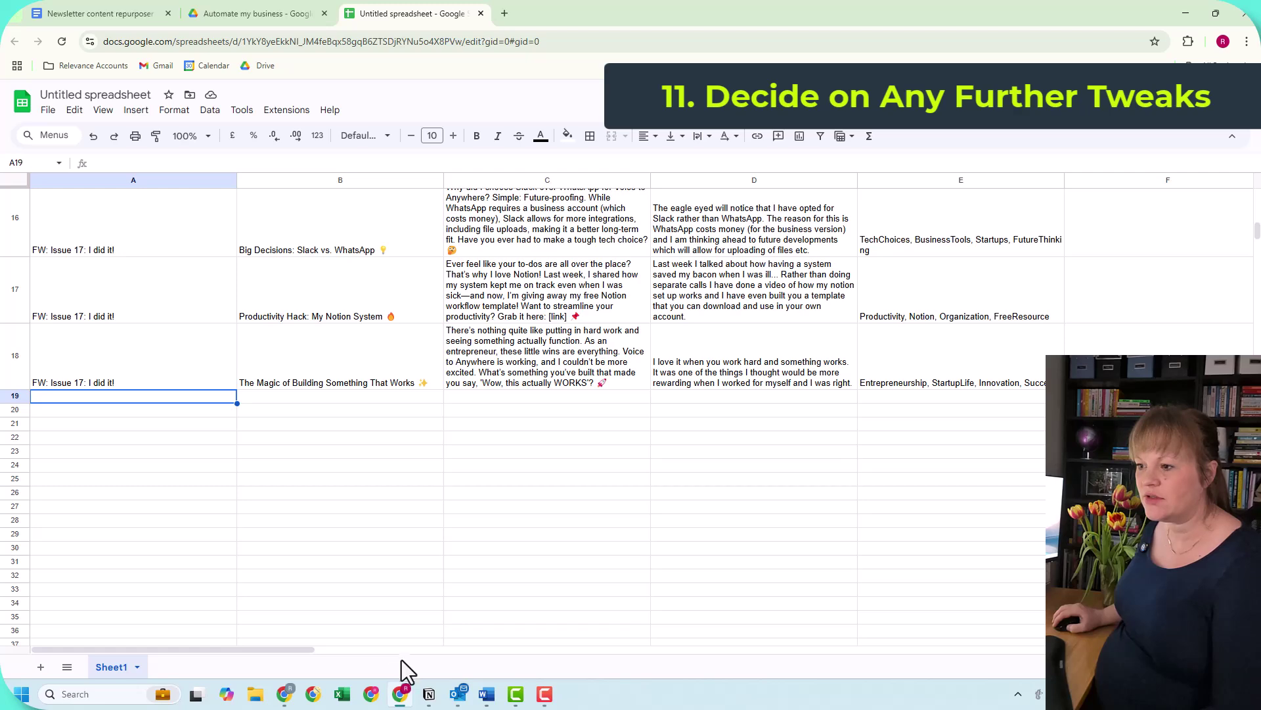
{"action": "left_click", "coordinate": [284, 694]}
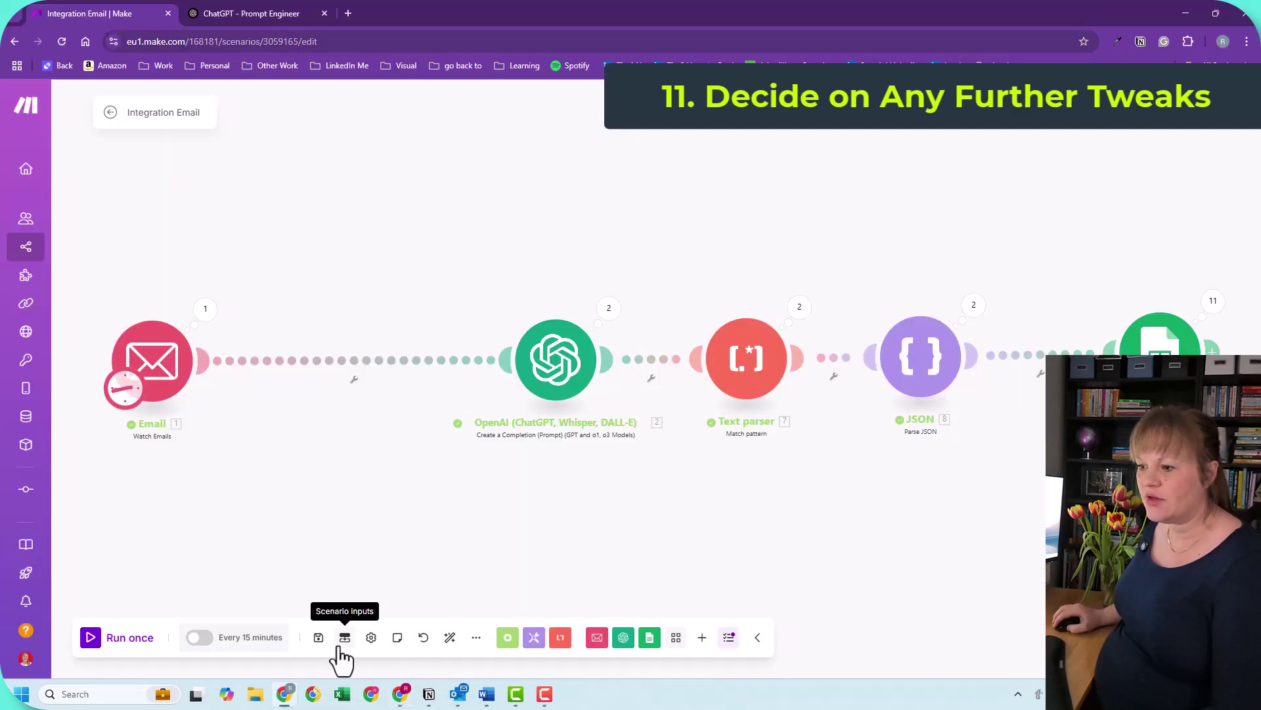
{"action": "left_click", "coordinate": [319, 638]}
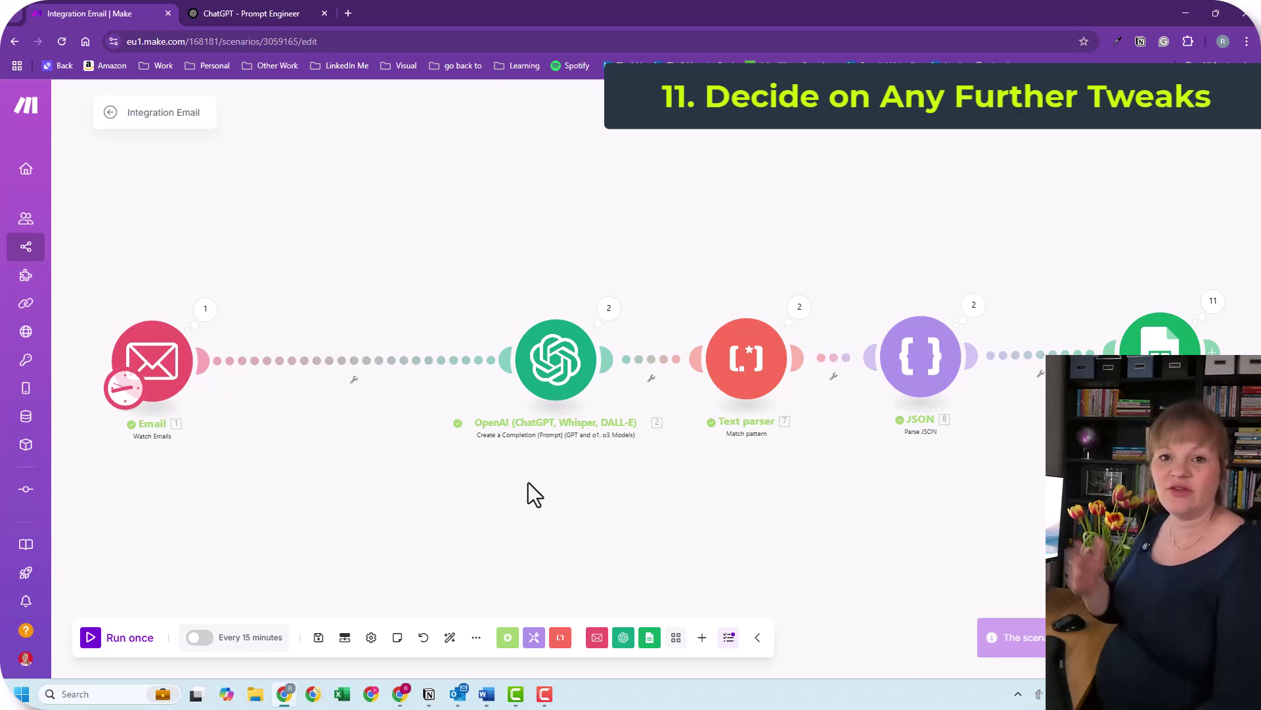
Switch to the Google Sheet and review the subject lines and post ideas from the first row to the last.
{"action": "left_click", "coordinate": [400, 694]}
{"action": "scroll", "coordinate": [623, 427], "scroll_direction": "up", "scroll_amount": 15}
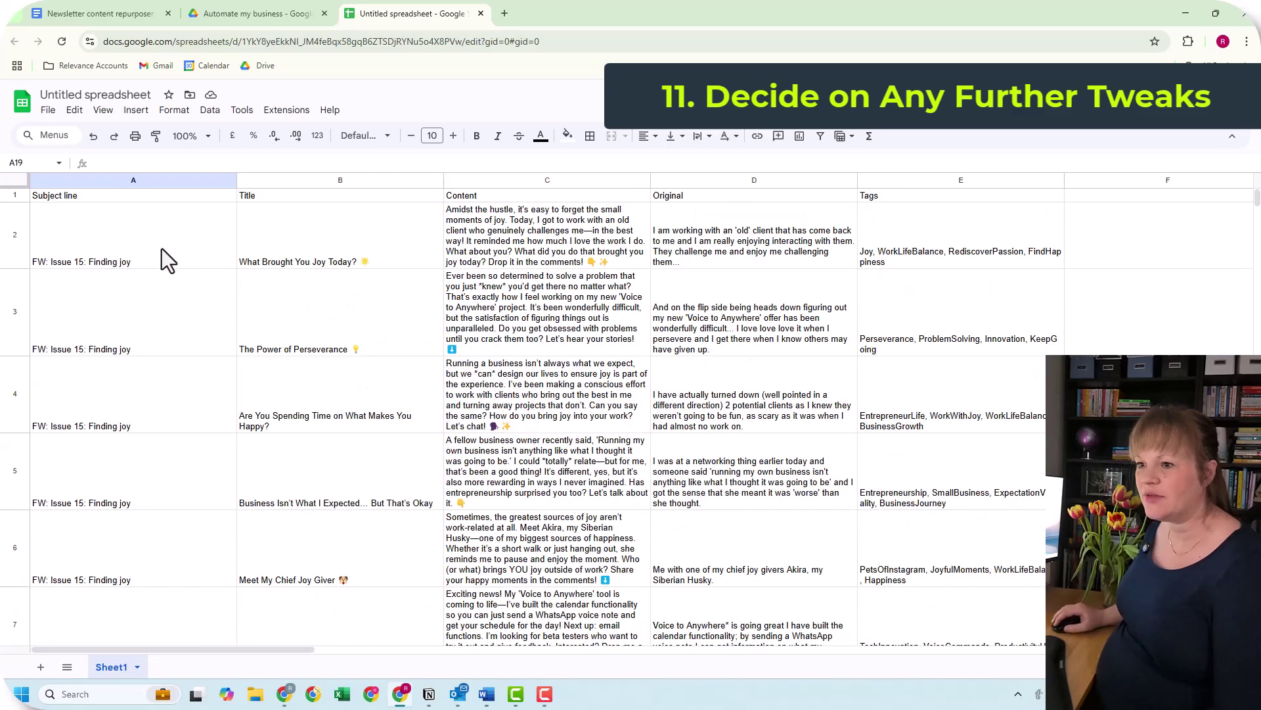
{"action": "scroll", "coordinate": [152, 250], "scroll_direction": "down", "scroll_amount": 8}
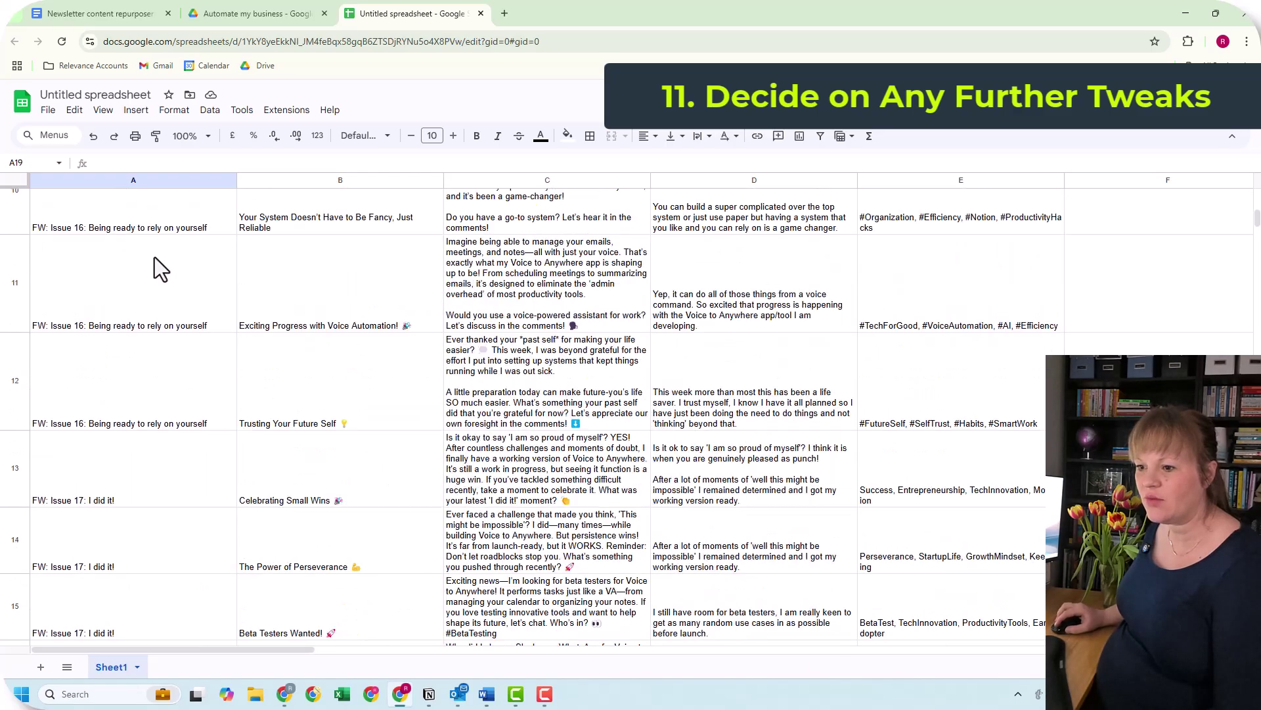
{"action": "scroll", "coordinate": [155, 258], "scroll_direction": "down", "scroll_amount": 5}
{"action": "left_click", "coordinate": [328, 498]}
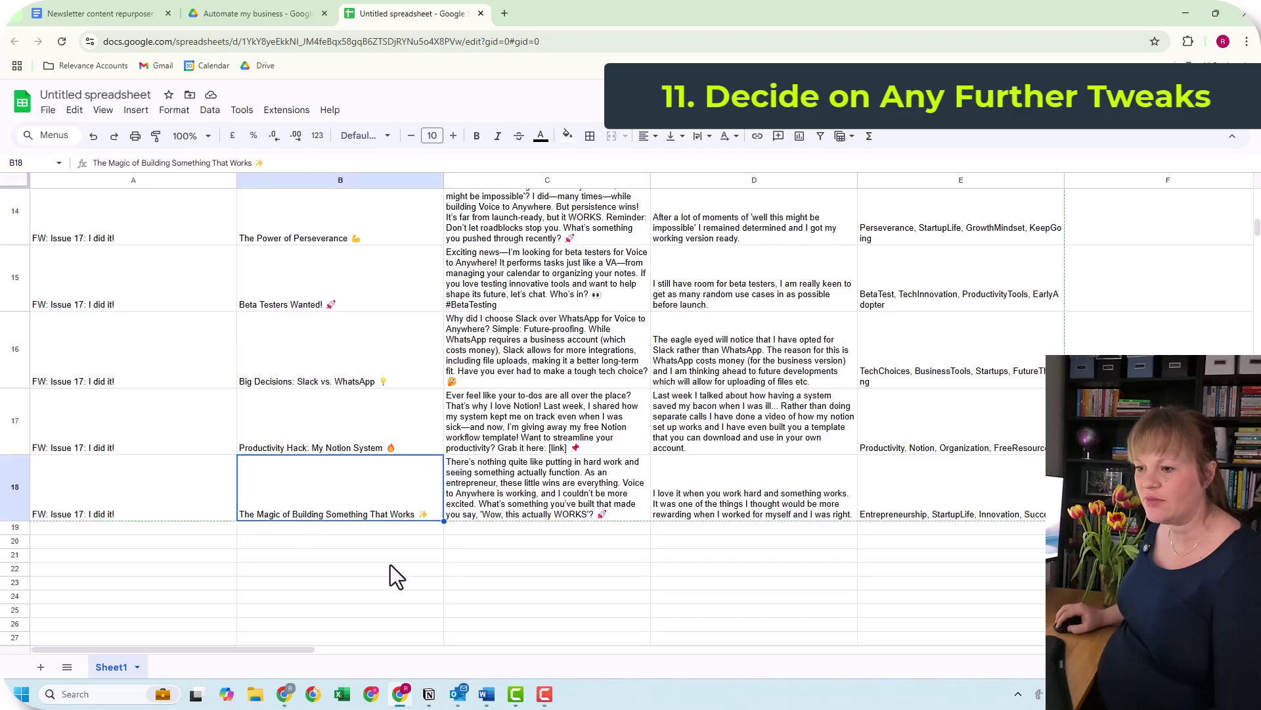
{"action": "left_click", "coordinate": [391, 567]}
{"action": "scroll", "coordinate": [534, 559], "scroll_direction": "up", "scroll_amount": 10}
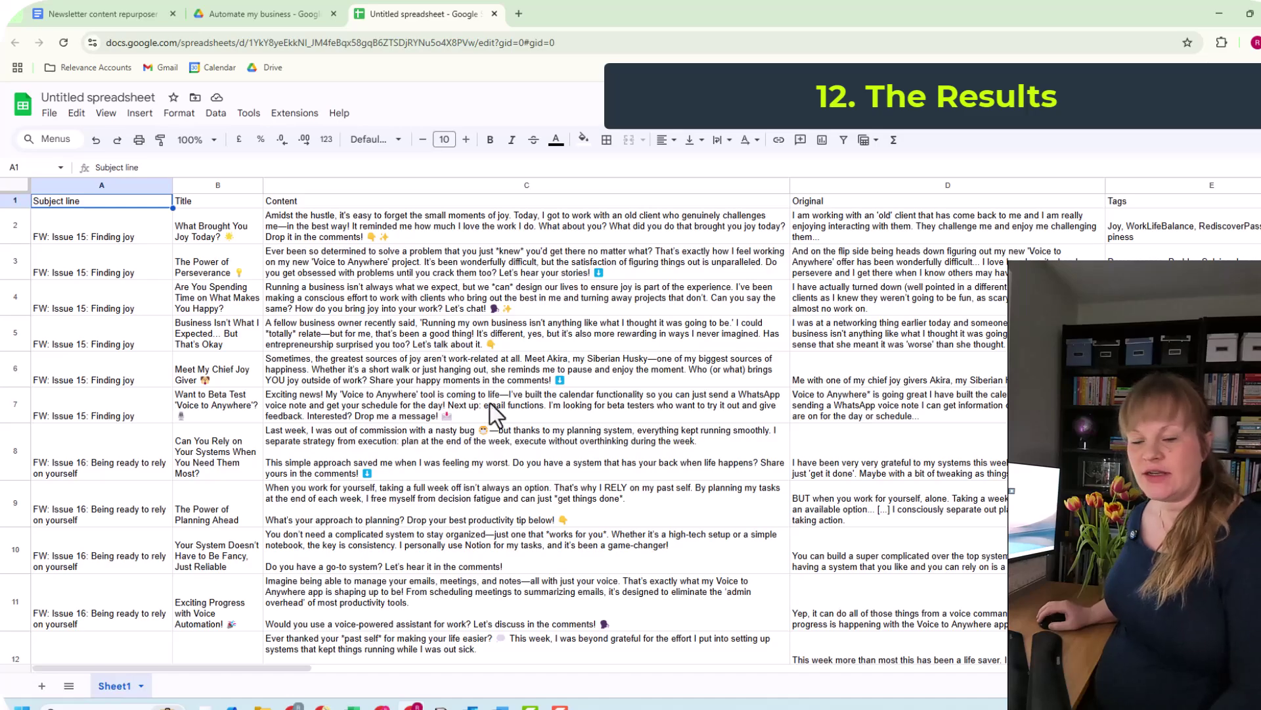
Go to the end of the Title column to see how far the post ideas extend, and return to its header.
{"action": "scroll", "coordinate": [293, 402], "scroll_direction": "down", "scroll_amount": 20}
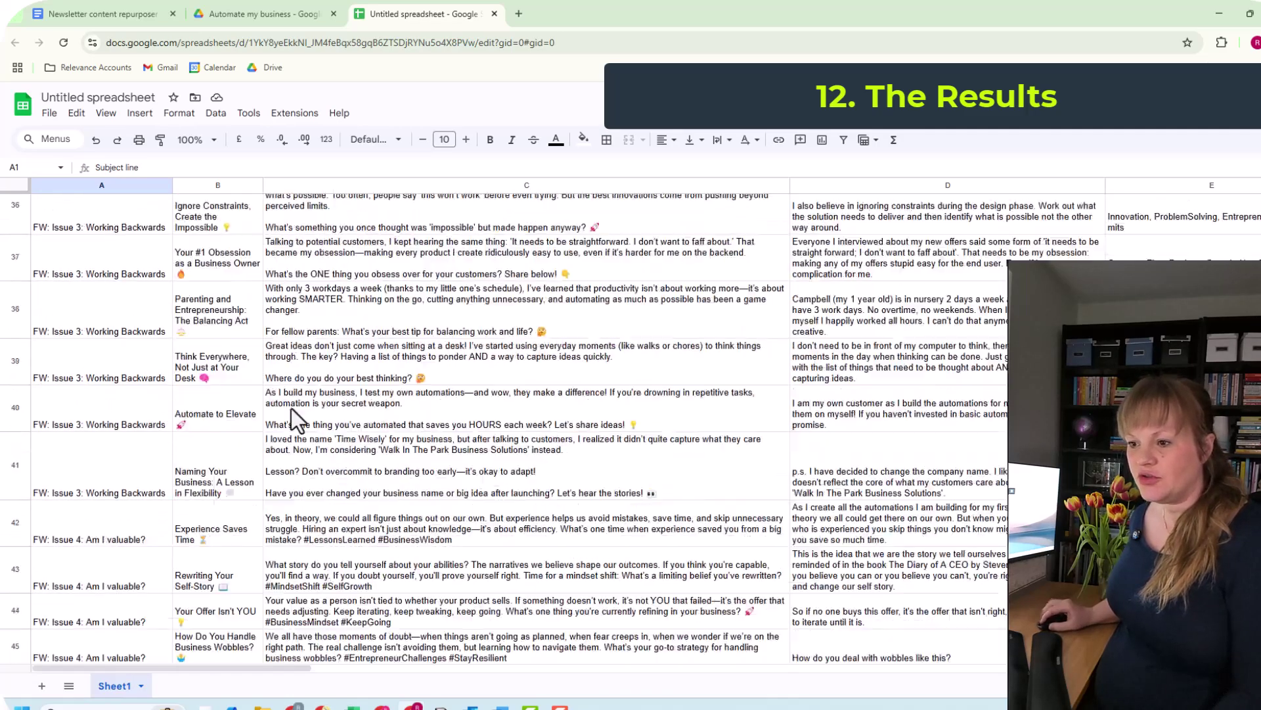
{"action": "scroll", "coordinate": [290, 408], "scroll_direction": "down", "scroll_amount": 5}
{"action": "left_click", "coordinate": [204, 463]}
{"action": "key", "text": "ctrl+Down"}
{"action": "key", "text": "Down"}
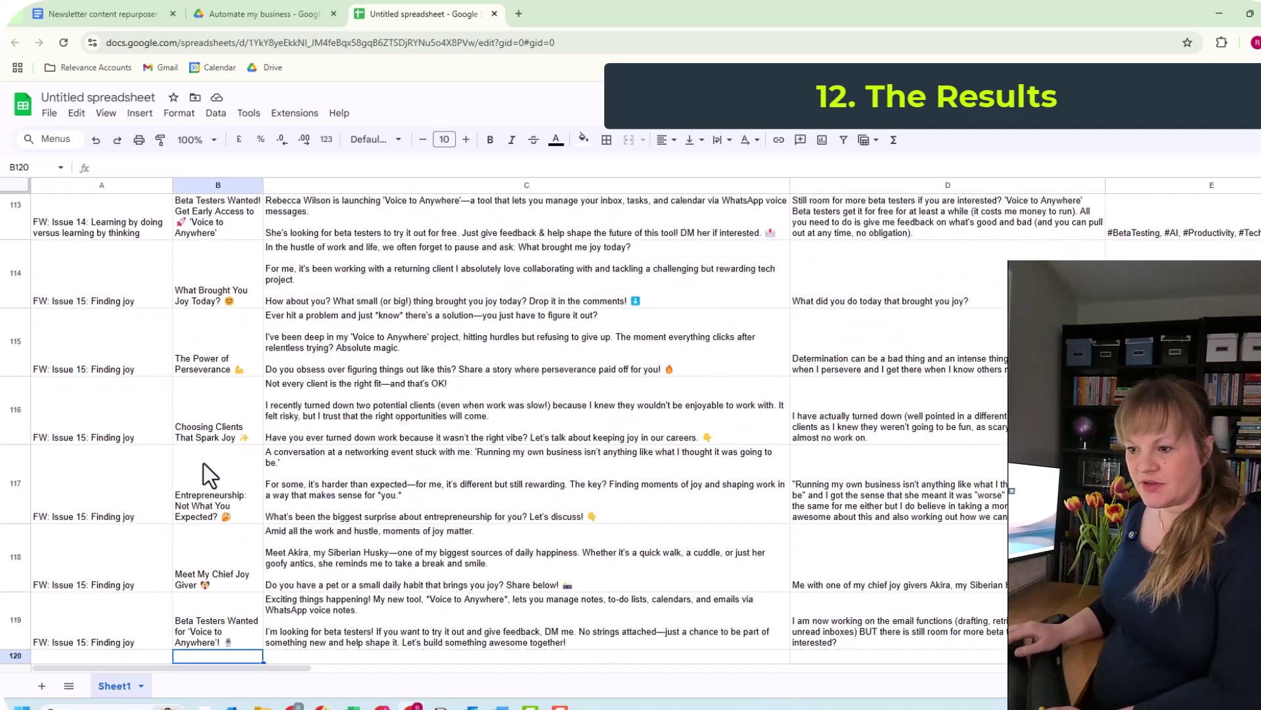
{"action": "key", "text": "Up"}
{"action": "key", "text": "ctrl+Up"}
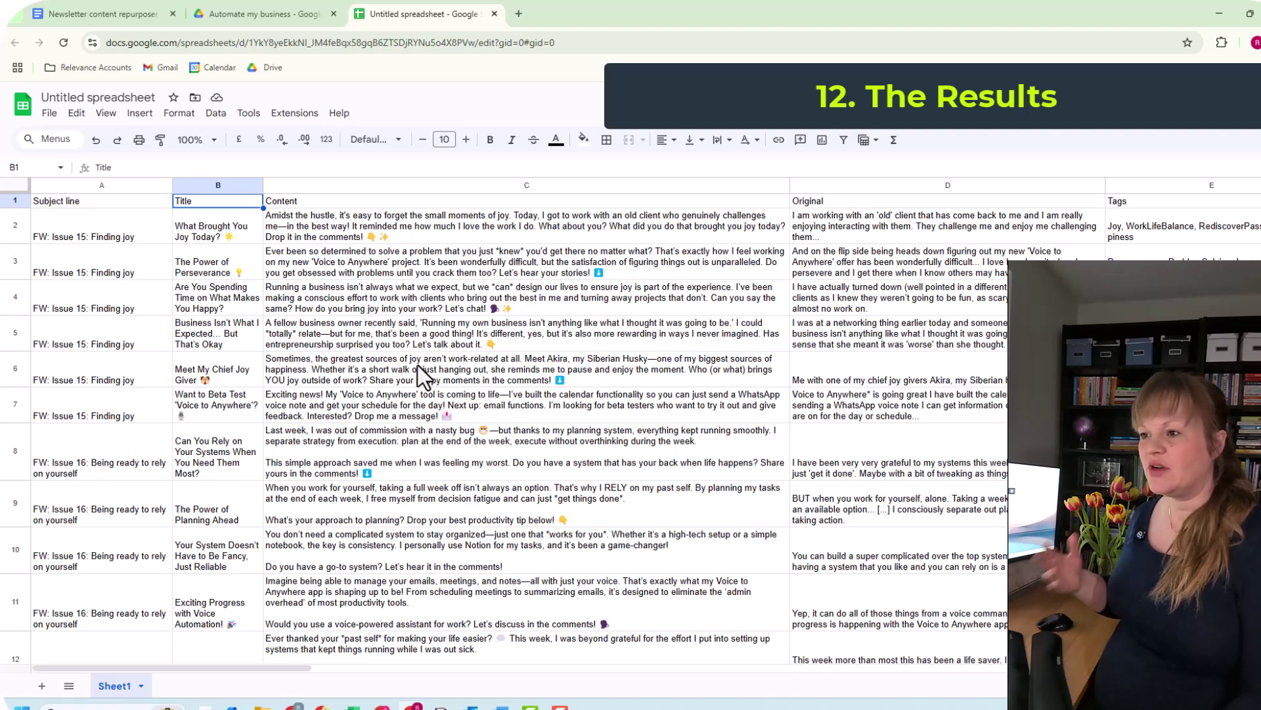
Compare the Content column with the Original text in D2, browse the remaining post ideas and return to cell A1.
{"action": "left_click", "coordinate": [462, 186]}
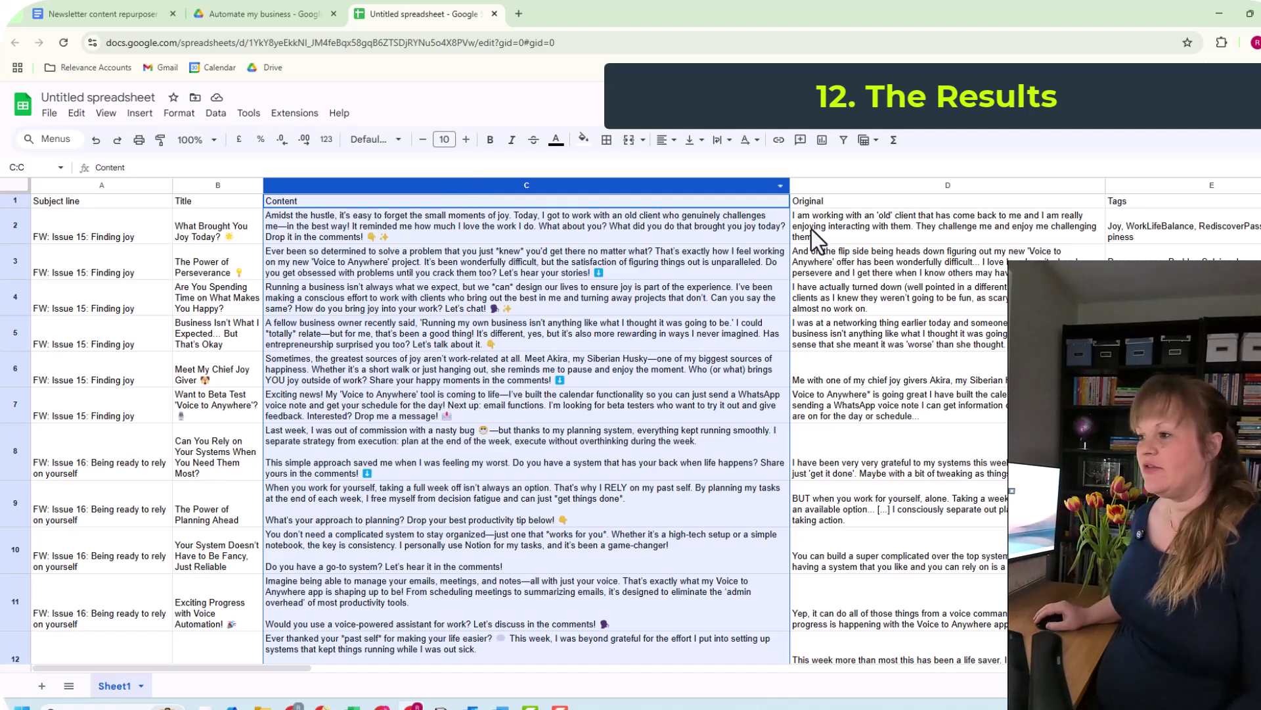
{"action": "left_click", "coordinate": [831, 230]}
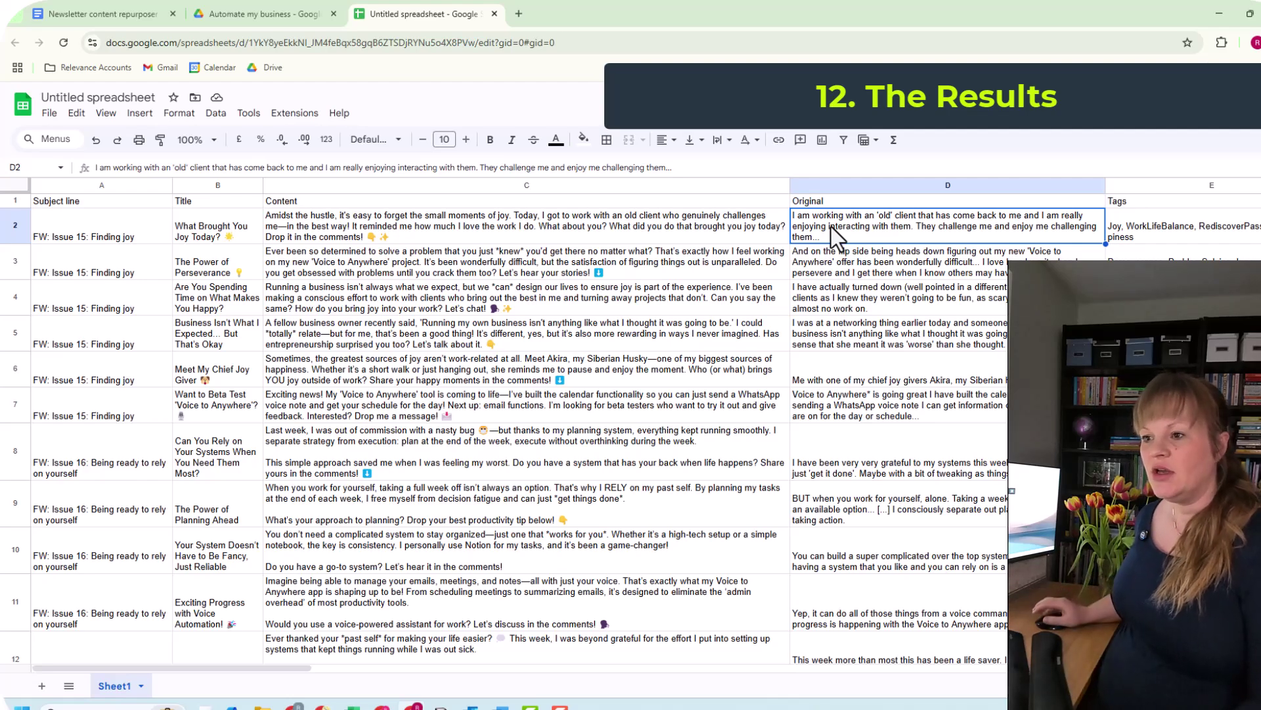
{"action": "scroll", "coordinate": [258, 312], "scroll_direction": "down", "scroll_amount": 15}
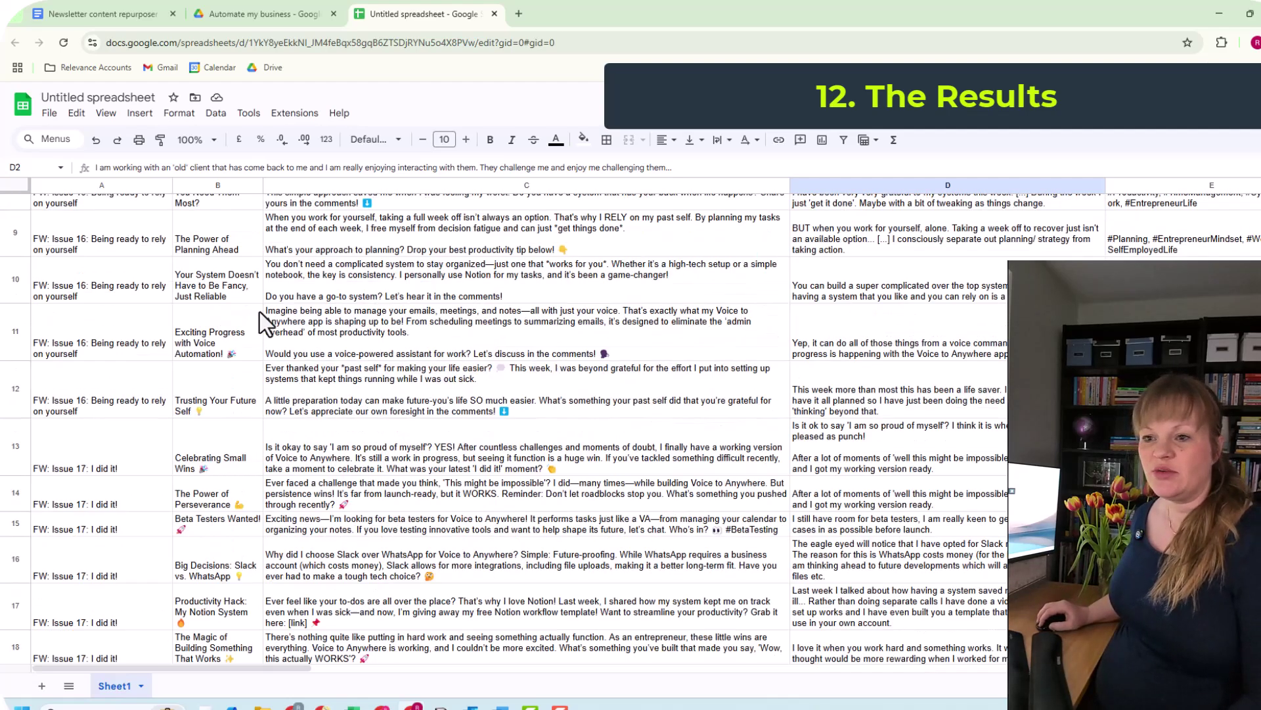
{"action": "scroll", "coordinate": [319, 421], "scroll_direction": "down", "scroll_amount": 20}
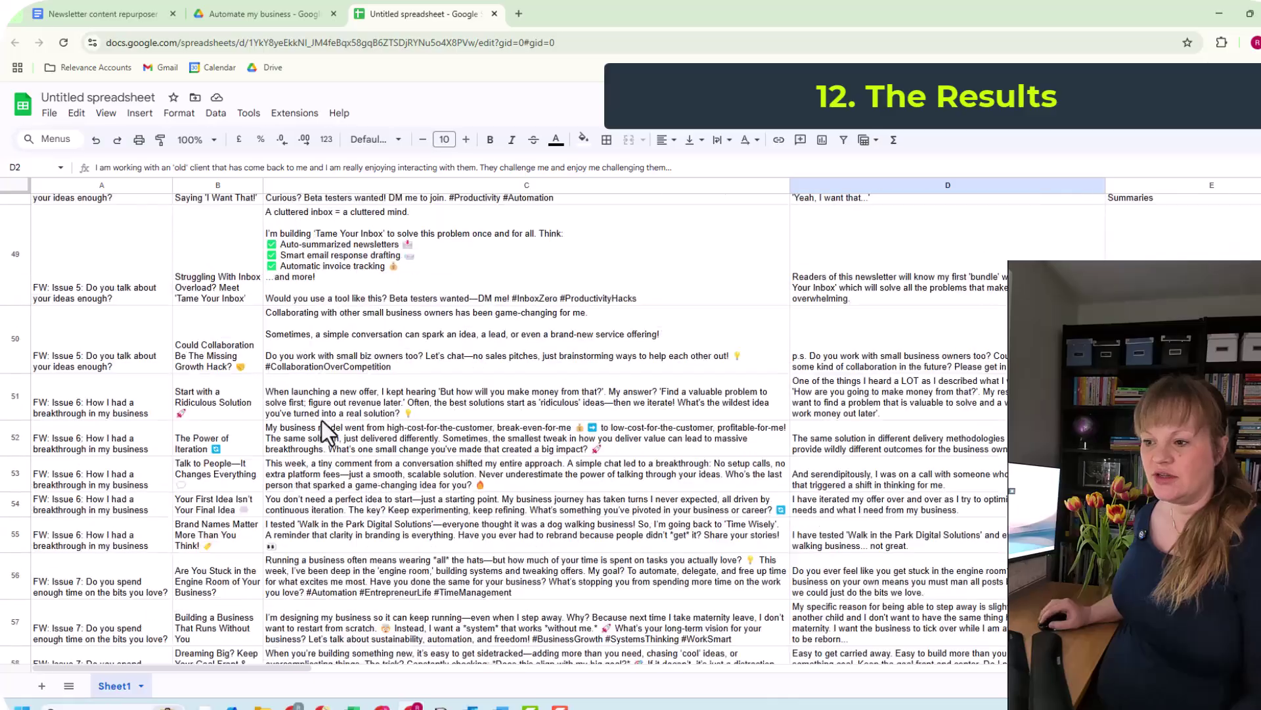
{"action": "scroll", "coordinate": [314, 430], "scroll_direction": "down", "scroll_amount": 20}
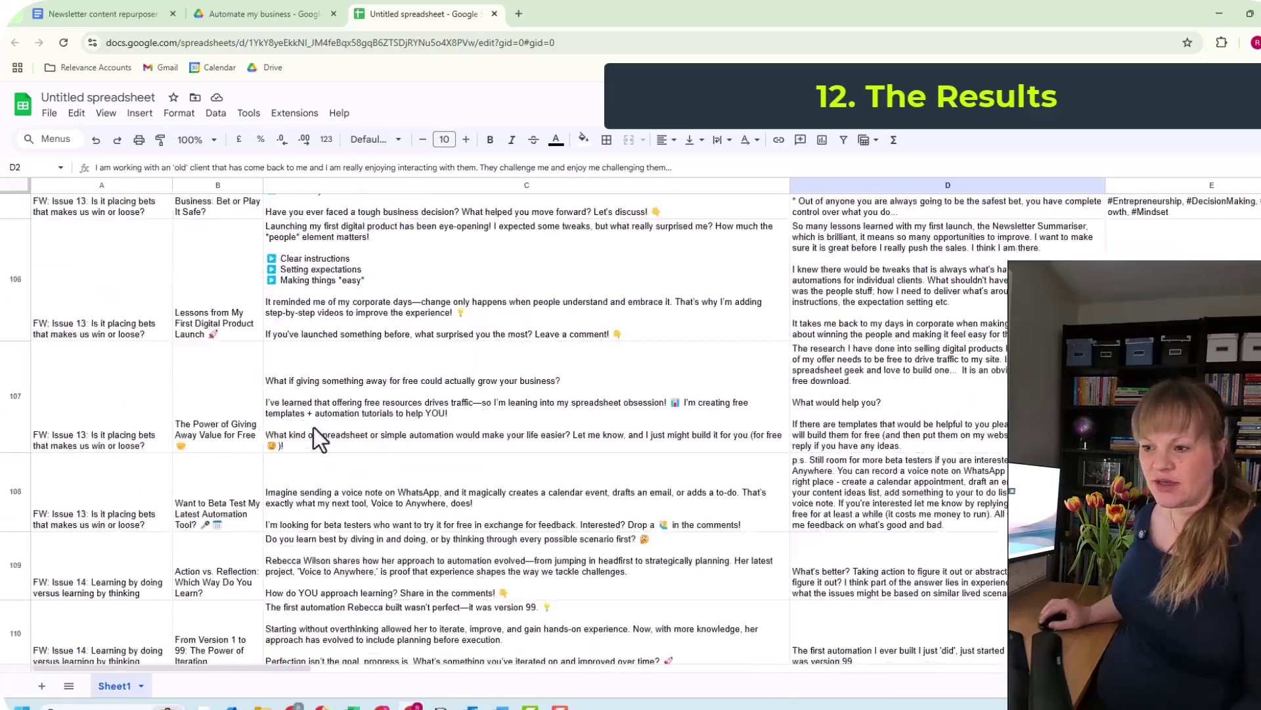
{"action": "scroll", "coordinate": [326, 383], "scroll_direction": "up", "scroll_amount": 15}
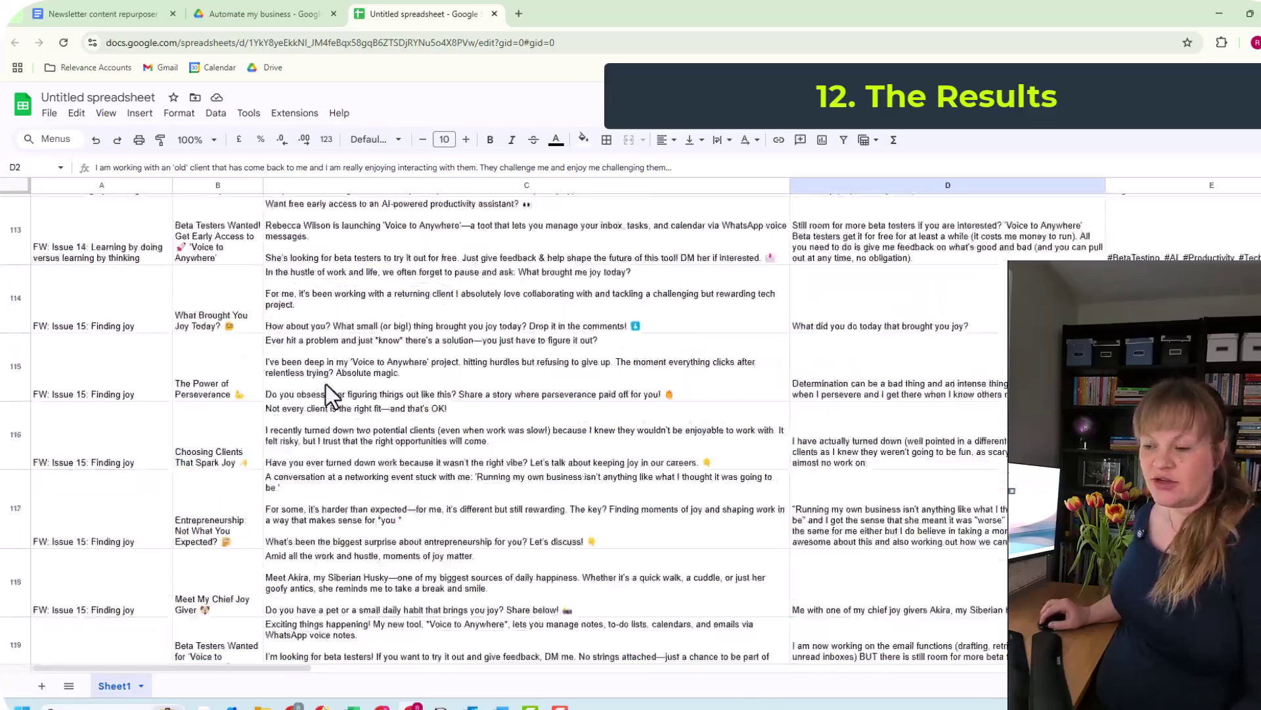
{"action": "key", "text": "ctrl+Home"}
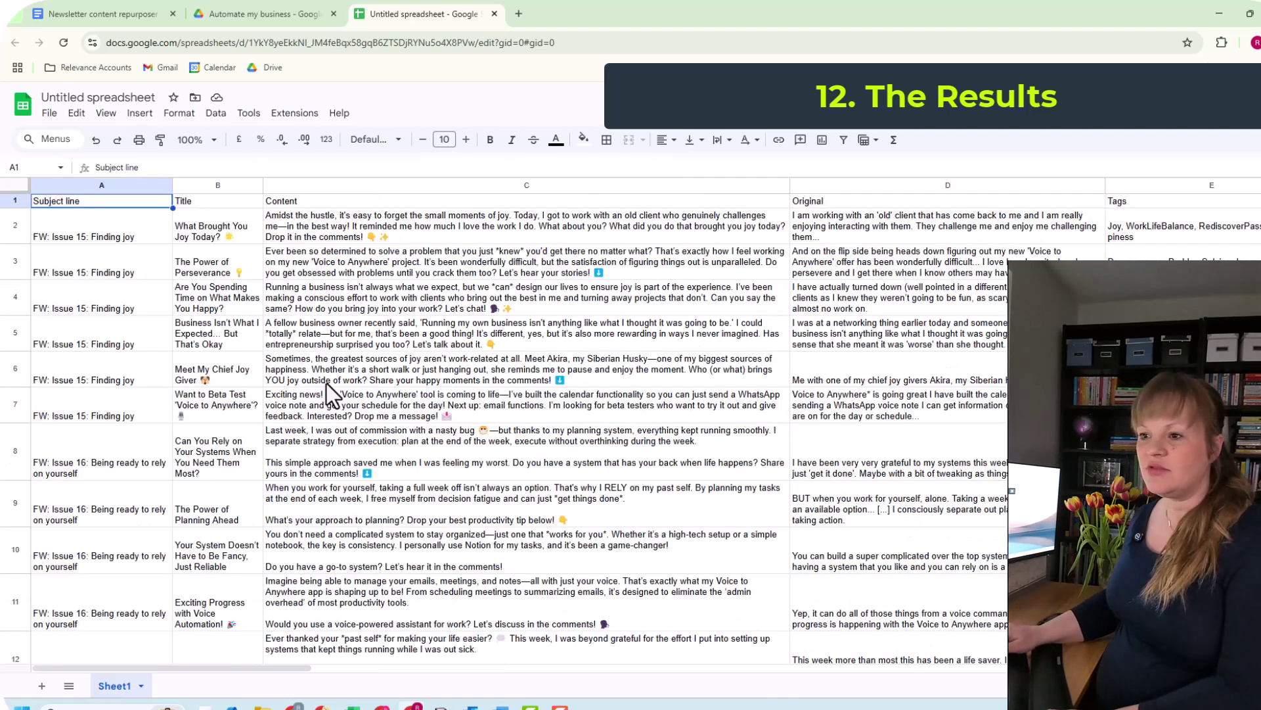